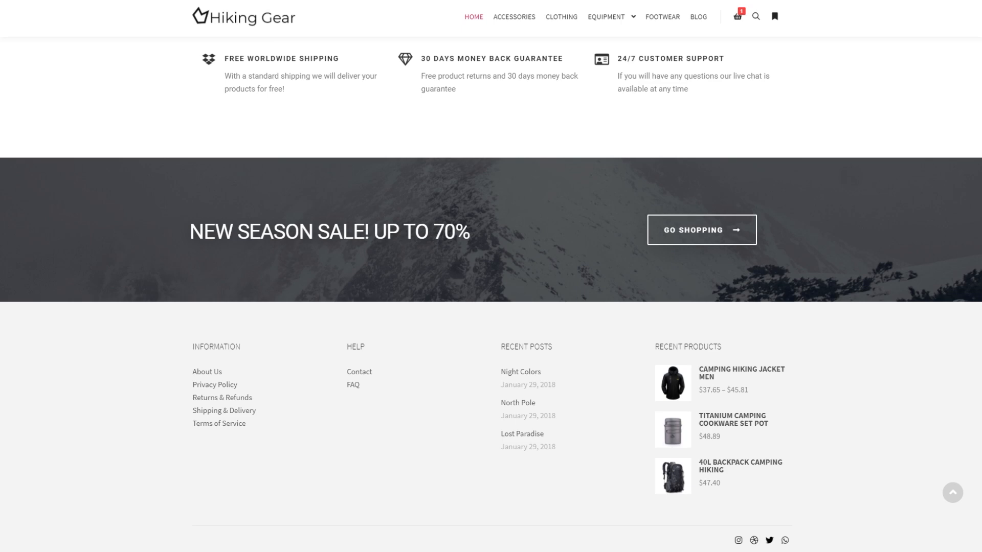
Open the camping hiking jacket on the supplier's site, pick size XL and check the cart
scroll(491, 295, up, 9)
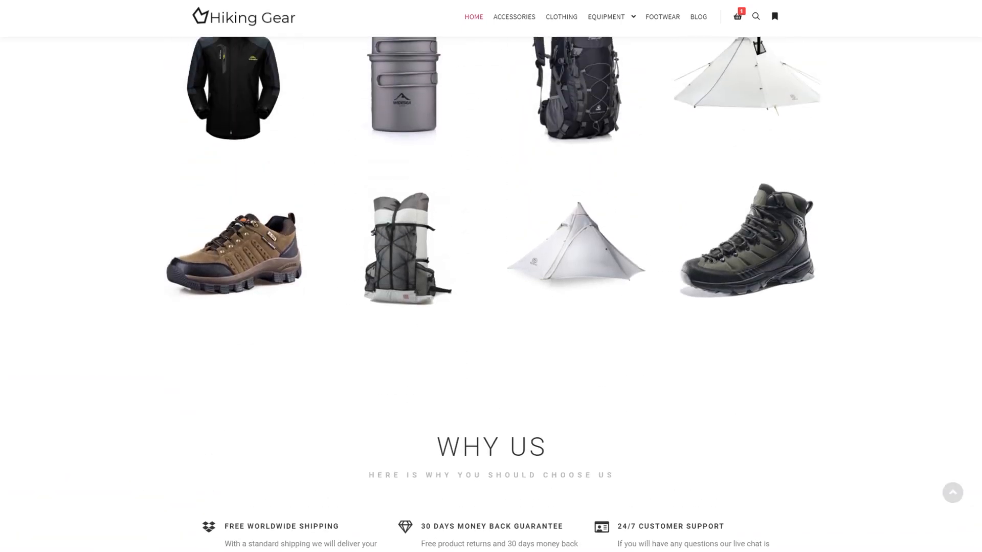
scroll(746, 173, up, 2)
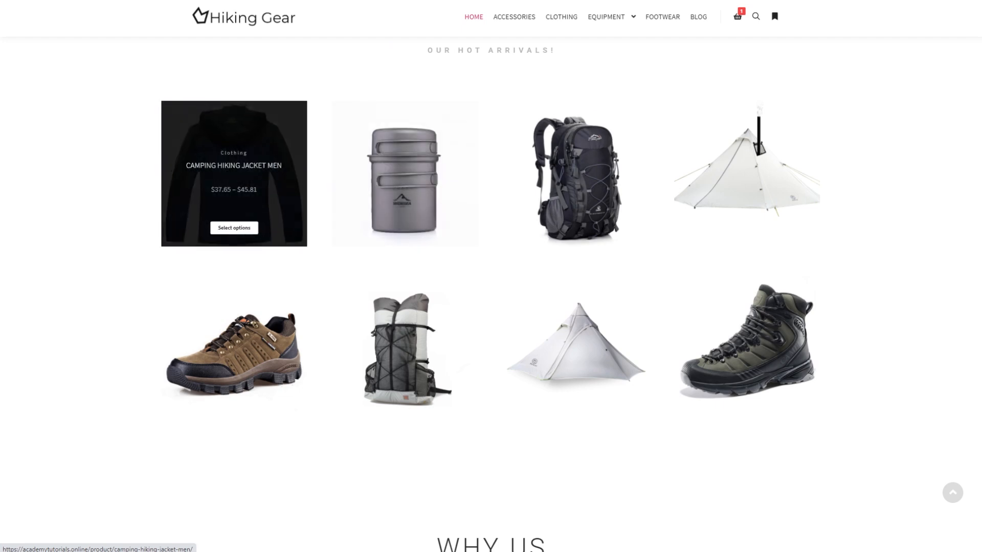
click(262, 179)
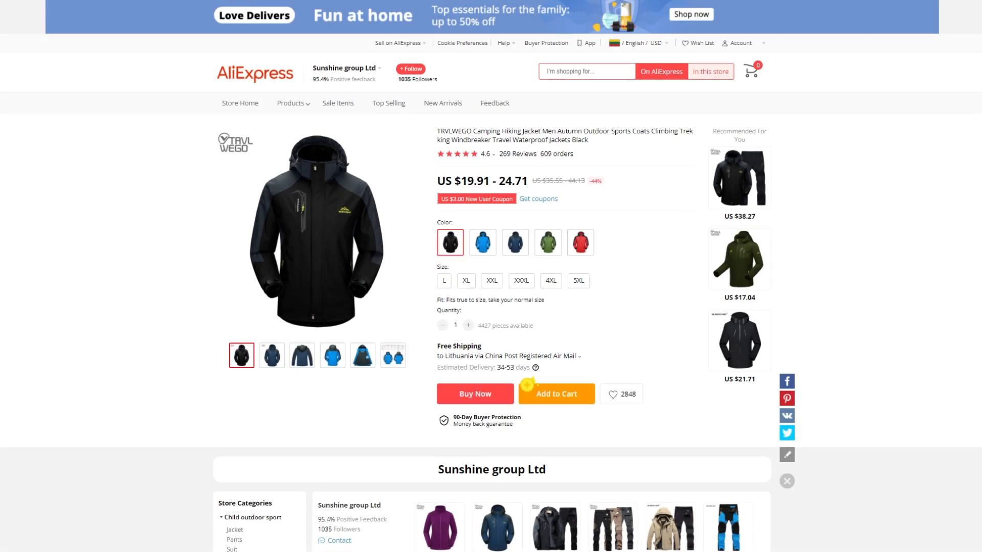
click(465, 281)
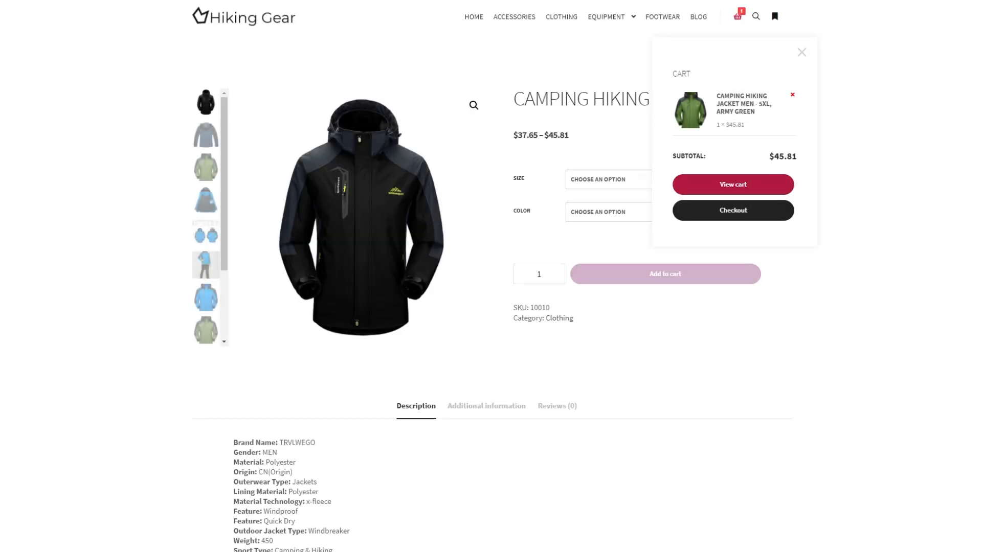
click(733, 184)
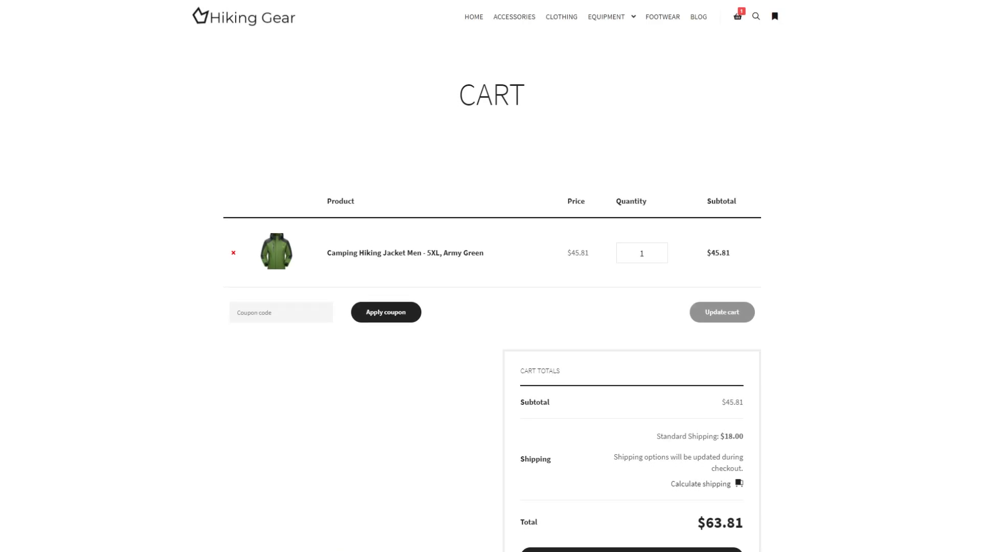
scroll(491, 294, down, 5)
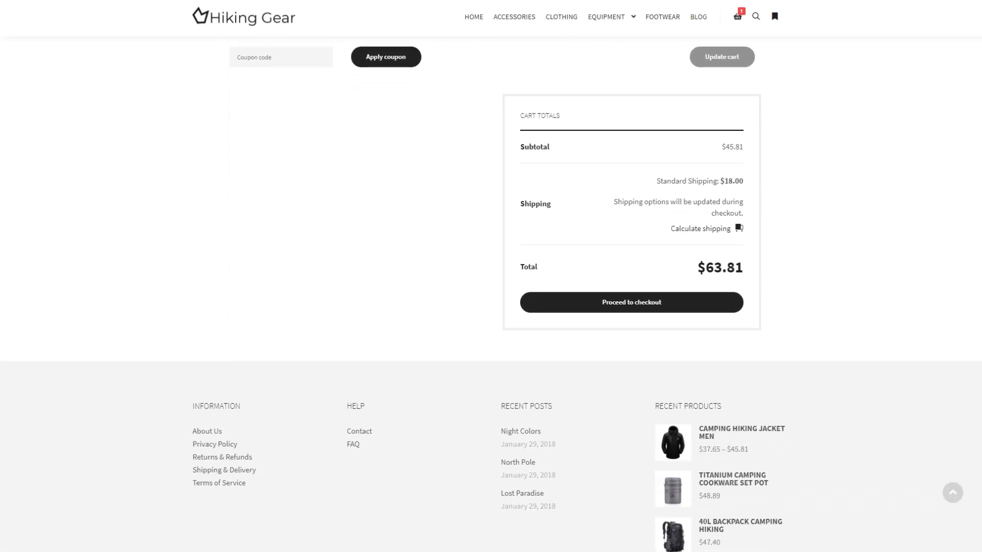
scroll(490, 294, up, 5)
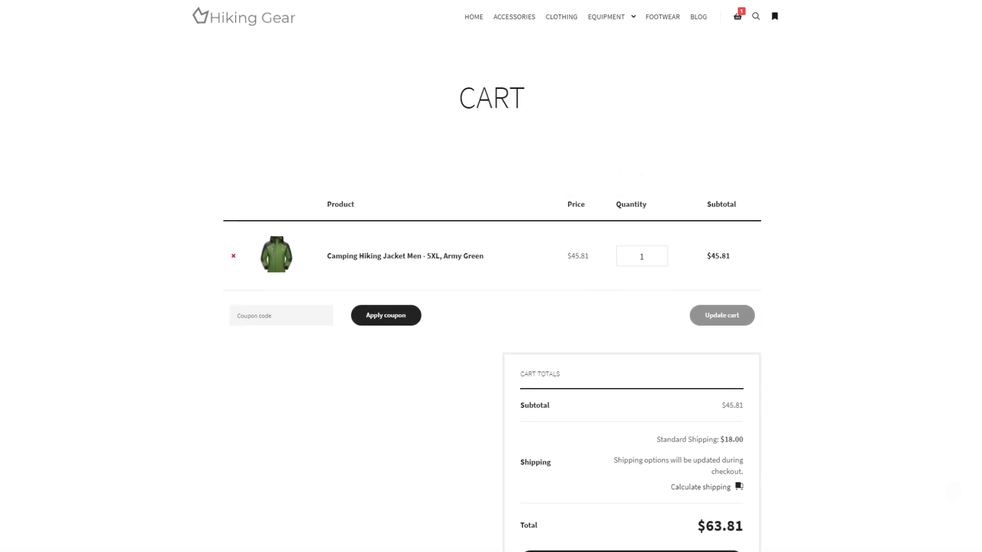
click(244, 16)
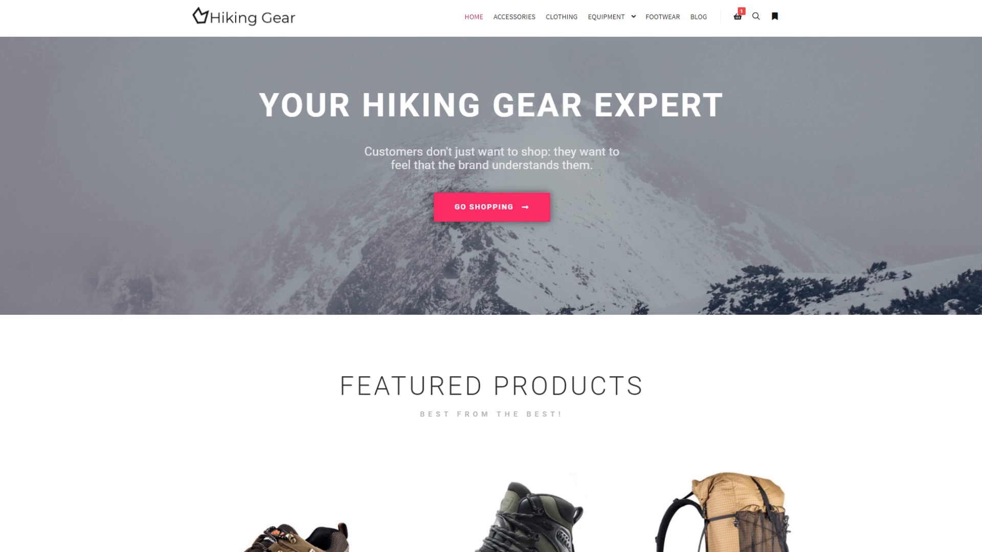
Scroll to the hosting plans and start a Business Shared Hosting order
scroll(490, 306, down, 5)
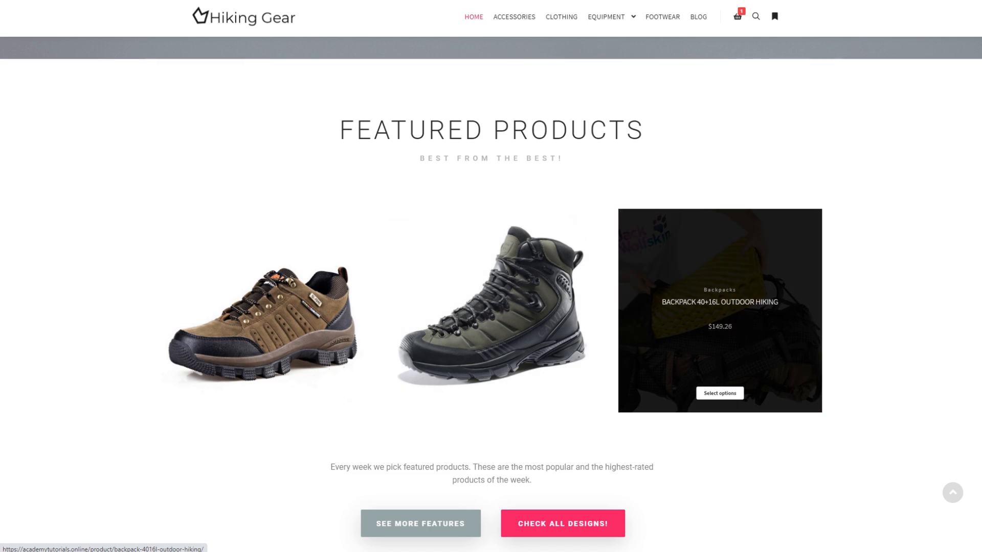
scroll(491, 306, down, 2)
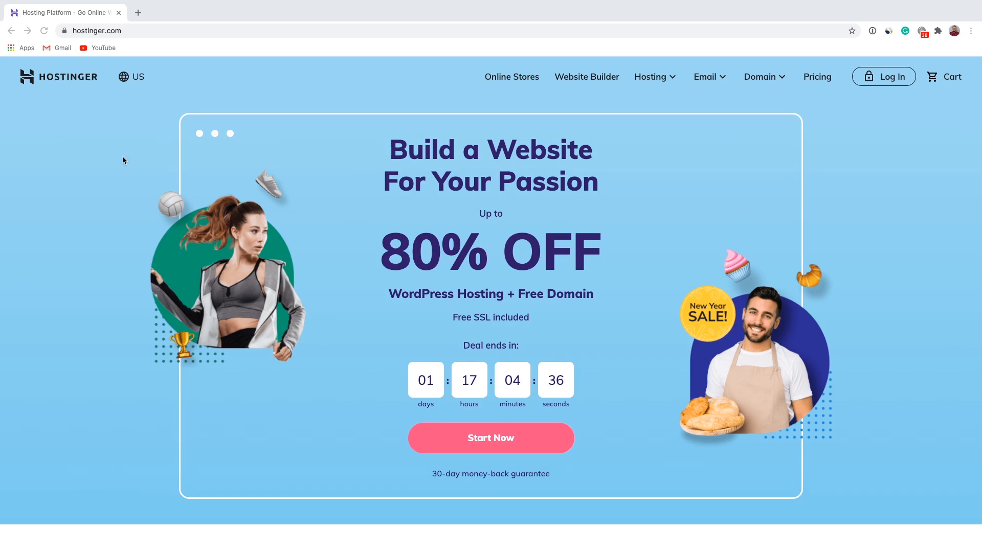
scroll(173, 223, down, 5)
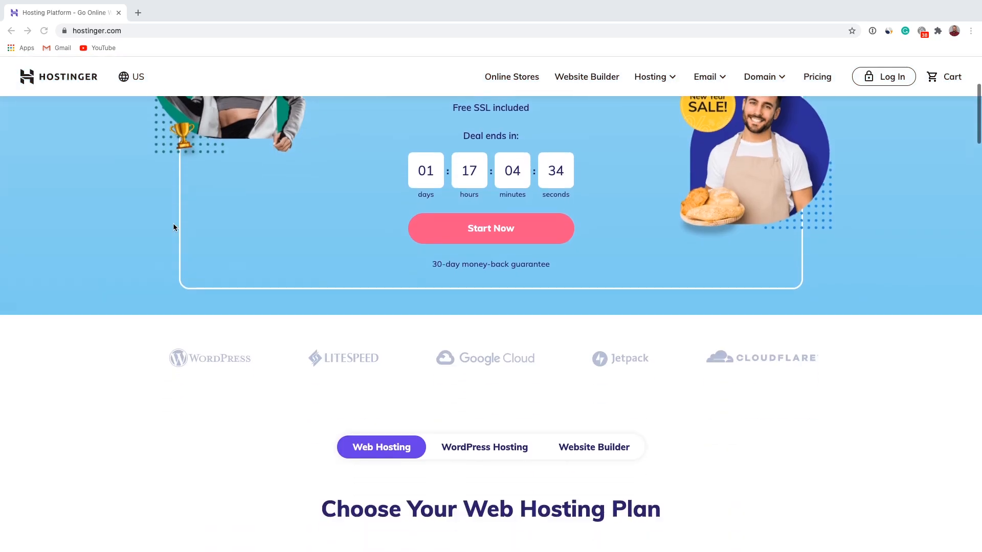
scroll(174, 226, down, 6)
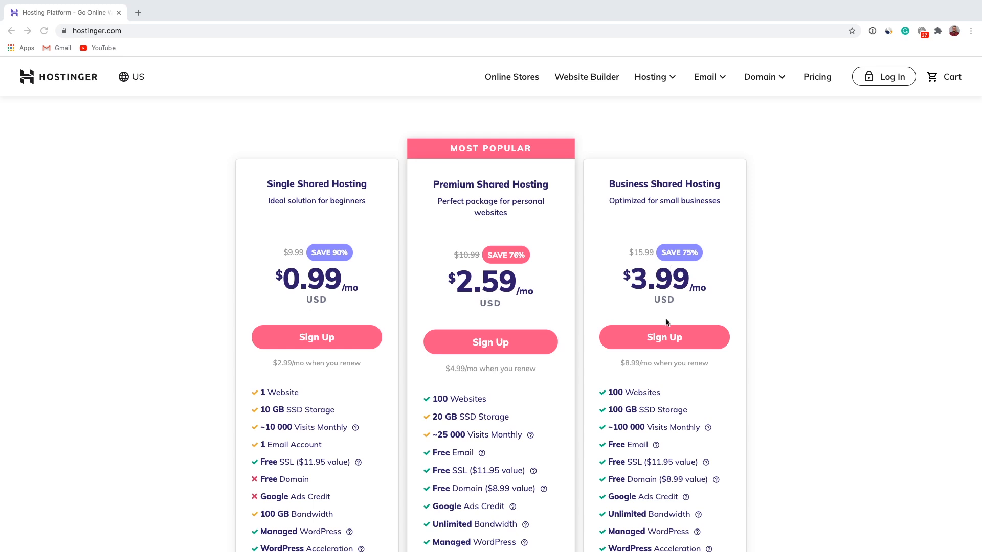
click(668, 340)
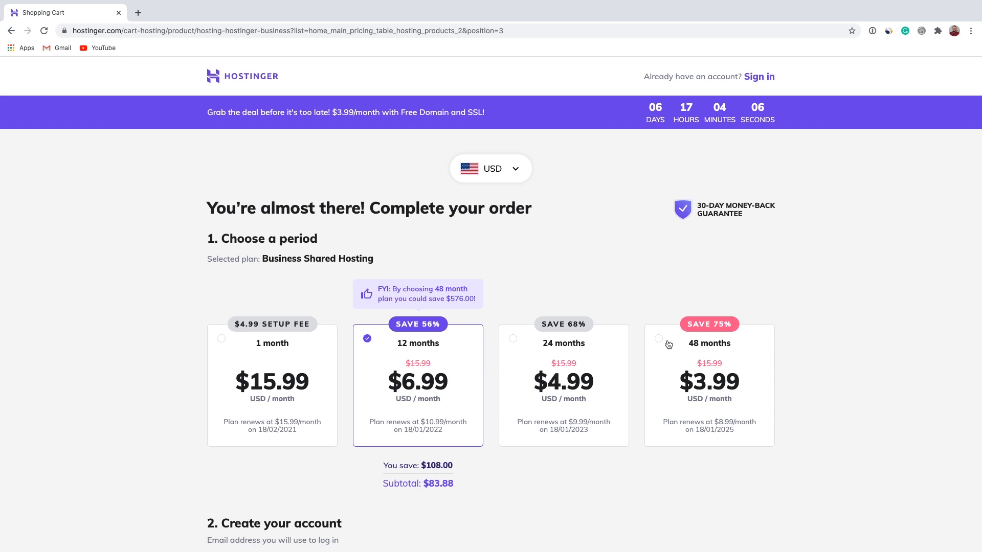
Apply coupon code HA10 to the order, bringing the total down to $91.33
scroll(406, 460, down, 4)
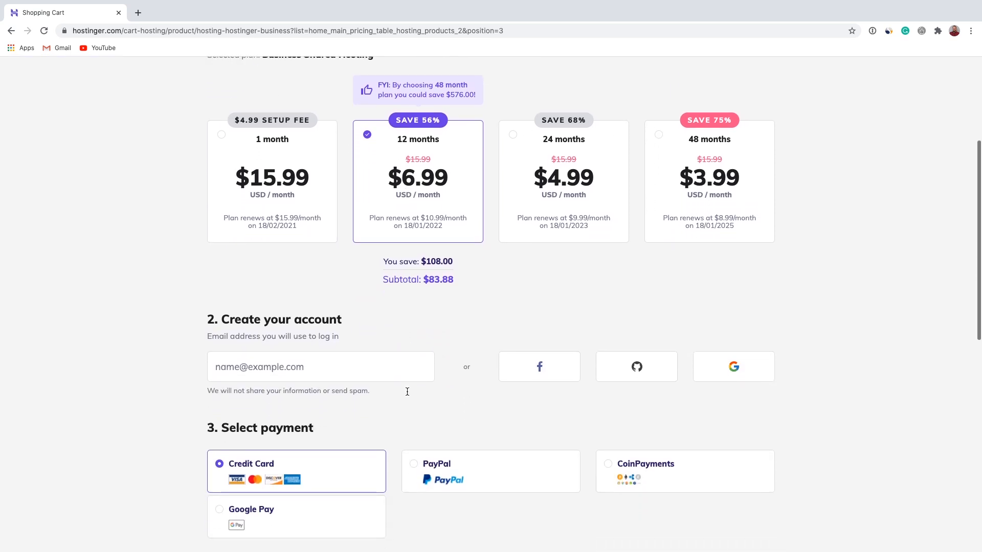
scroll(407, 392, down, 3)
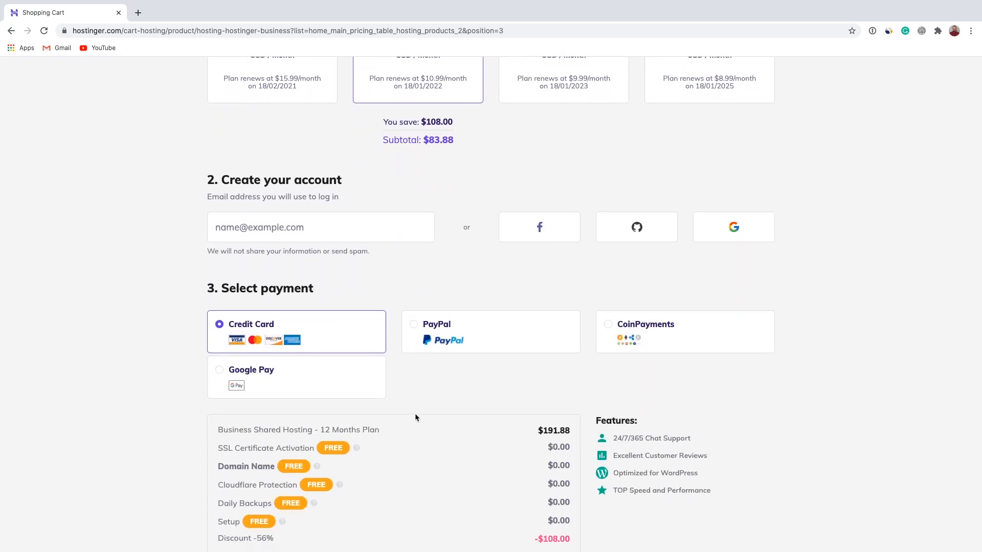
scroll(415, 417, down, 3)
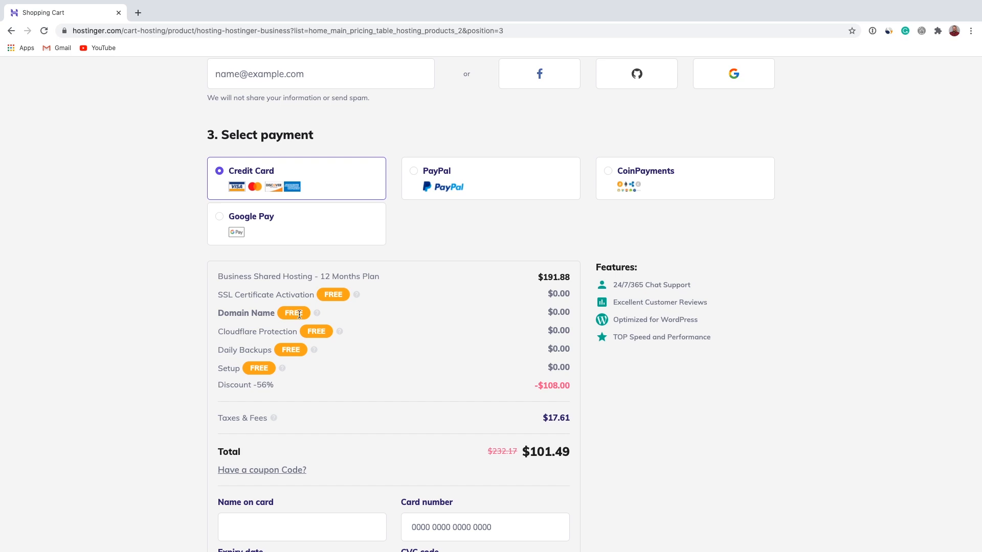
scroll(419, 345, down, 3)
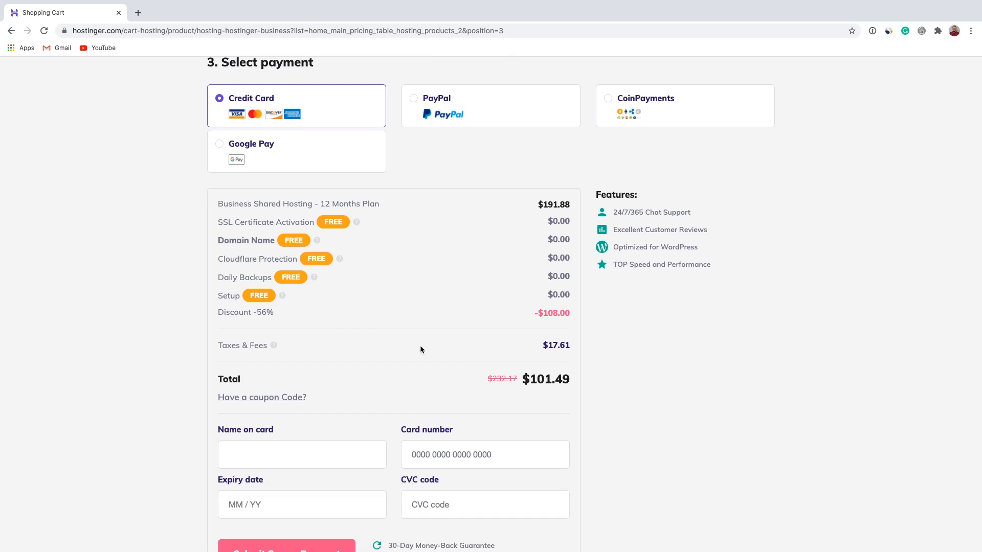
scroll(420, 349, down, 2)
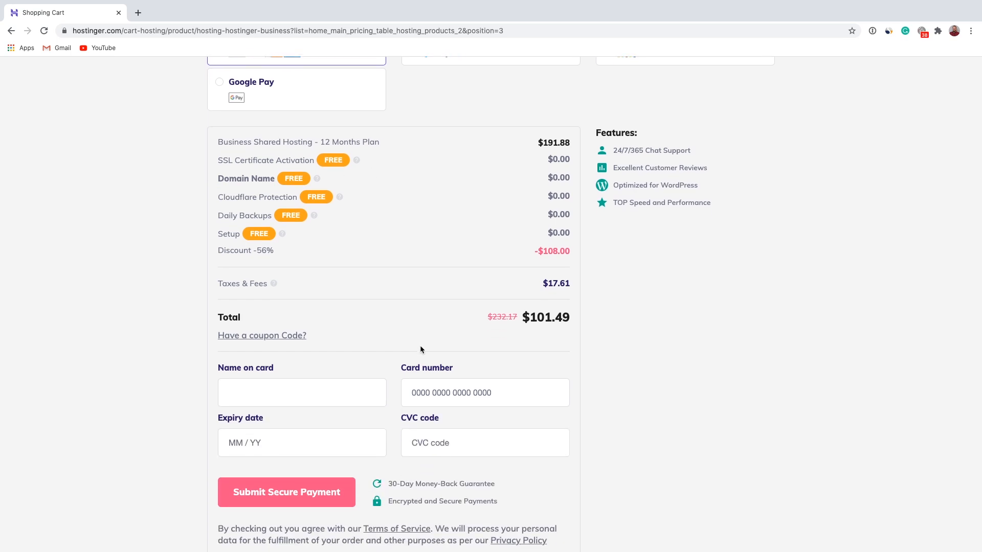
click(281, 338)
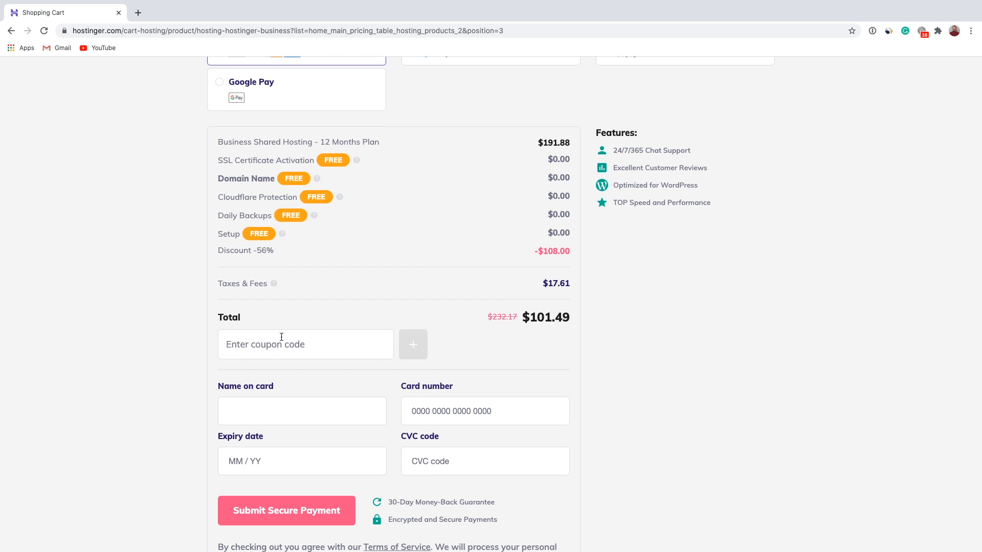
text(HA10)
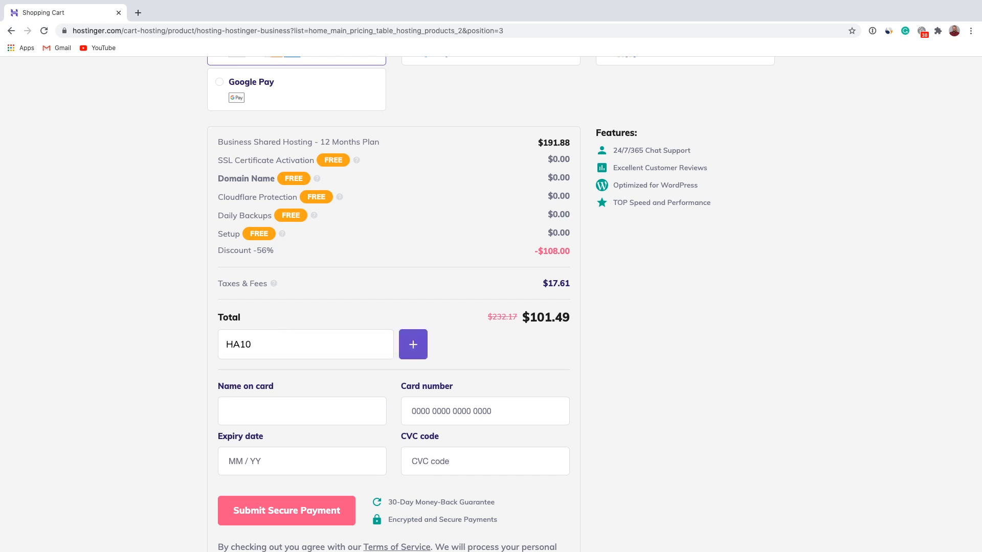
click(414, 352)
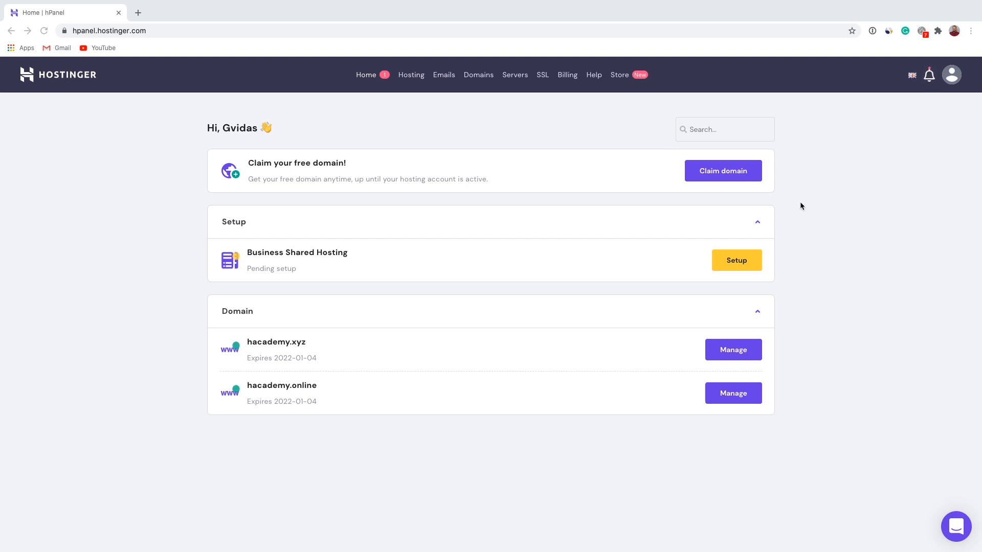
Claim the free .com domain by pasting in the desired domain name
click(726, 173)
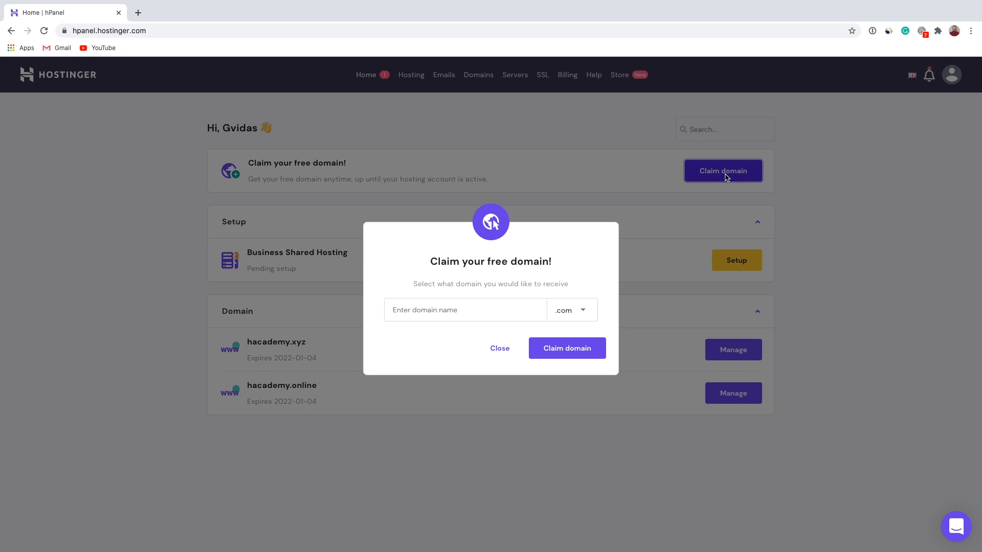
click(450, 312)
text(gvidasdropshipping)
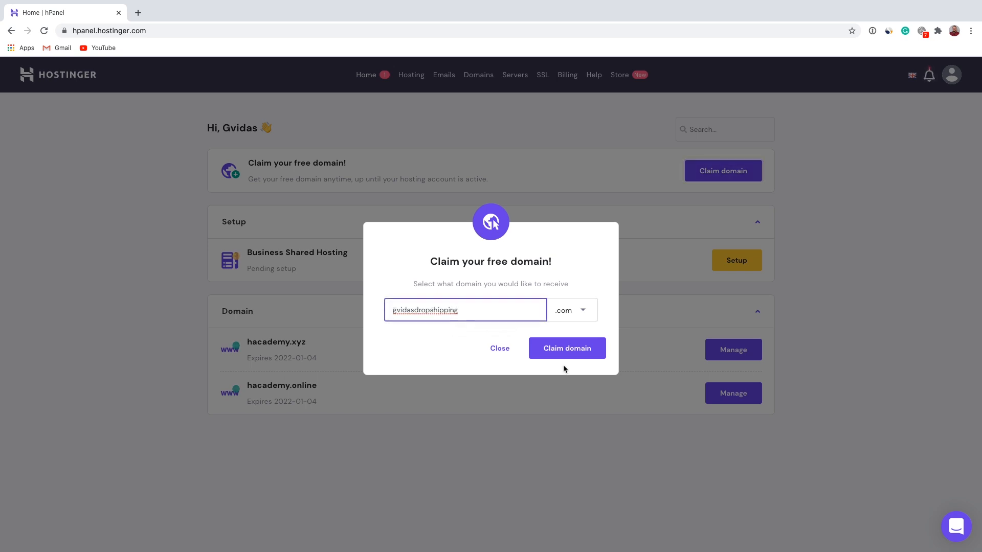
click(569, 345)
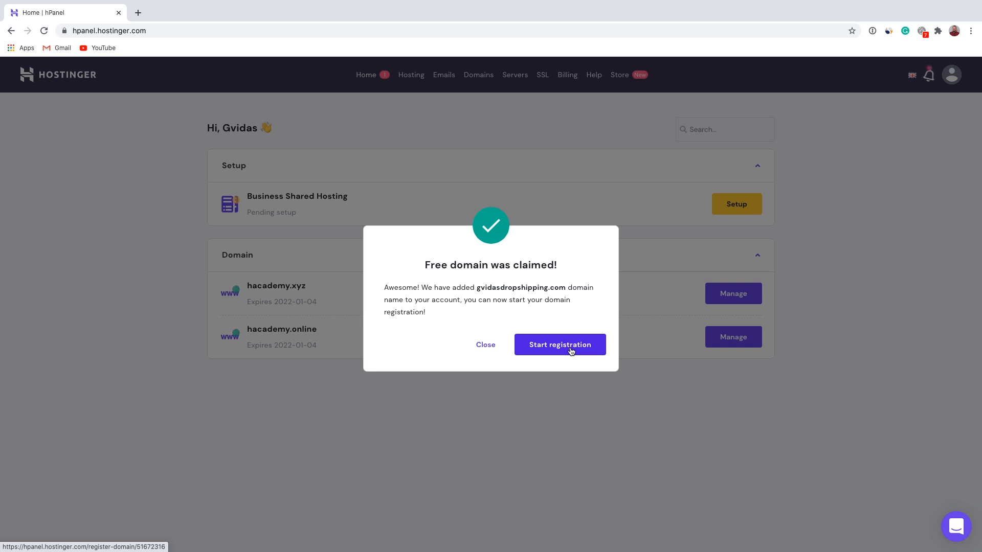
Complete the domain registration and open the new domain's overview
click(571, 350)
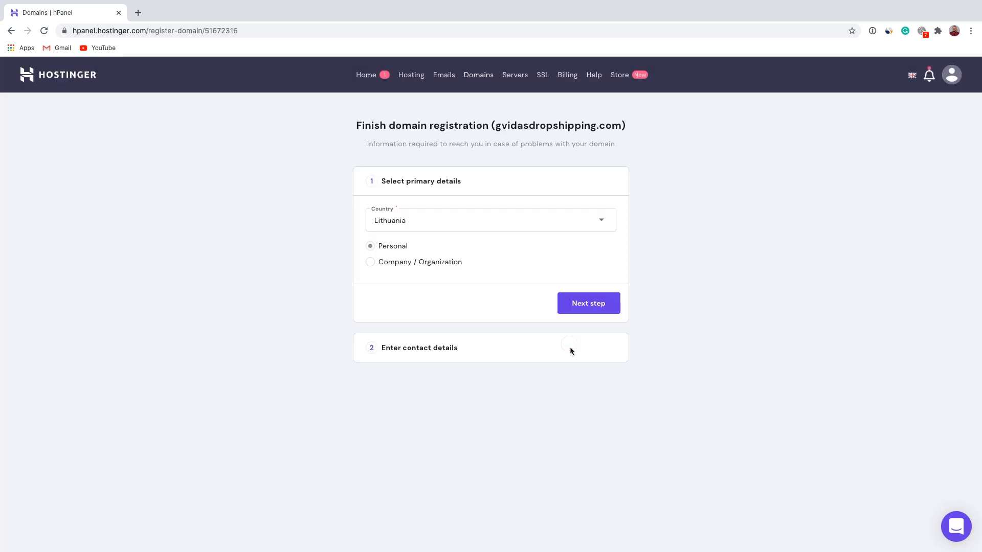
click(588, 305)
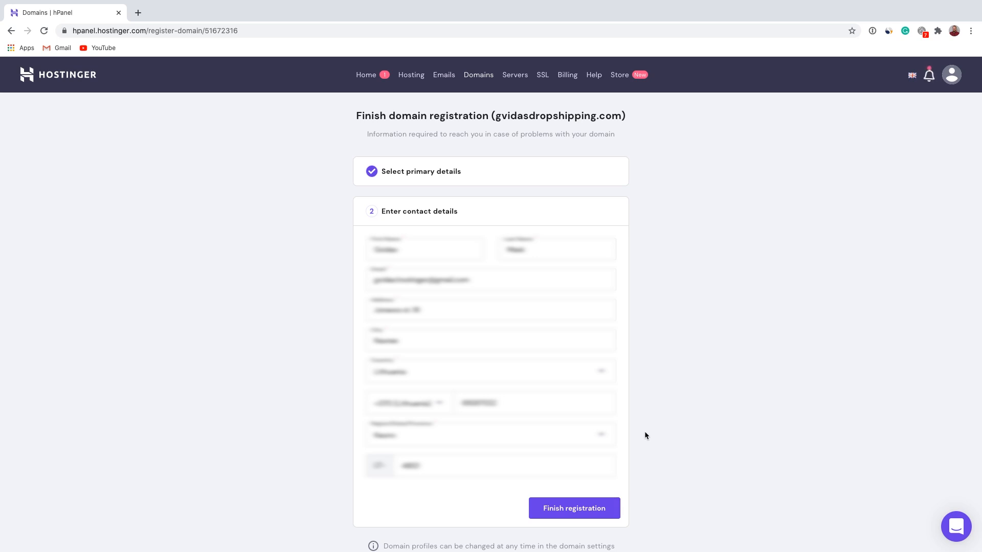
click(569, 506)
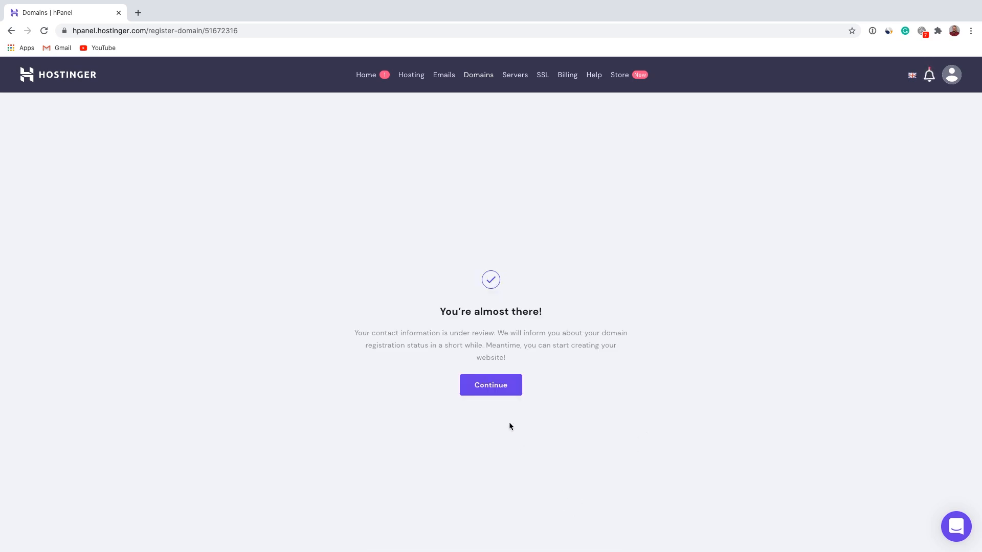
click(497, 382)
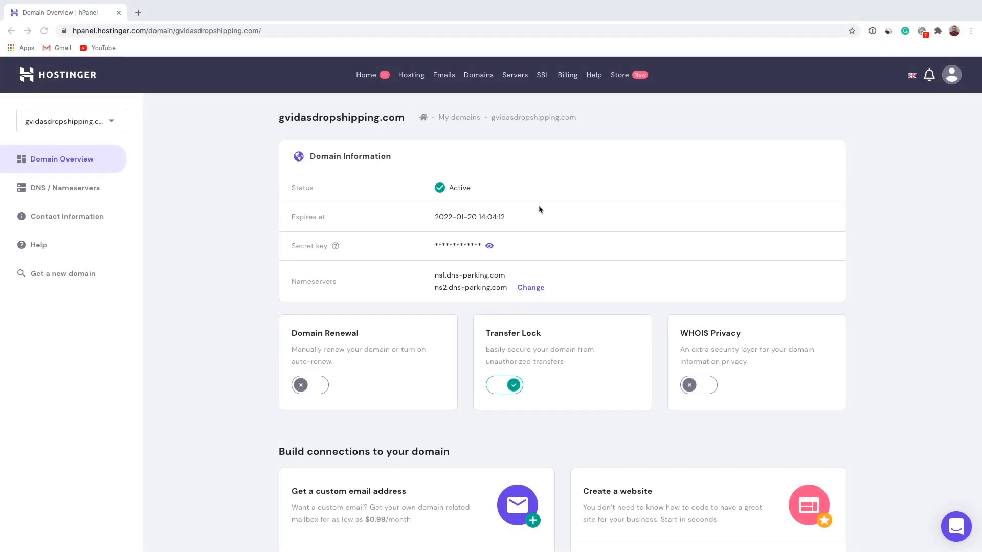
Start setting up the Business hosting plan with gvidasdropshipping.com as the website domain
click(410, 76)
click(735, 180)
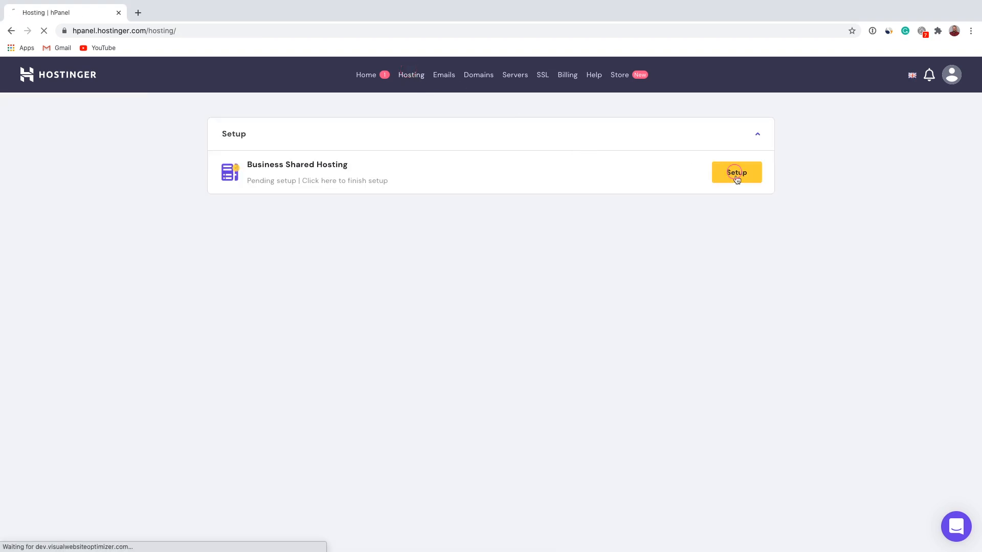
click(496, 435)
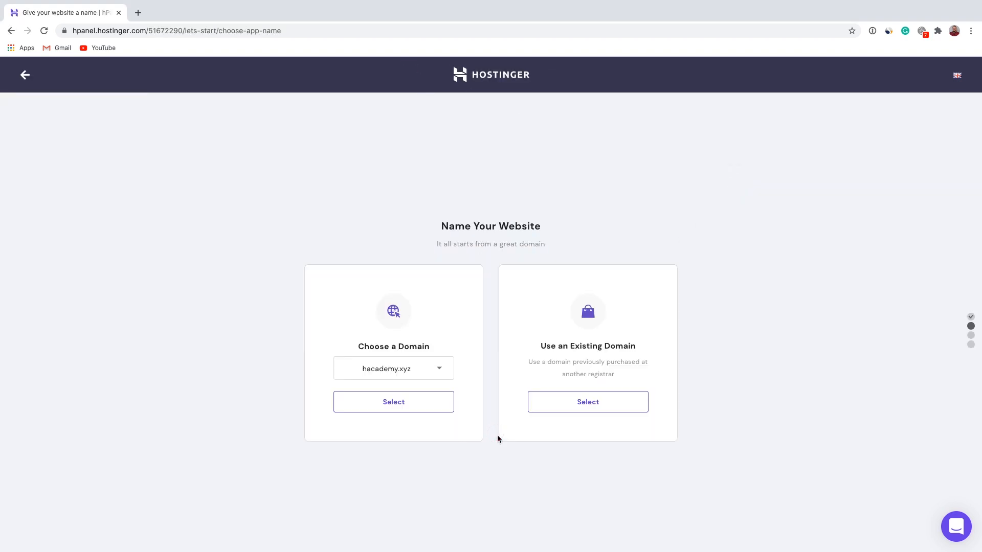
click(439, 368)
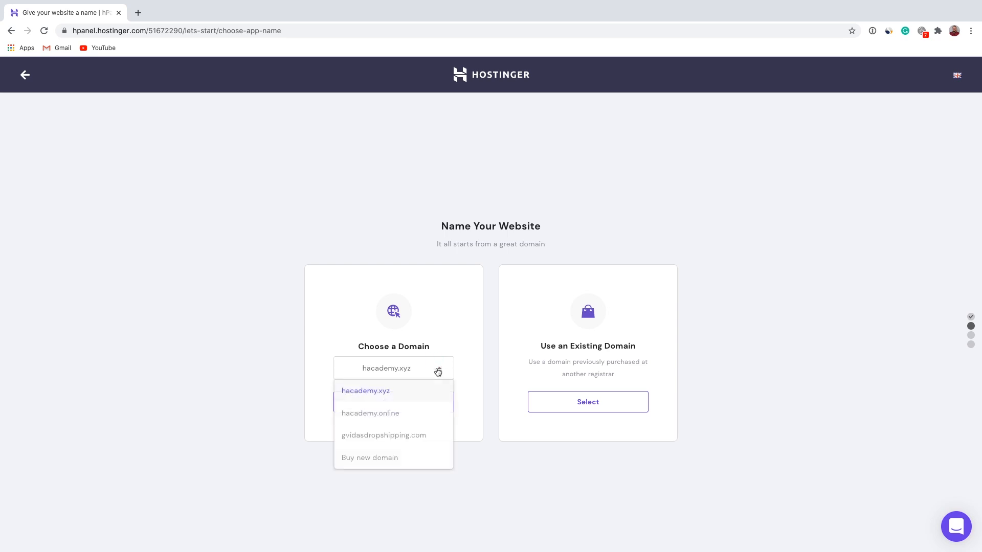
click(418, 433)
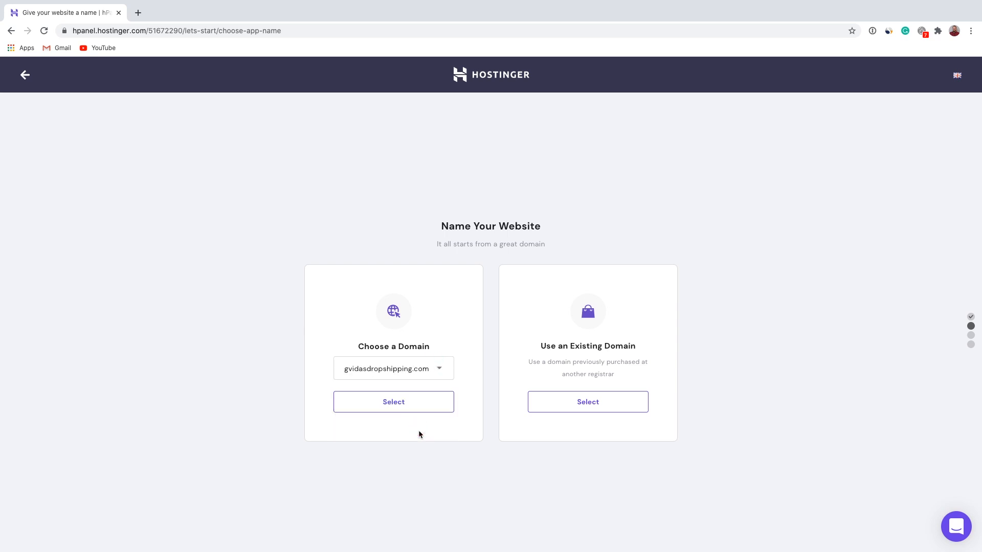
click(397, 404)
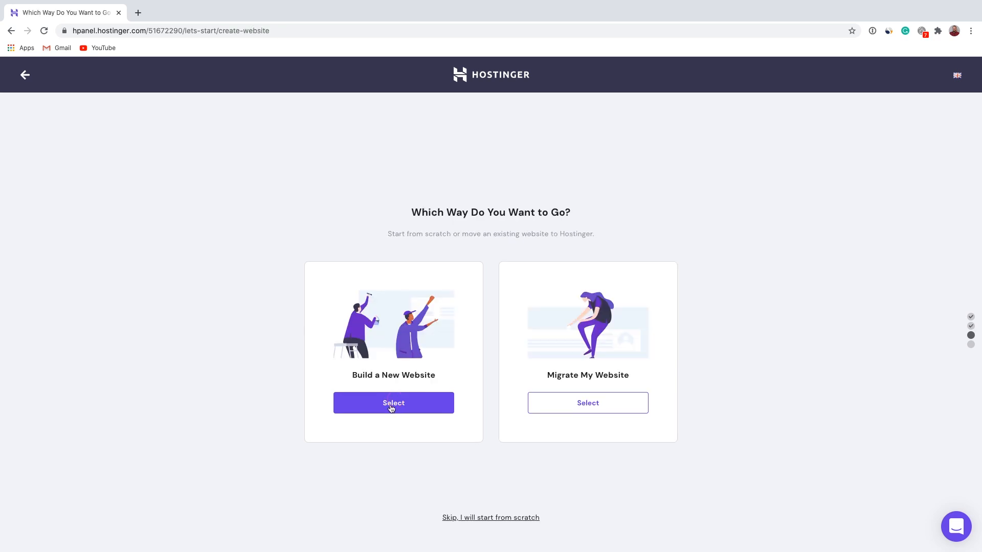
Build a new WooCommerce website with no template and finish the setup
click(385, 399)
click(558, 413)
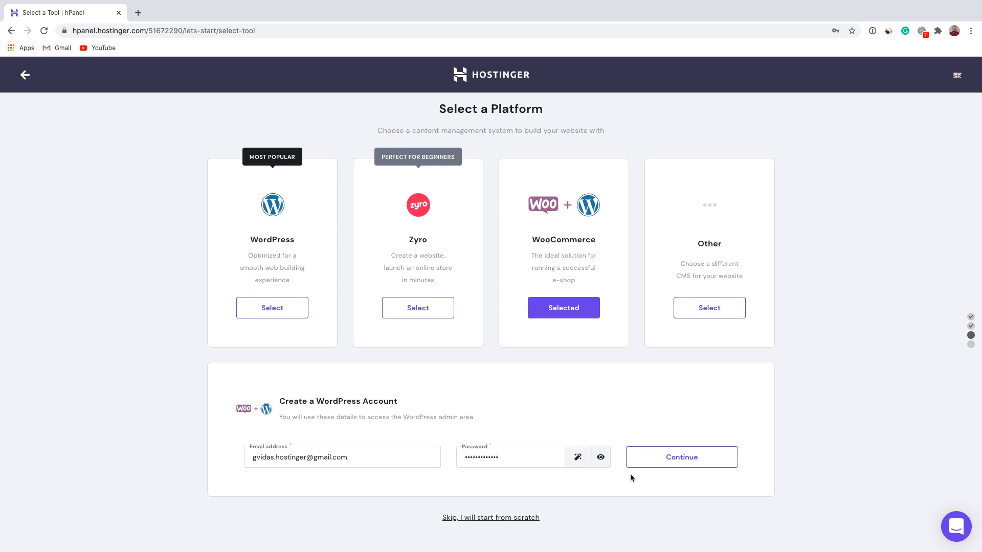
click(672, 456)
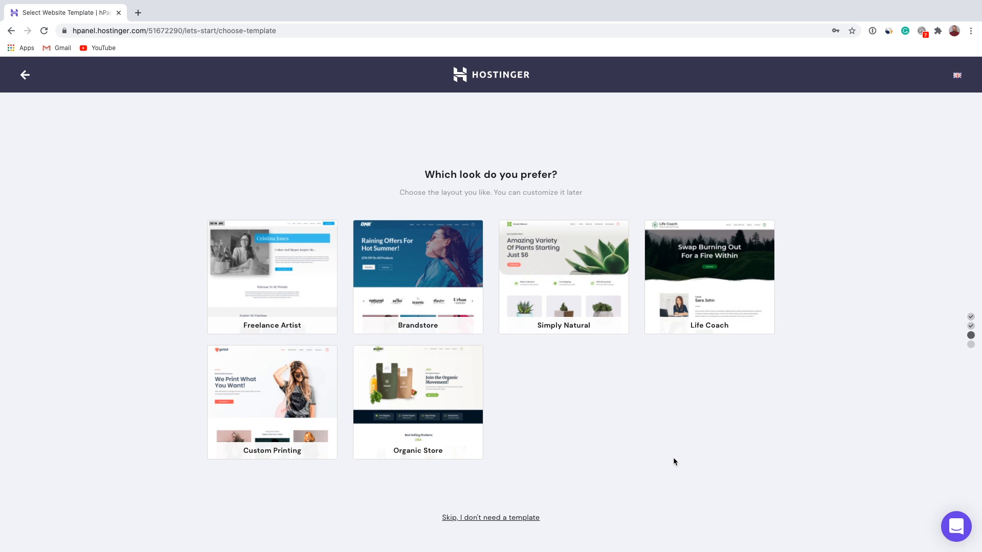
click(504, 518)
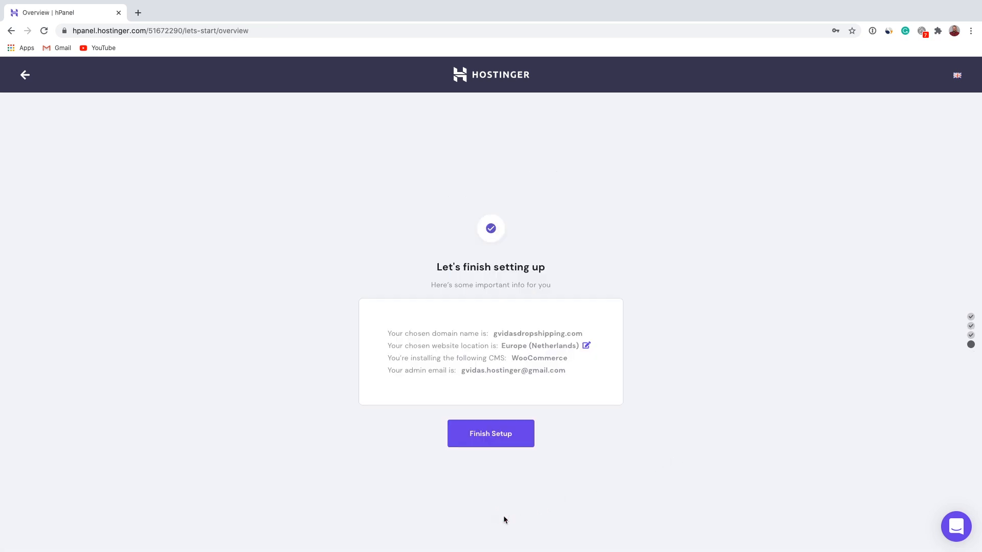
click(495, 443)
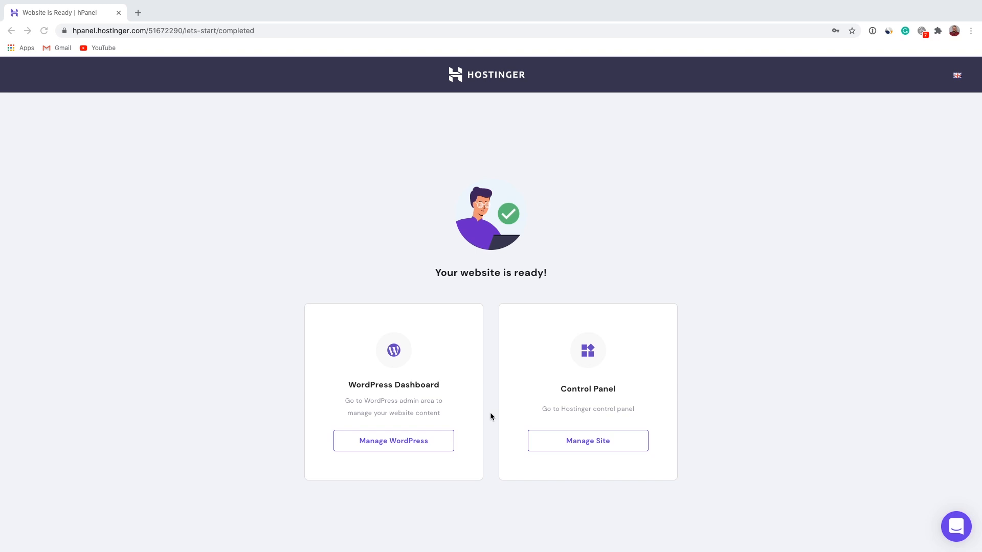
click(585, 442)
Install an SSL certificate for gvidasdropshipping.com from the hosting account's SSL settings
click(586, 443)
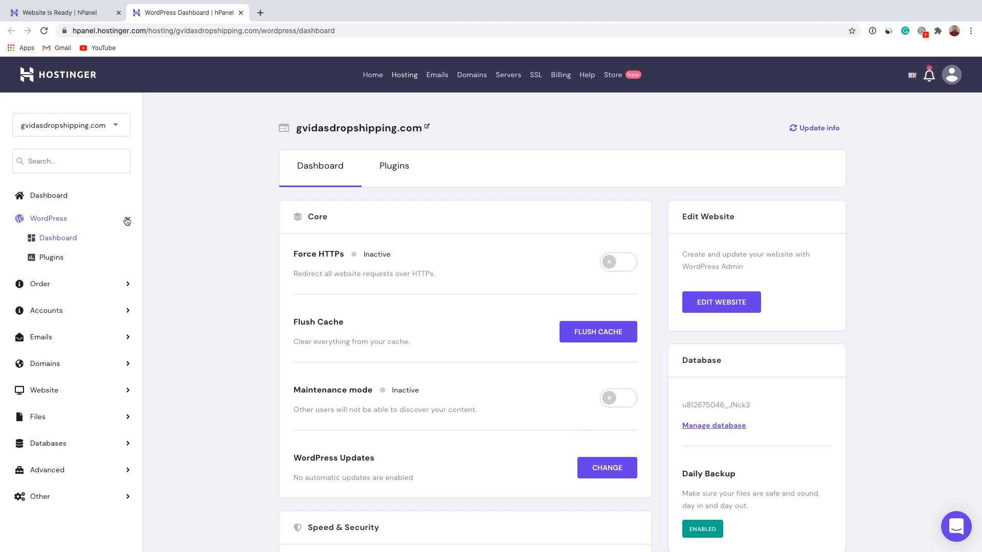
click(74, 197)
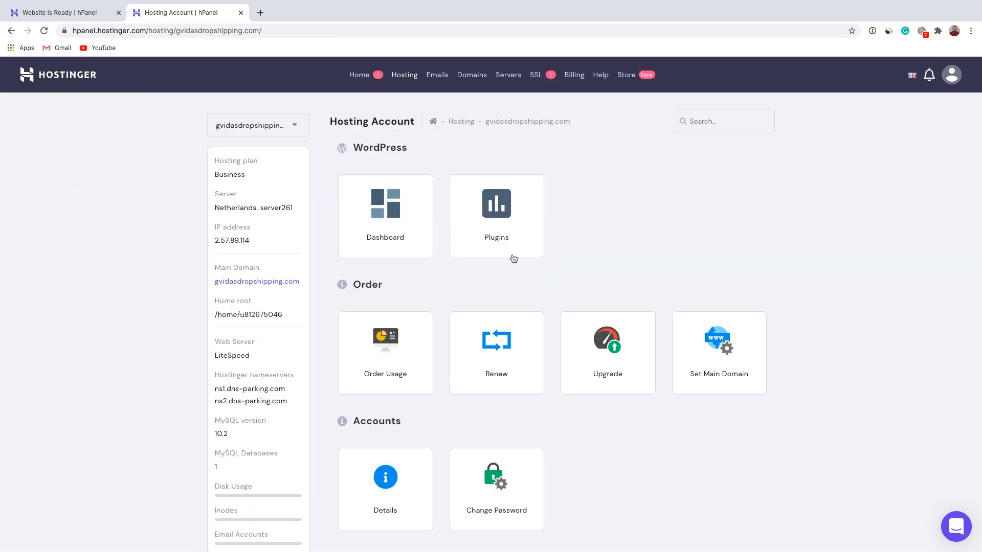
scroll(656, 284, down, 15)
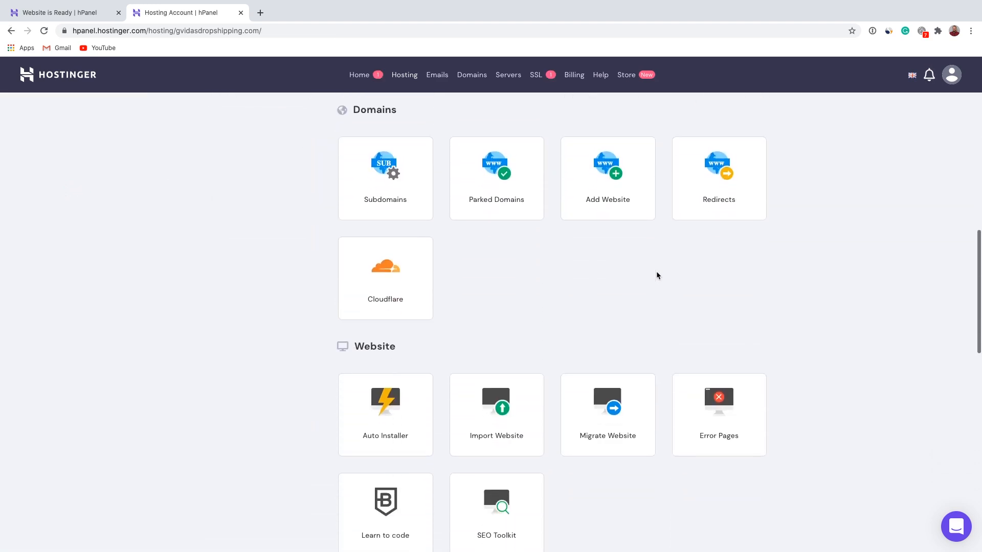
scroll(656, 275, down, 10)
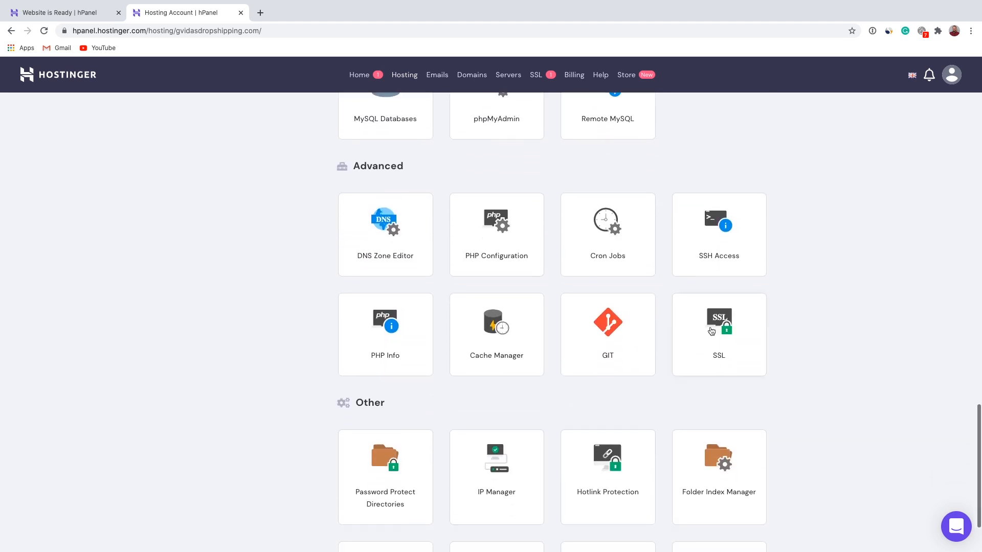
click(722, 343)
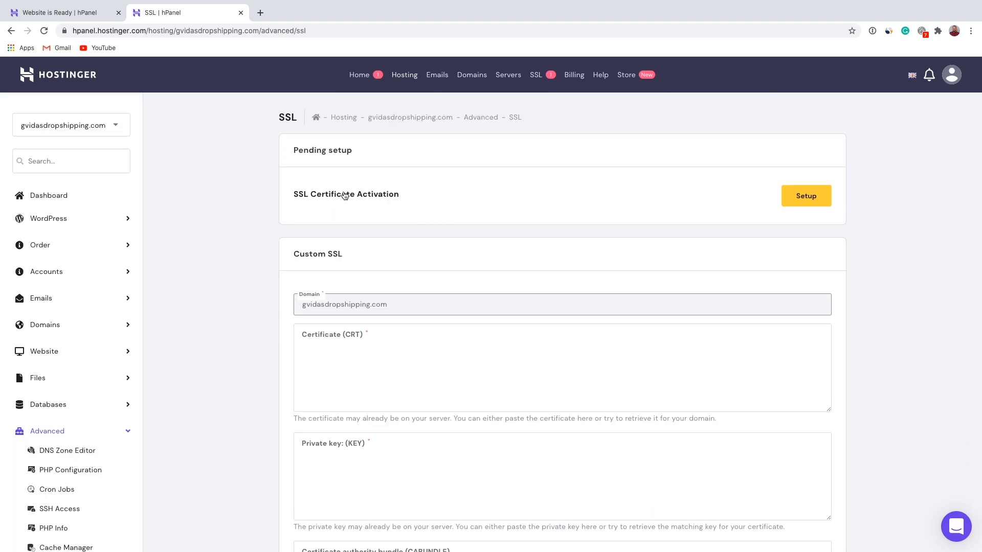
click(804, 199)
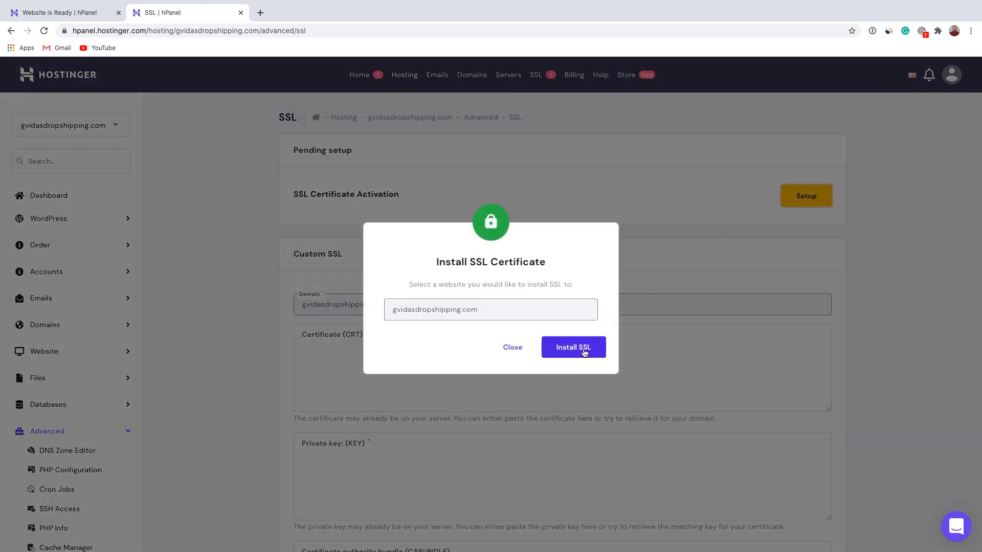
click(583, 352)
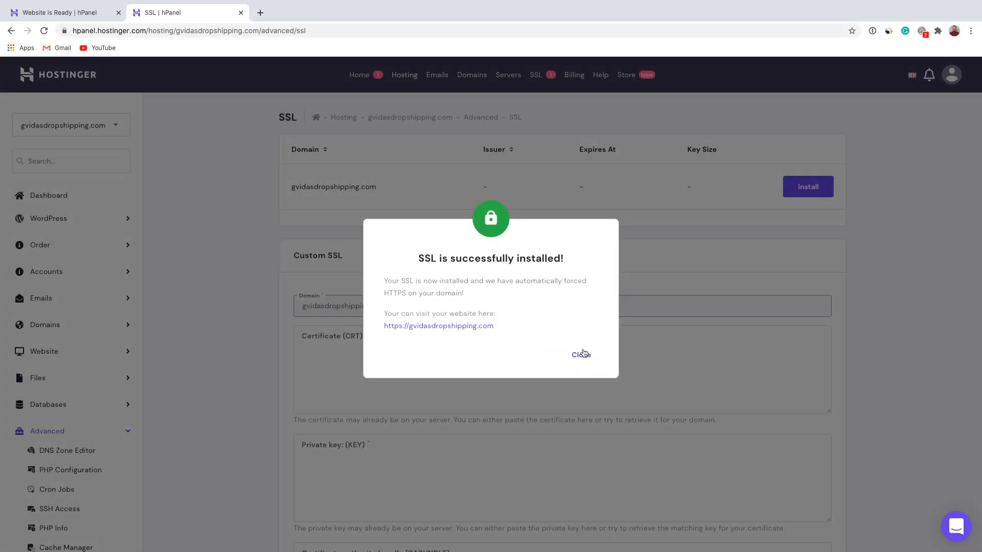
Return to the site's WordPress Dashboard in hPanel
click(582, 354)
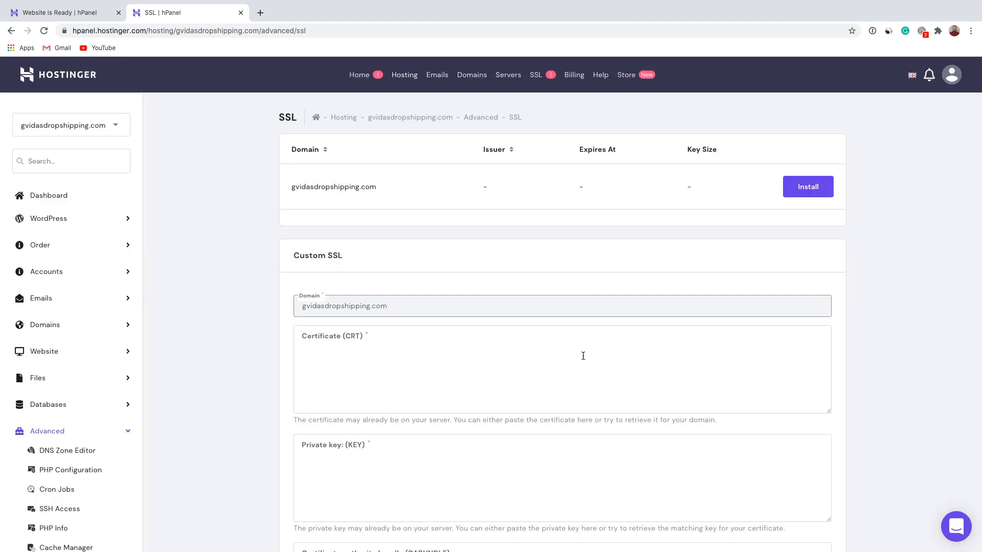
click(121, 220)
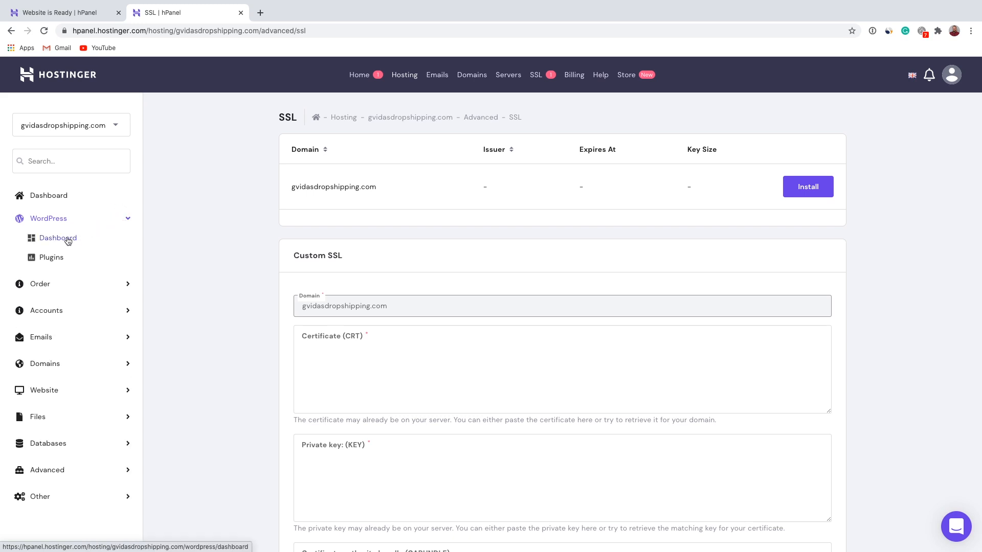
click(68, 240)
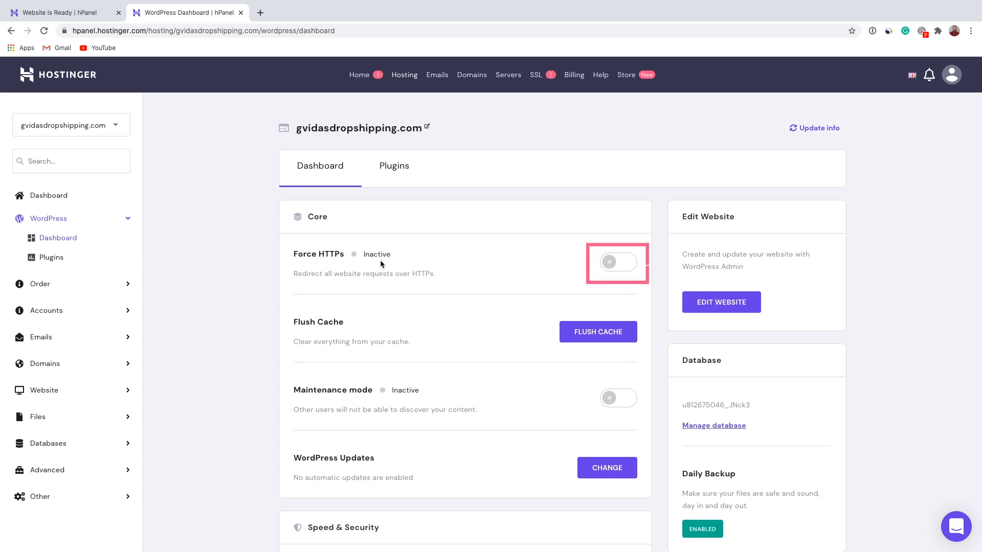
Turn on Force HTTPS for gvidasdropshipping.com
click(627, 264)
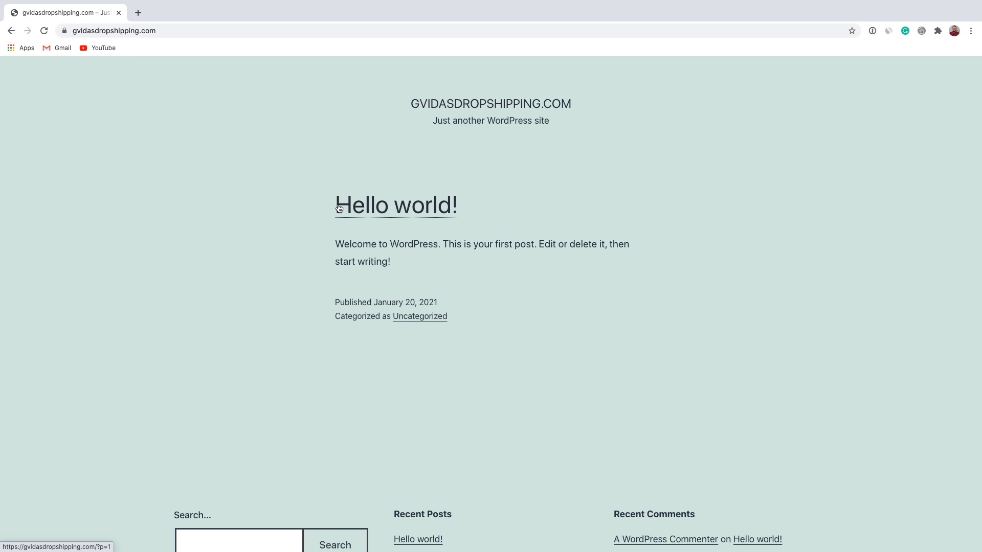
Go to gvidasdropshipping.com/wp-admin and log in with Remember Me ticked
click(178, 30)
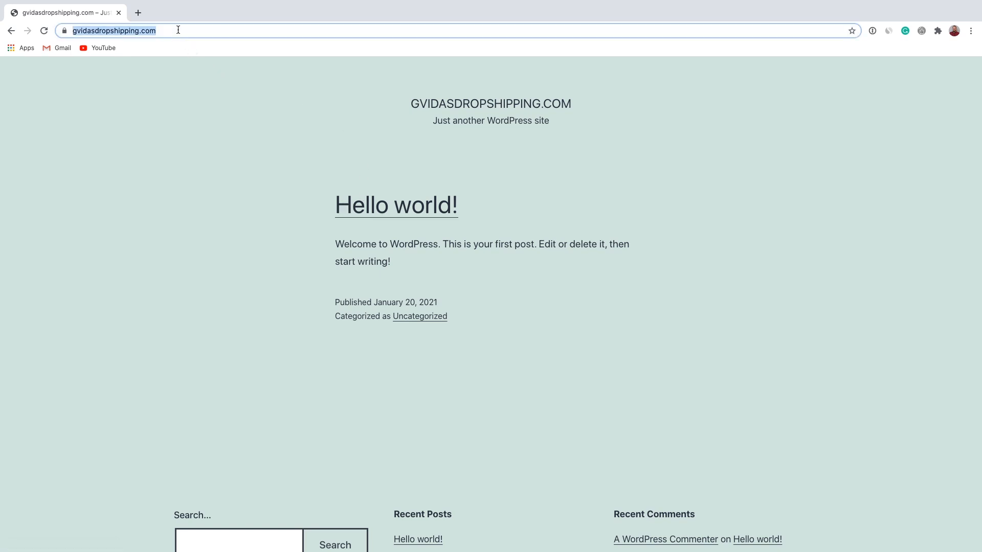
click(179, 30)
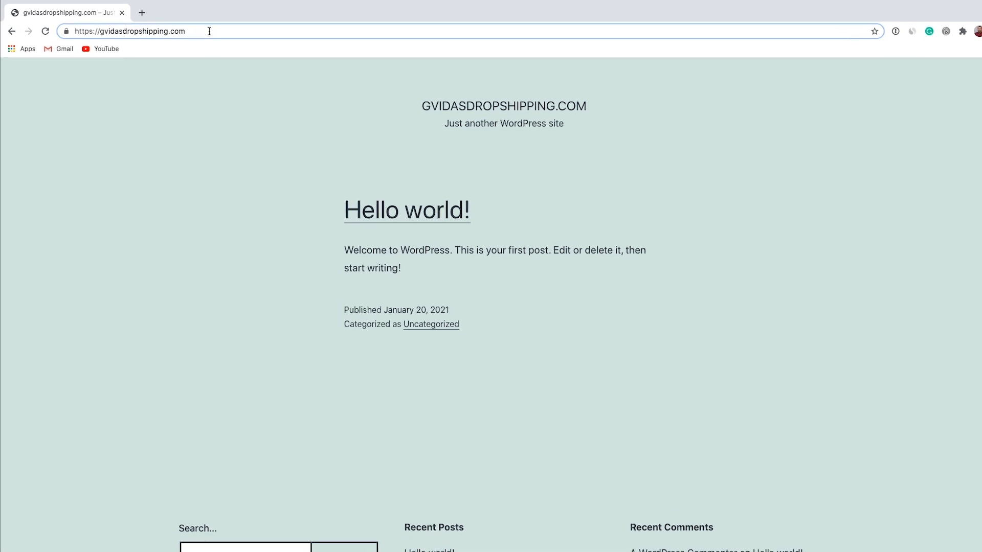
text(/wp-admin)
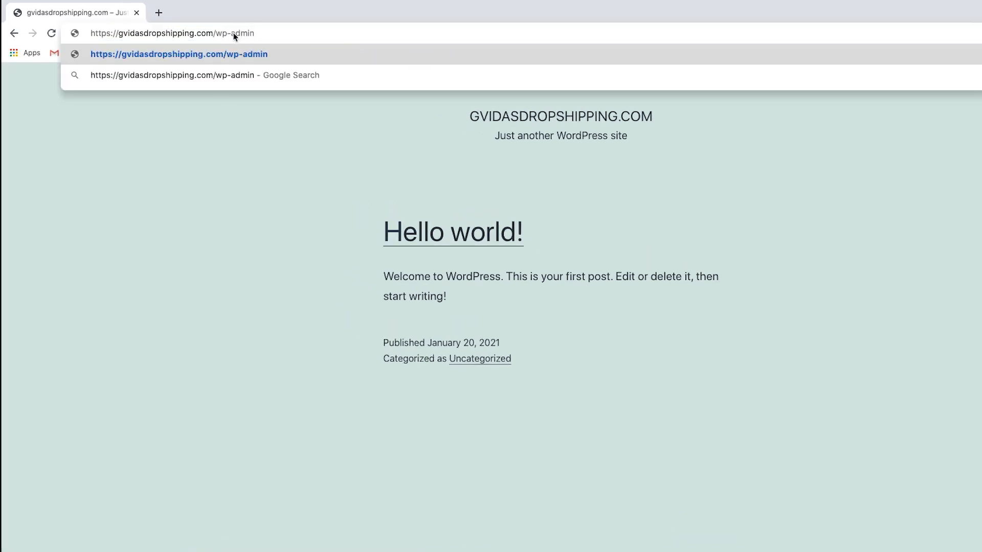
key(Return)
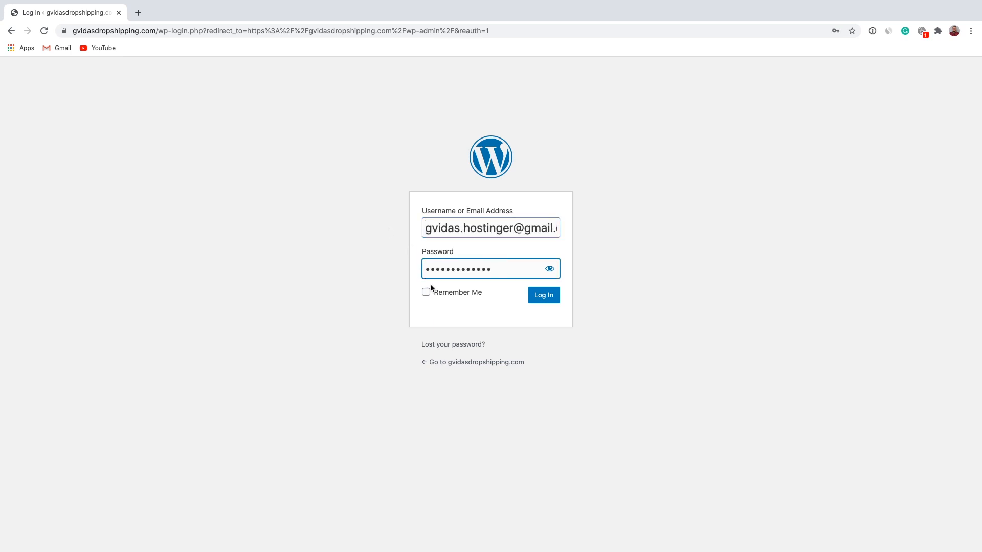
click(425, 292)
click(542, 295)
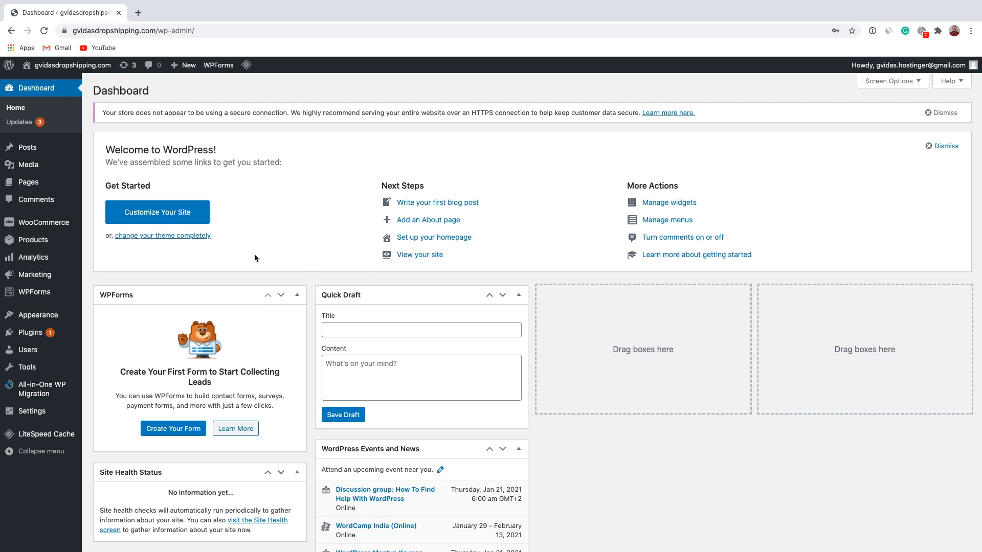
Search for, install and activate the Rife Free theme under Appearance > Themes
click(81, 317)
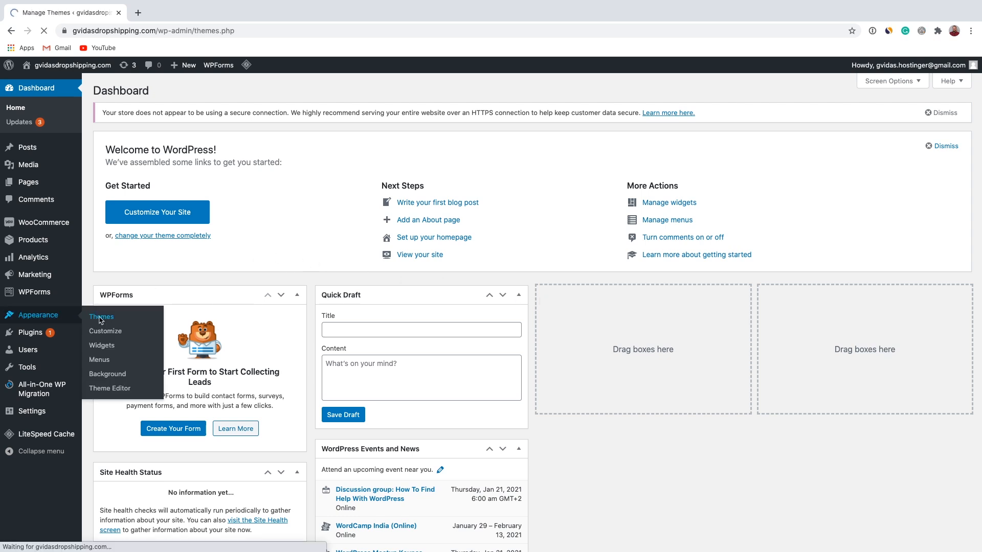
click(99, 316)
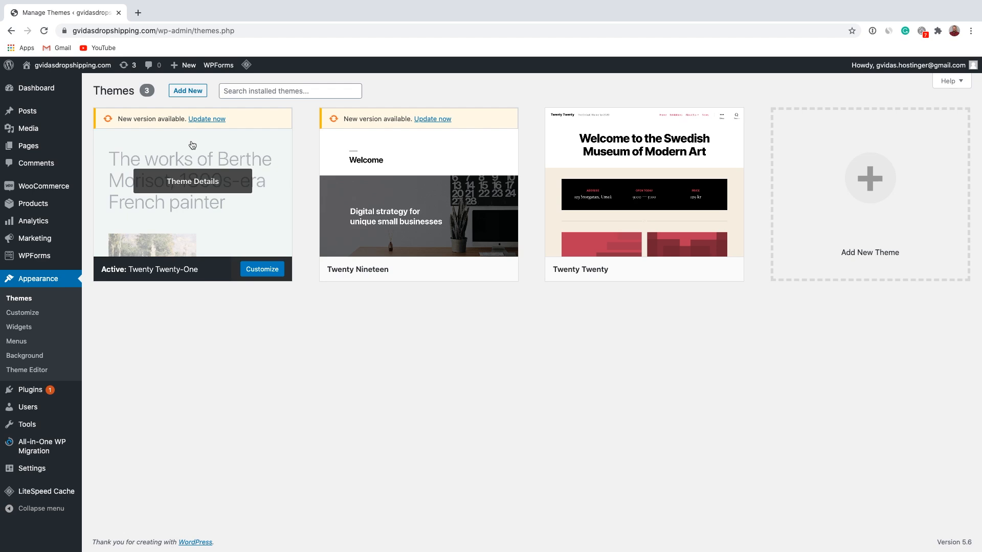
click(191, 91)
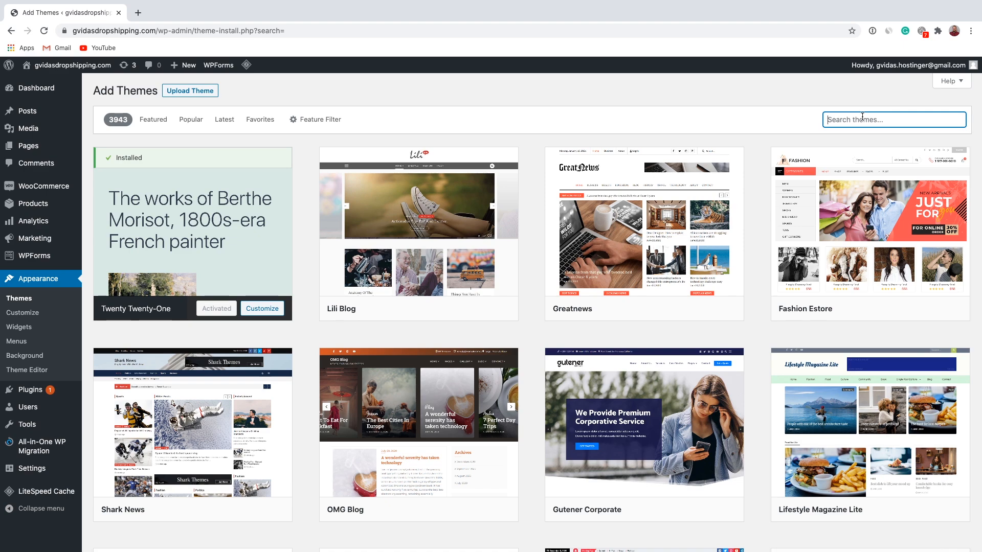
text(Rife free)
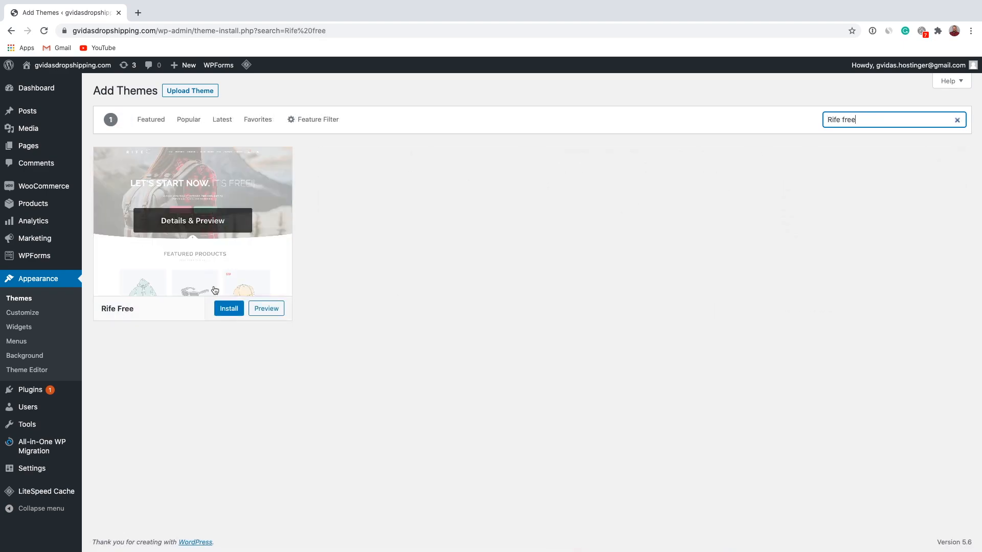
click(229, 309)
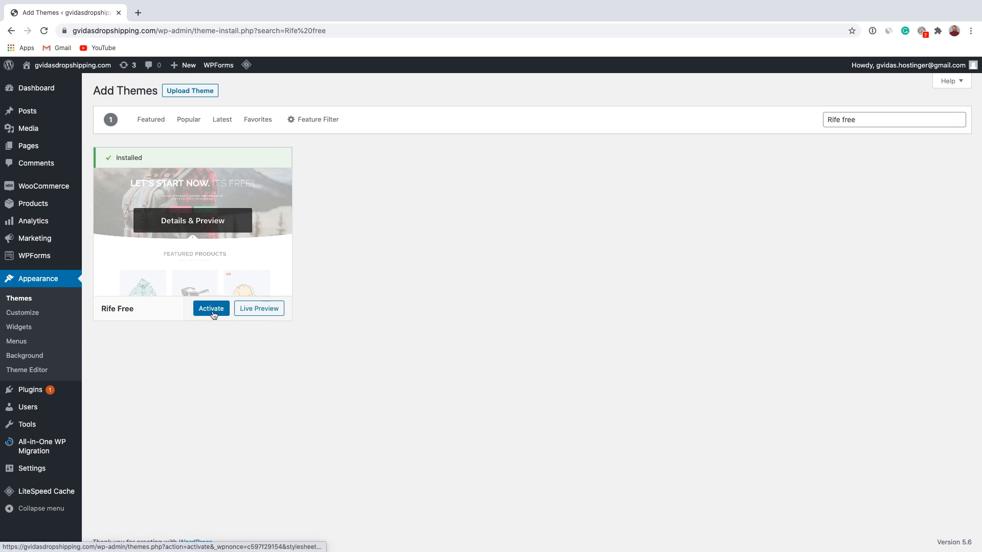
click(213, 313)
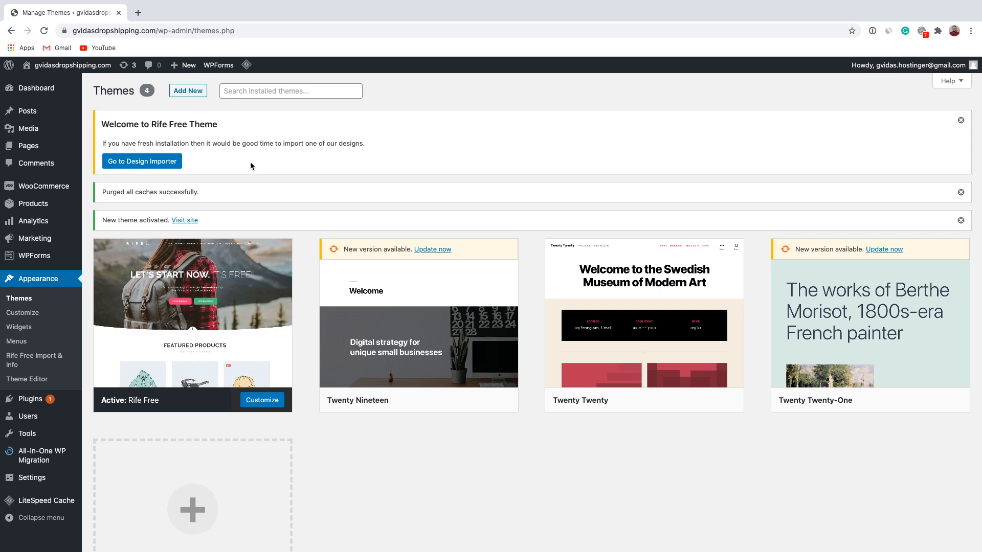
Install and activate the Apollo13 Framework Extensions plugin from the Design Importer
click(159, 165)
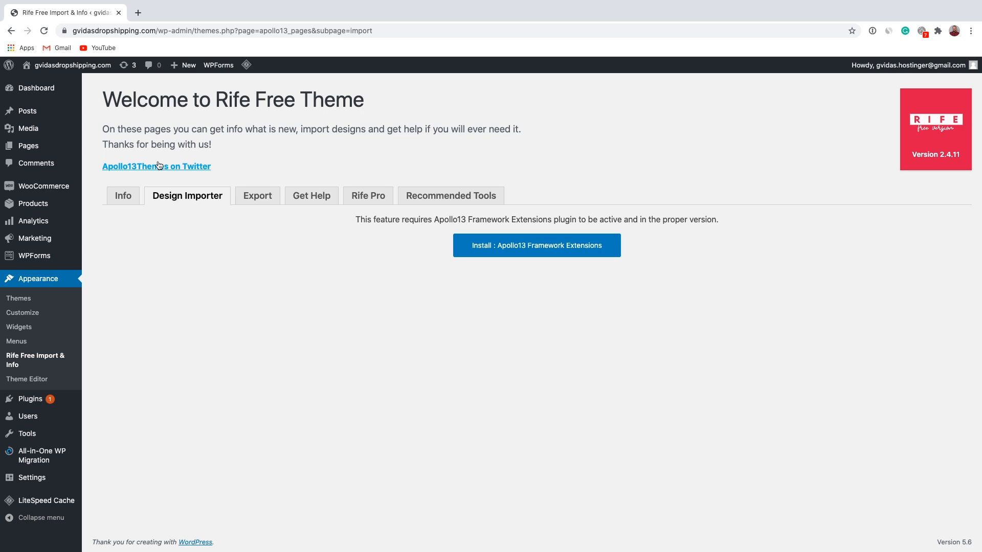
click(531, 255)
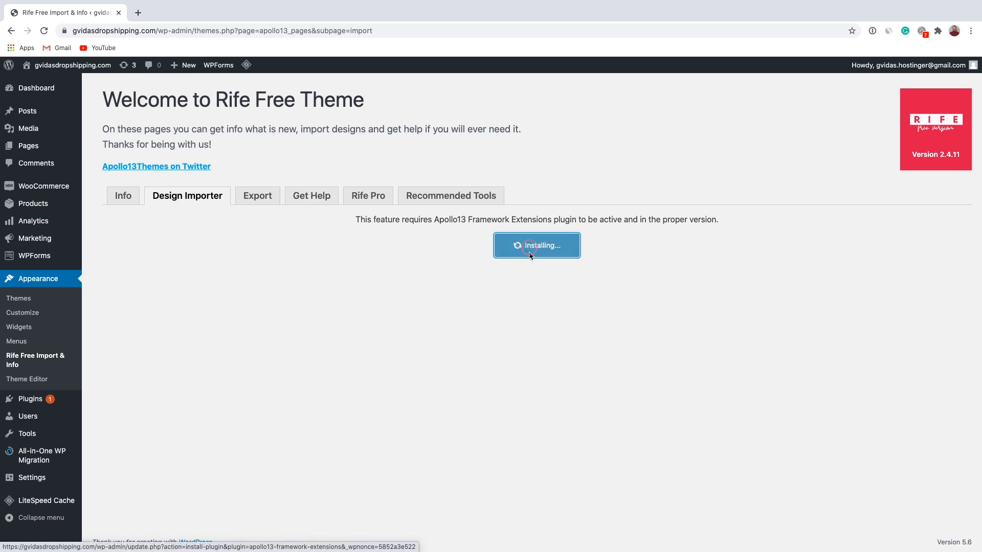
click(530, 256)
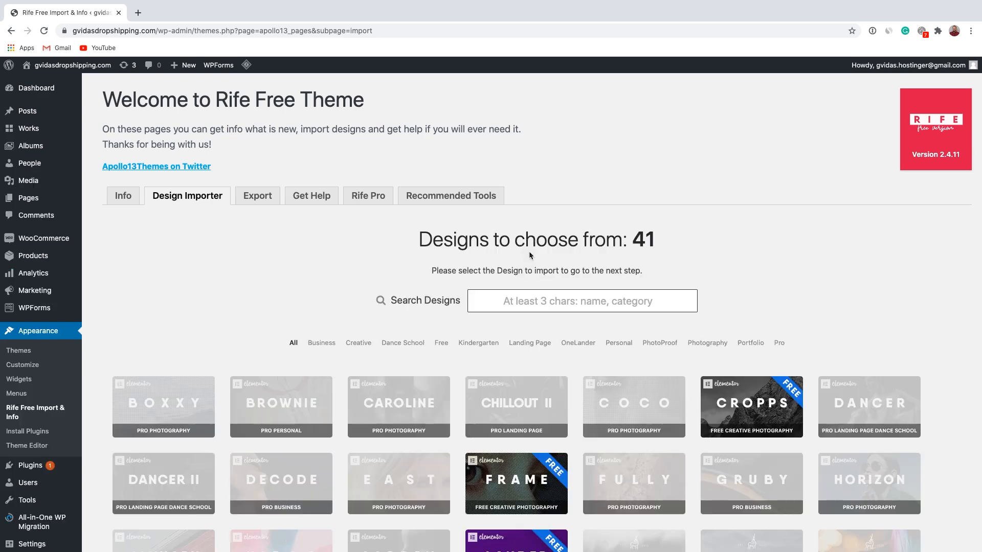
Import the free Woor design with the shop included
scroll(529, 252, down, 7)
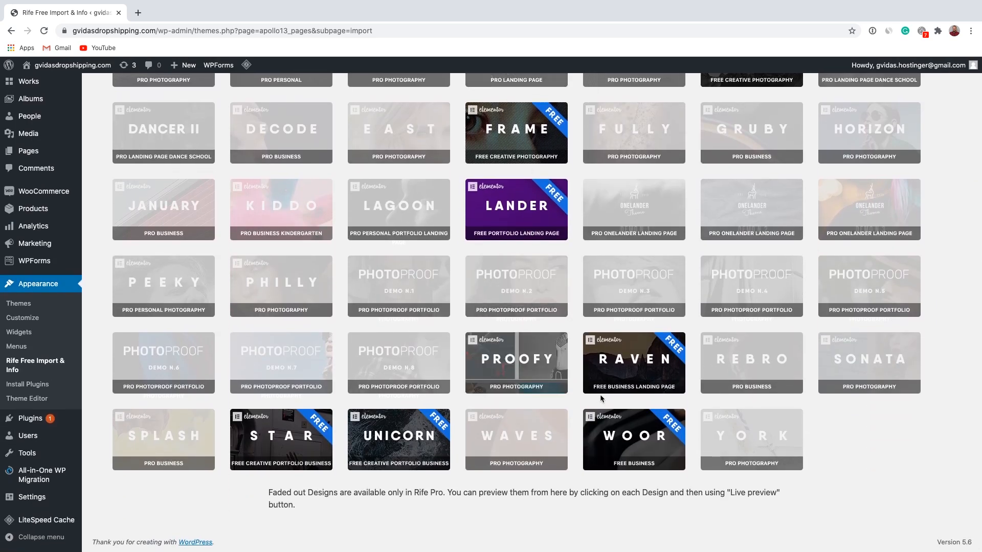
click(642, 449)
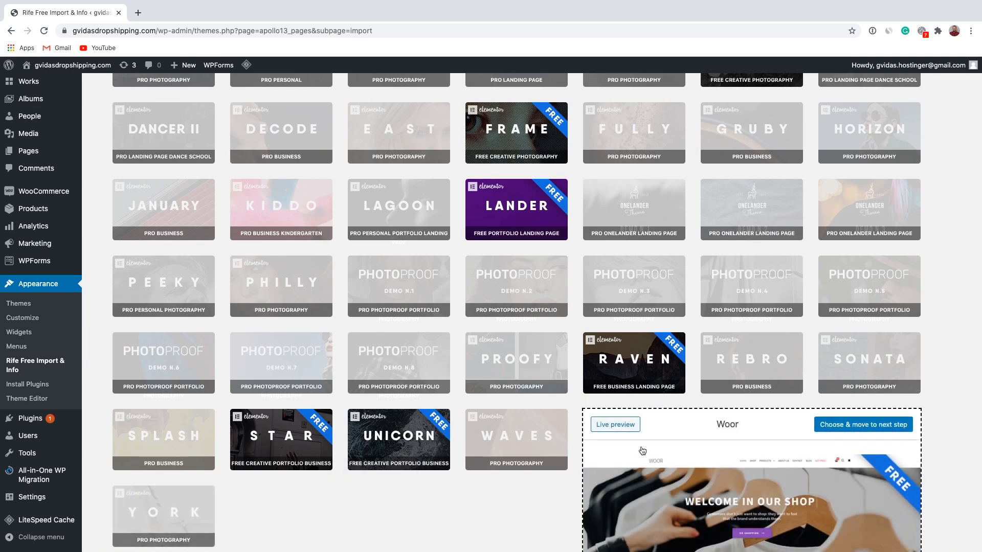
scroll(640, 450, down, 3)
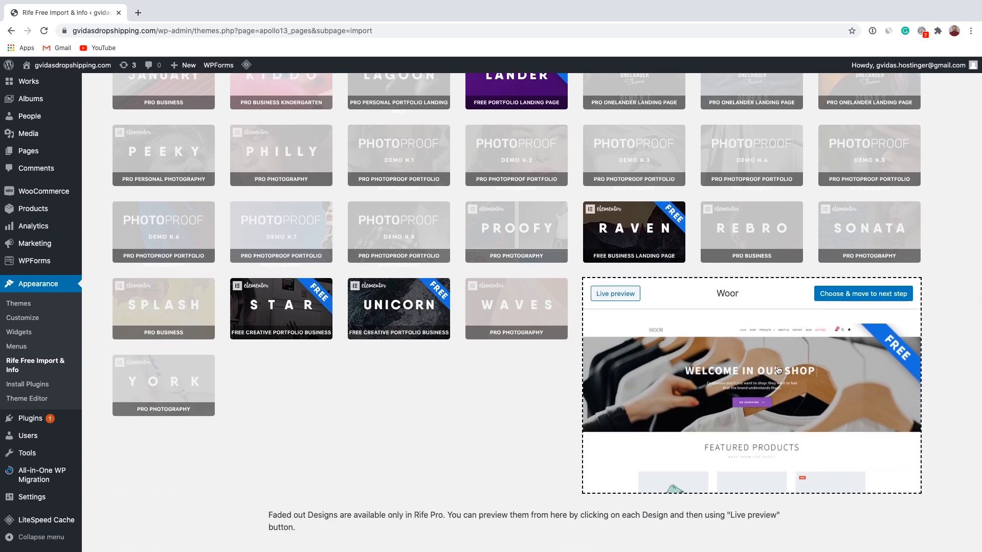
click(857, 291)
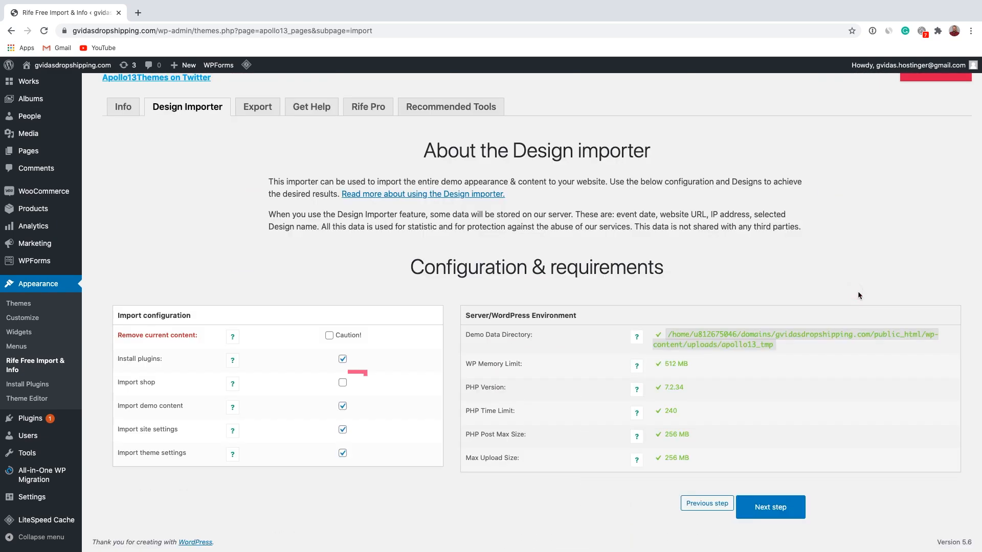
click(343, 383)
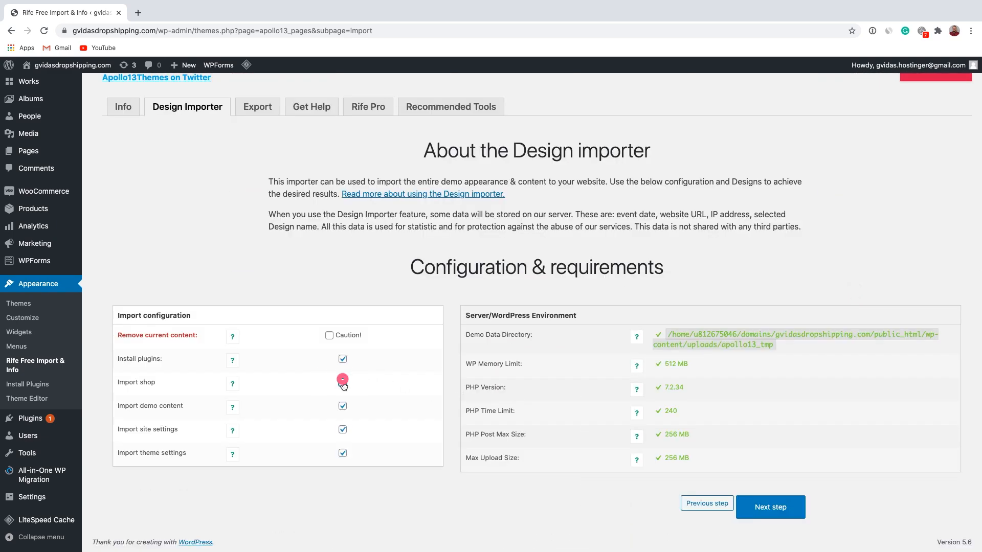
click(769, 507)
click(753, 472)
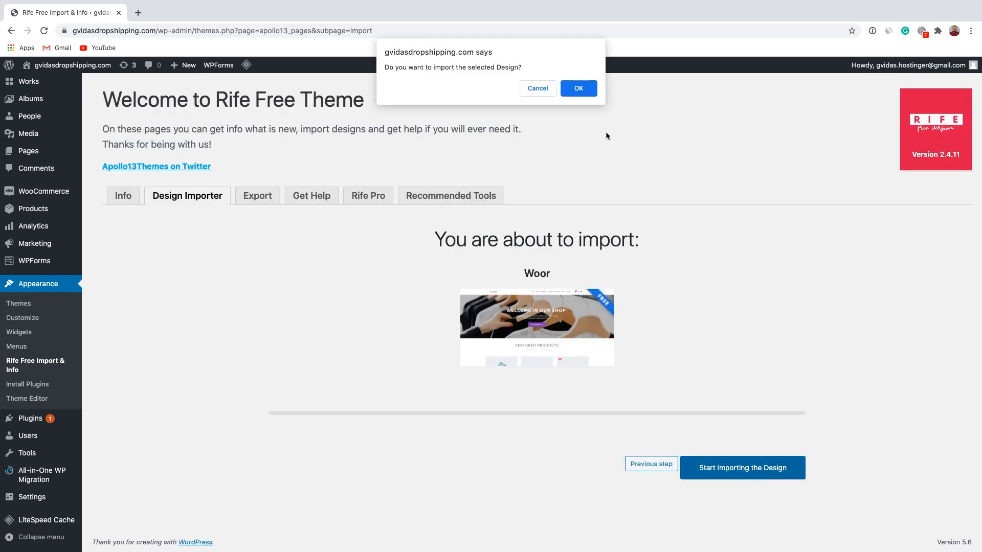
click(582, 89)
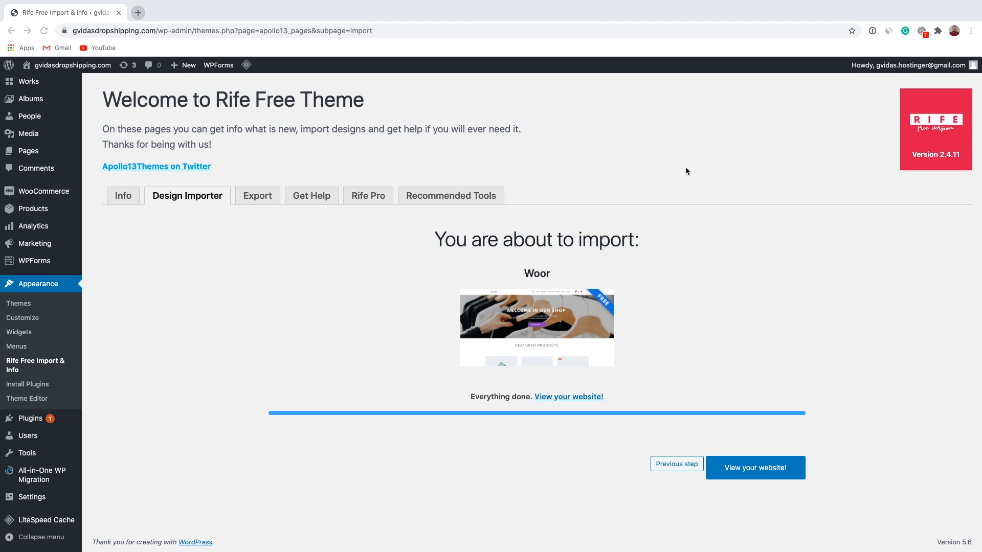
View the live site and scroll through the Woor homepage's hero and Featured Products
click(759, 473)
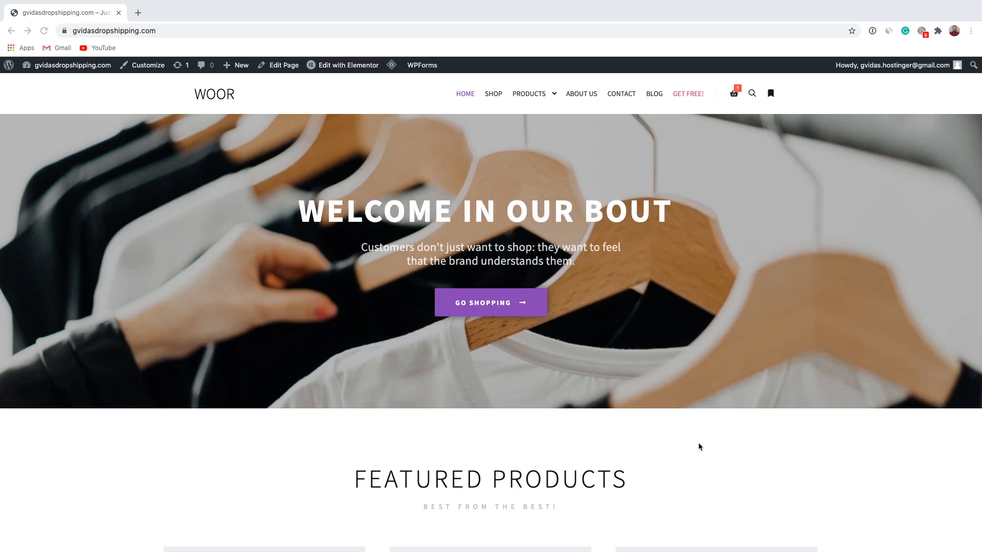
scroll(698, 444, down, 3)
scroll(699, 447, down, 6)
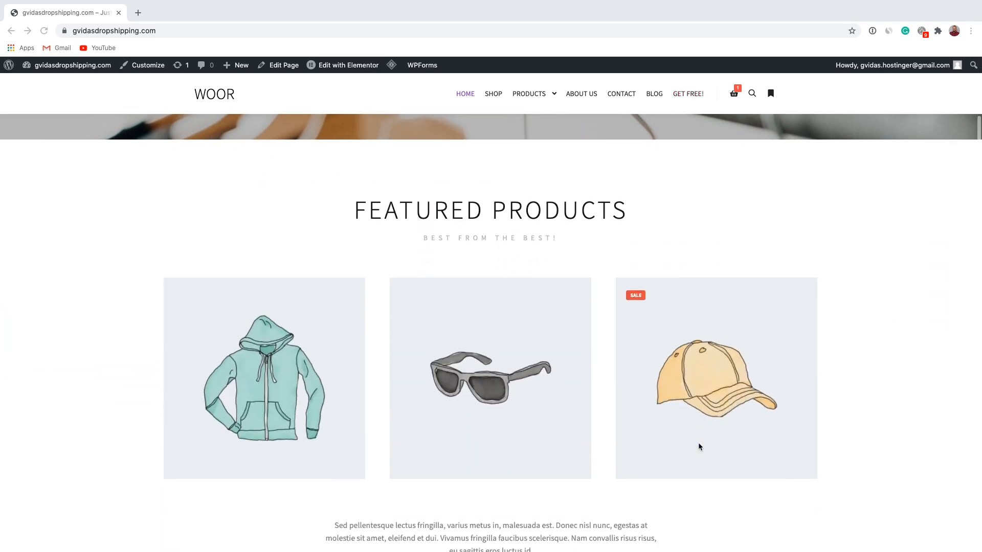
scroll(699, 447, down, 5)
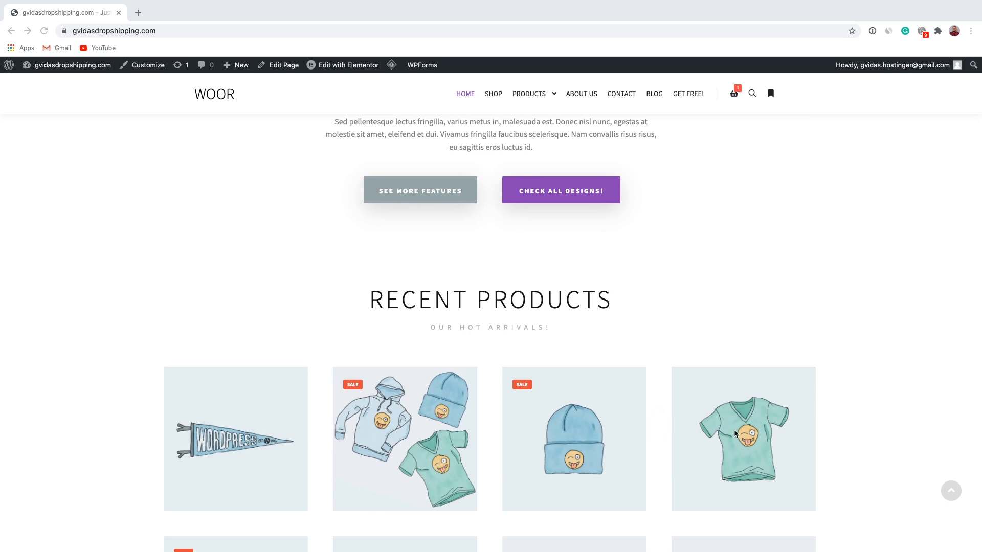
scroll(742, 245, up, 2)
scroll(742, 245, up, 10)
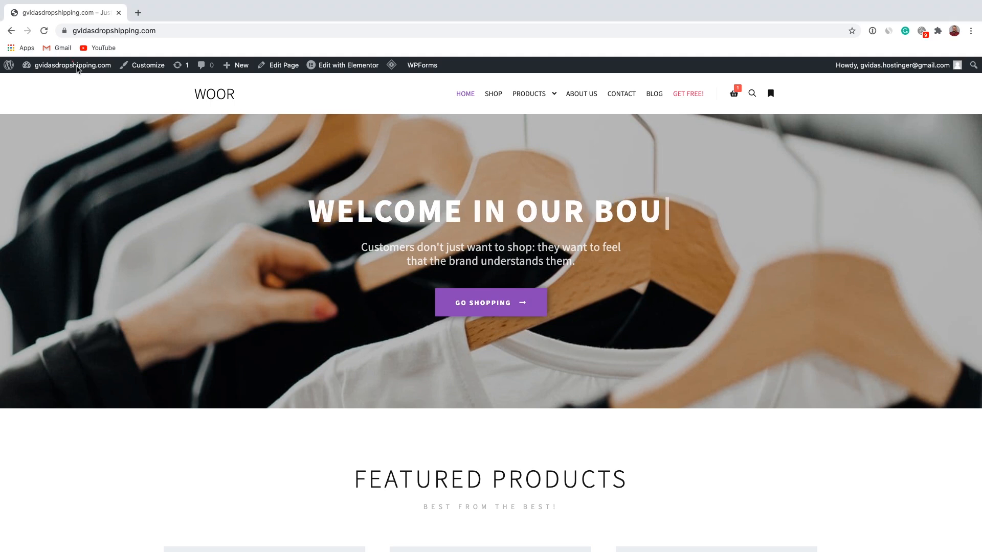
Go to the dashboard's All Pages list and scroll through its 18 pages
mouse_move(72, 66)
click(47, 84)
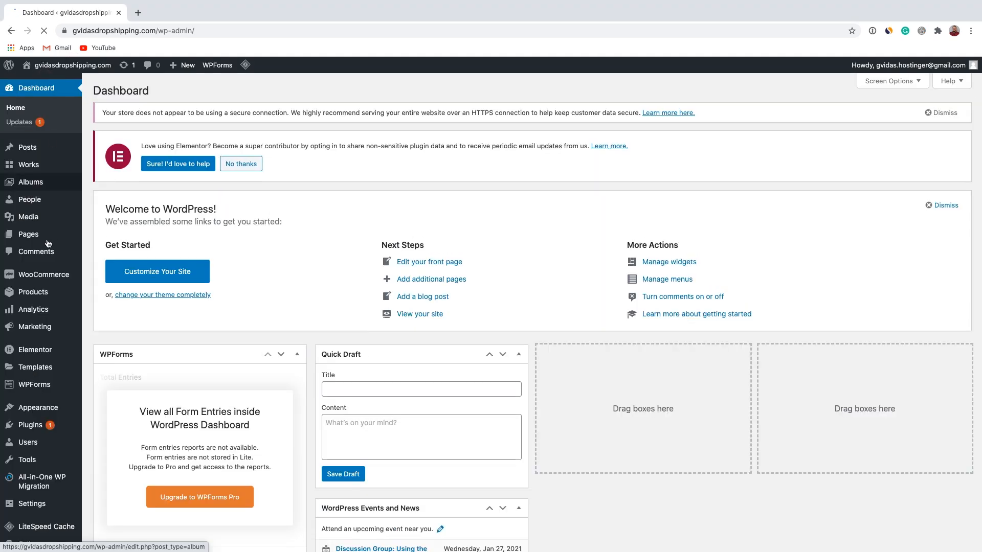
mouse_move(48, 237)
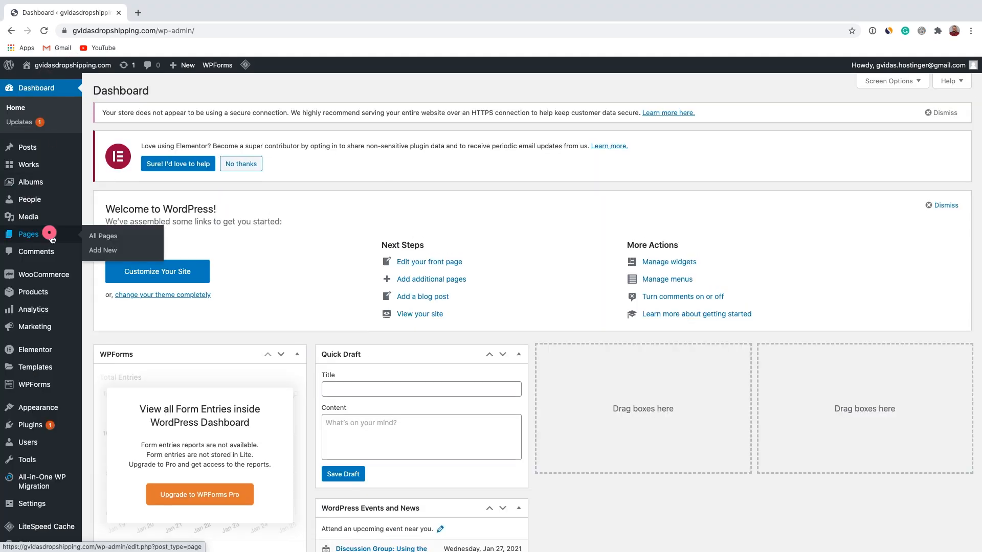
click(103, 237)
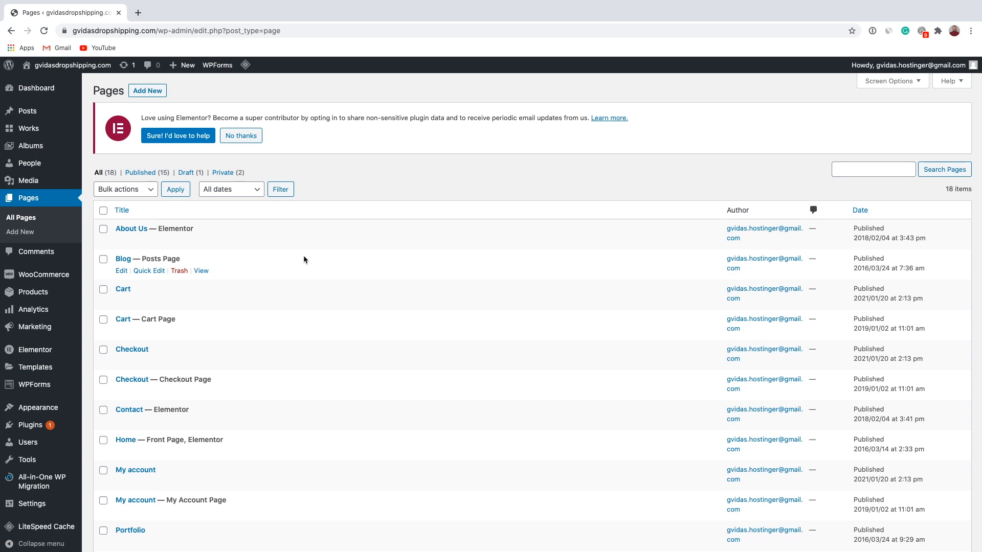
scroll(304, 259, down, 4)
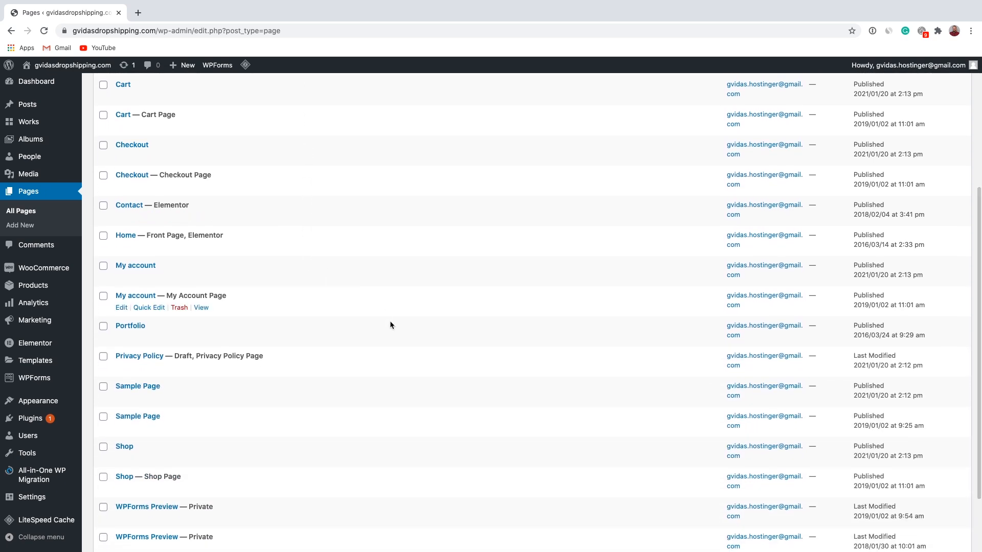
scroll(391, 317, down, 2)
scroll(392, 320, up, 1)
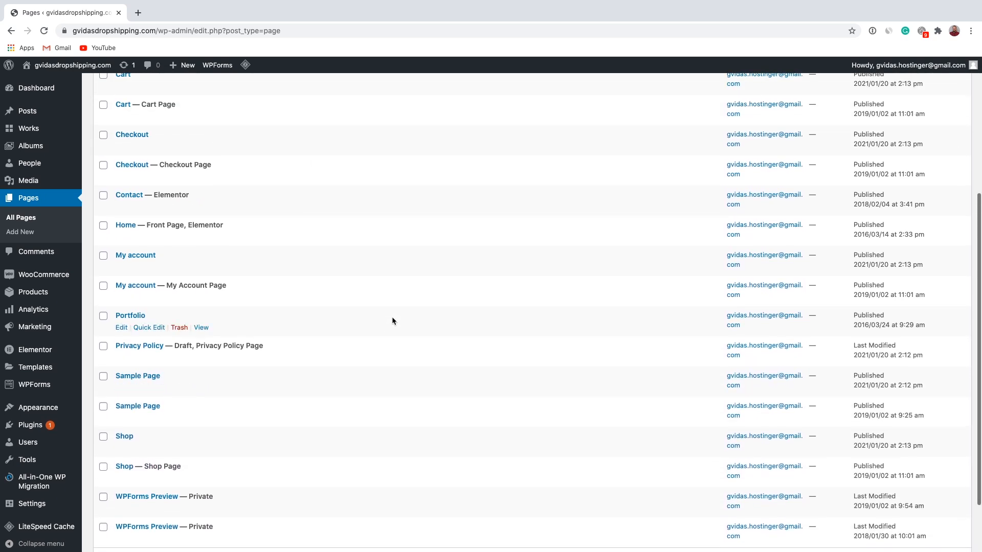
scroll(393, 246, up, 3)
scroll(394, 247, up, 1)
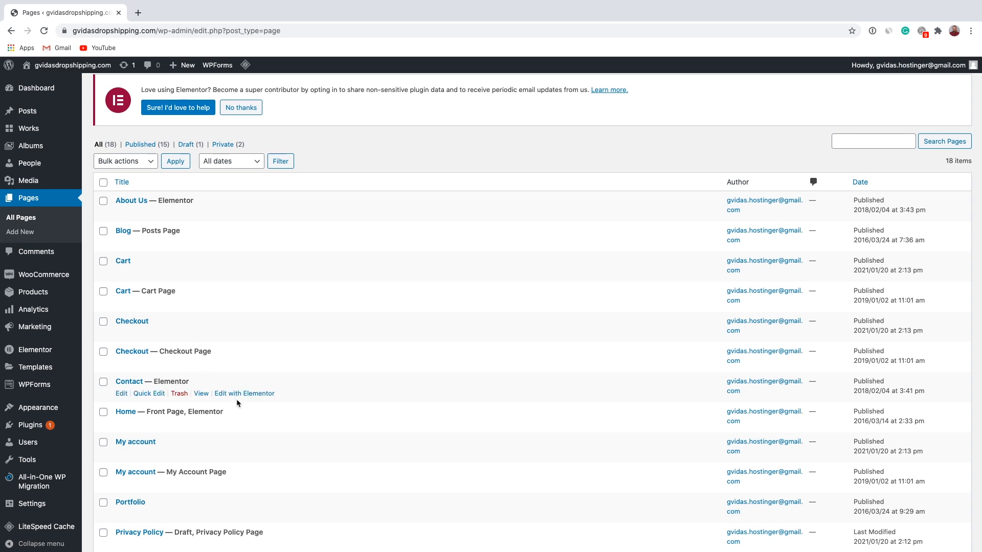
scroll(237, 399, down, 1)
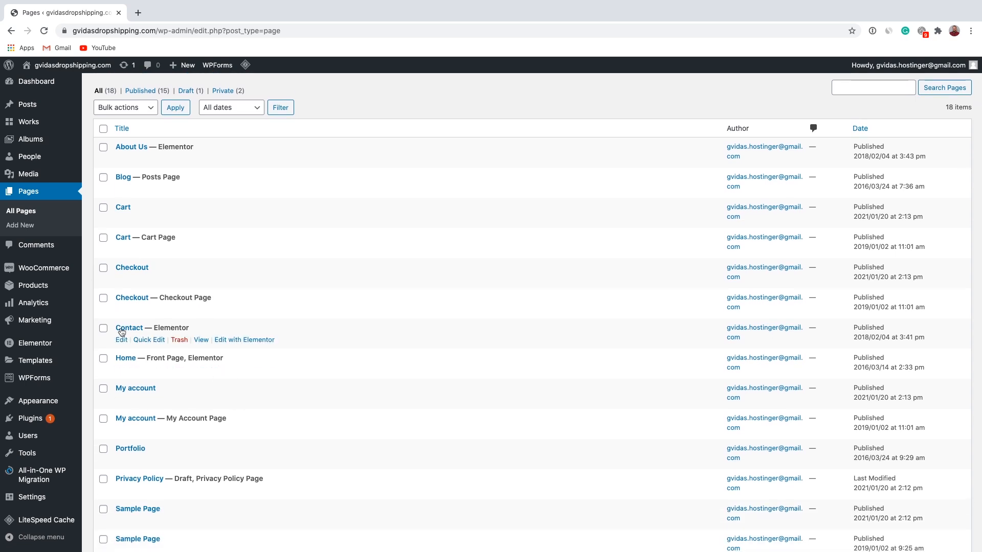
scroll(199, 333, up, 1)
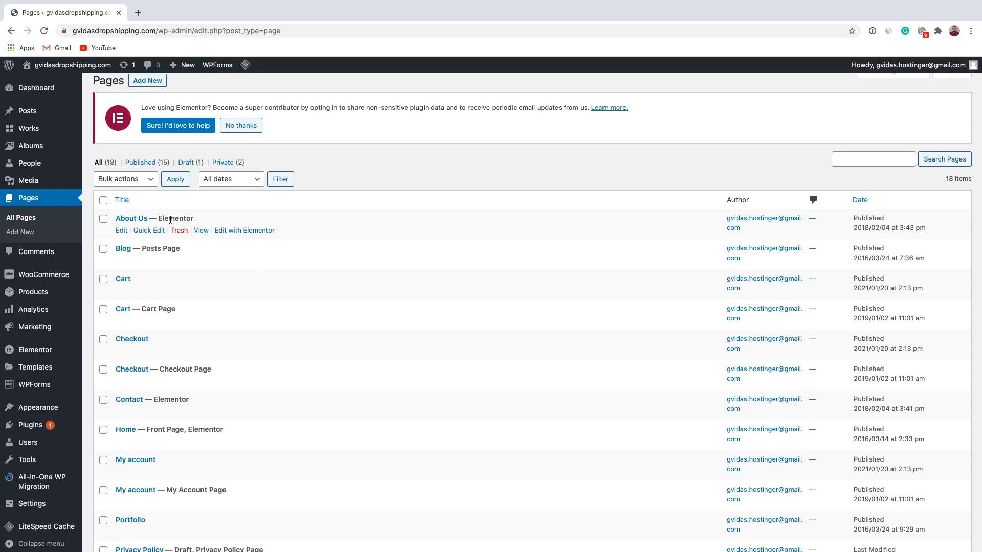
Open About Us in Elementor and inspect the hero section's background styling
click(245, 233)
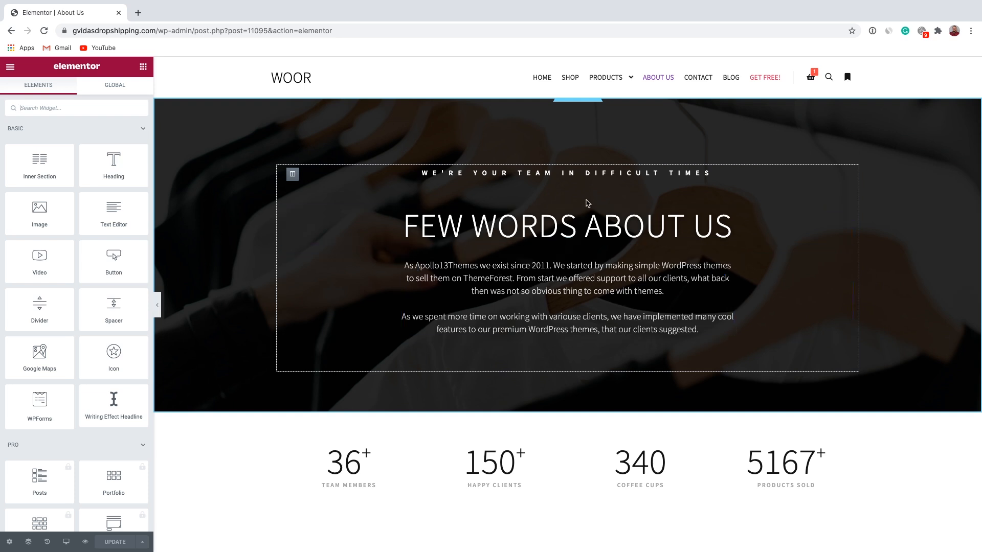
click(481, 128)
right_click(483, 132)
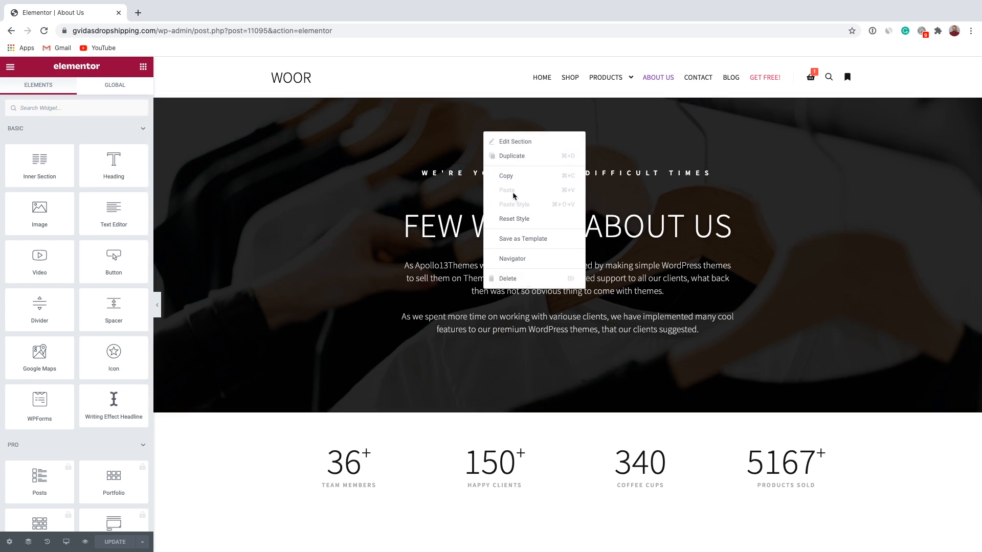
click(549, 150)
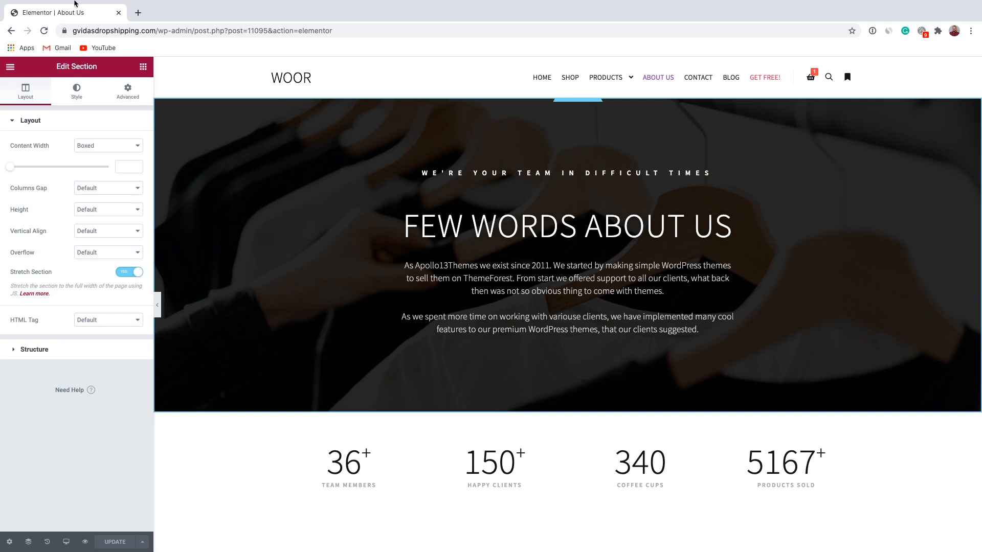
click(76, 95)
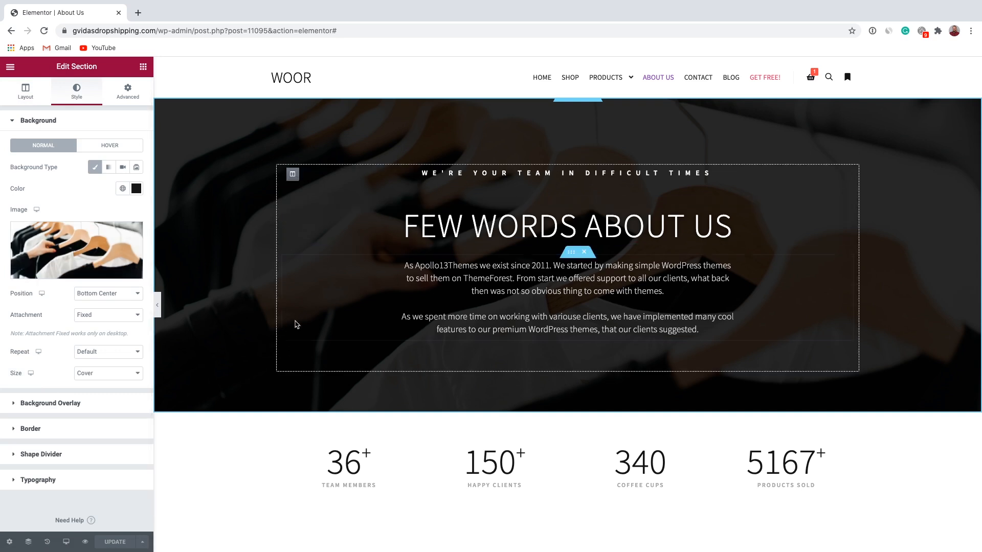
Select the 'Few Words About Us' heading, scroll the page, and open Elementor's main menu
click(544, 236)
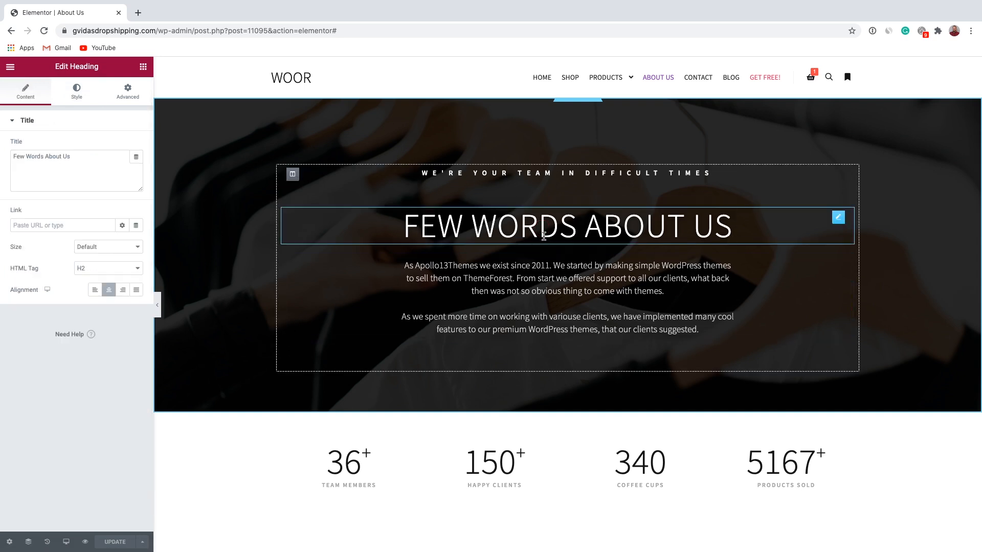
scroll(551, 402, down, 3)
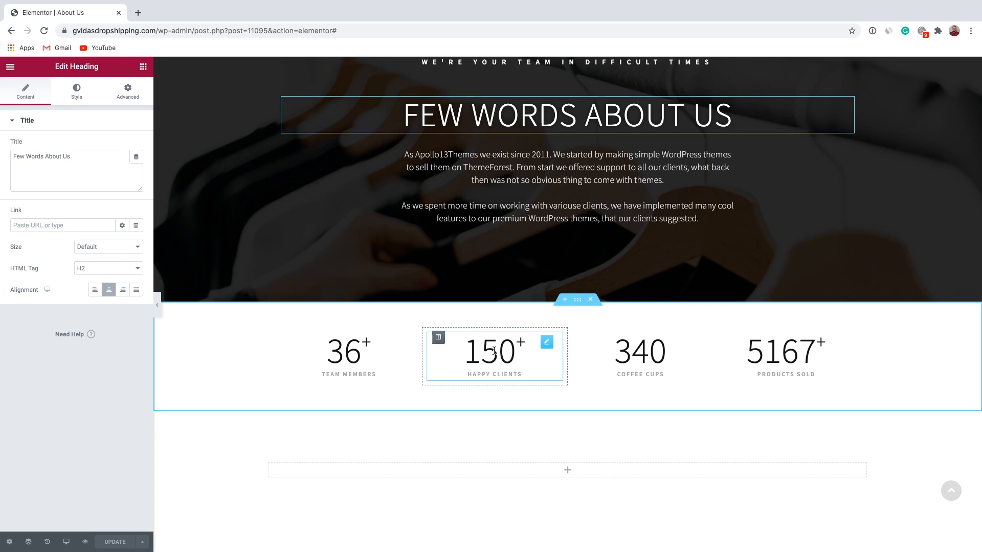
scroll(545, 227, up, 2)
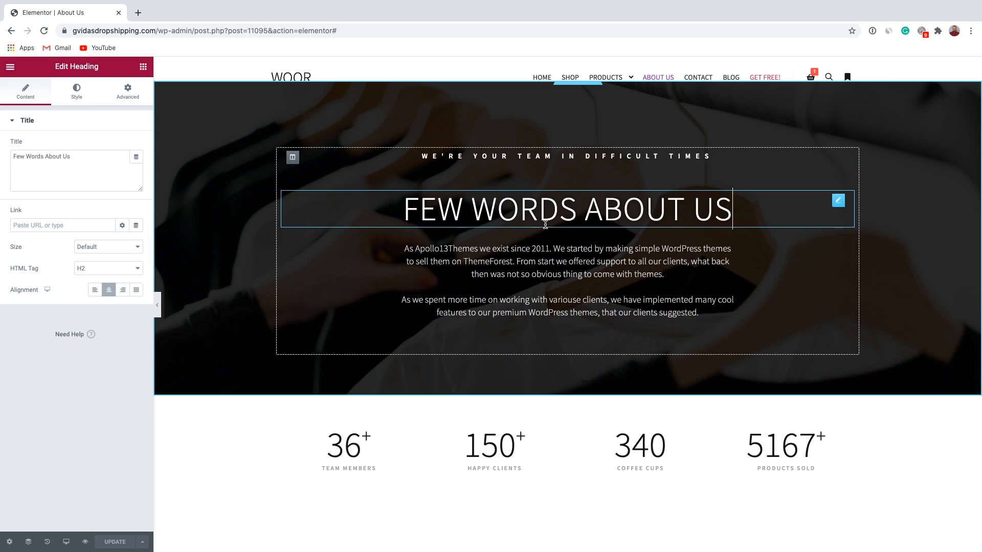
scroll(545, 225, up, 1)
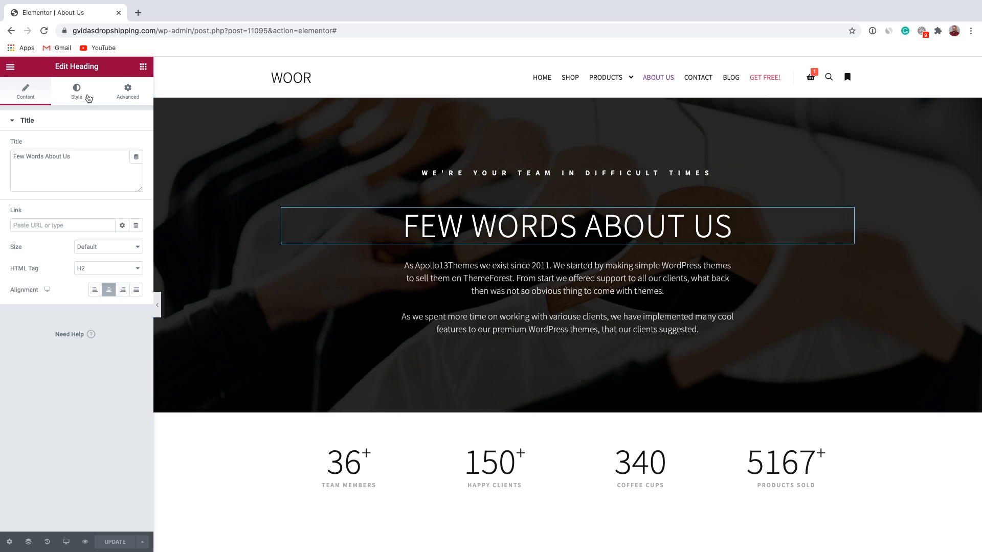
click(11, 67)
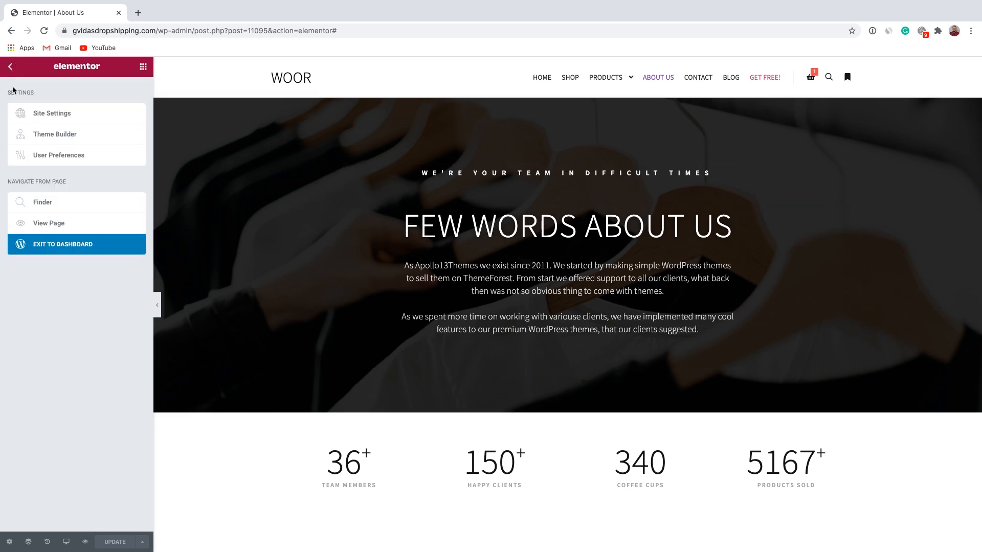
Exit to the Pages list and tick the newer Cart, Checkout and Portfolio pages
click(63, 252)
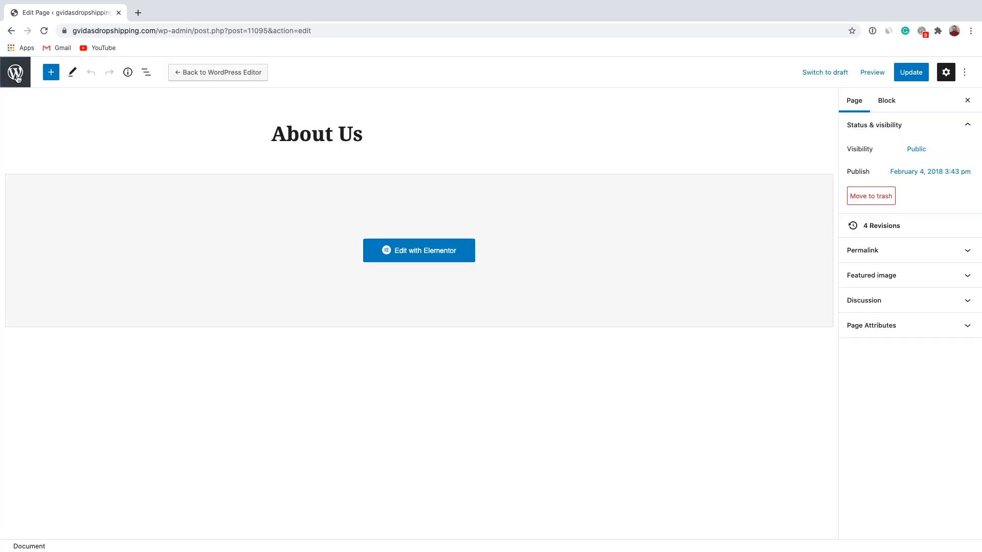
click(15, 74)
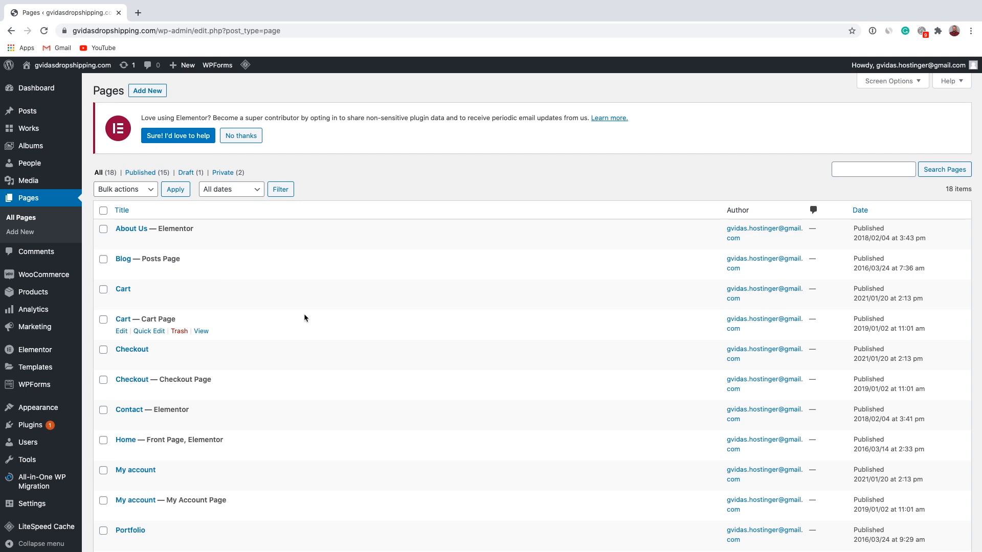
scroll(304, 314, down, 3)
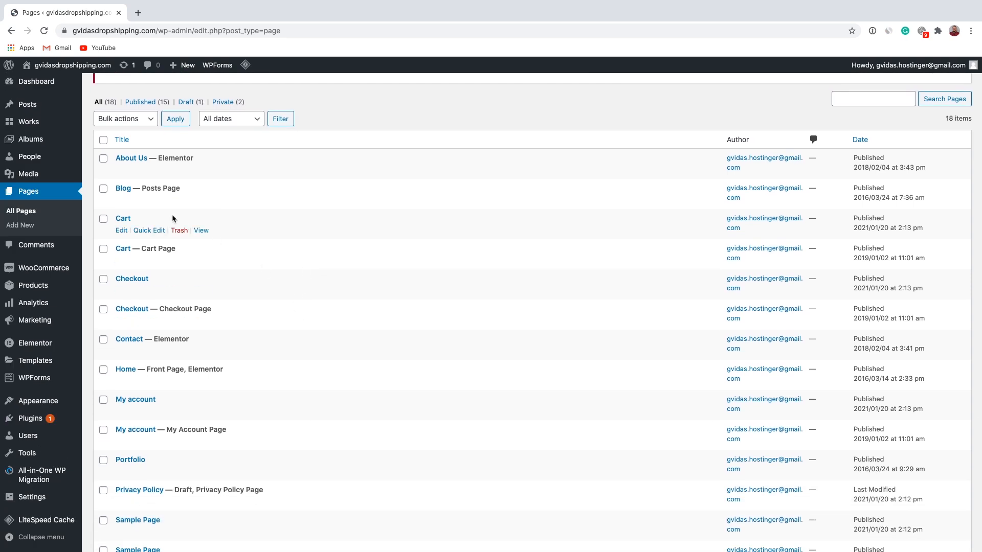
click(104, 220)
click(105, 280)
scroll(200, 330, down, 3)
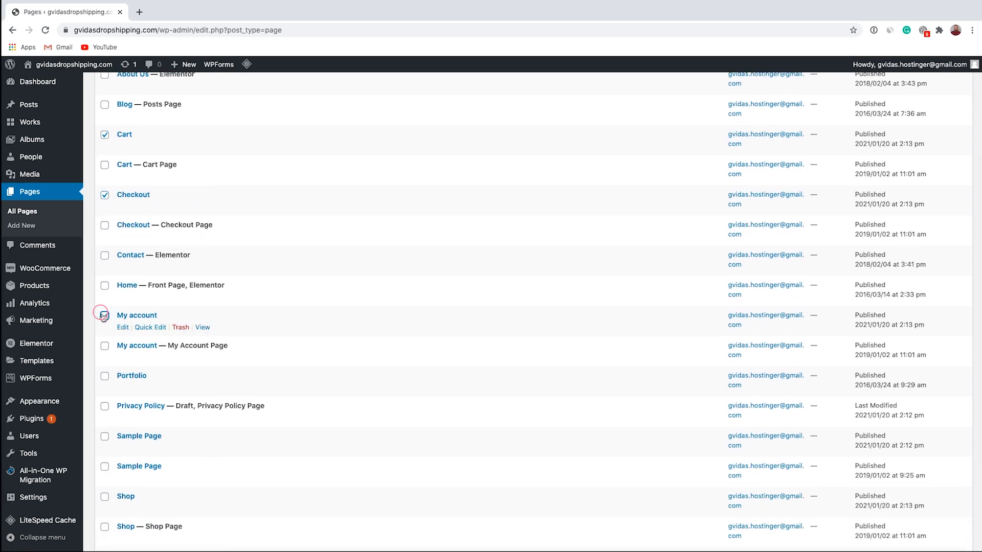
click(105, 376)
Tick both Sample Pages, the newer Shop page and both WPForms Preview pages
scroll(191, 375, down, 3)
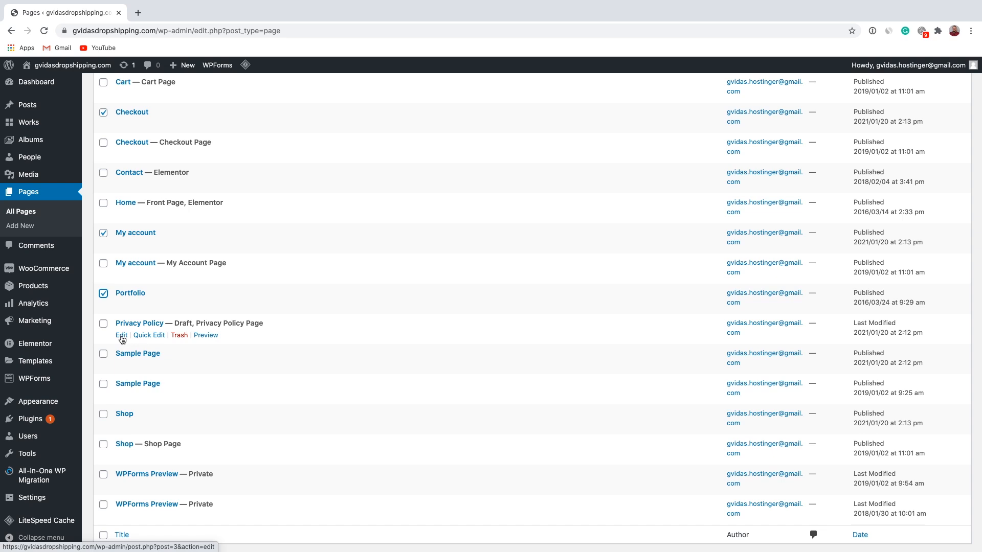
click(103, 354)
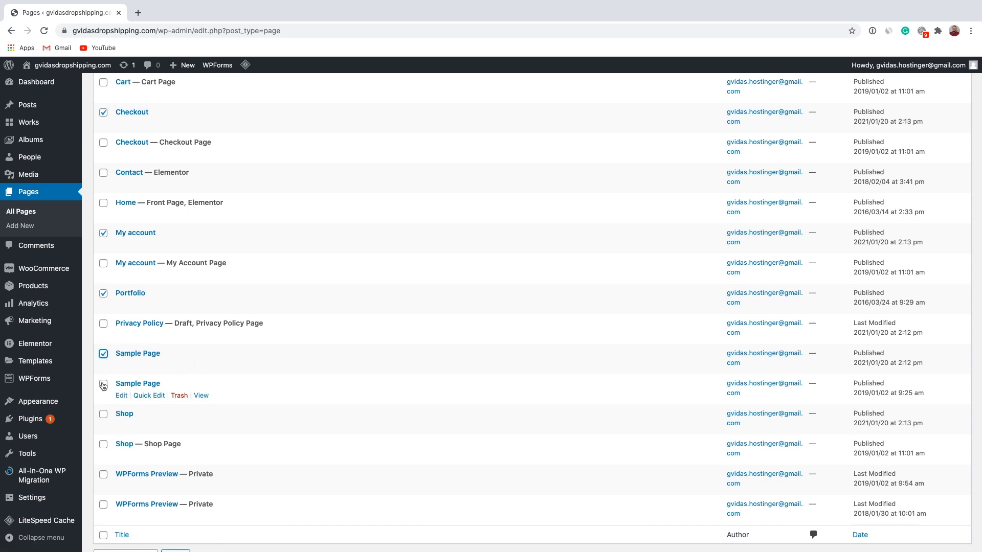
click(104, 384)
click(104, 414)
scroll(148, 417, down, 1)
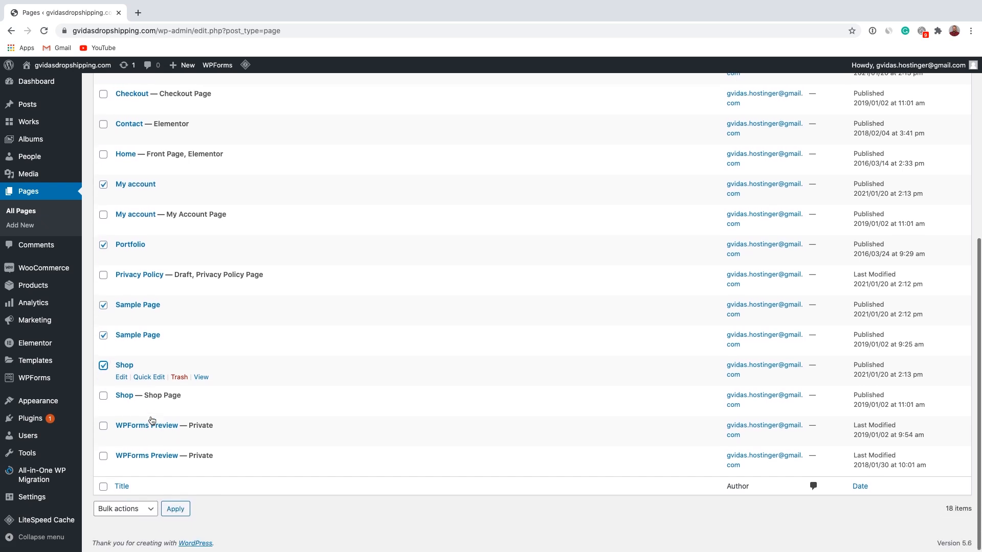
click(103, 425)
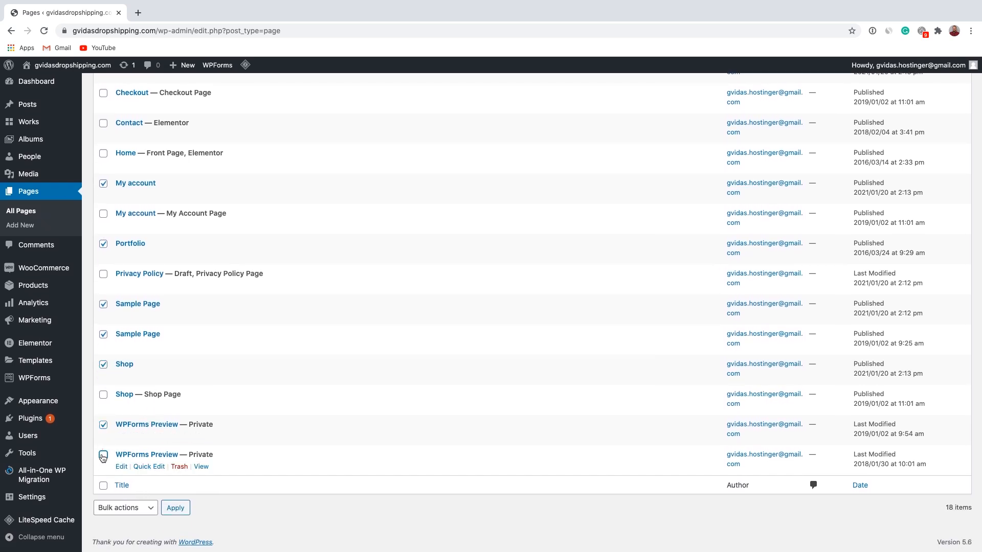
click(104, 456)
Move the nine ticked pages to the Trash with Bulk actions
scroll(231, 307, up, 6)
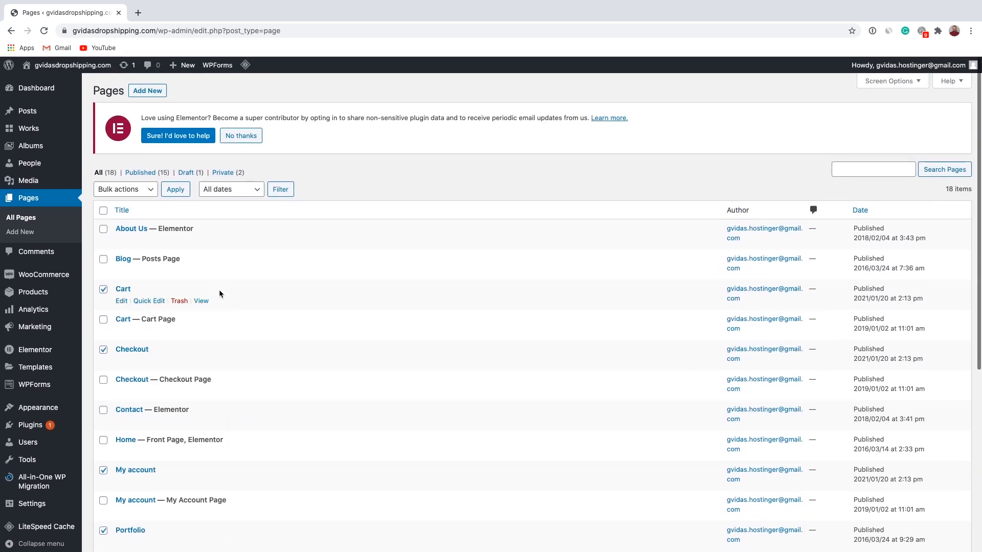
click(135, 190)
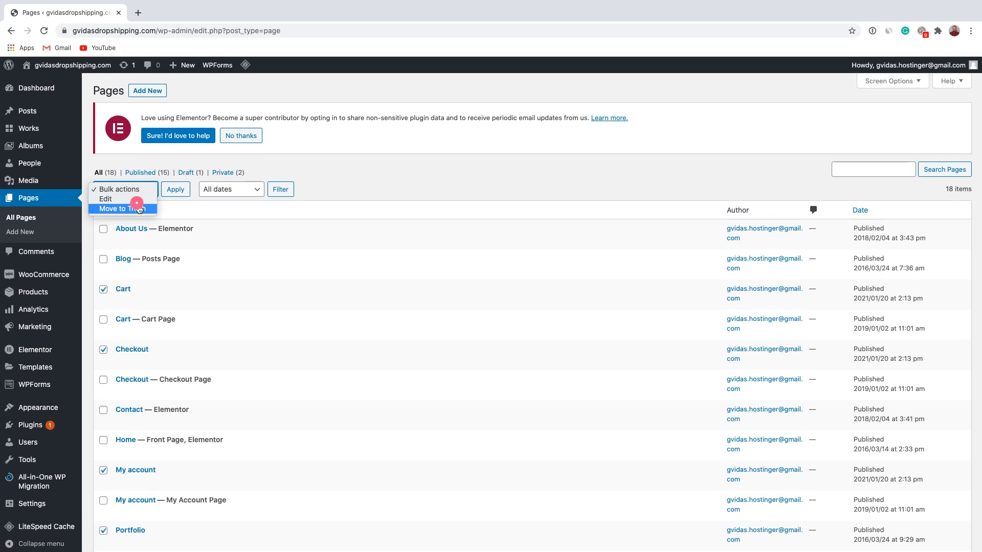
click(138, 209)
click(176, 189)
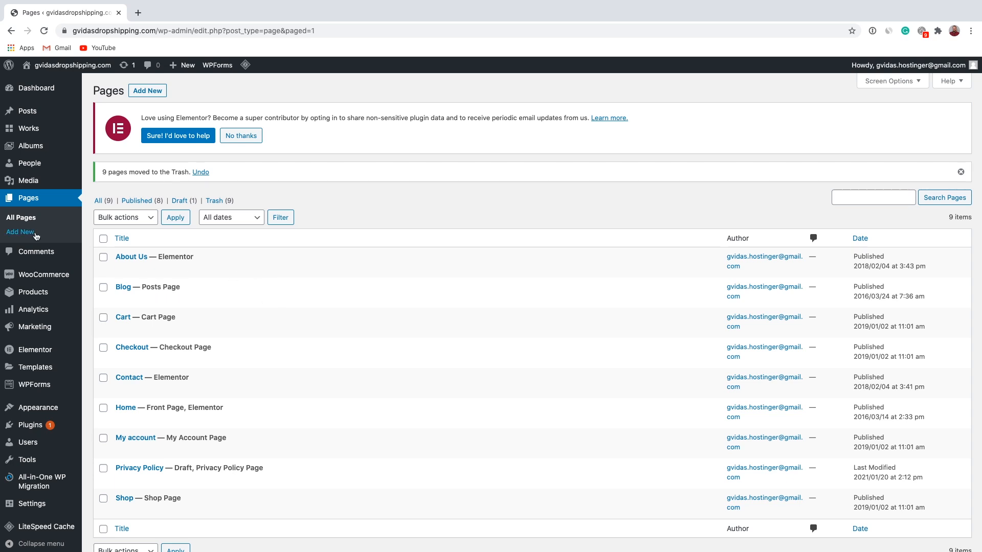
Create a new 'Shipping and Delivery' page and paste in the shipping policy text
click(159, 92)
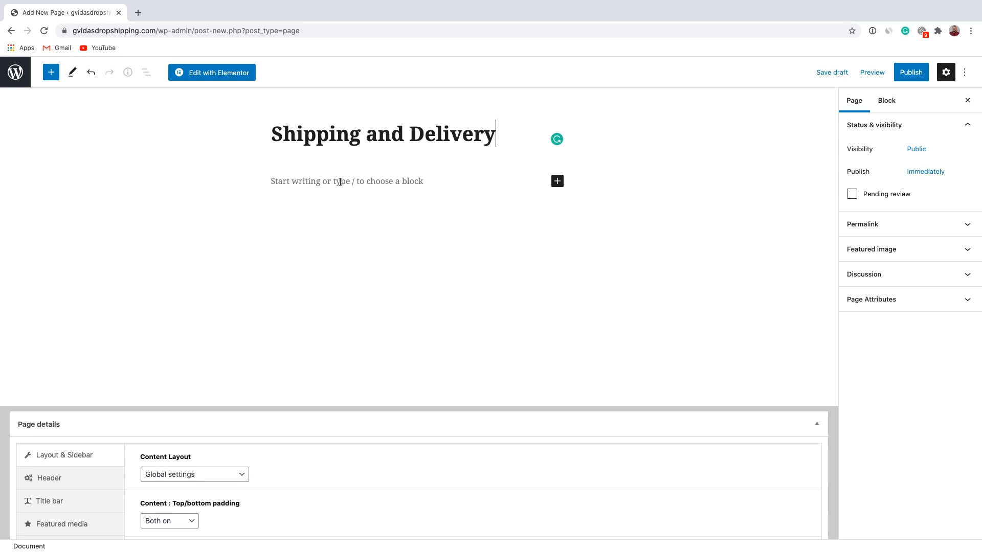
click(340, 182)
key(ctrl+v)
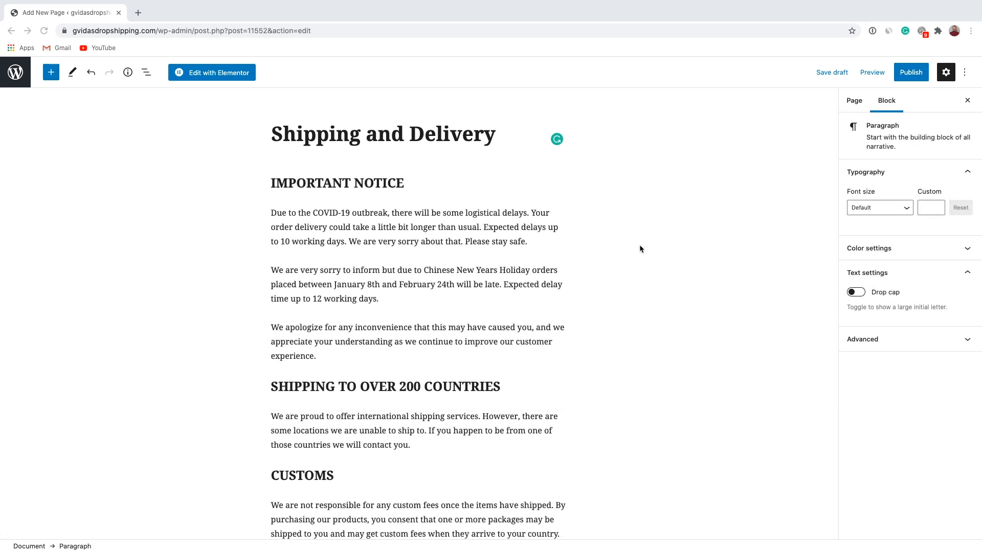
scroll(639, 248, down, 2)
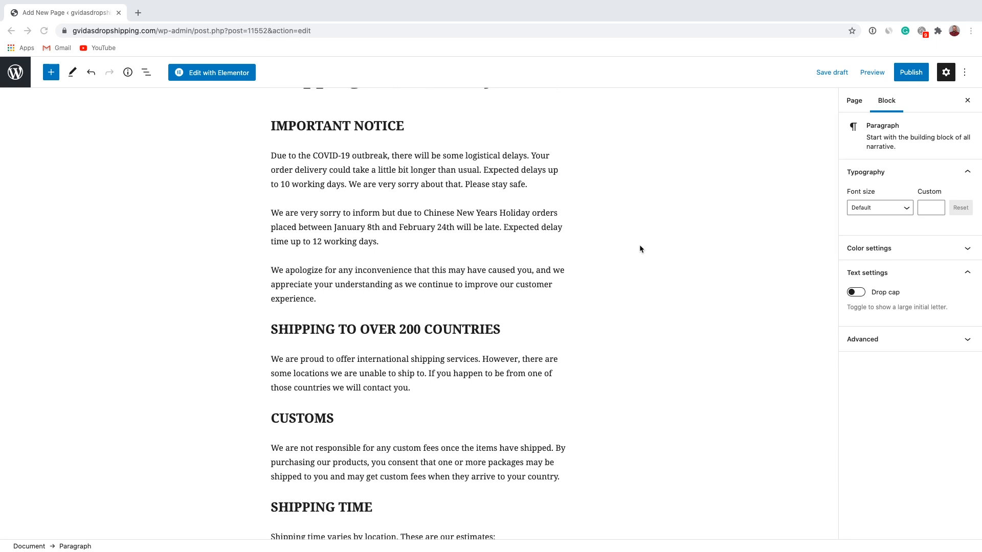
scroll(639, 245, down, 4)
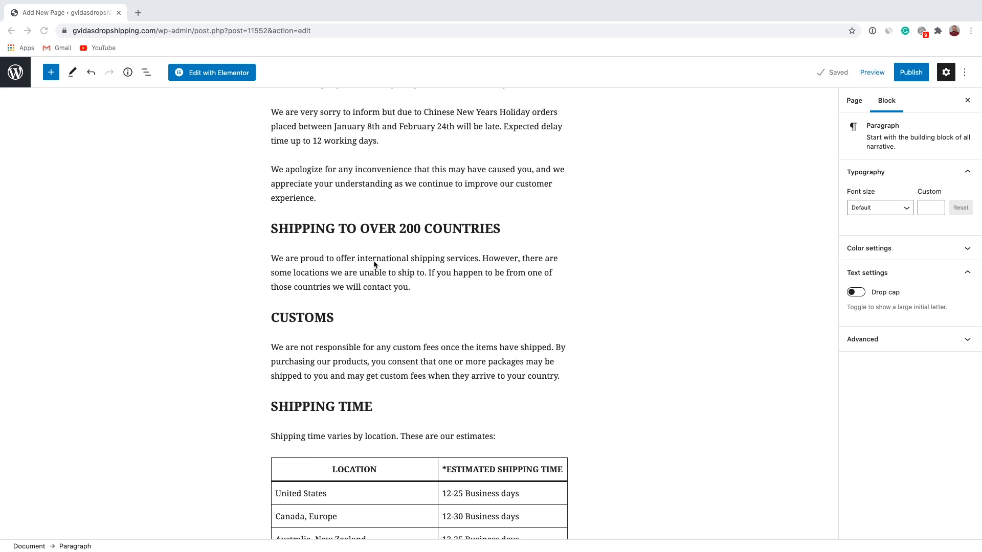
scroll(374, 264, down, 4)
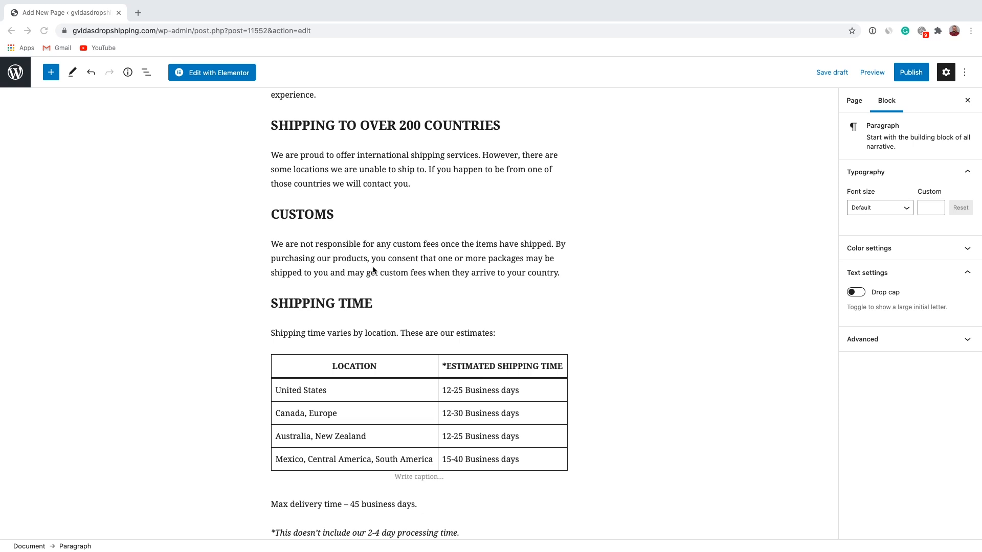
scroll(373, 270, down, 4)
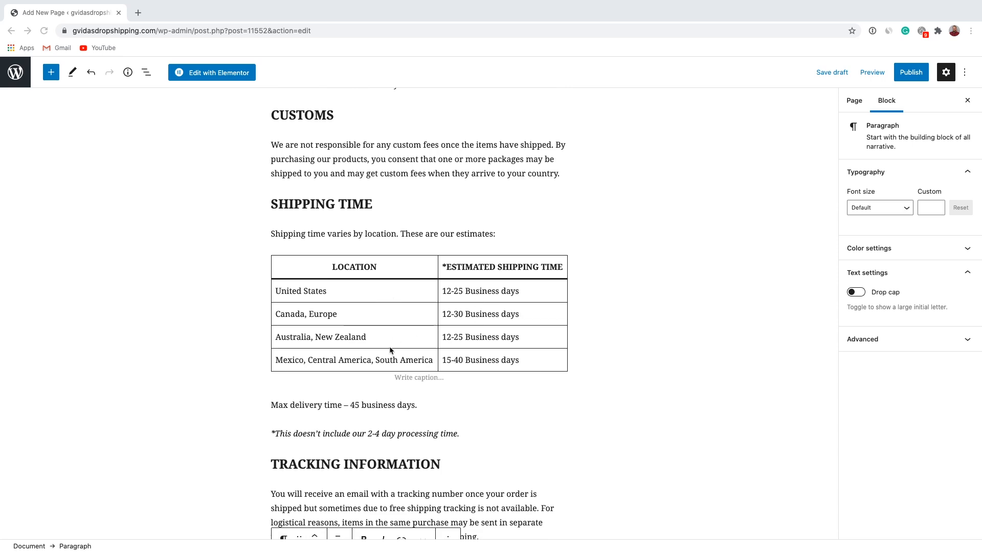
scroll(665, 224, up, 8)
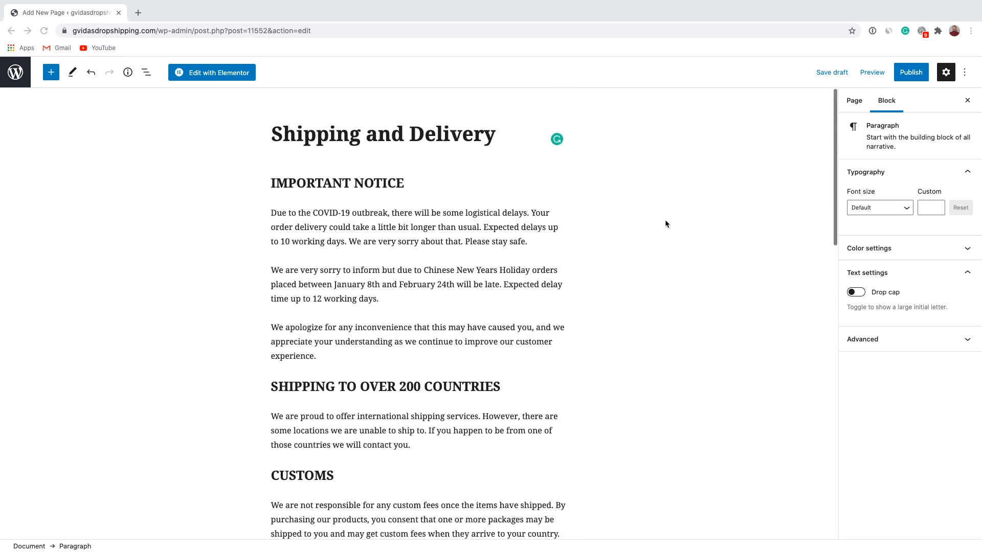
Publish the Shipping and Delivery page and return to the dashboard
click(908, 80)
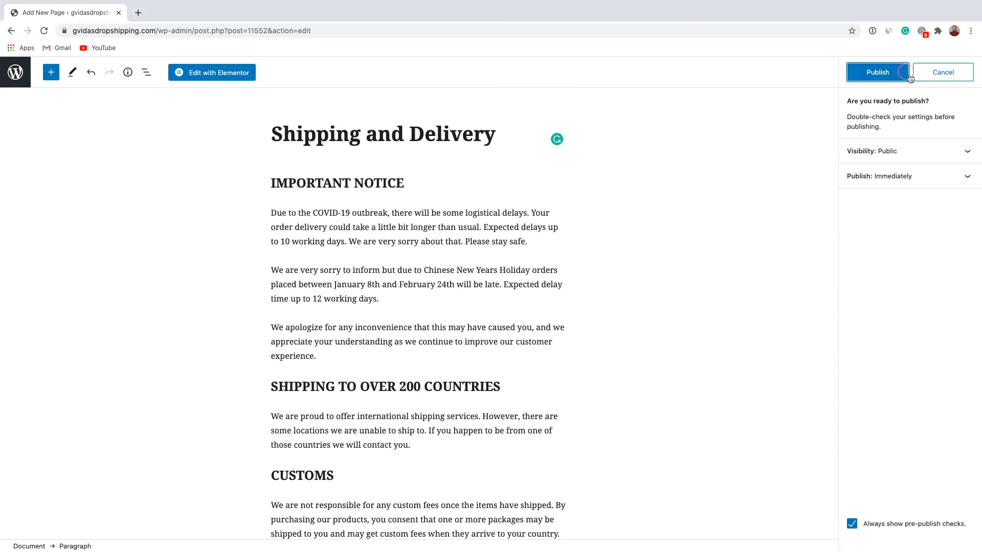
click(881, 72)
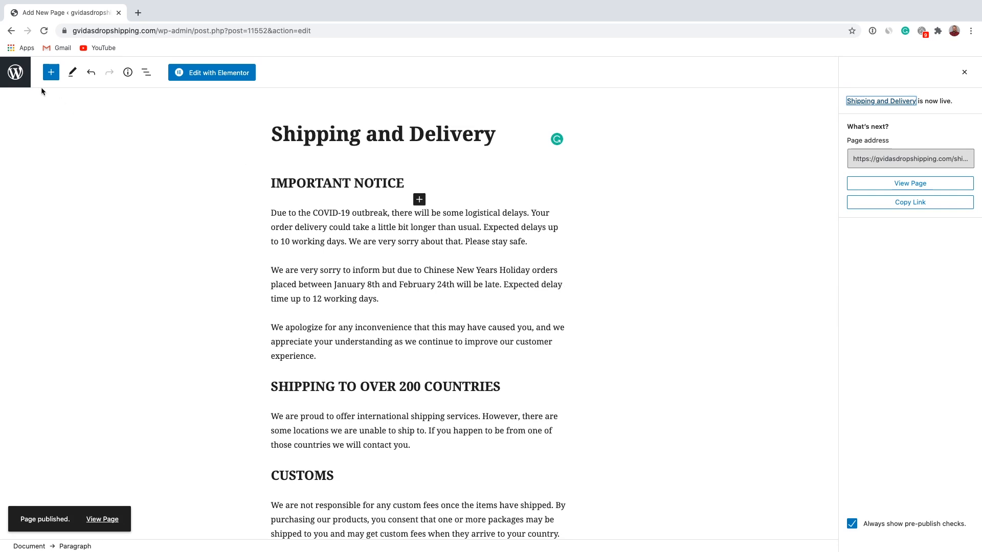
click(17, 74)
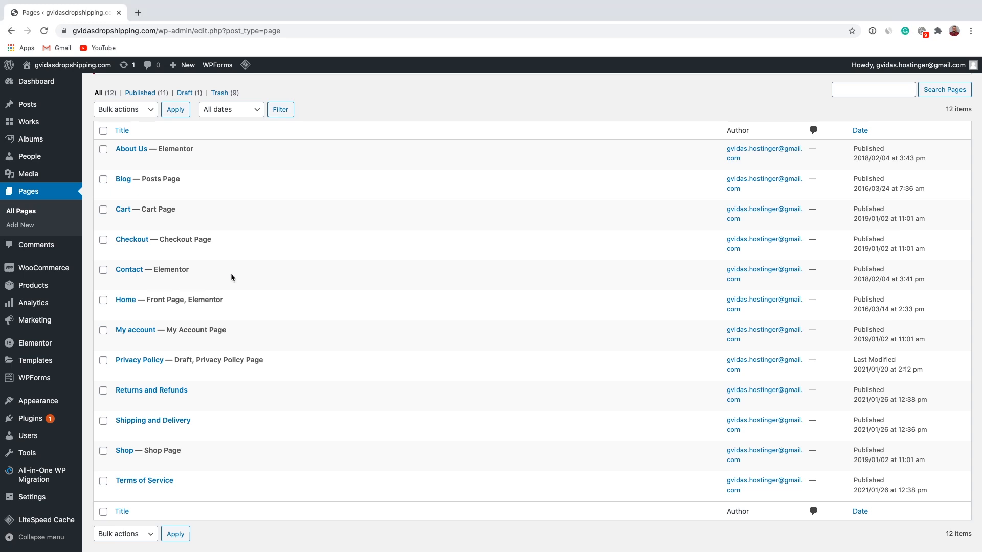
Open the Contact page in Elementor and scroll through its layout
mouse_move(232, 279)
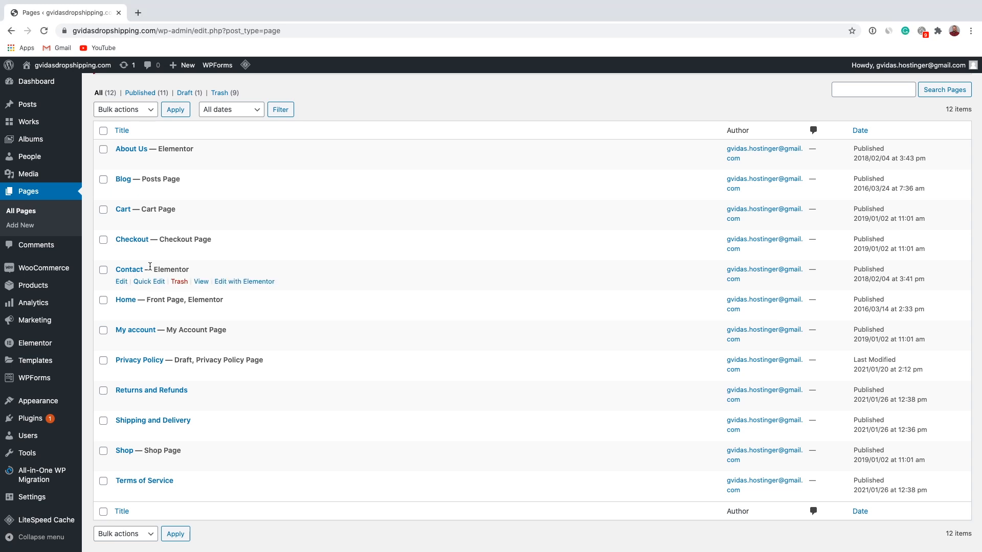
click(237, 284)
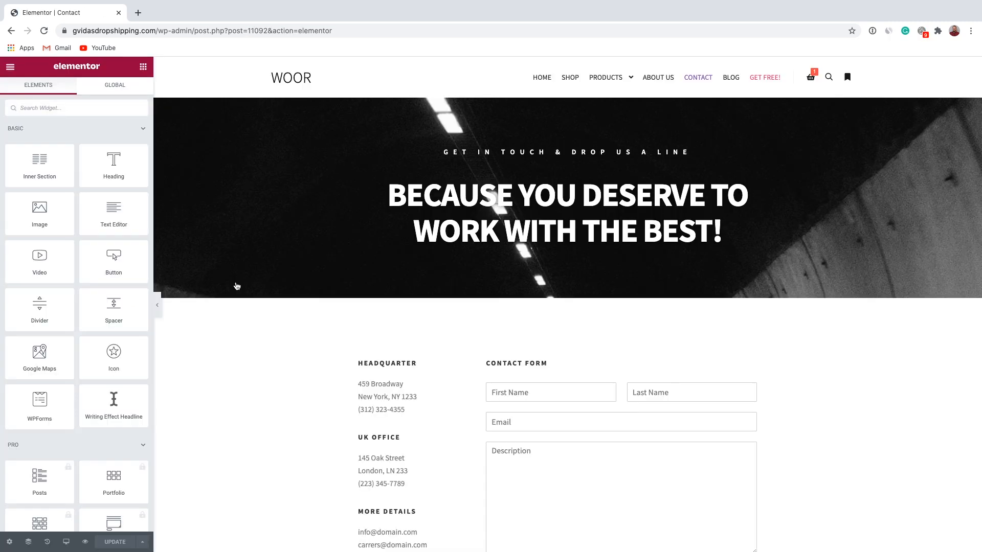
scroll(288, 322, down, 2)
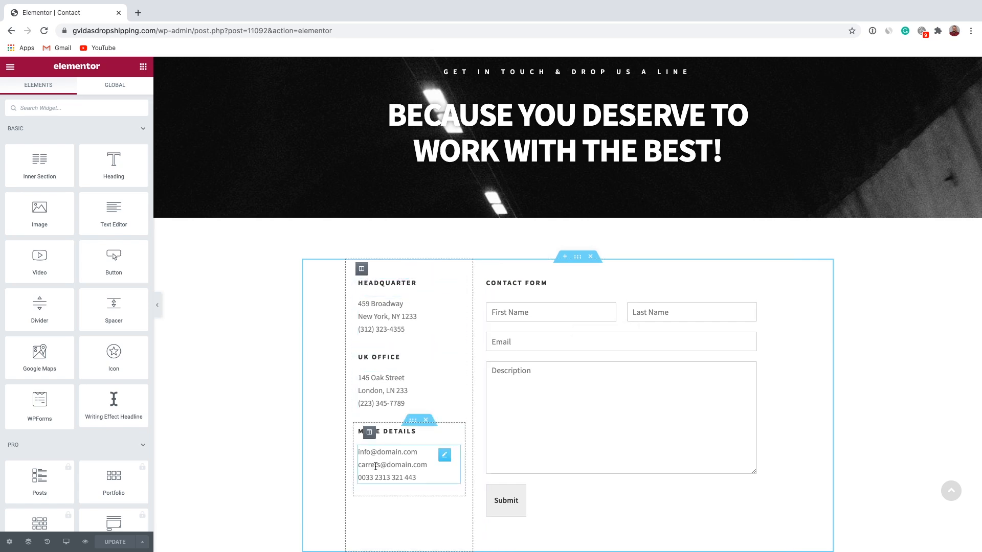
scroll(432, 296, up, 3)
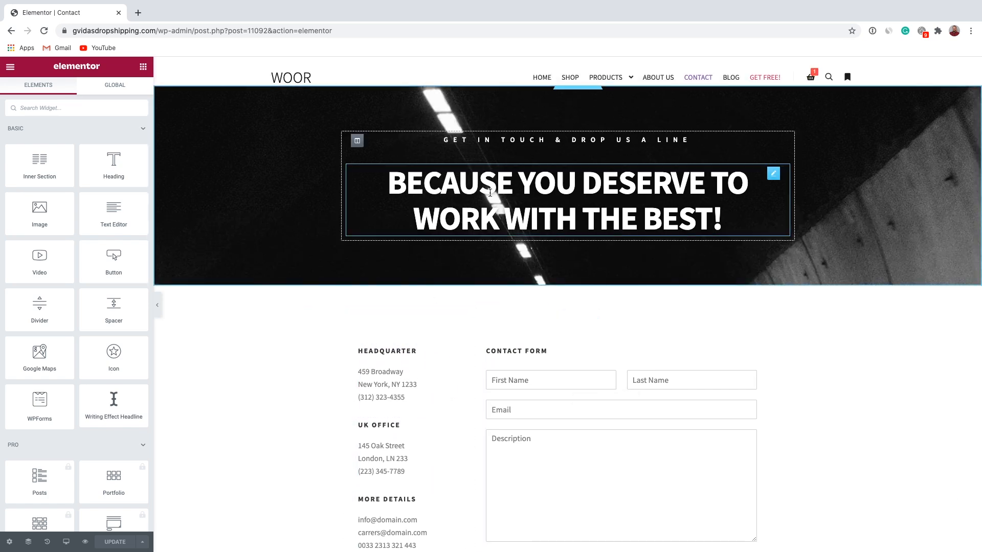
scroll(517, 286, down, 3)
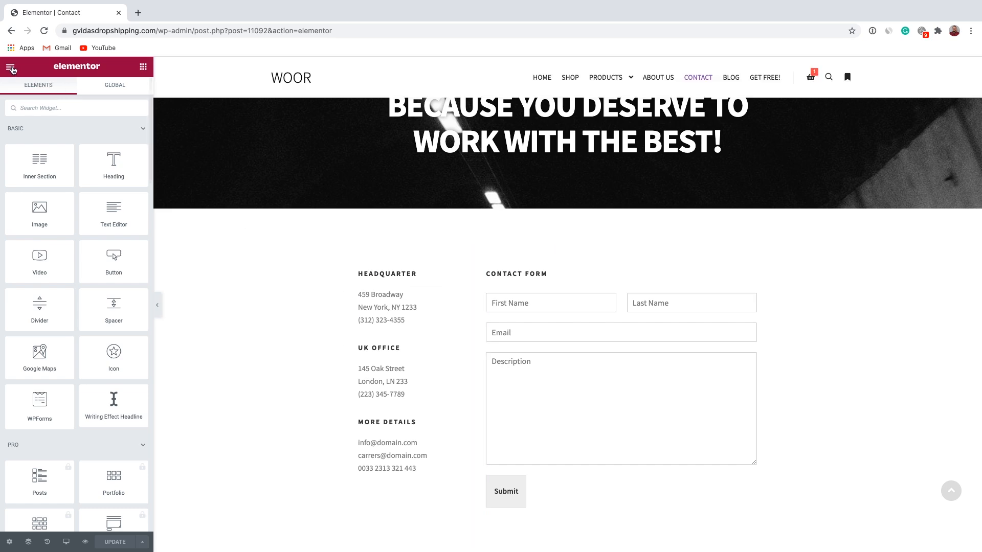
Exit Elementor to the dashboard and return to the Pages list
click(10, 66)
click(70, 244)
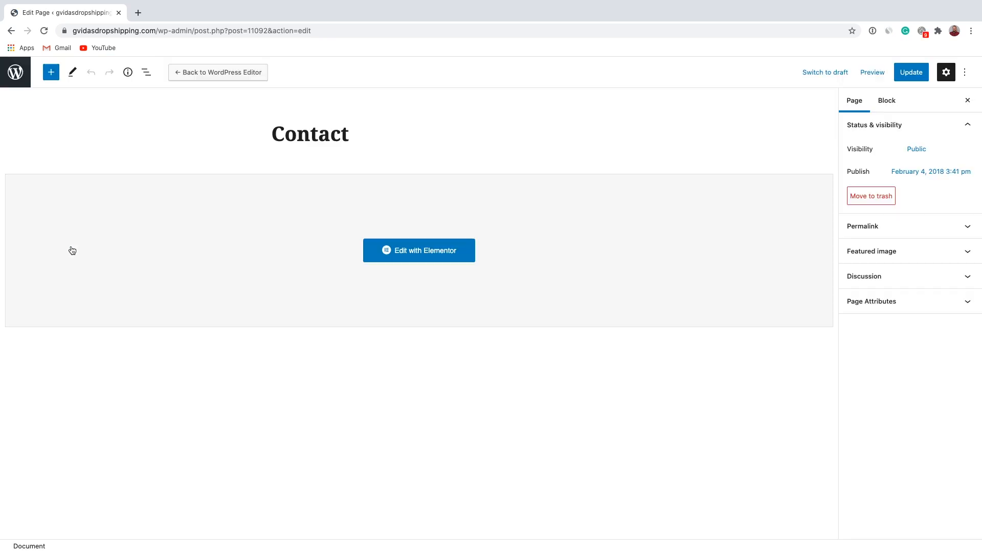
click(15, 73)
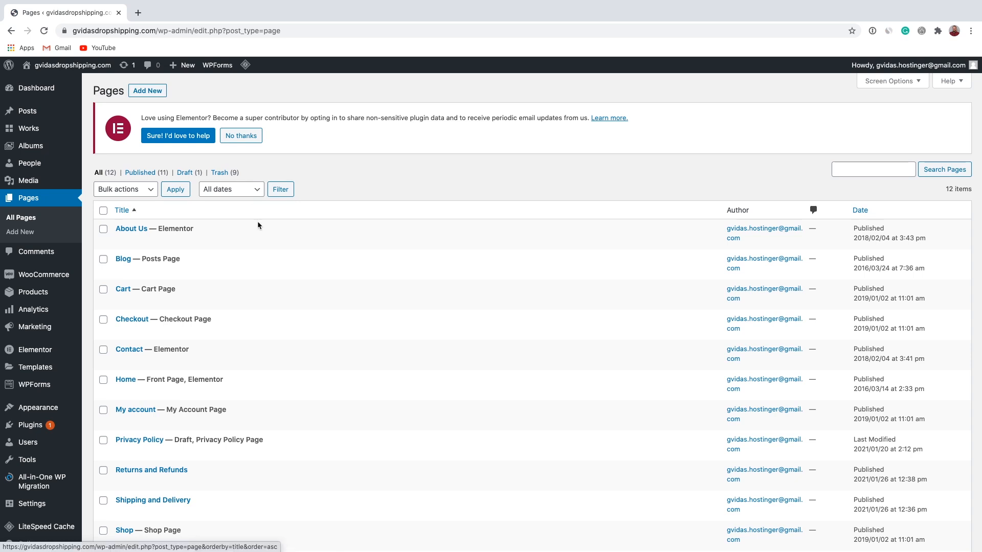
Visit the Woor storefront, scroll its homepage, then open it in the Rife Free Customizer
scroll(317, 260, down, 3)
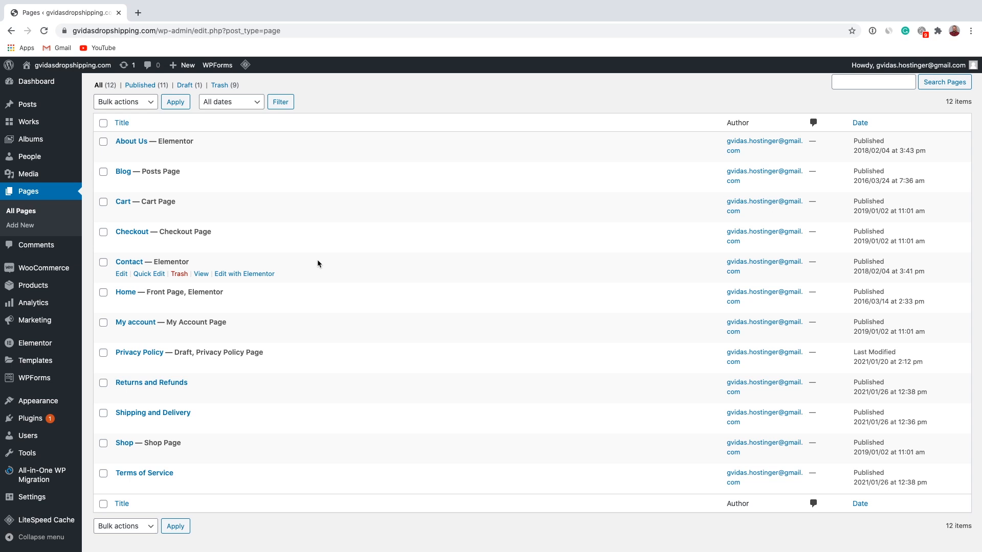
mouse_move(68, 67)
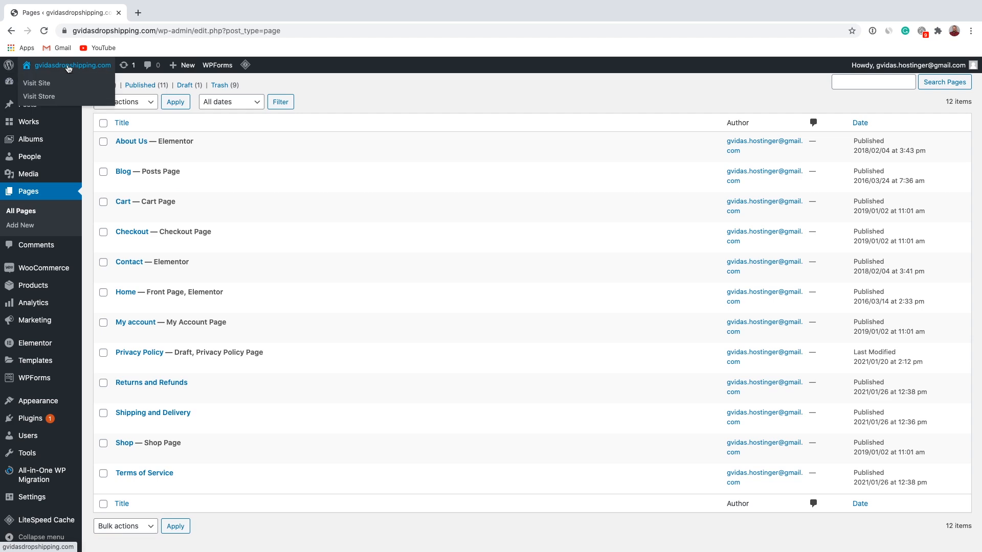
click(42, 85)
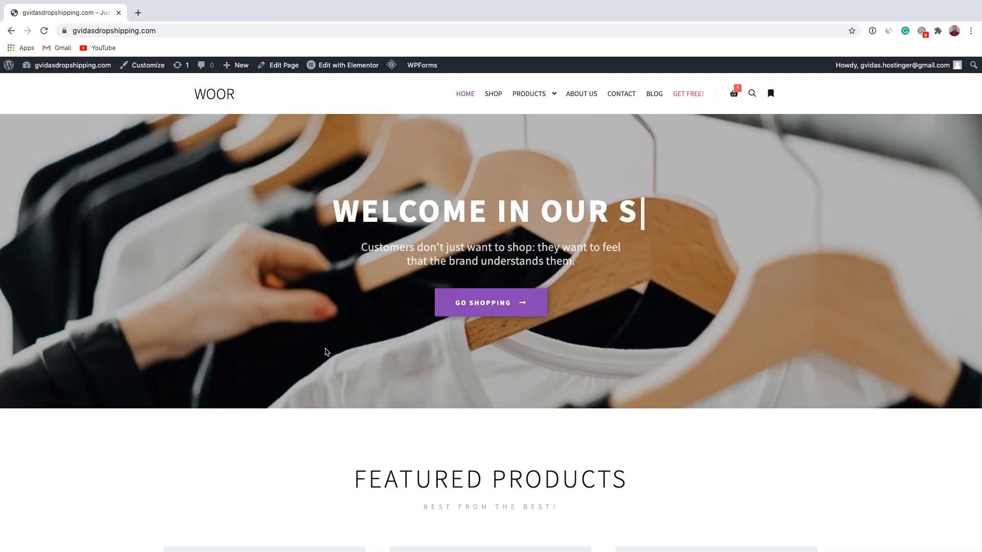
scroll(326, 352, down, 5)
scroll(326, 353, down, 20)
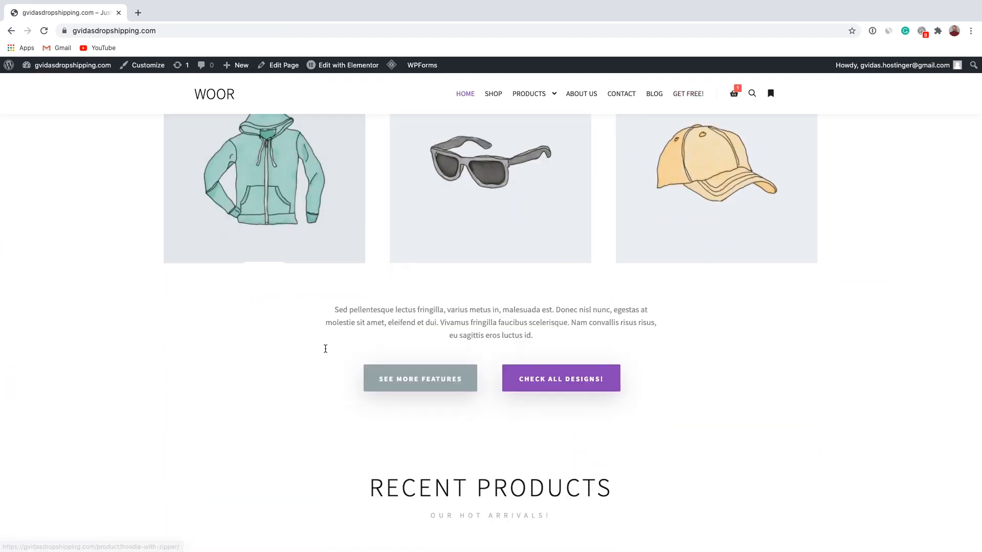
scroll(325, 352, down, 12)
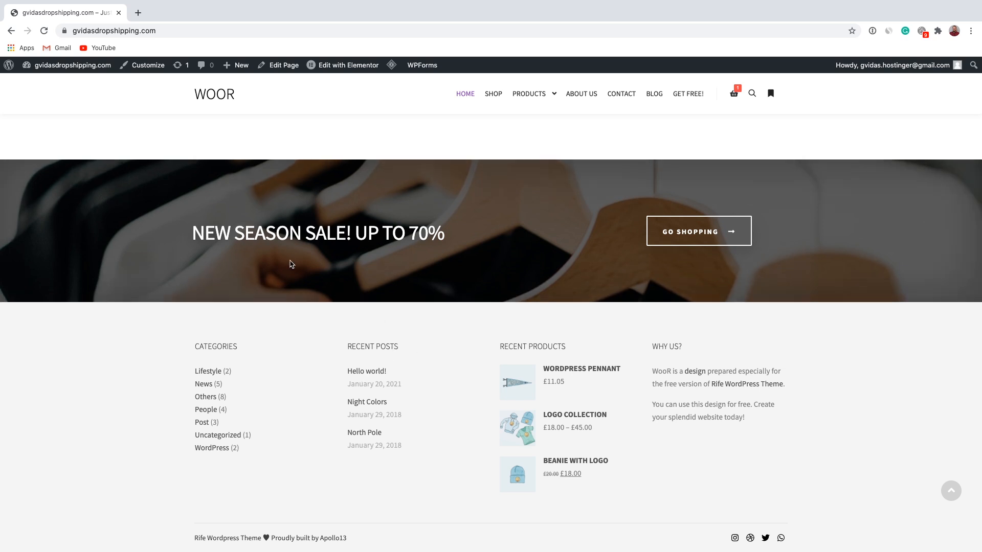
click(142, 66)
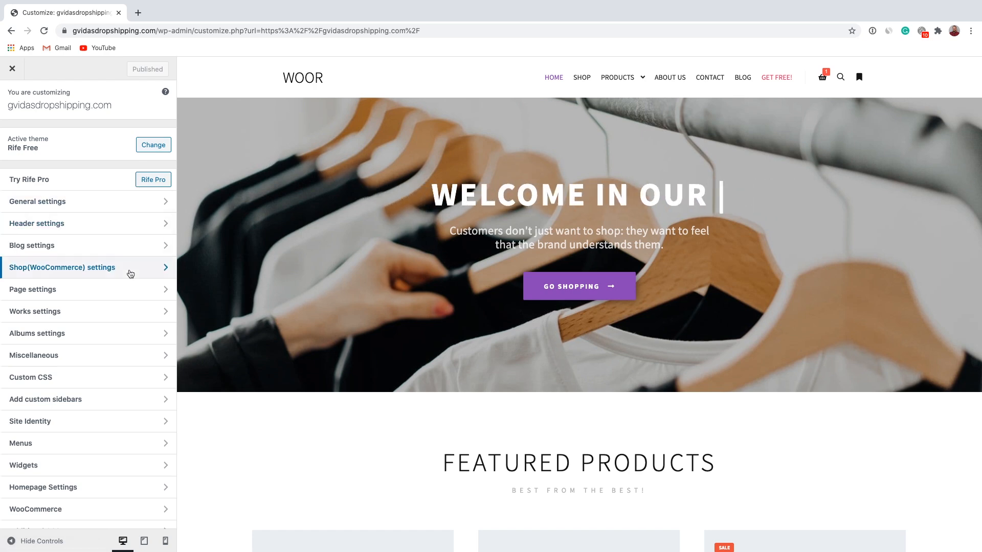
Open General settings > Footer, keeping four footer widget columns
scroll(131, 274, down, 1)
scroll(130, 274, up, 1)
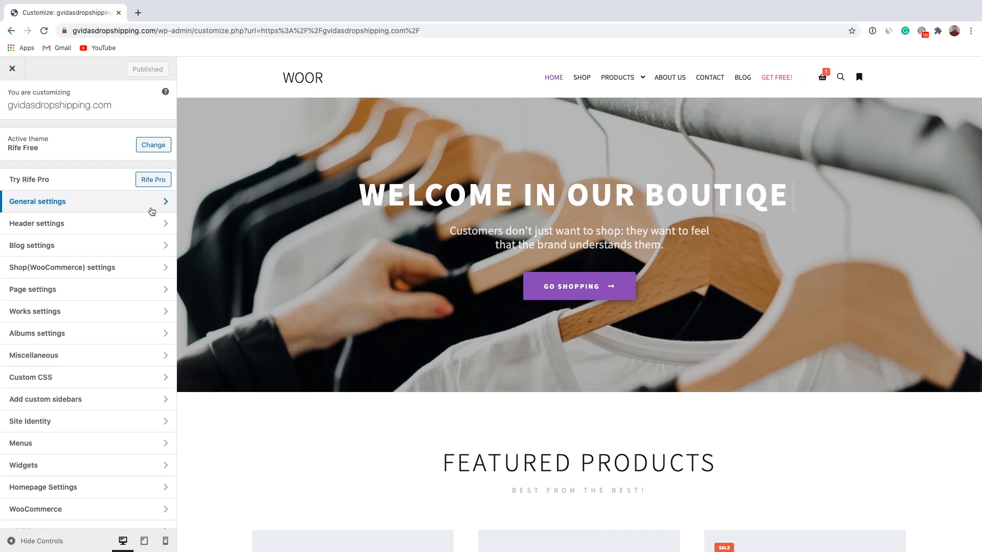
scroll(355, 294, down, 3)
scroll(356, 295, down, 15)
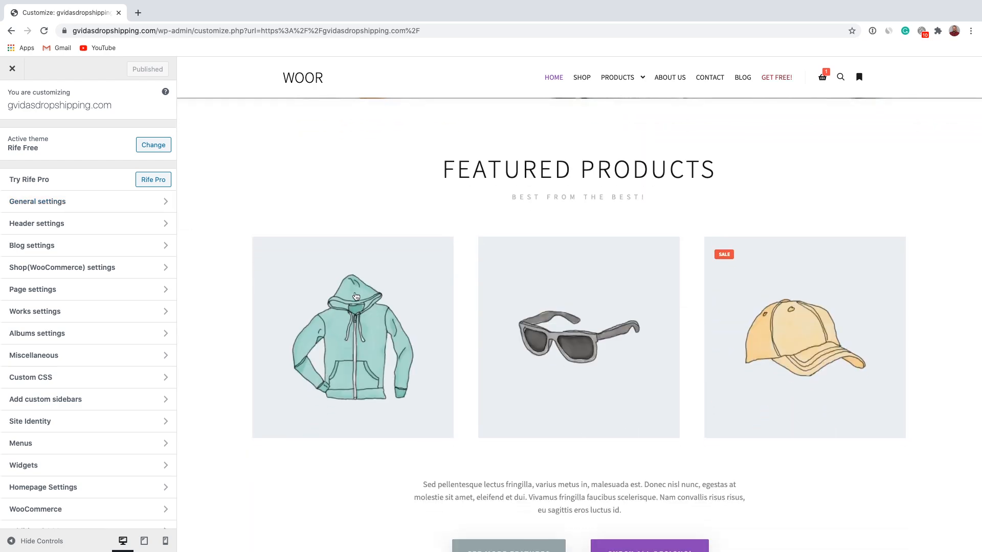
scroll(355, 295, down, 10)
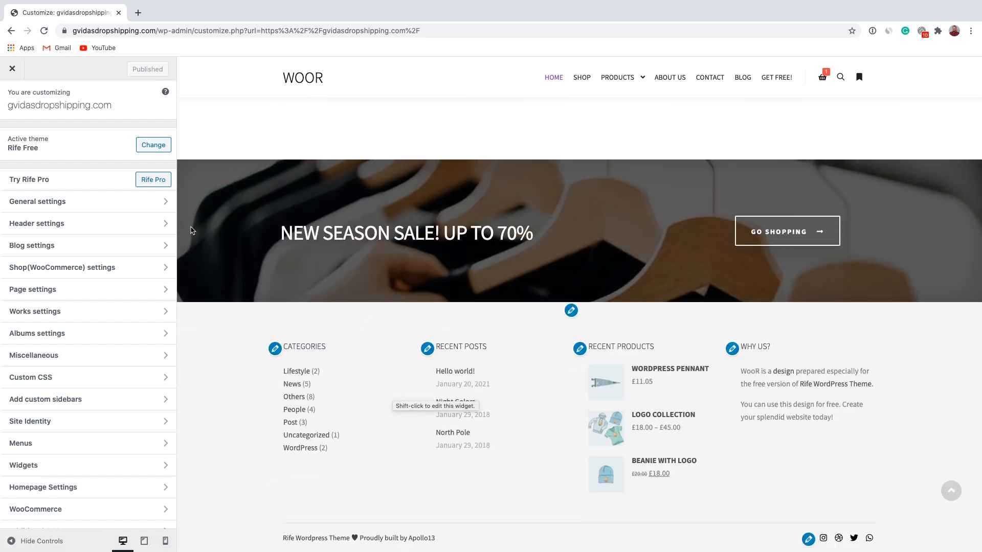
click(163, 203)
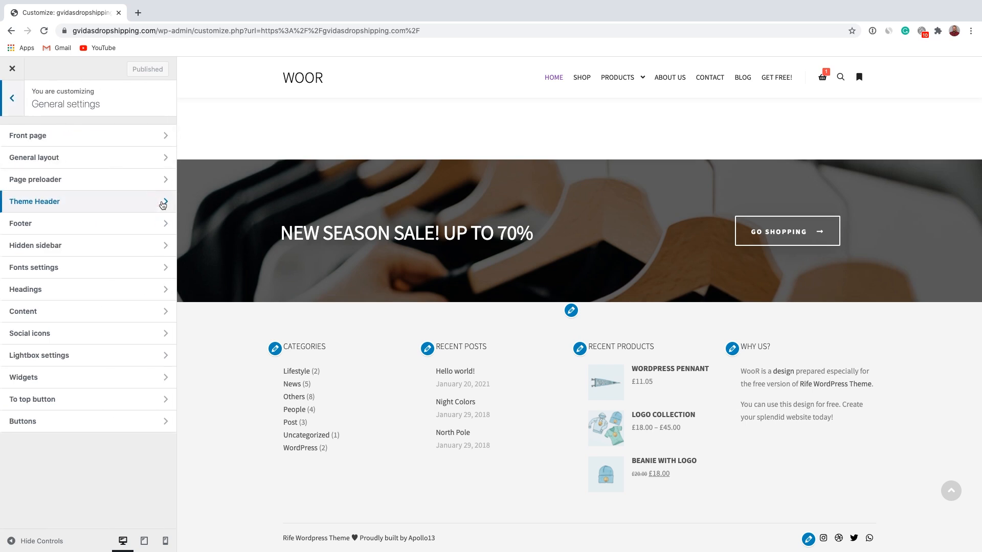
click(166, 223)
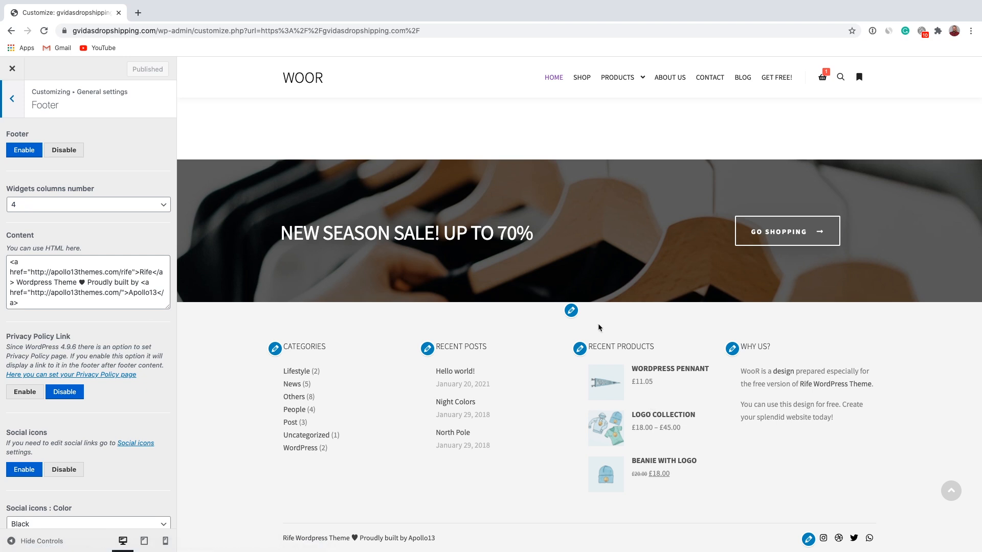
click(133, 205)
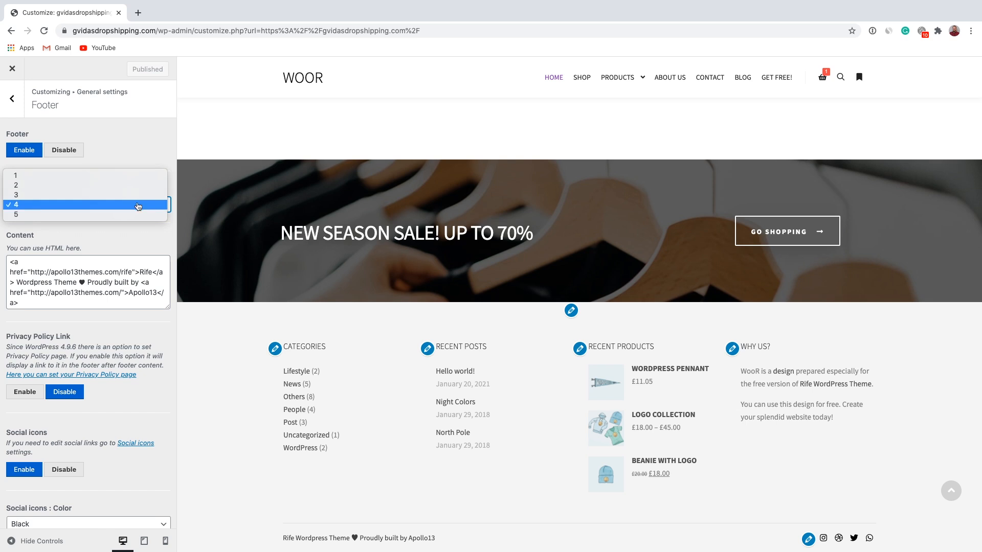
click(158, 156)
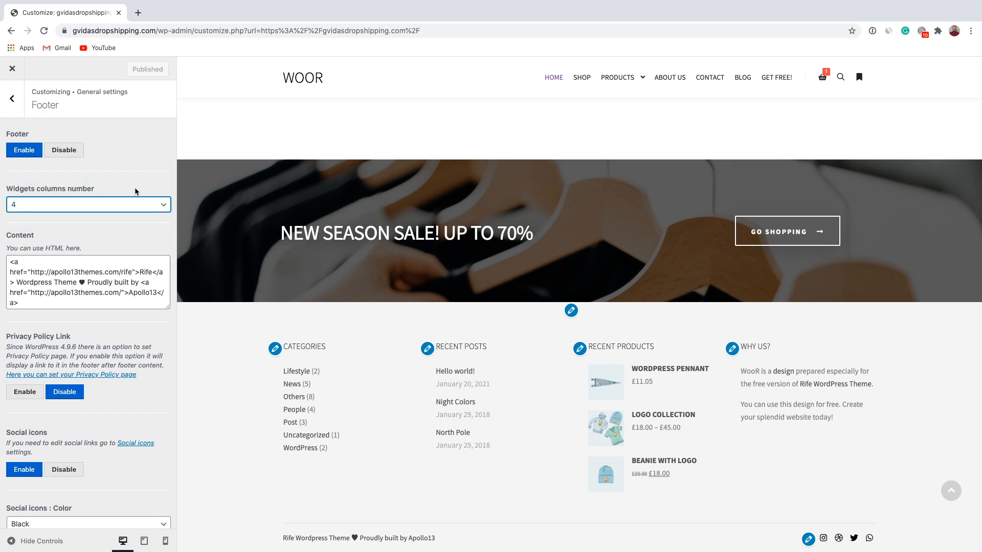
Delete the Rife credit text from the footer Content box and return to General settings
click(74, 301)
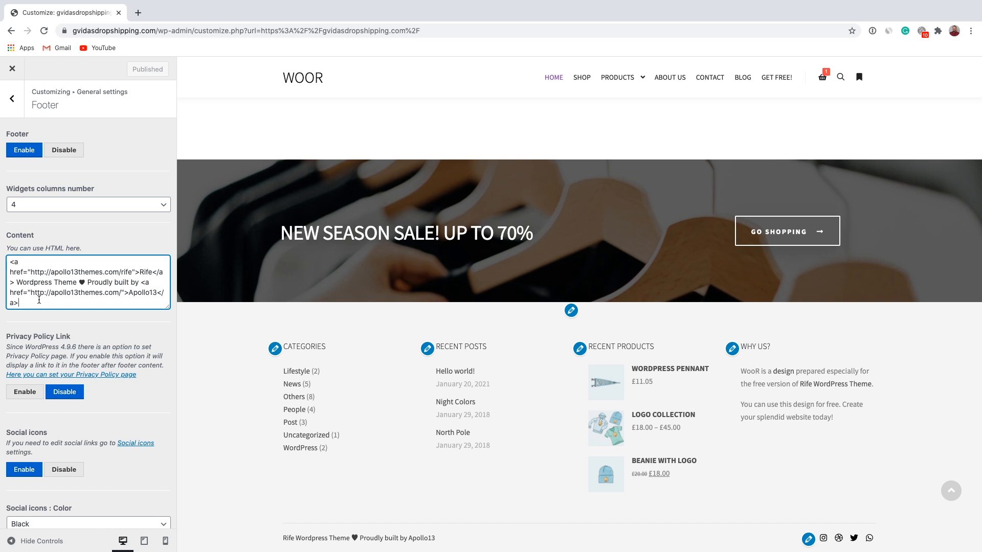
drag(38, 300, 9, 260)
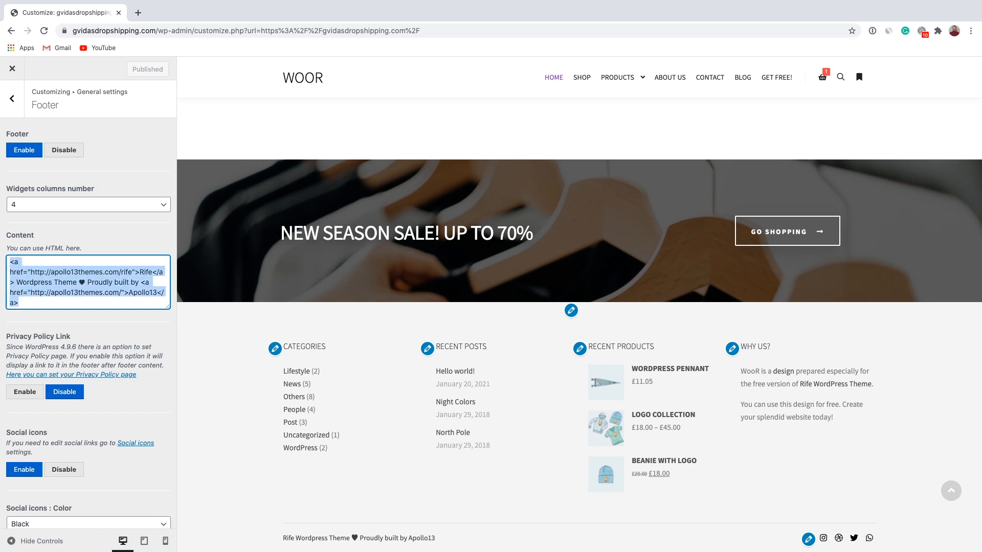
key(BackSpace)
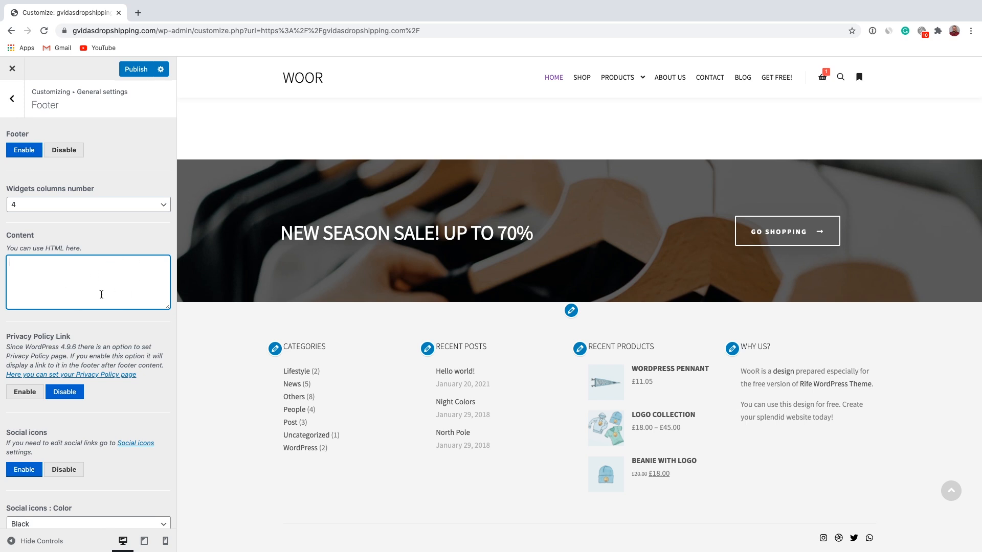
scroll(105, 296, down, 8)
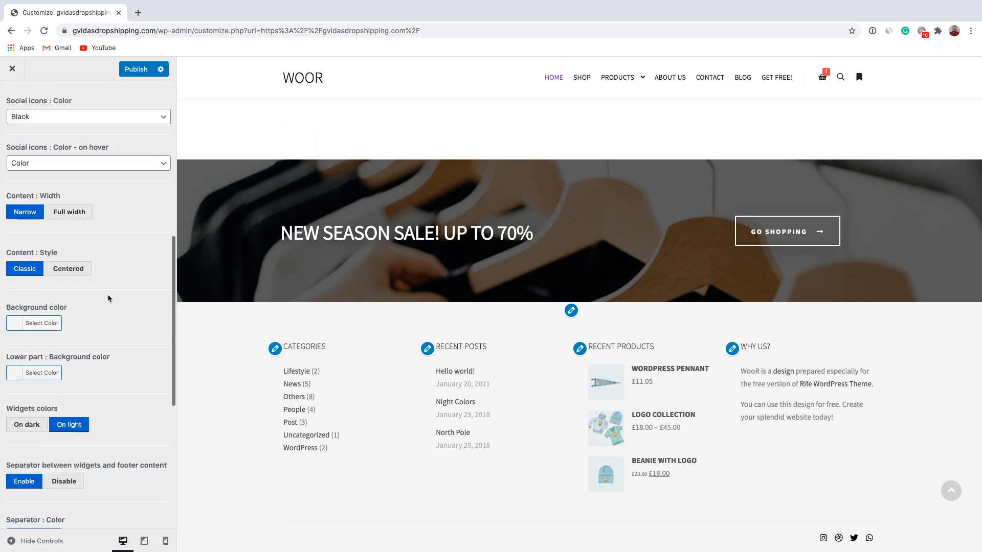
scroll(108, 298, down, 6)
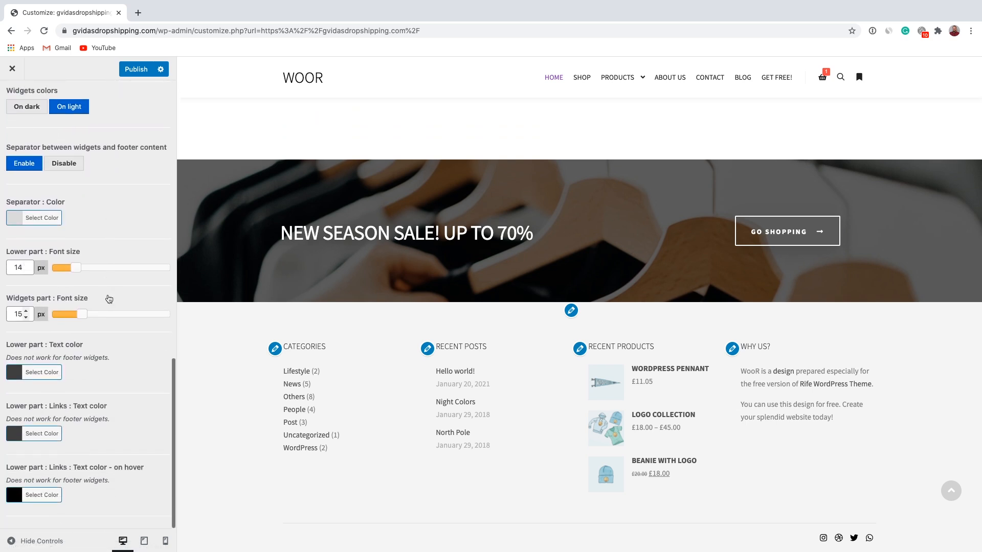
scroll(115, 187, up, 14)
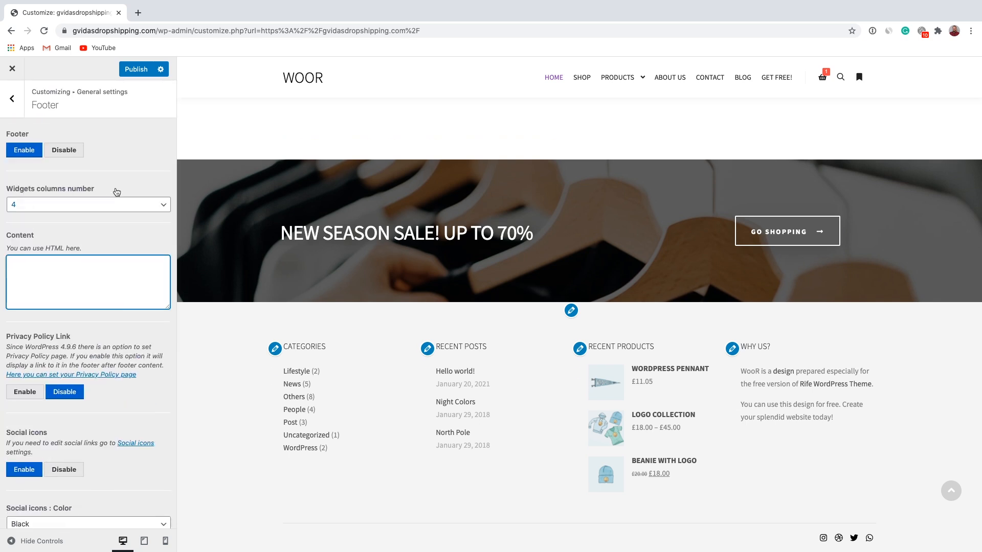
click(12, 100)
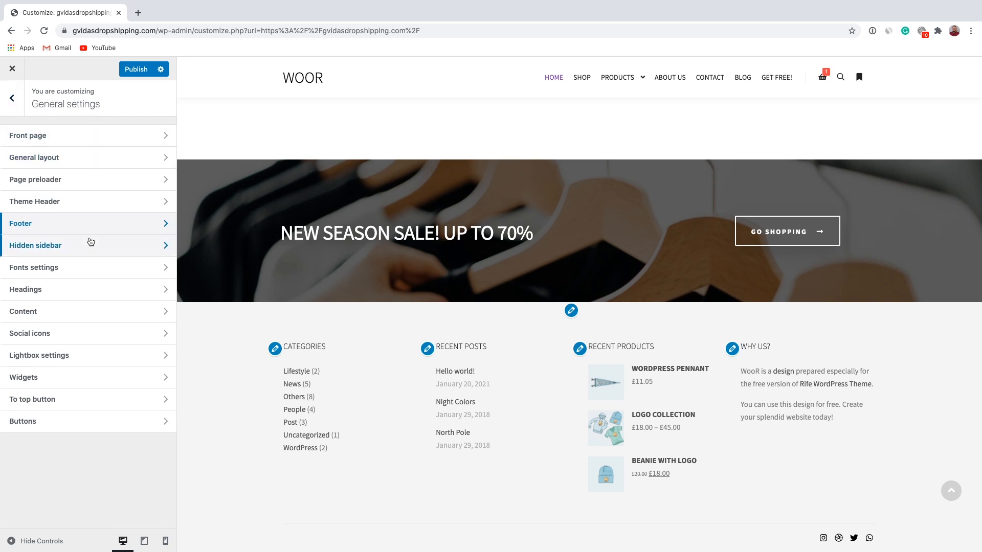
Review the Social icons links, then return to the Customizer's top-level panel
click(165, 335)
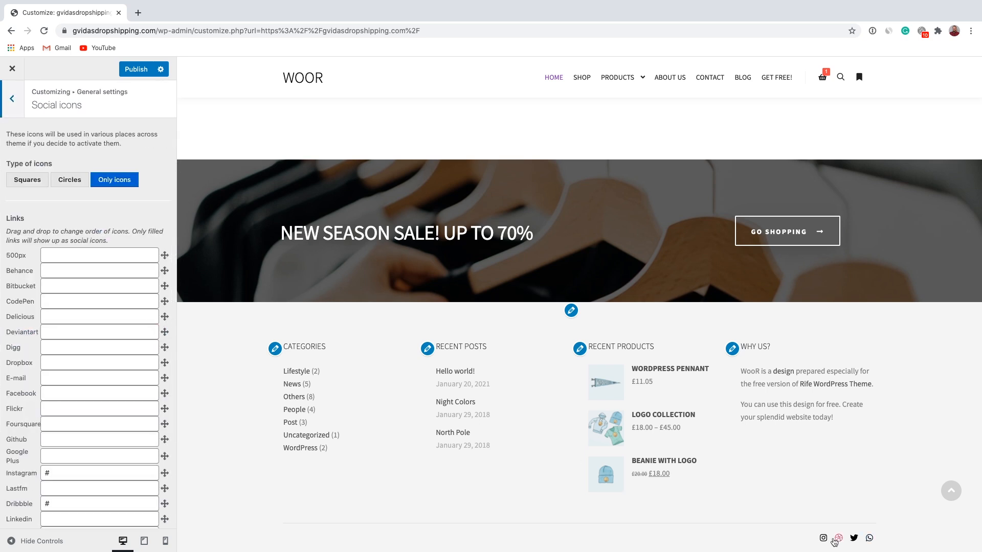
scroll(107, 433, down, 4)
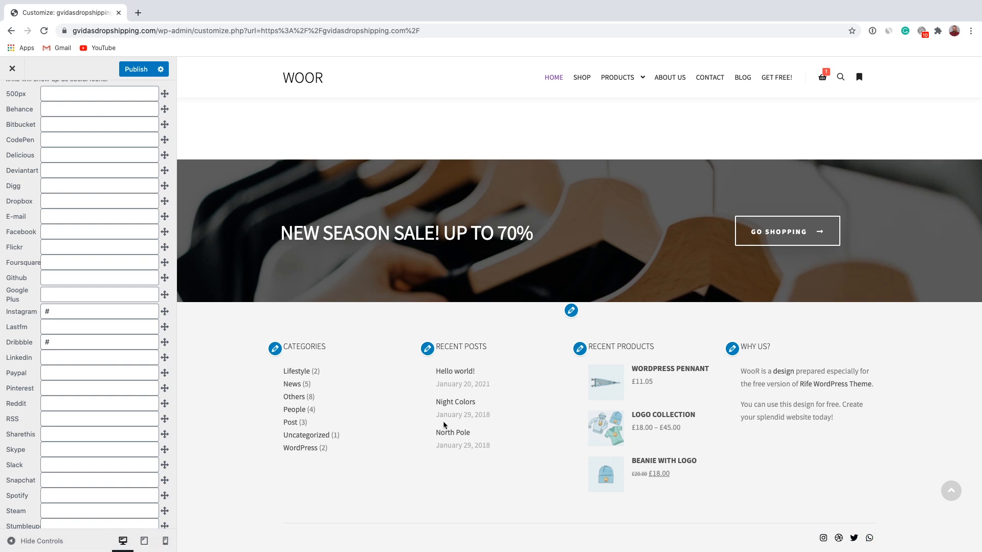
scroll(128, 318, up, 6)
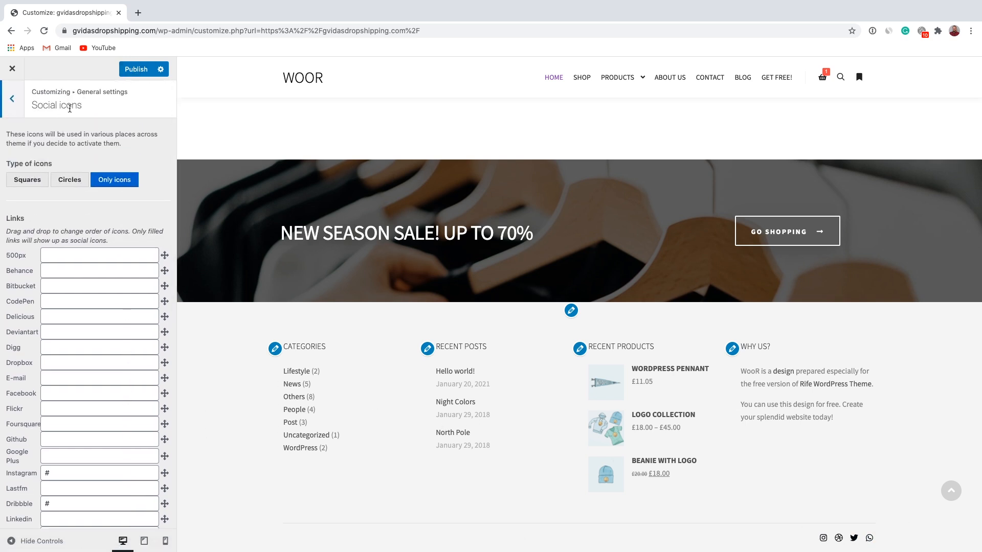
click(12, 103)
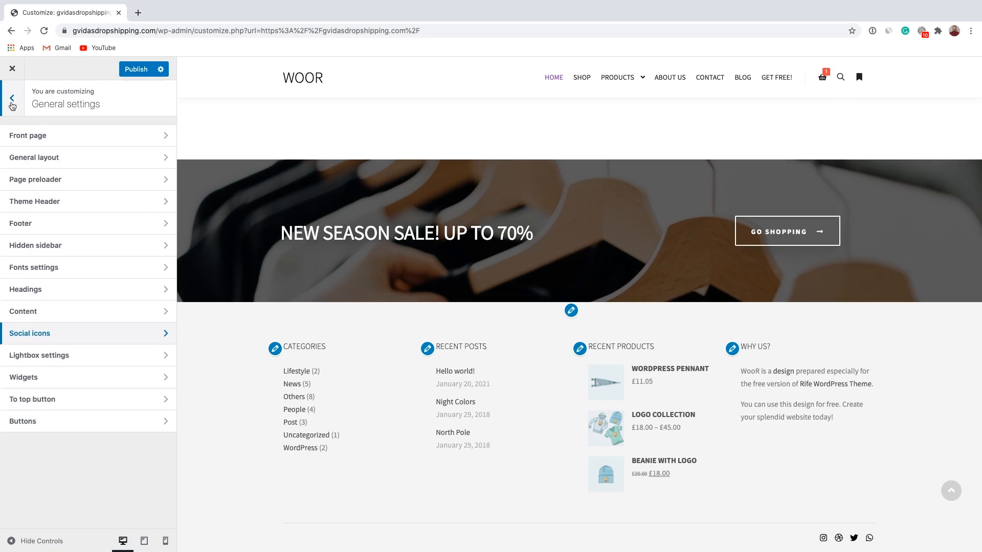
click(12, 100)
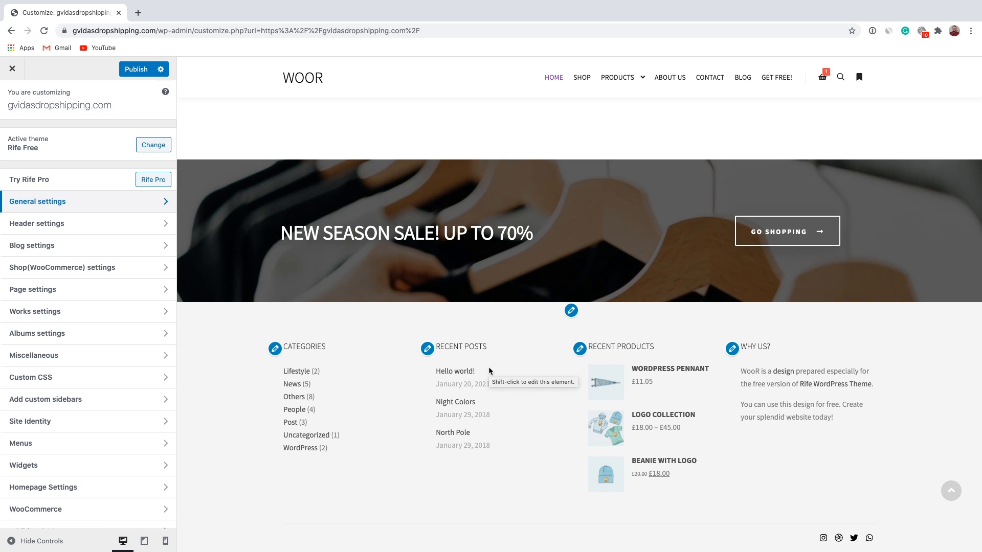
scroll(121, 406, down, 1)
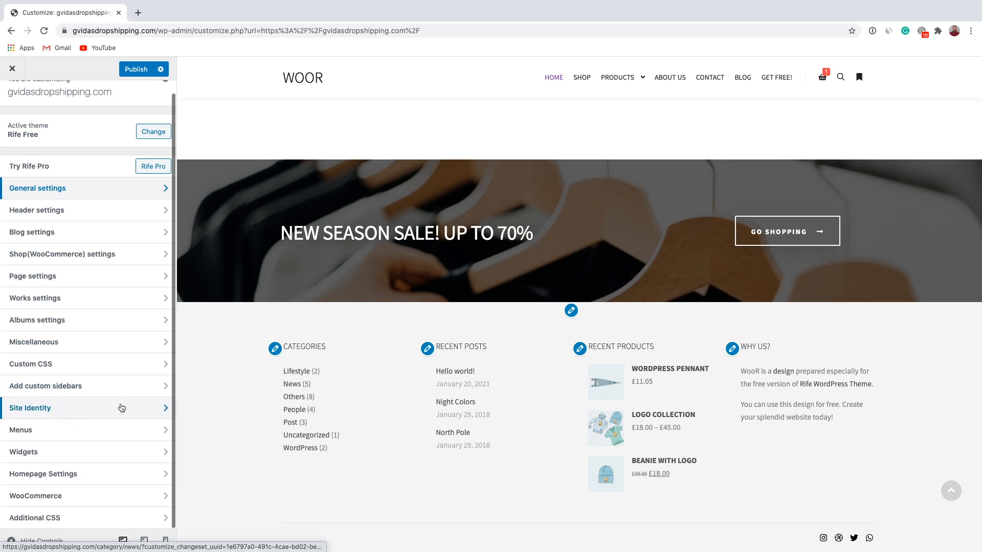
Remove the Custom Menu and Categories widgets from the Footer widget area
click(163, 452)
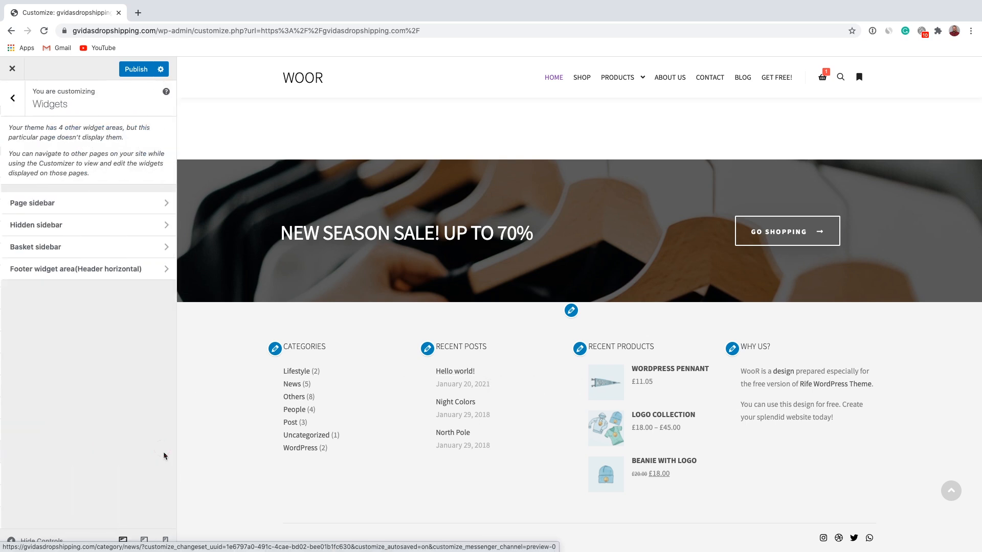
click(163, 270)
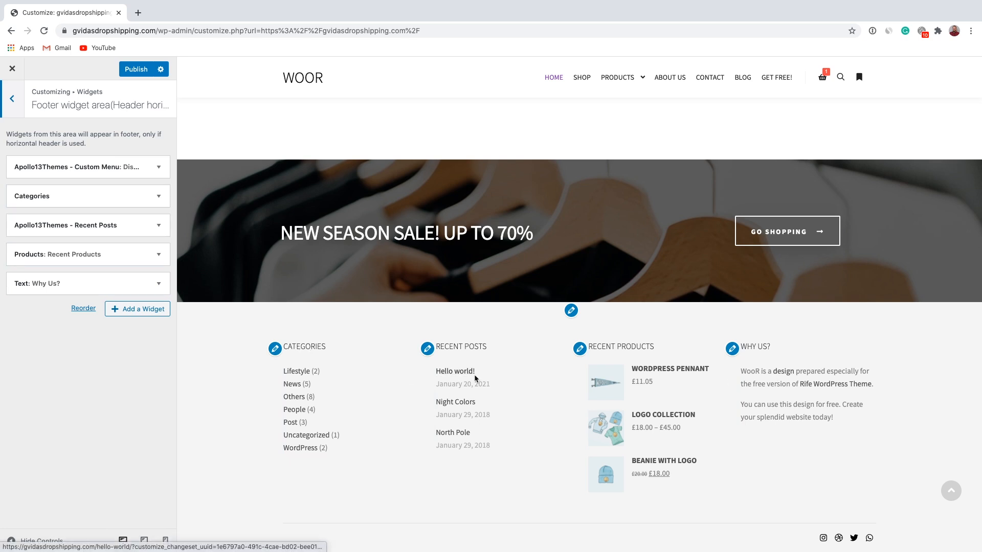
click(158, 168)
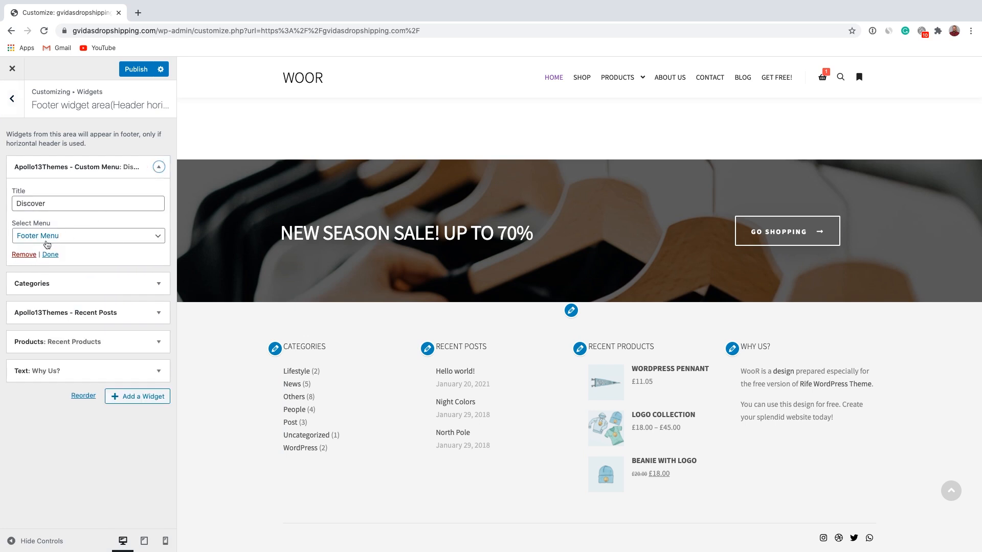
click(24, 253)
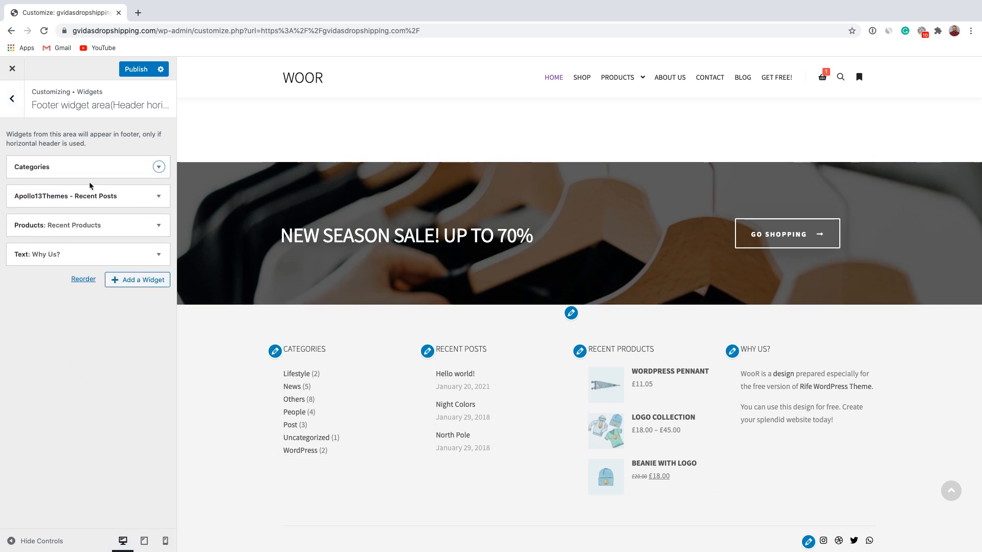
click(159, 166)
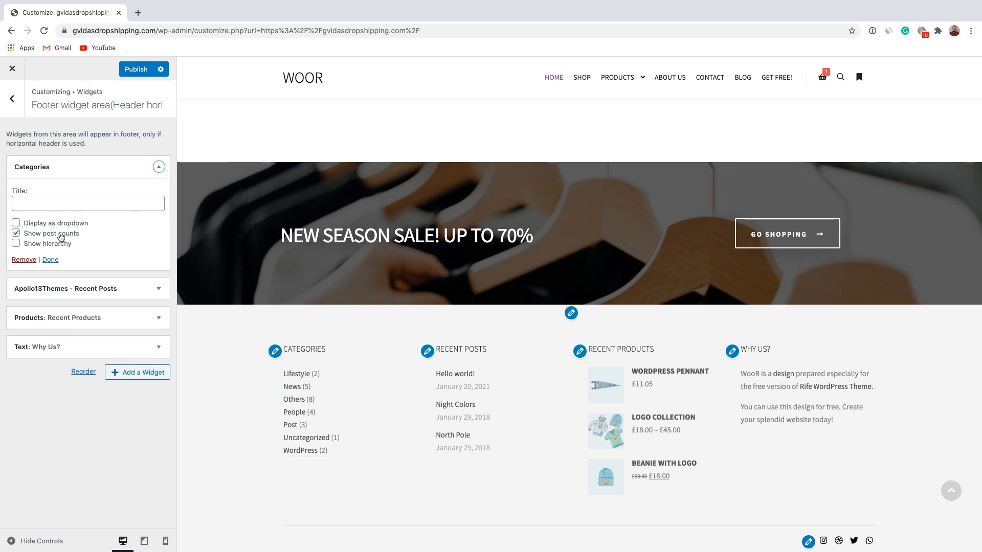
click(23, 260)
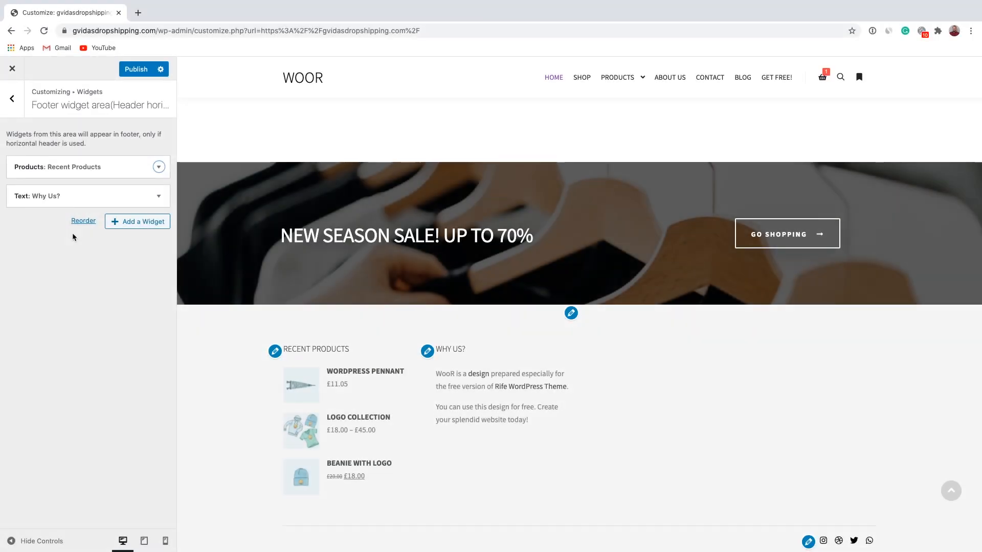
Check the Why Us? text widget, then show the list of available widgets
click(158, 198)
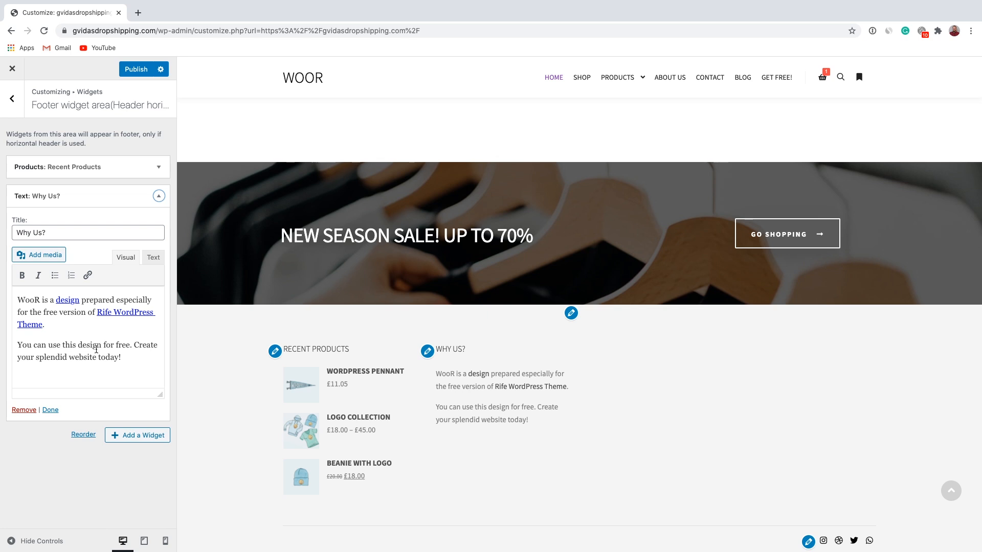
click(159, 196)
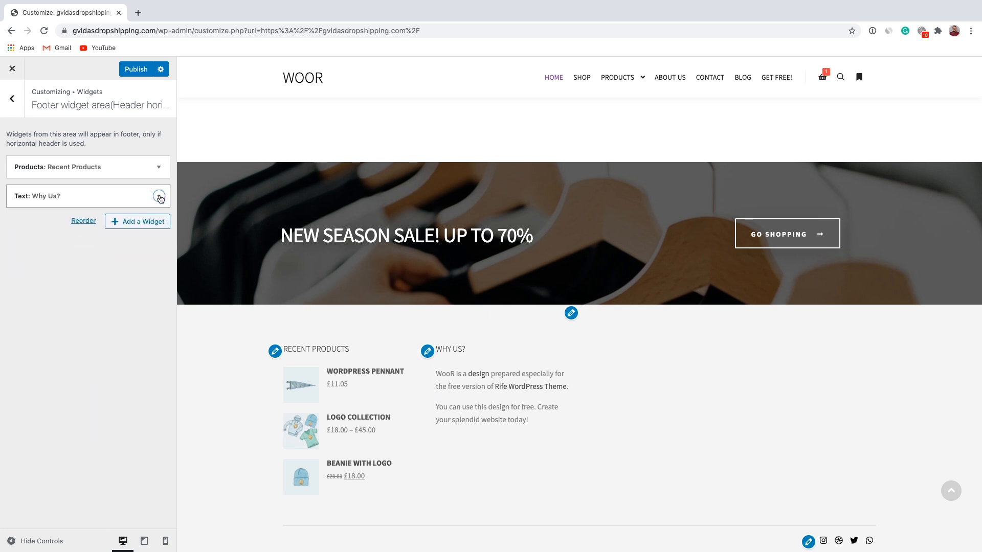
click(138, 225)
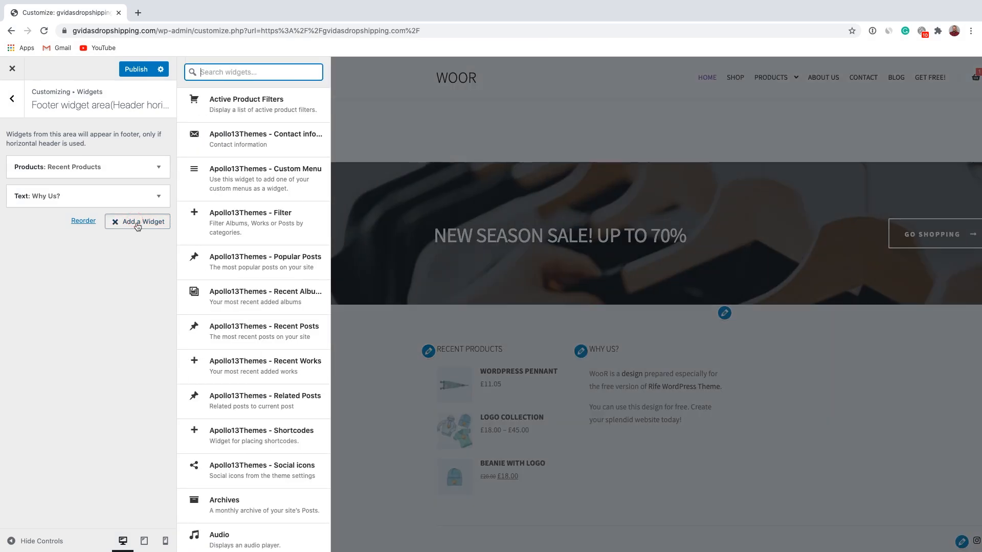
Add a Pages widget titled 'Information' and drag it to the top of the footer
scroll(249, 323, down, 5)
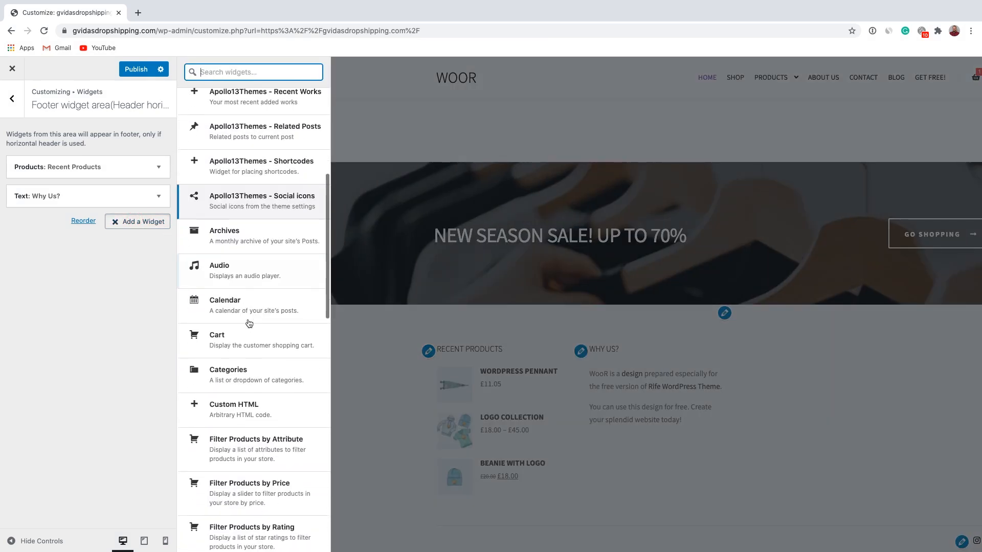
scroll(248, 323, down, 3)
scroll(249, 323, down, 3)
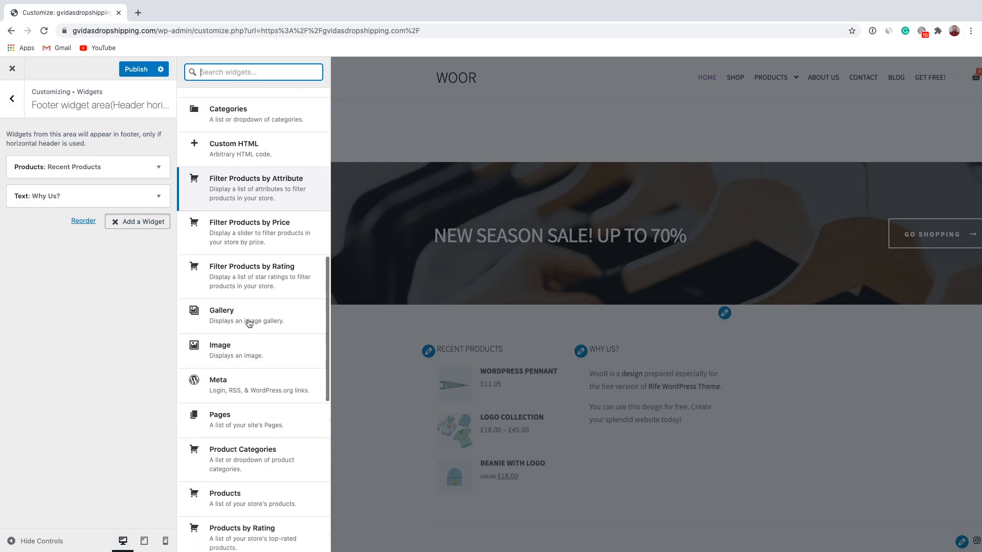
click(256, 401)
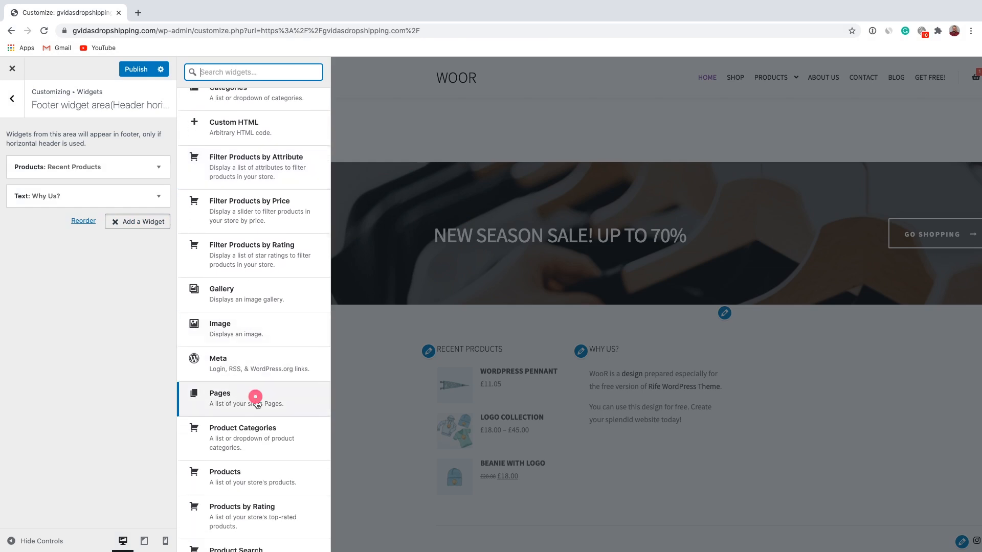
text(Information)
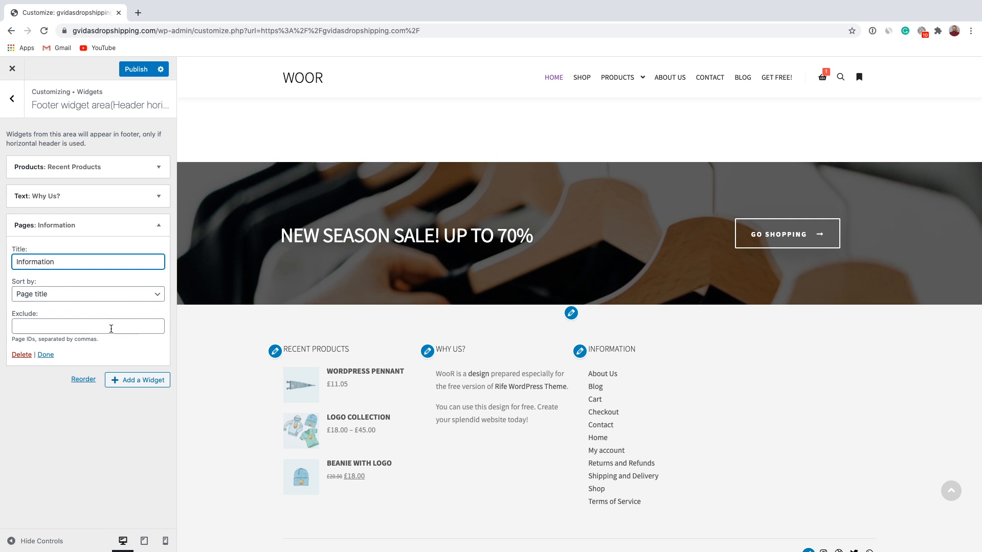
click(158, 226)
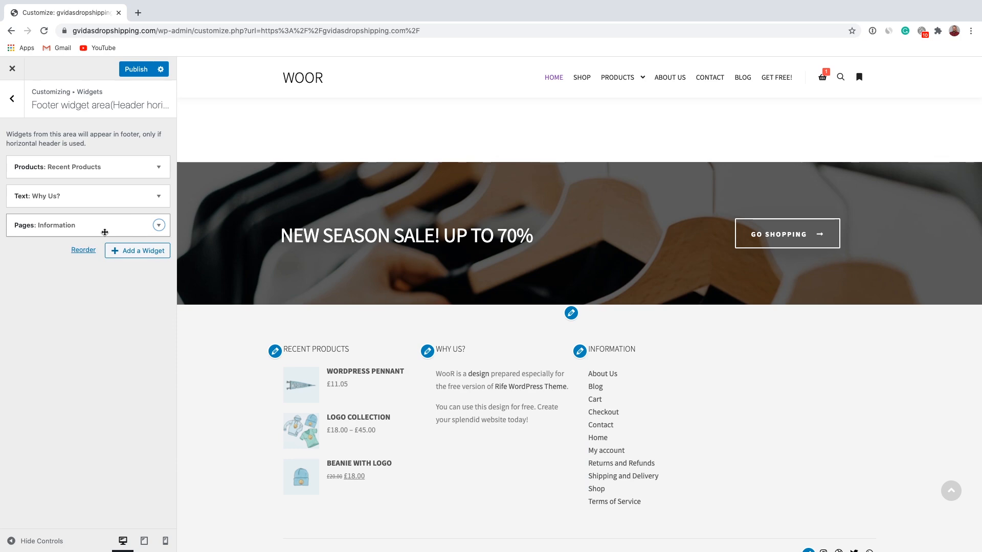
drag(105, 232, 98, 172)
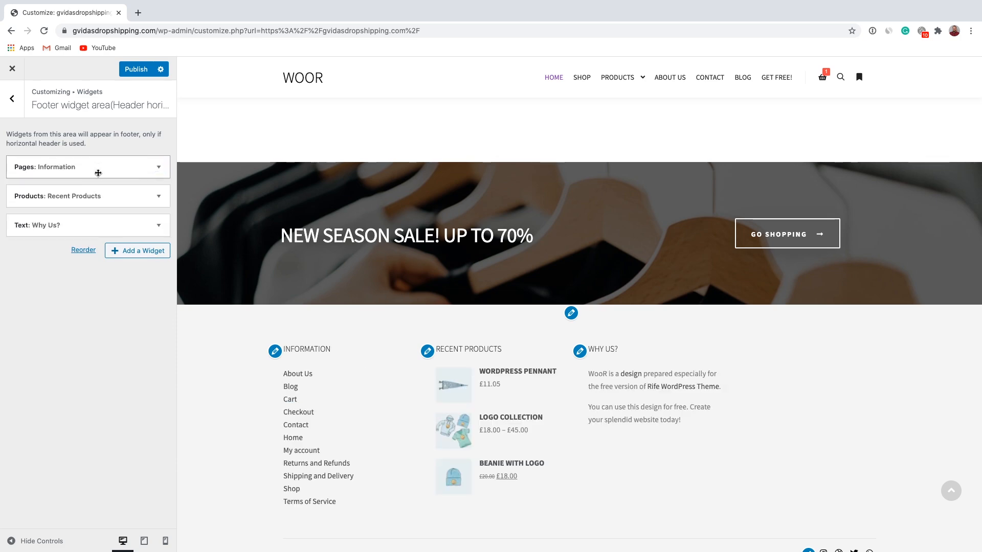
Add a Pages widget titled Help to the footer and move it second, right after Information
click(138, 251)
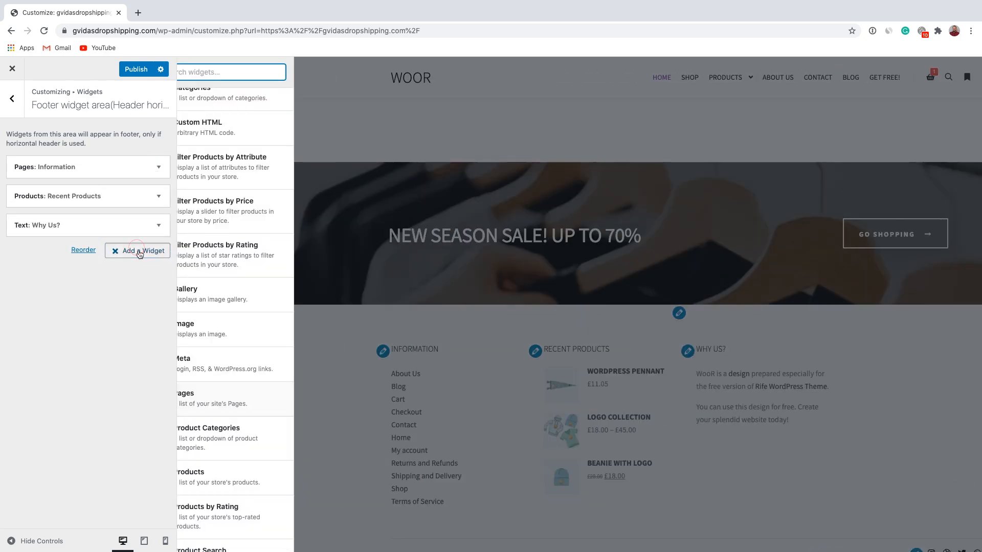
scroll(254, 403, down, 8)
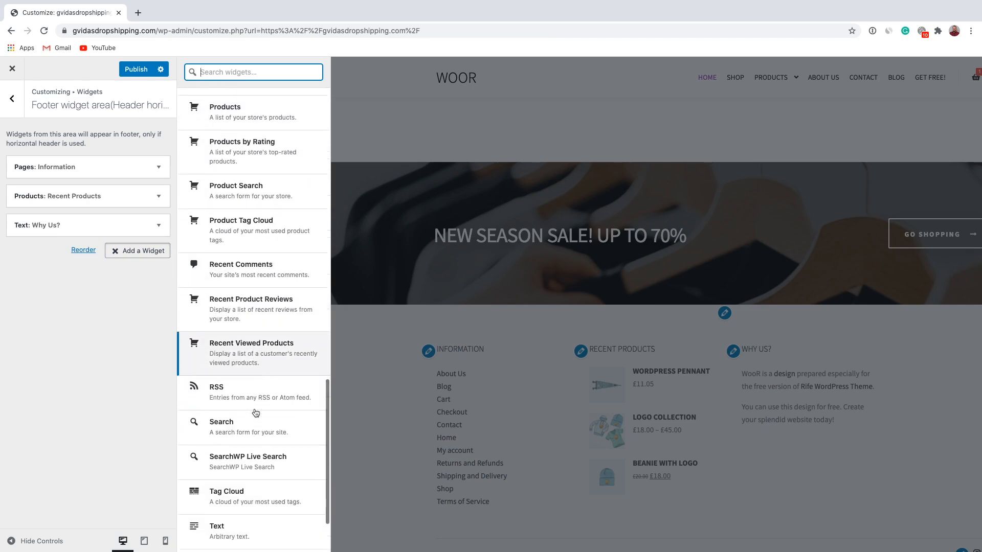
scroll(256, 413, down, 1)
scroll(256, 413, up, 6)
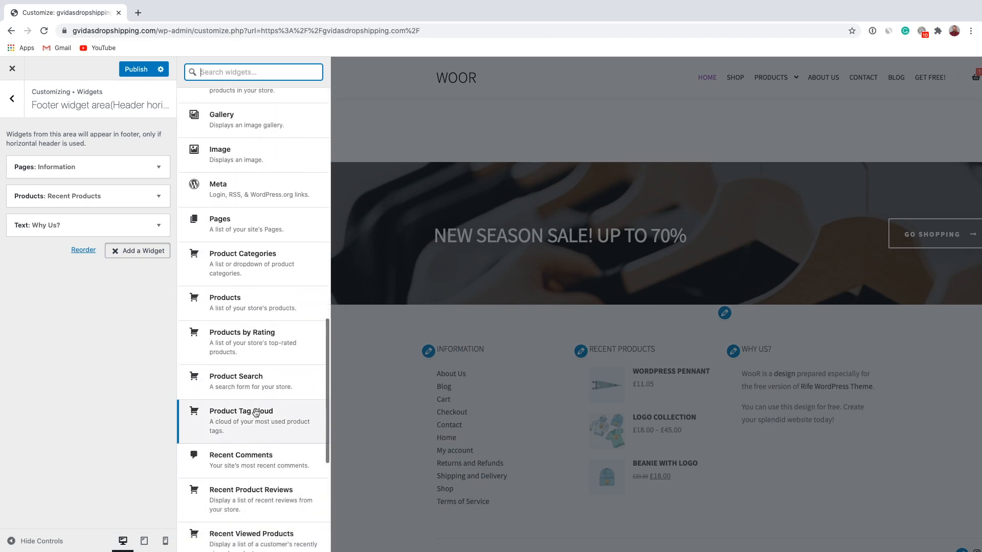
click(276, 282)
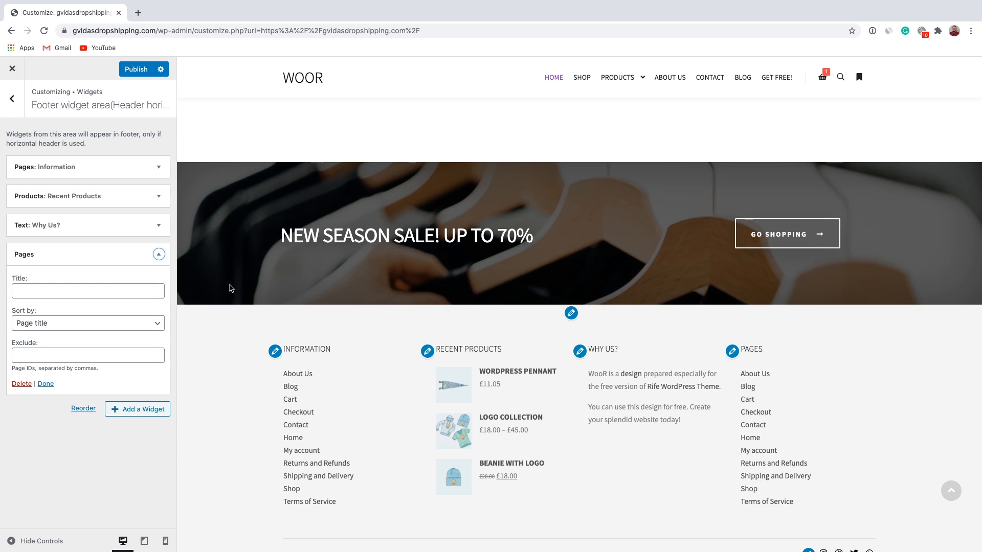
click(110, 289)
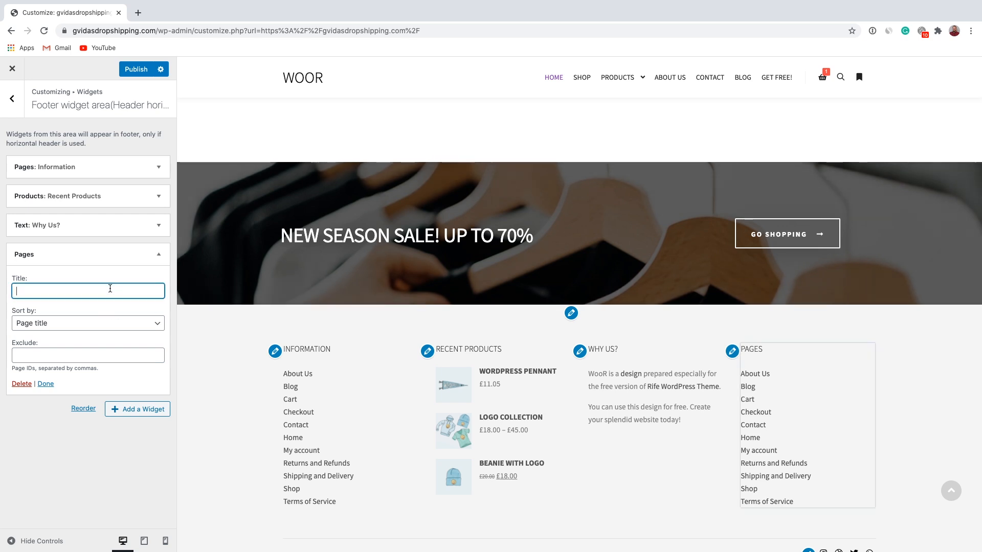
text(Help)
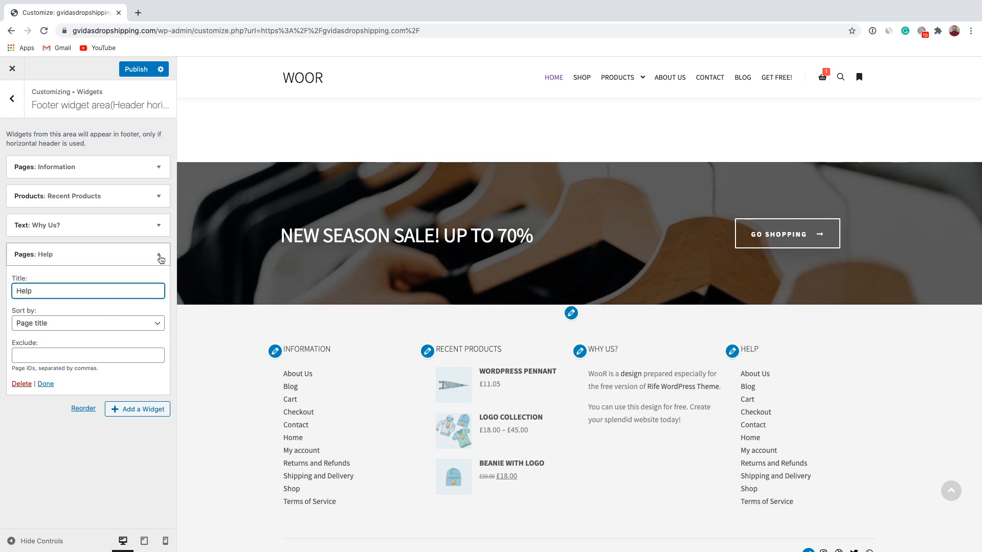
click(158, 257)
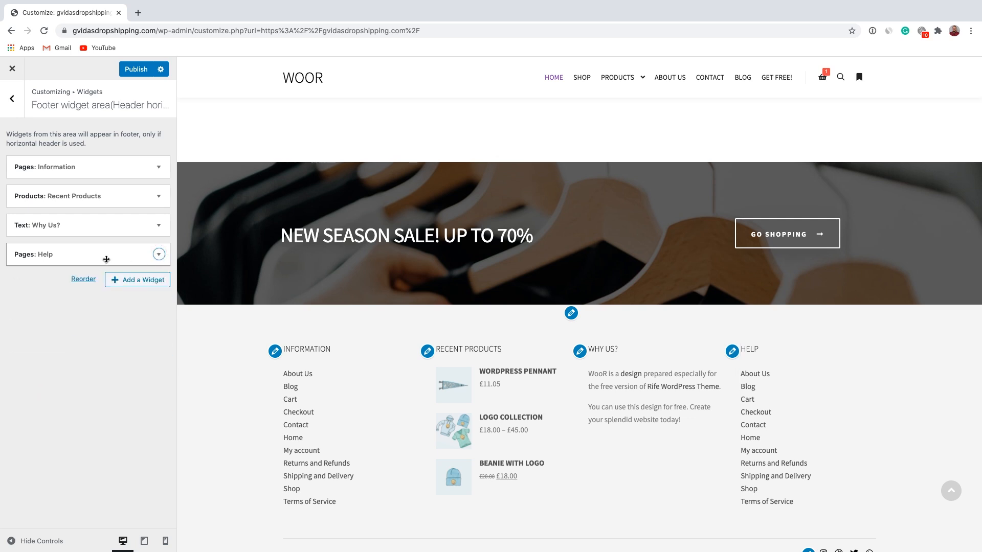
drag(106, 257, 99, 187)
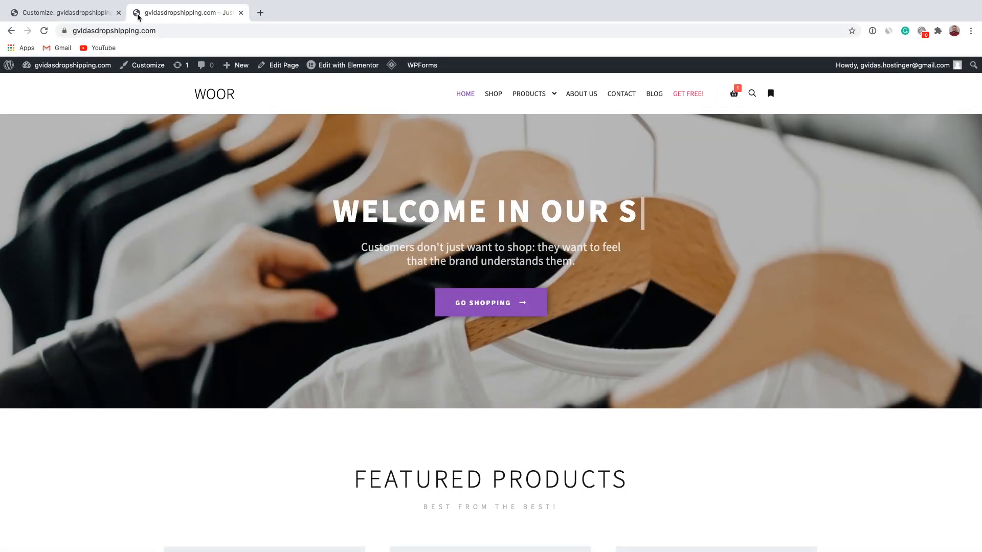
Look up the Blog page's ID (2311) from its editor address in a new tab
click(84, 72)
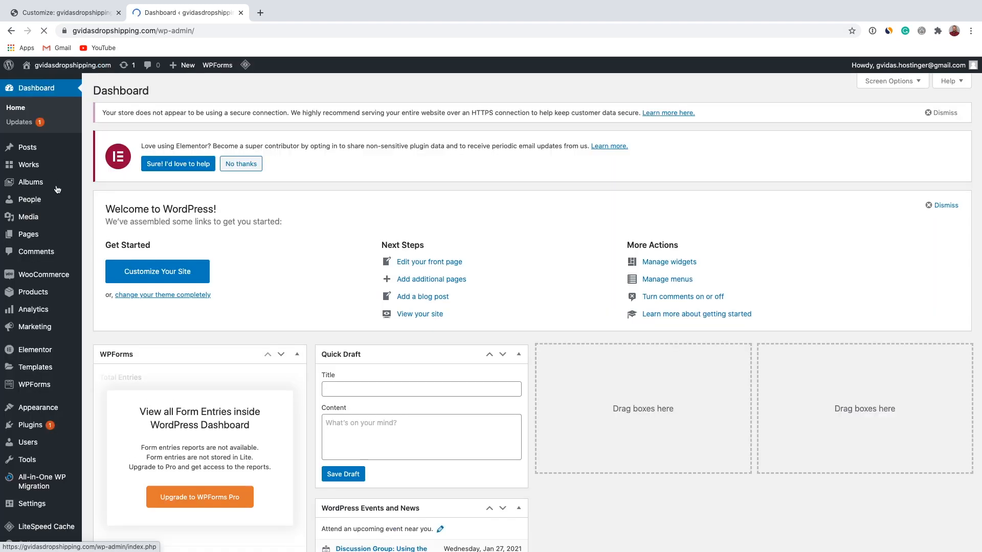
mouse_move(64, 236)
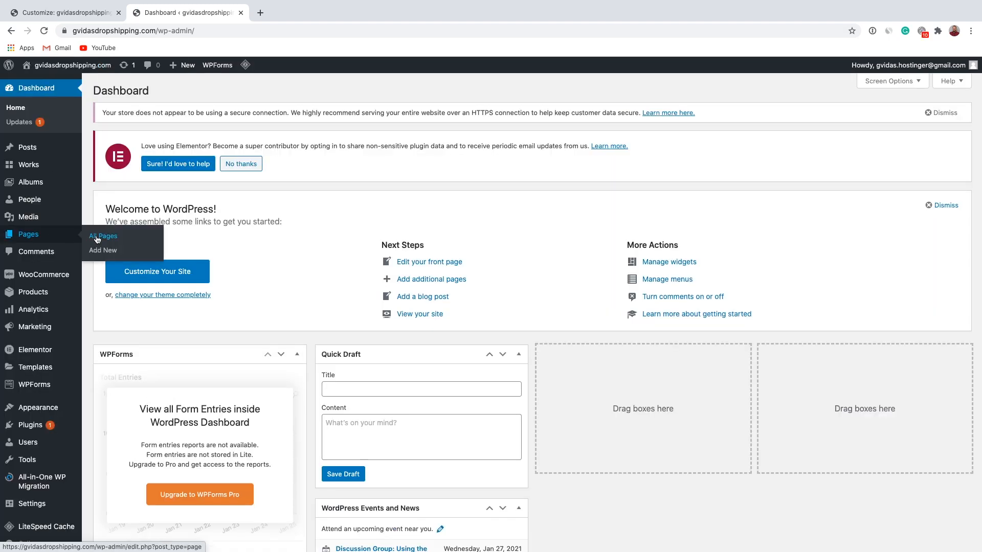
click(97, 238)
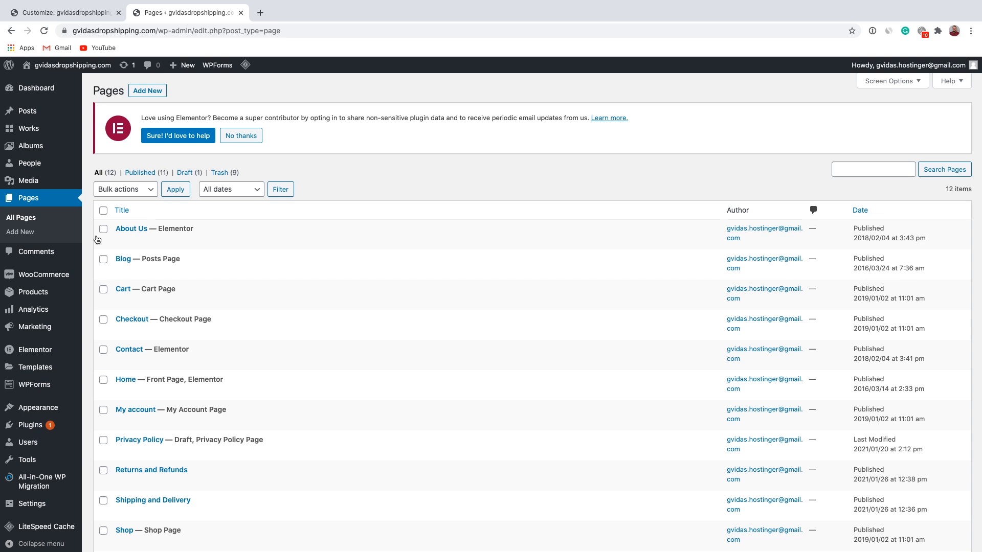
mouse_move(138, 274)
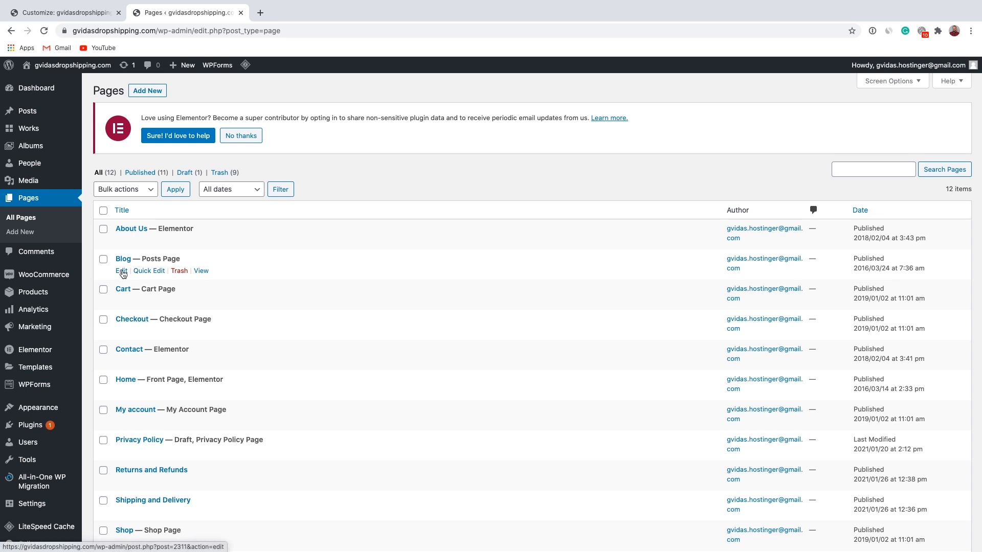
right_click(123, 274)
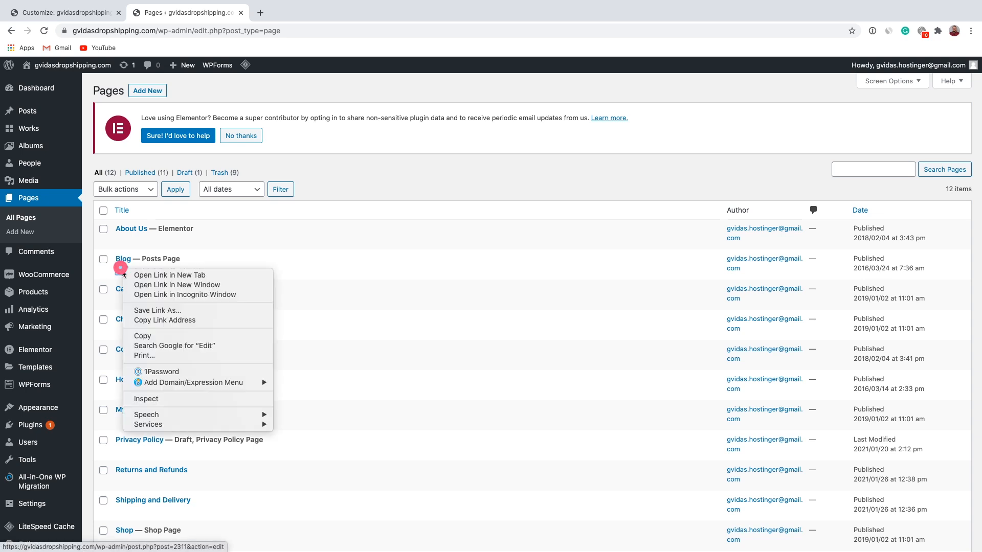
click(150, 276)
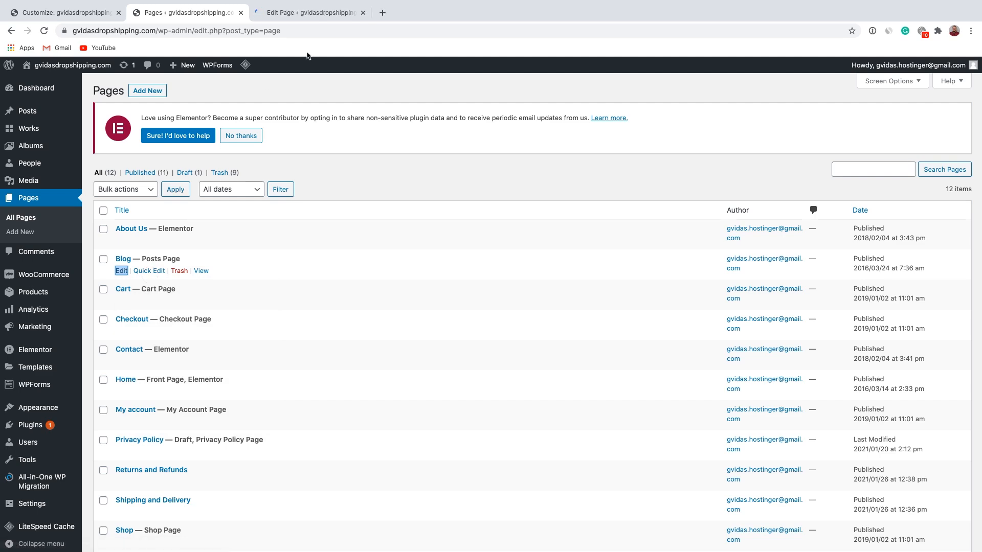
click(309, 15)
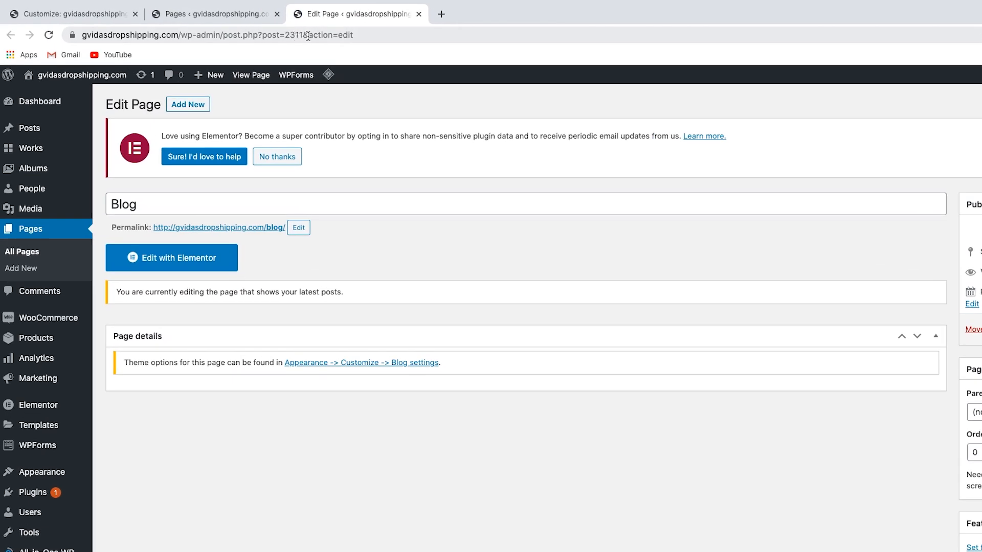
double_click(303, 35)
key(super+c)
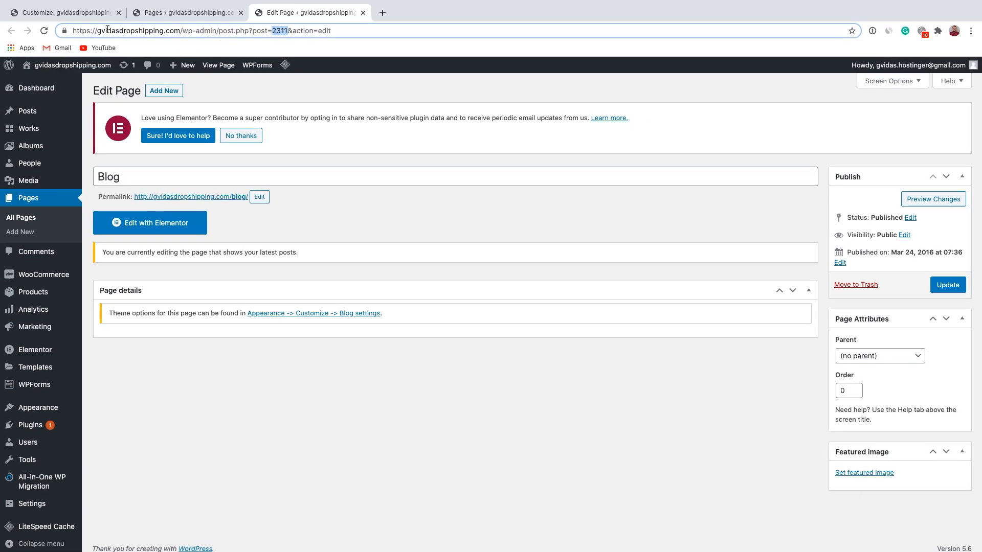
Exclude the Blog page (2311) from the Information footer widget's page list
click(75, 15)
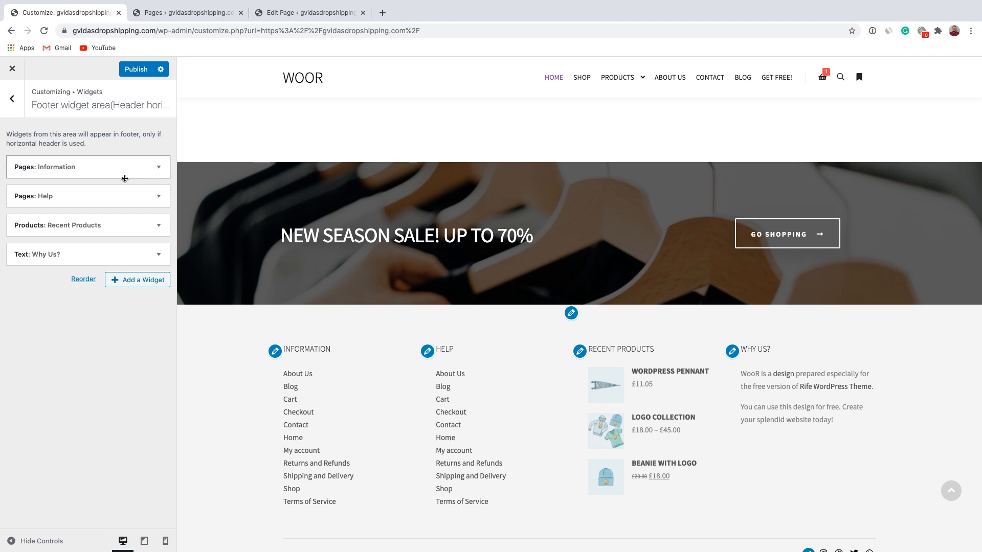
click(159, 167)
right_click(98, 268)
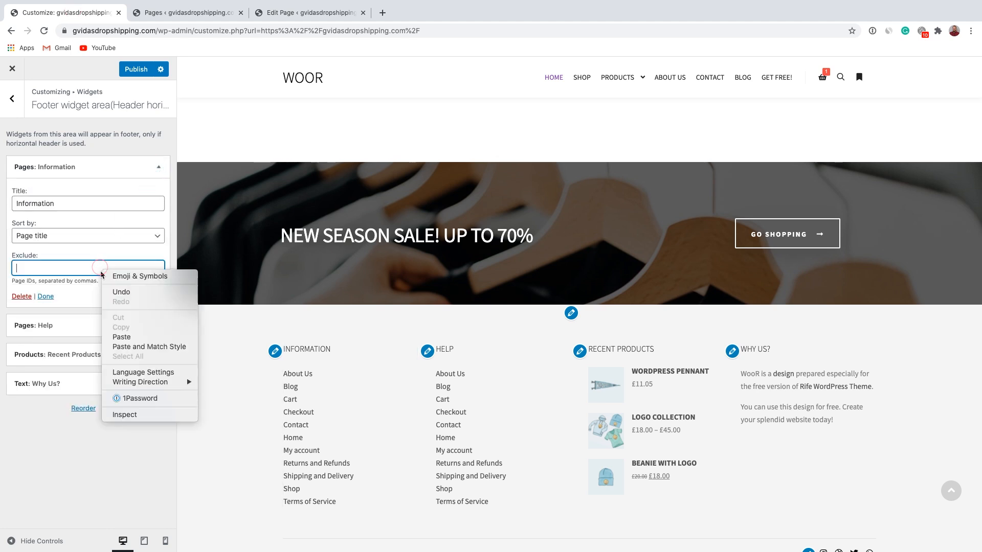
click(131, 335)
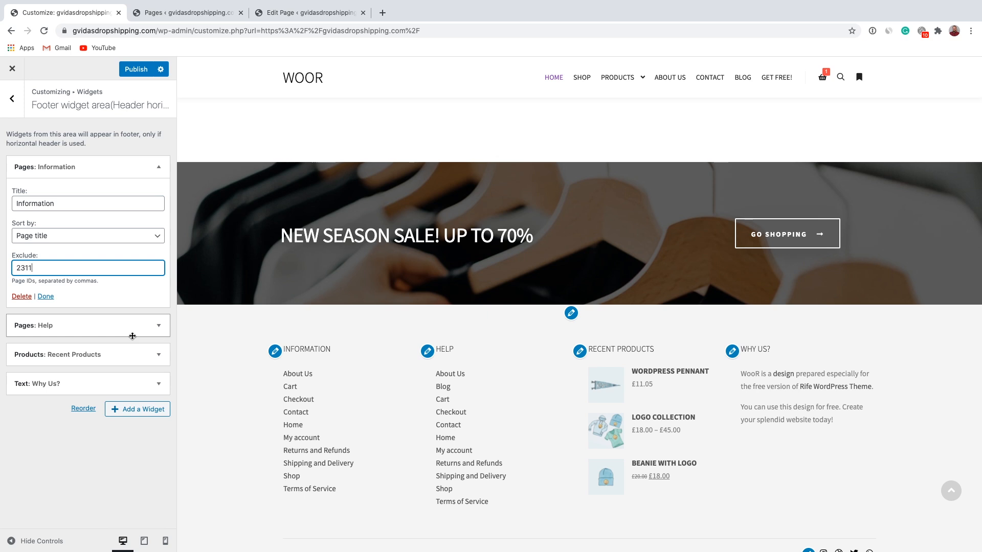
text(,)
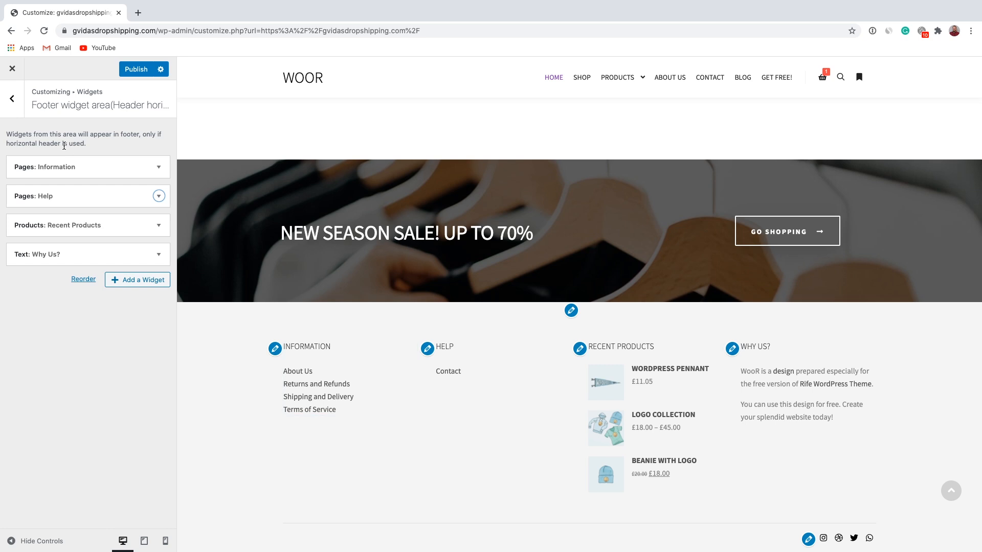
In Site Identity, choose the Hiking Gear image from the Media Library and crop it as the logo
click(12, 106)
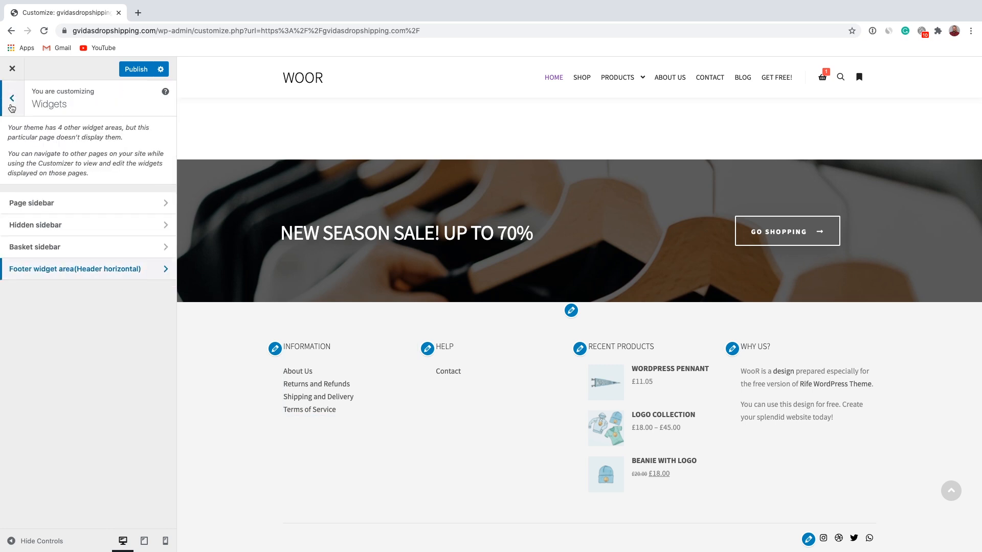
click(12, 102)
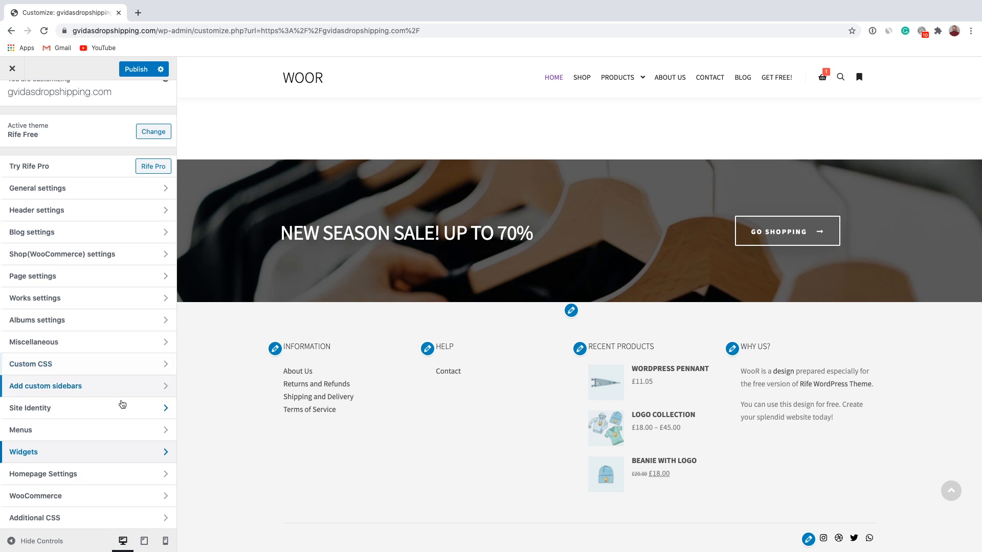
click(163, 407)
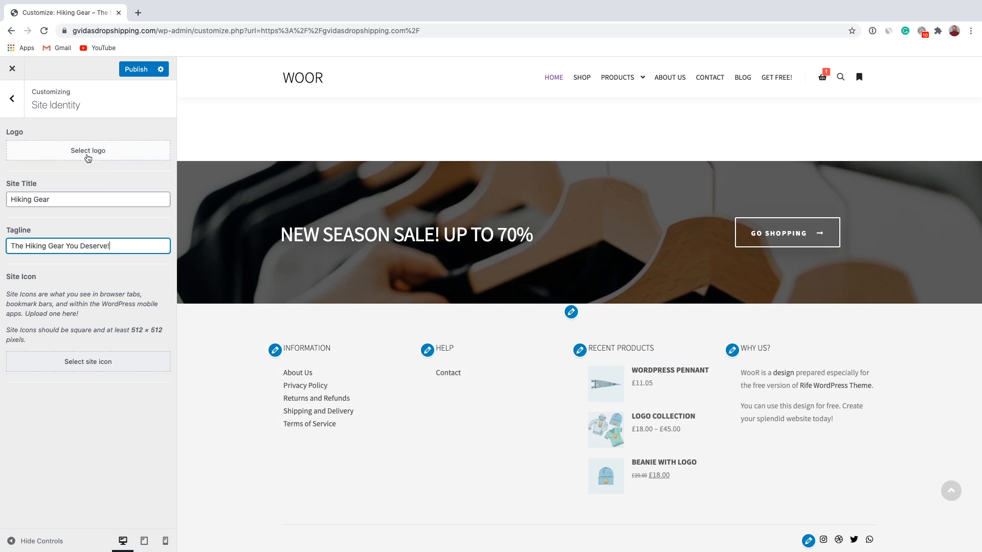
click(87, 155)
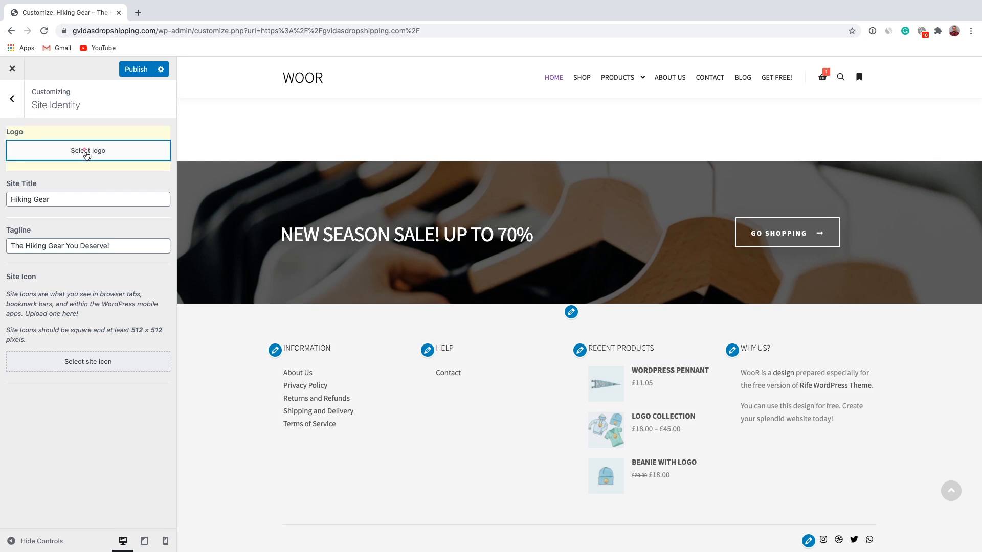
click(87, 154)
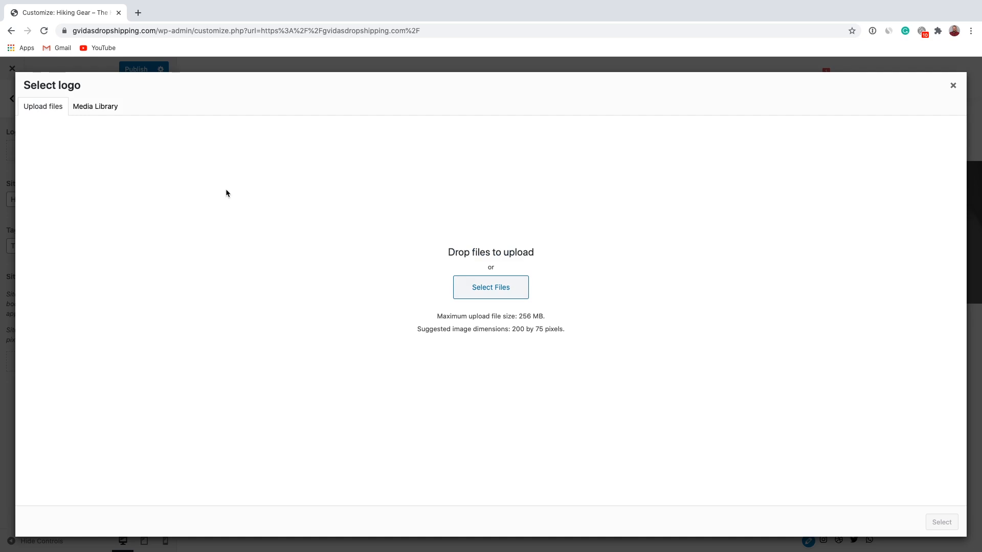
click(97, 111)
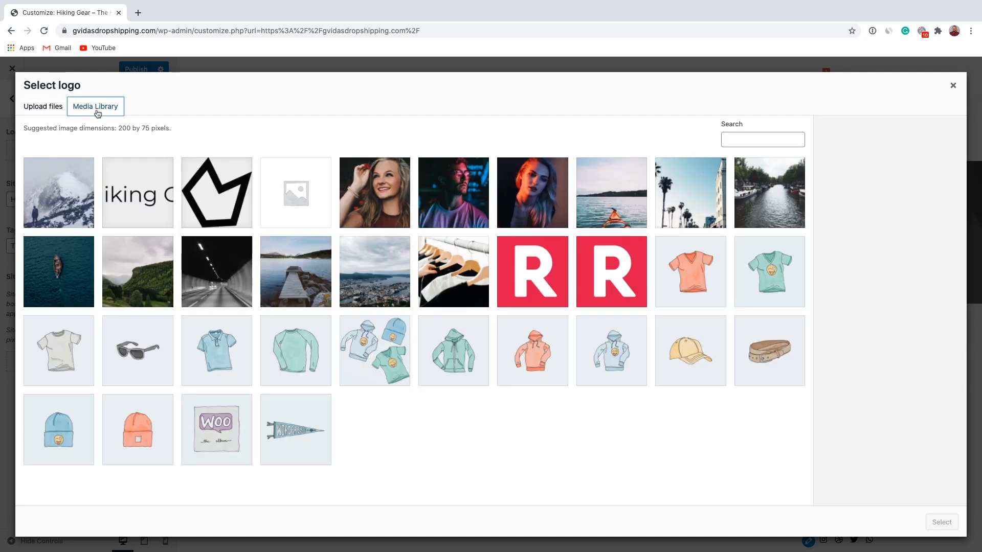
click(147, 203)
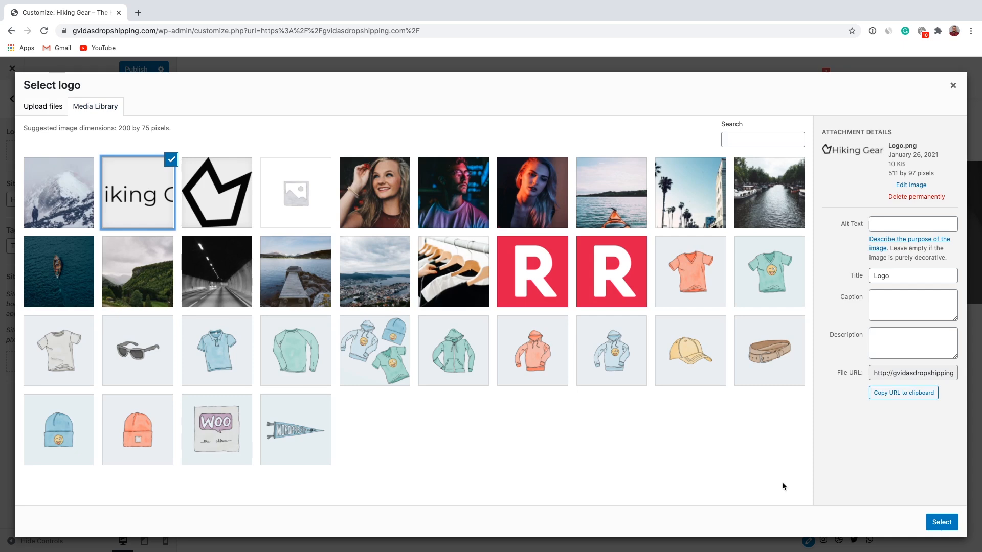
click(941, 522)
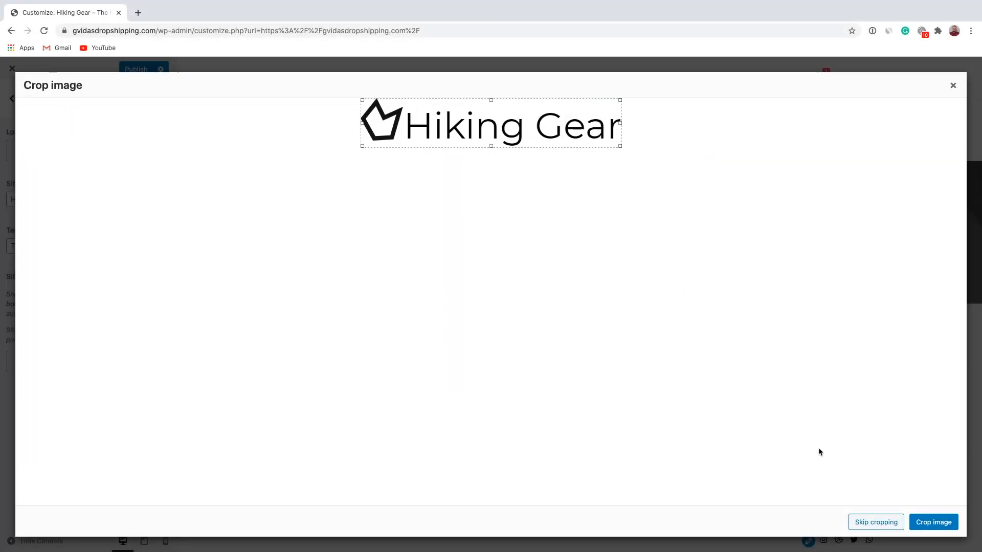
click(935, 522)
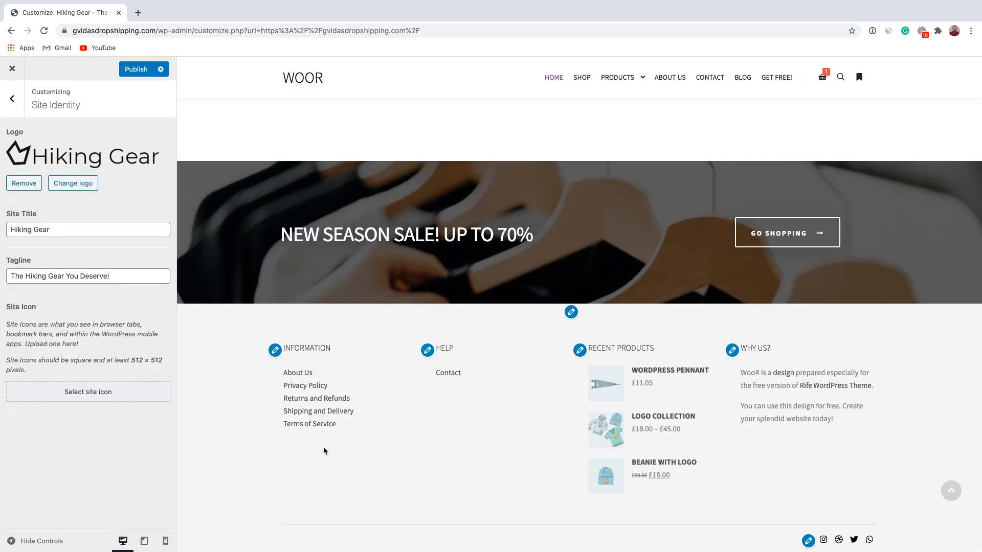
Set the crown image (cropped-your-logo.png) as the site icon and publish the changes
click(96, 393)
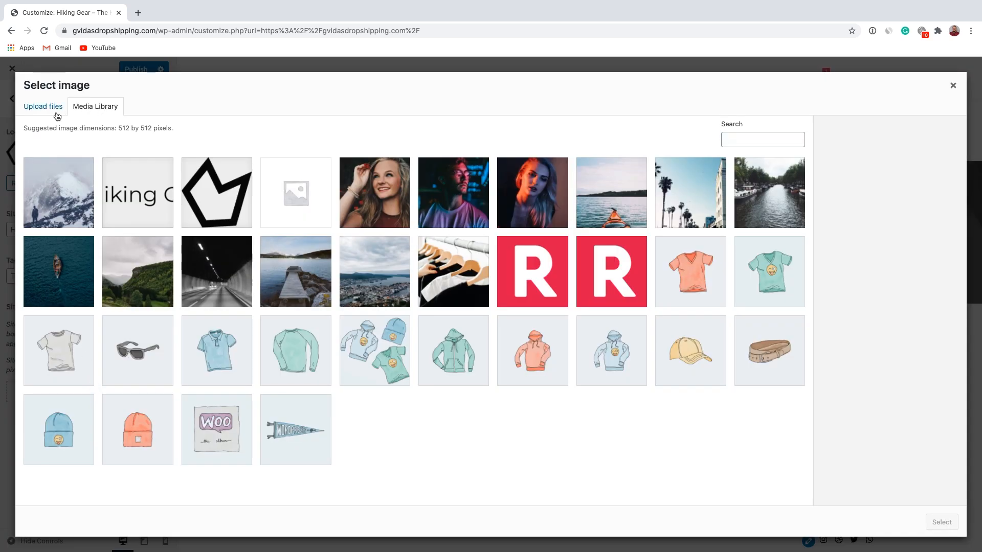
click(227, 204)
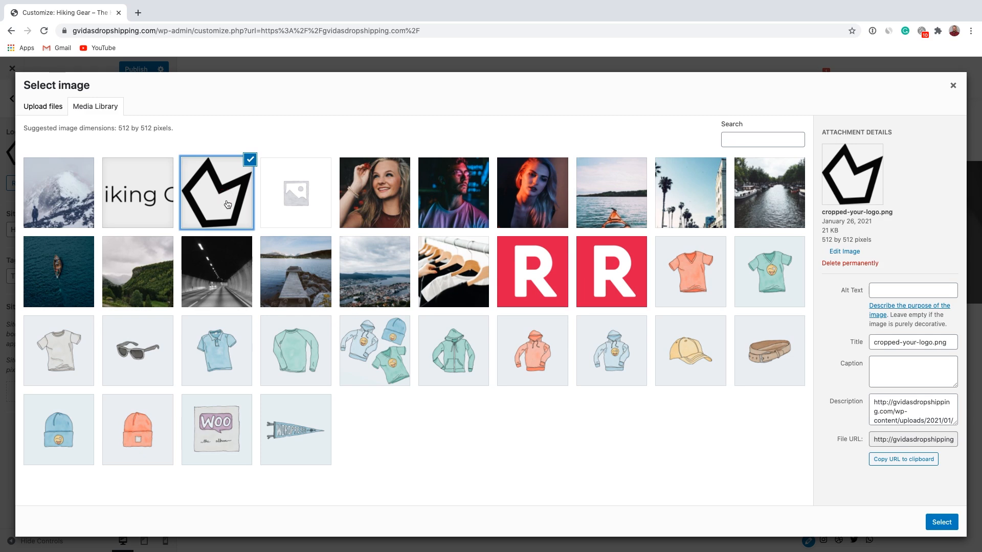
click(933, 525)
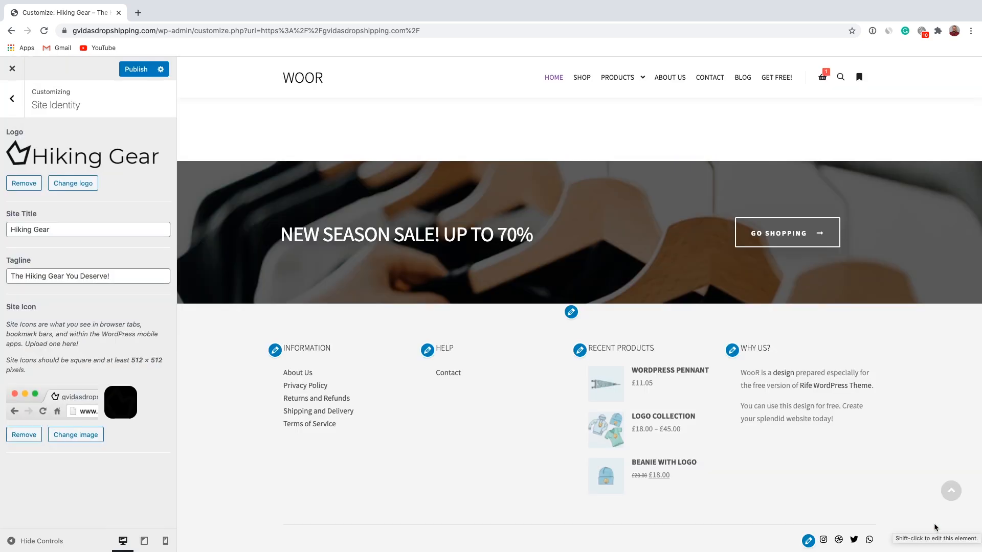
click(142, 72)
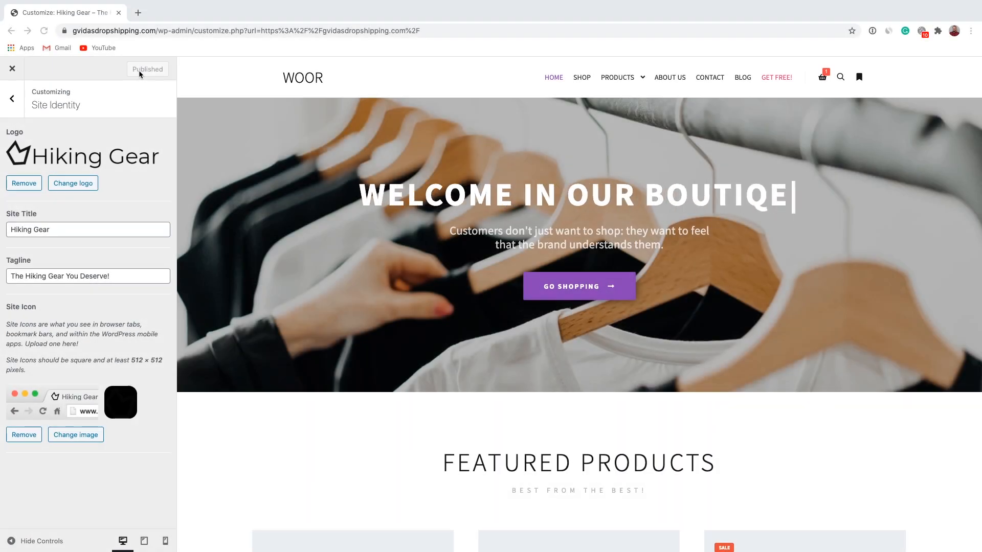
Switch the header logo type from text to Image, publish, and close the Customizer
click(12, 98)
click(165, 211)
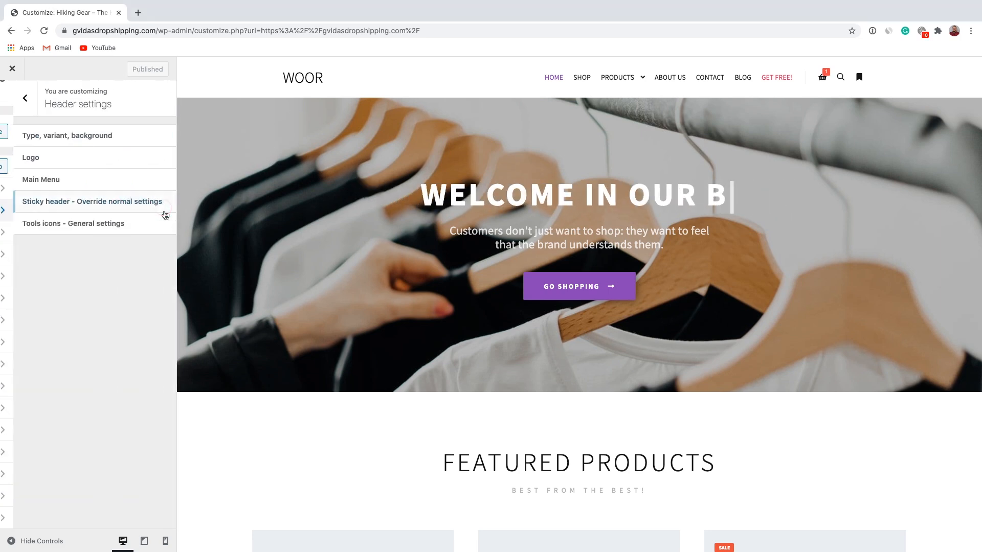
click(164, 156)
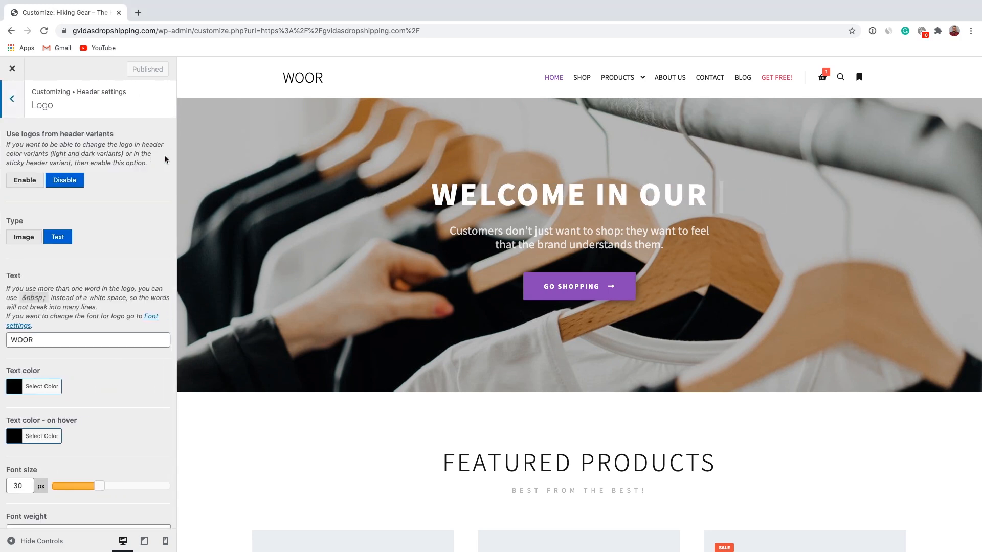
click(20, 237)
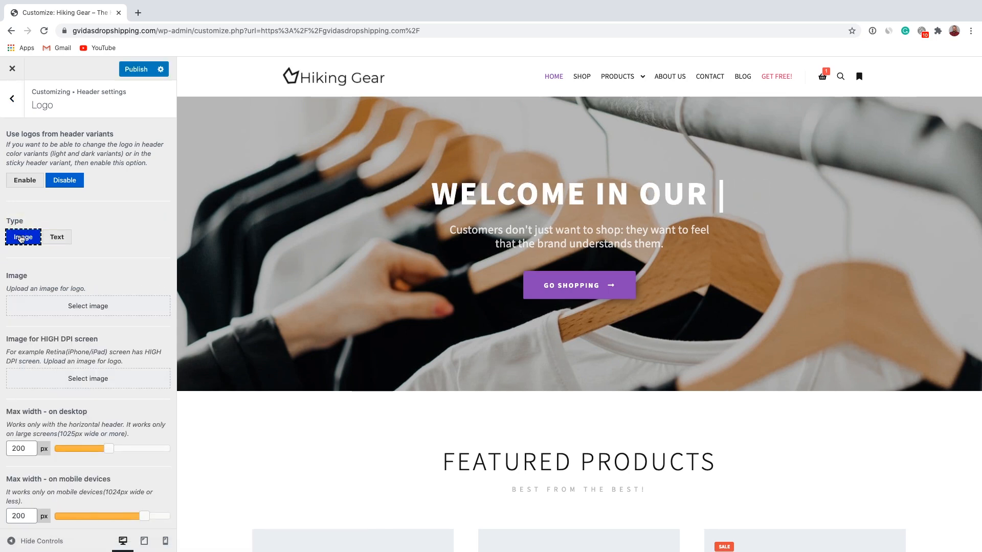
click(134, 70)
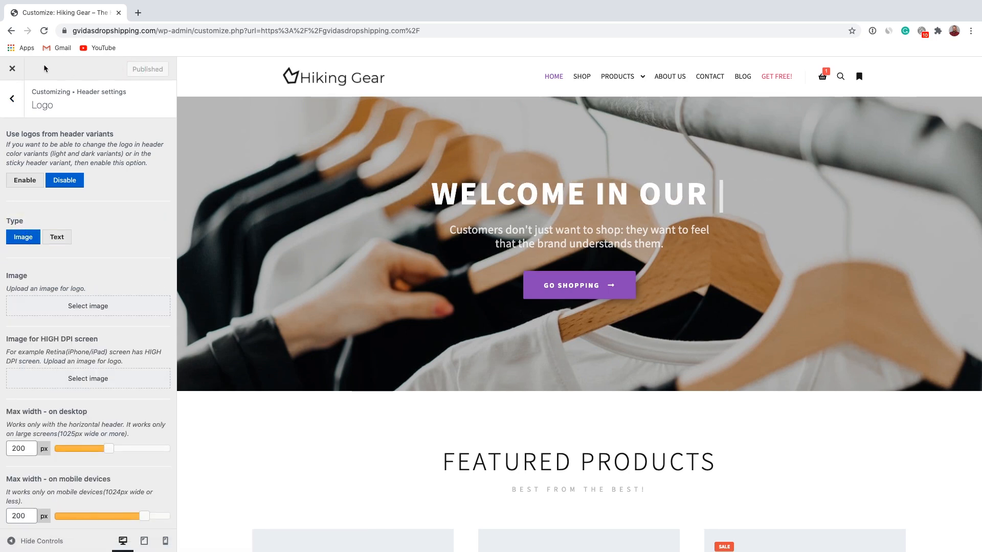
click(14, 70)
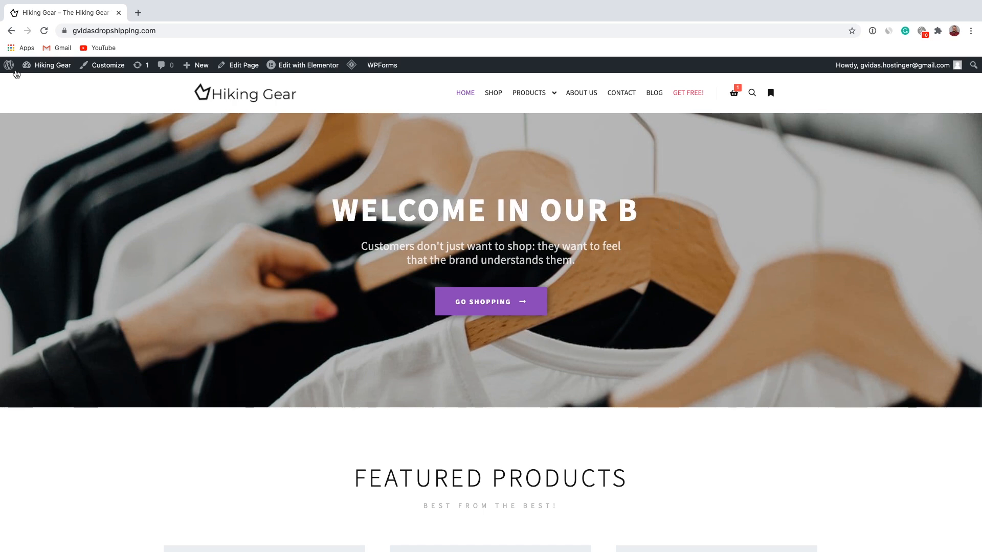
Bulk-delete all six product categories in Products > Categories, leaving only Uncategorized
mouse_move(44, 65)
click(37, 85)
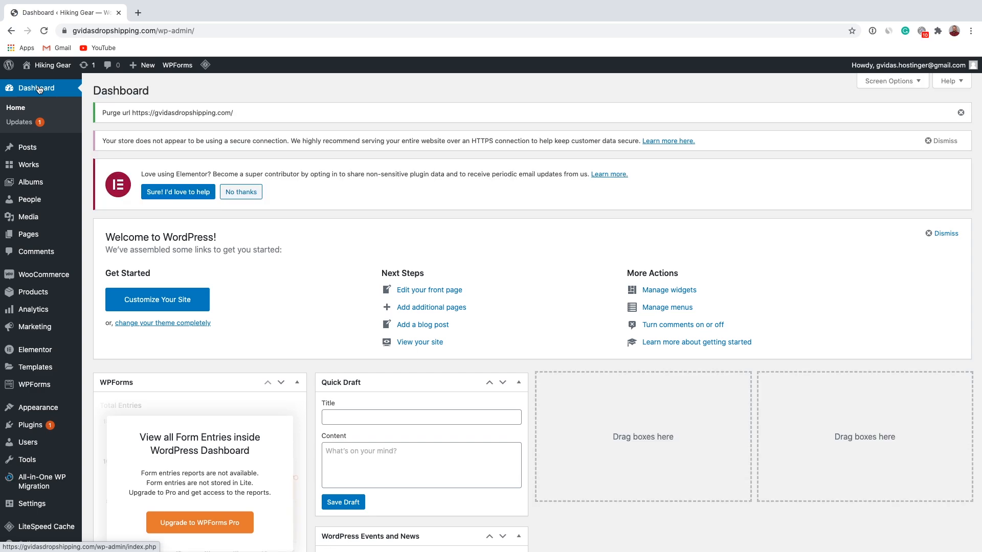
mouse_move(57, 297)
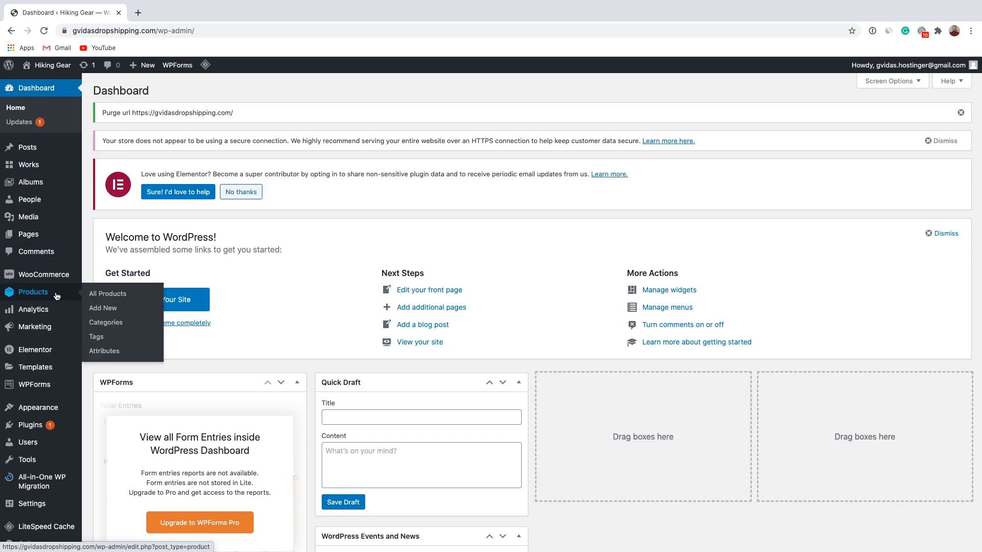
click(115, 322)
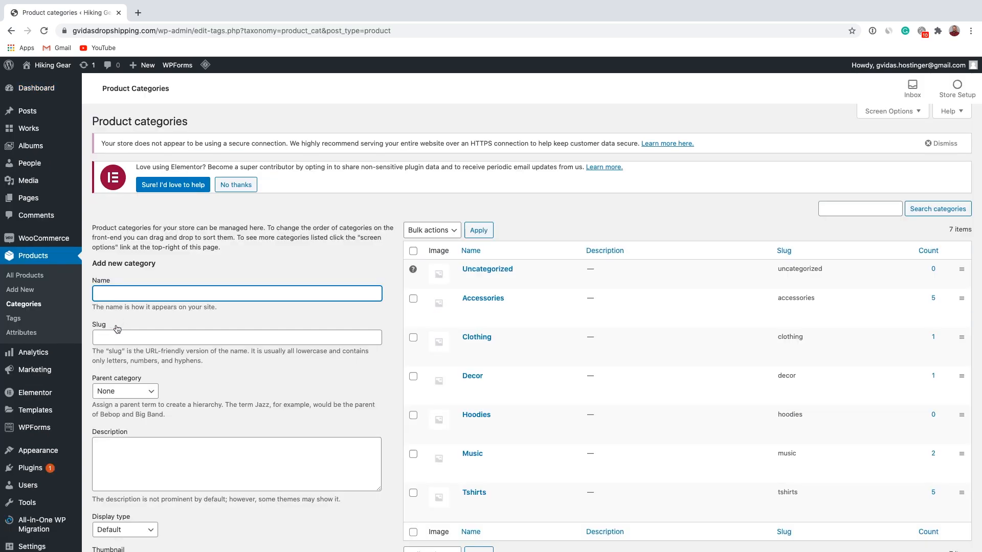
scroll(572, 398, down, 3)
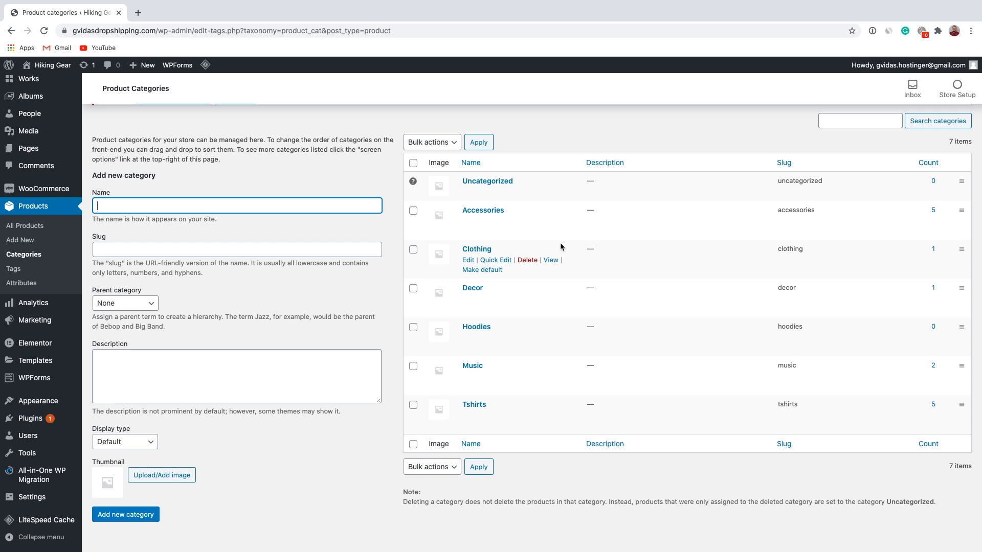
click(413, 163)
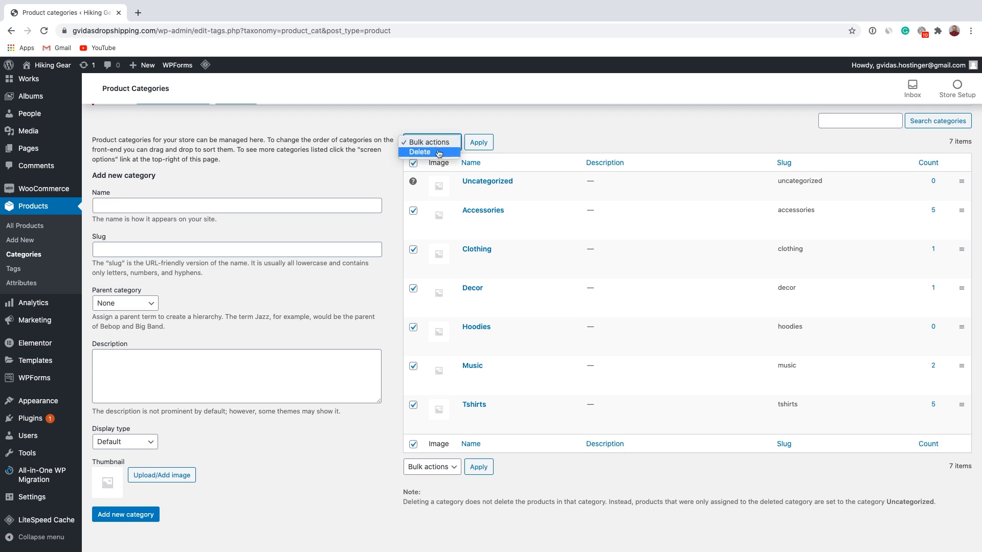
click(444, 152)
click(479, 143)
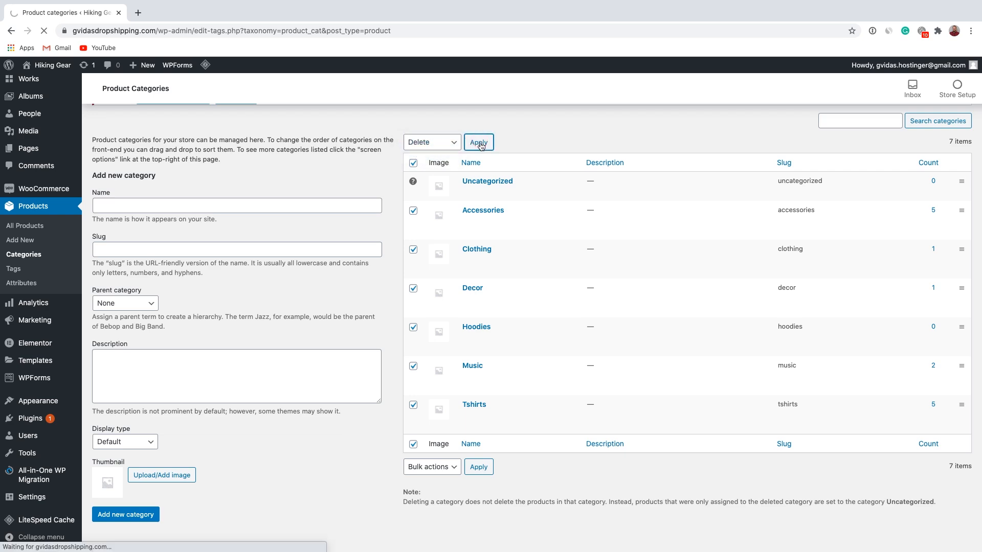
scroll(582, 365, down, 1)
scroll(580, 360, down, 1)
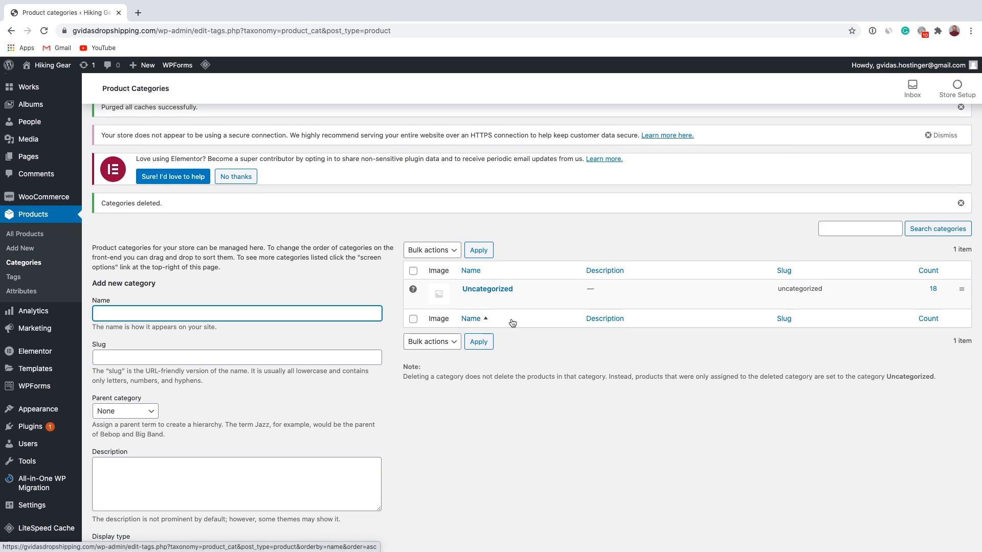
Quick-edit Uncategorized to name Footwear and slug footwear, and save it
mouse_move(498, 302)
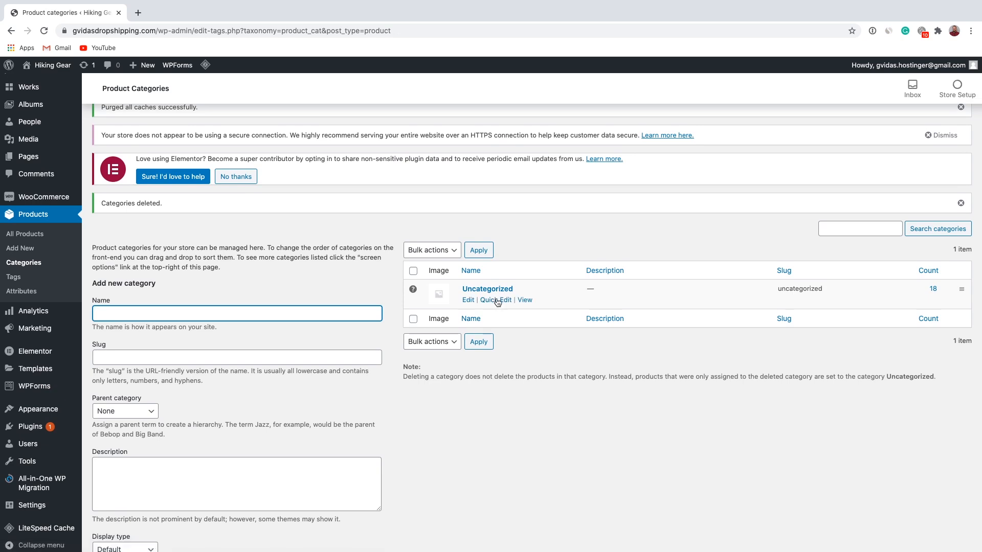
click(497, 301)
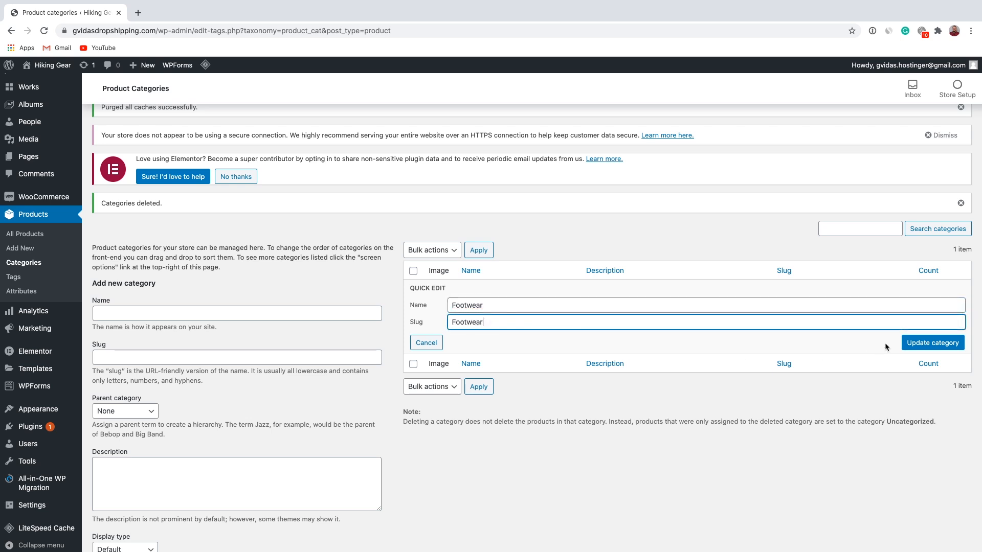
click(923, 346)
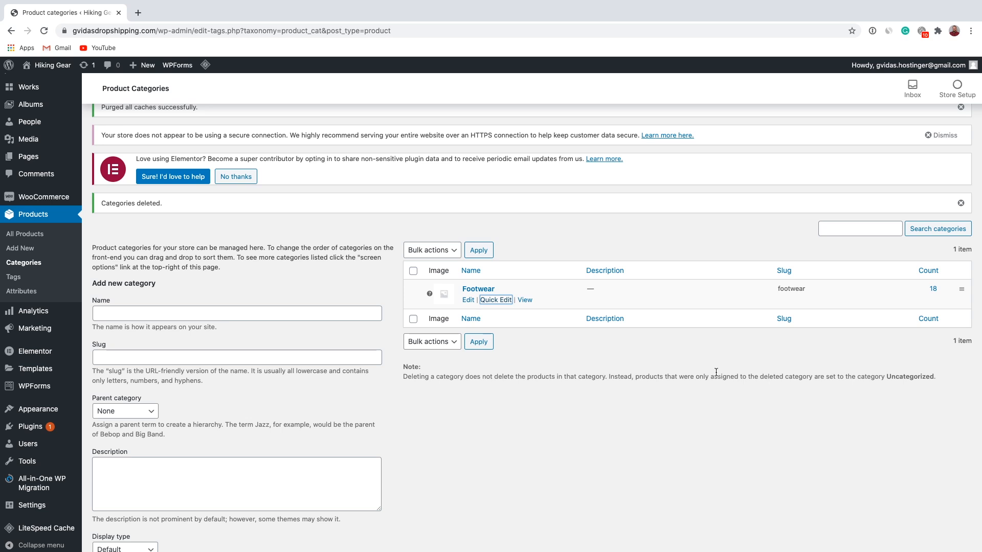
click(102, 313)
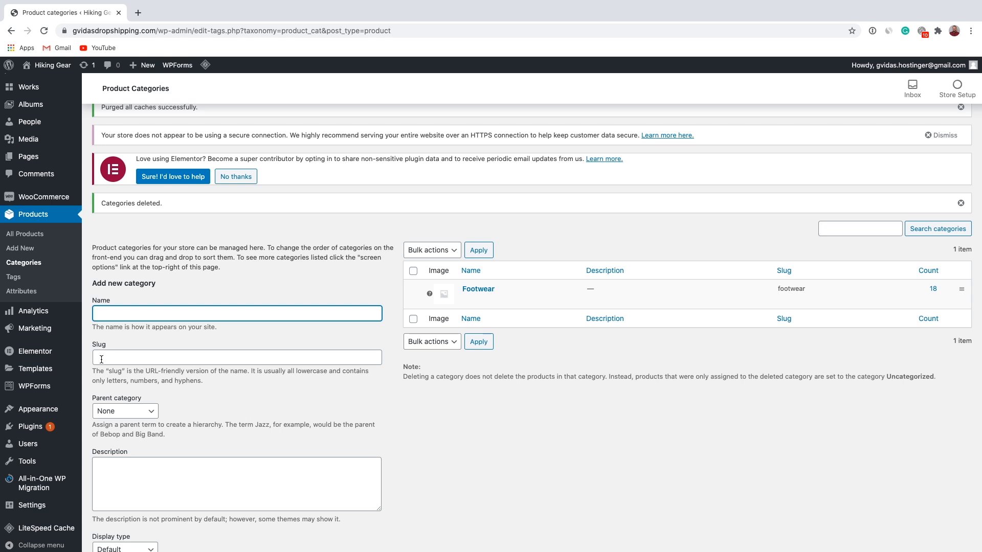
Create the top-level Clothing product category with no parent
click(149, 415)
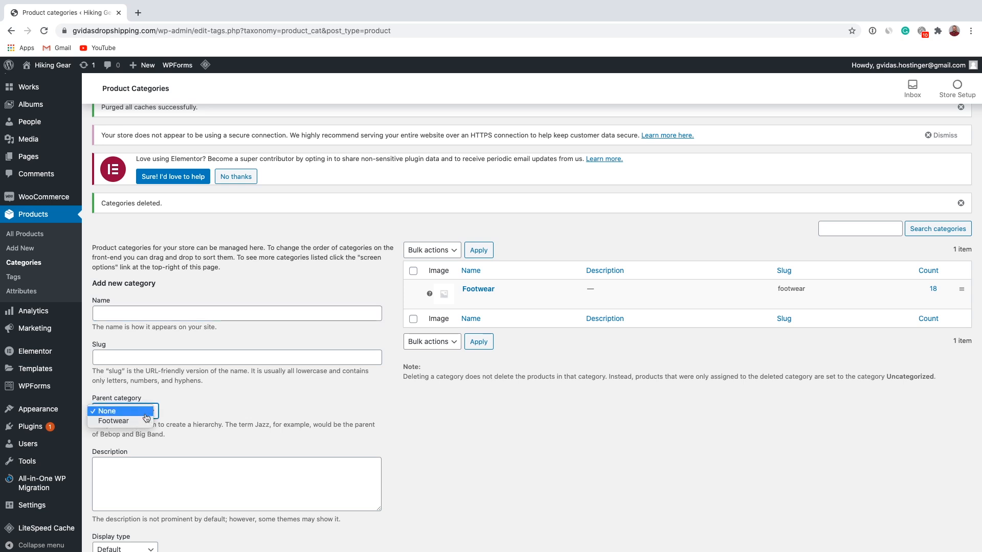
click(166, 309)
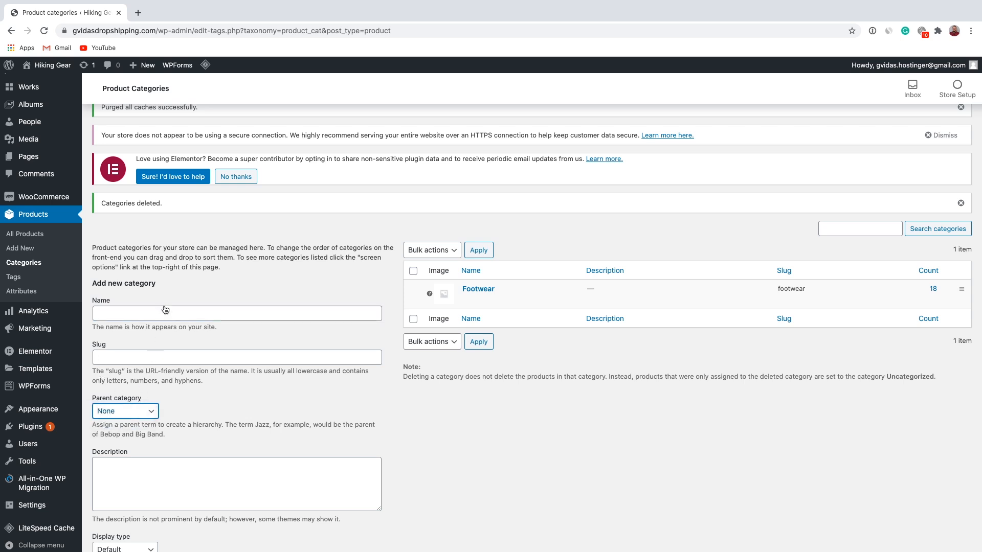
click(156, 315)
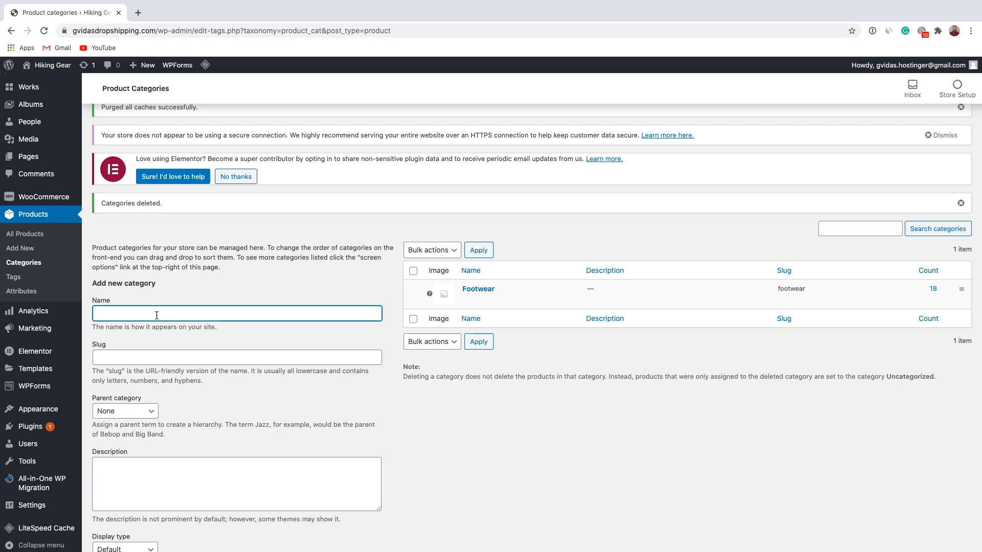
click(300, 354)
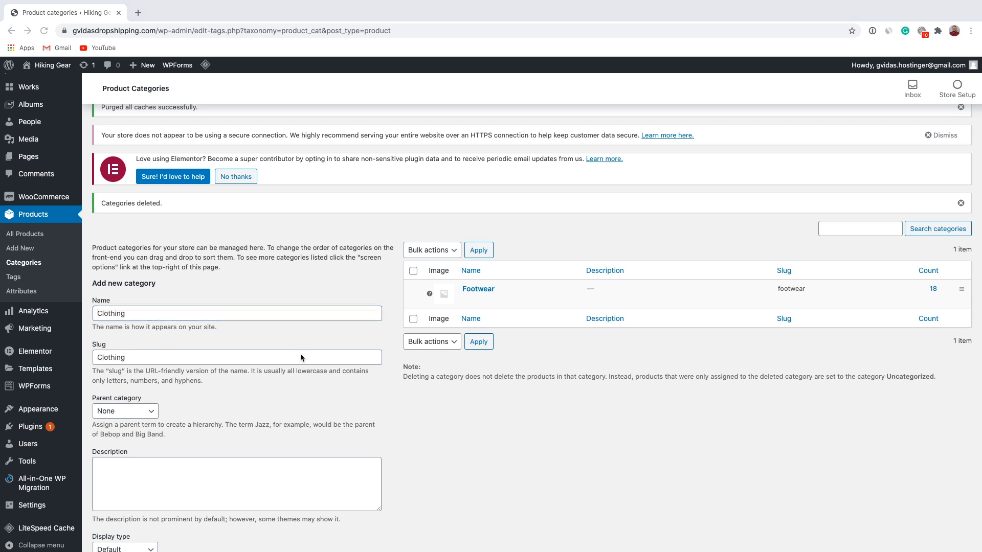
scroll(300, 356, down, 2)
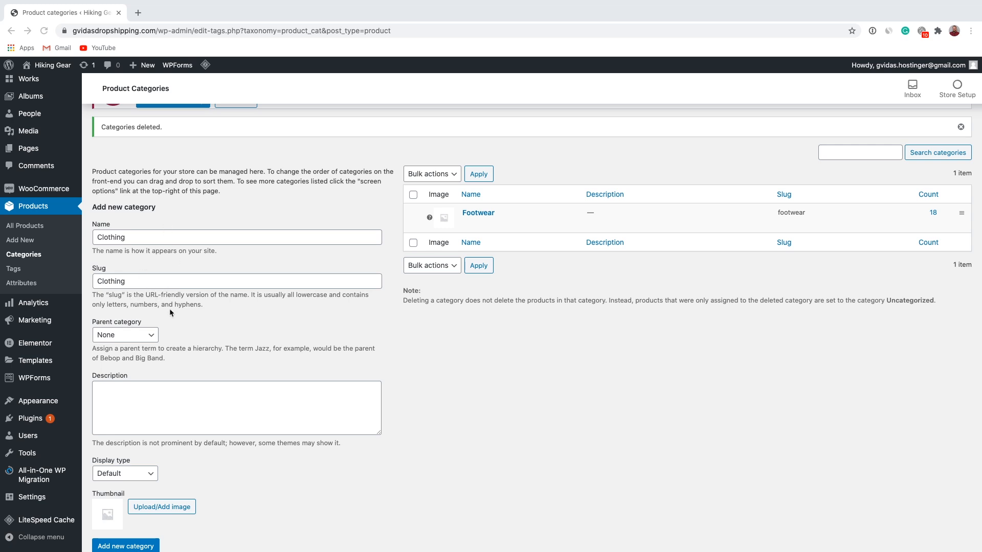
scroll(175, 320, down, 1)
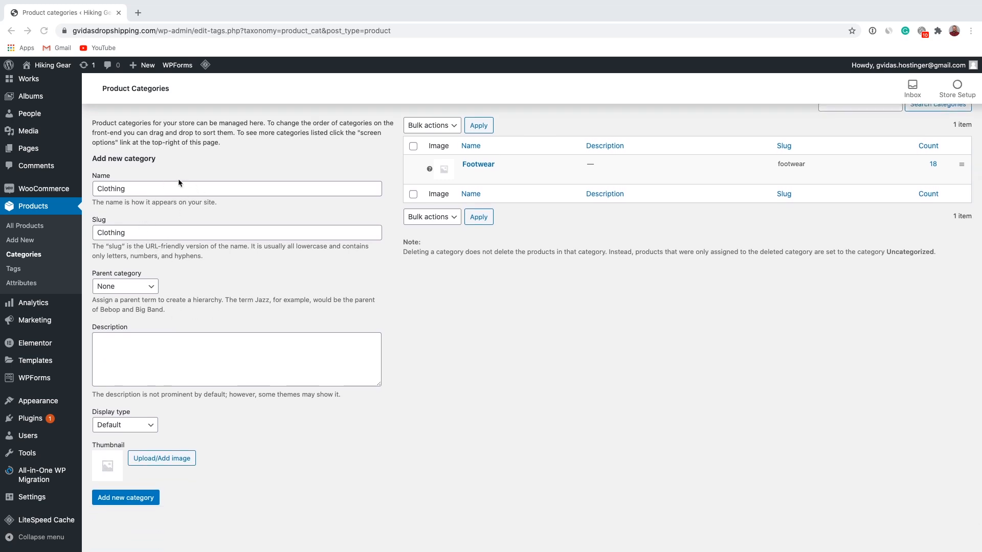
click(143, 501)
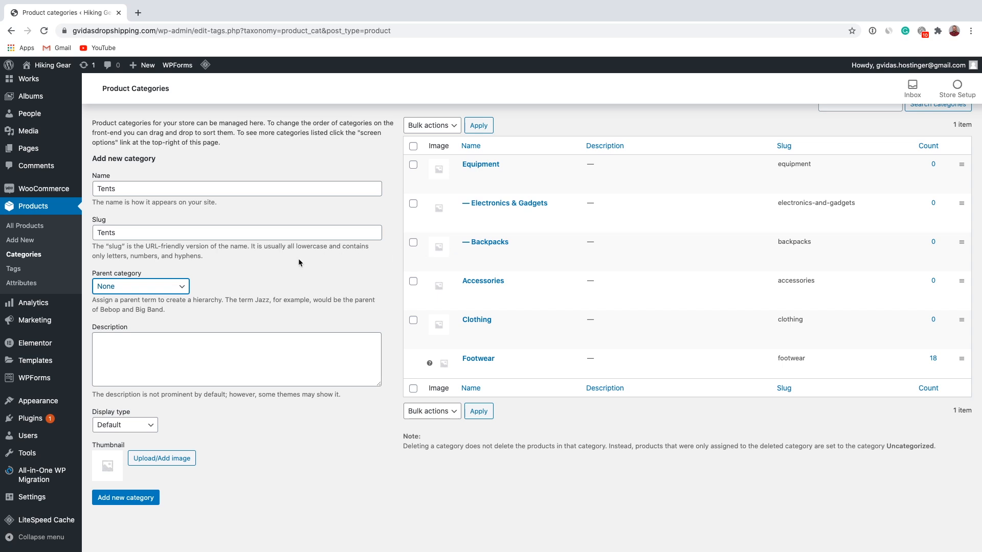
Create the Tents category with Equipment as its parent
click(169, 286)
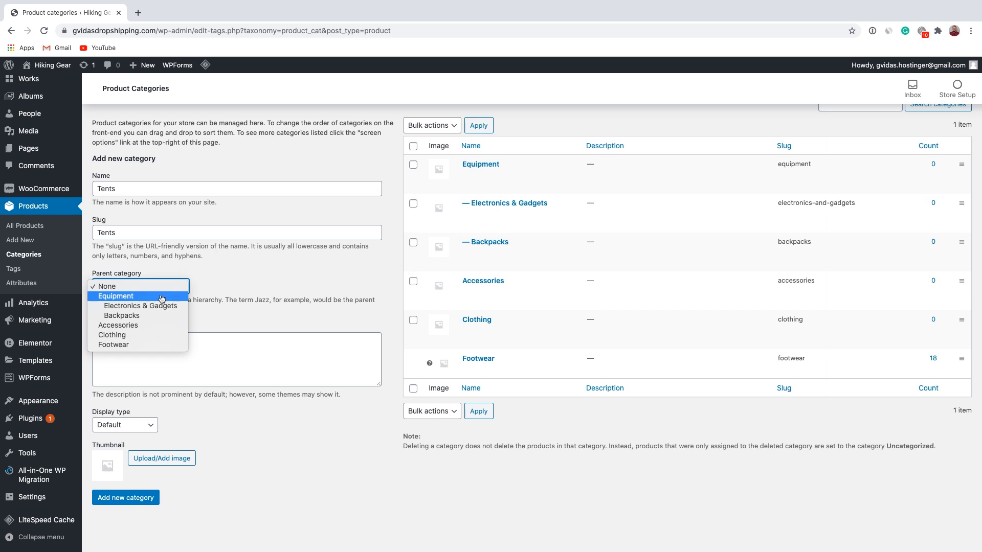
click(161, 298)
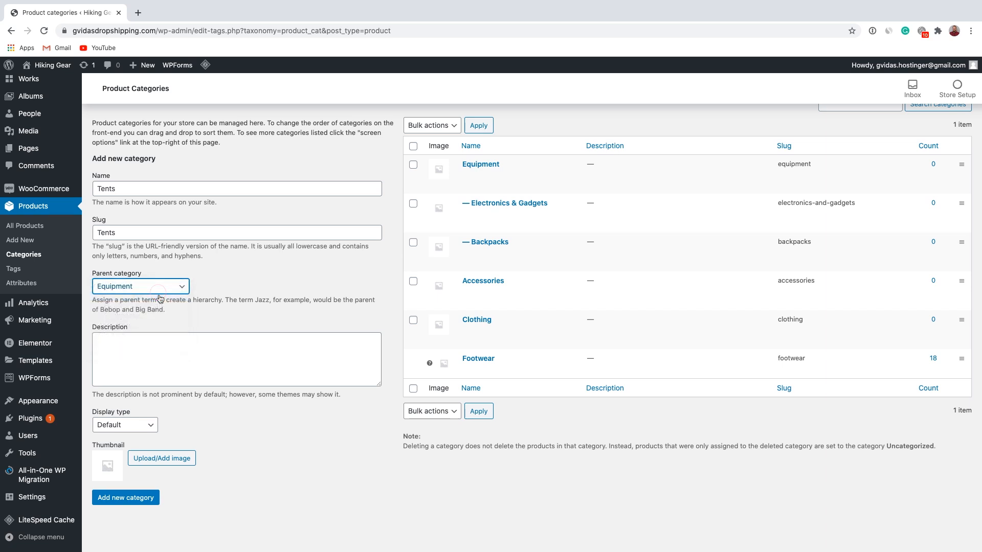
click(126, 496)
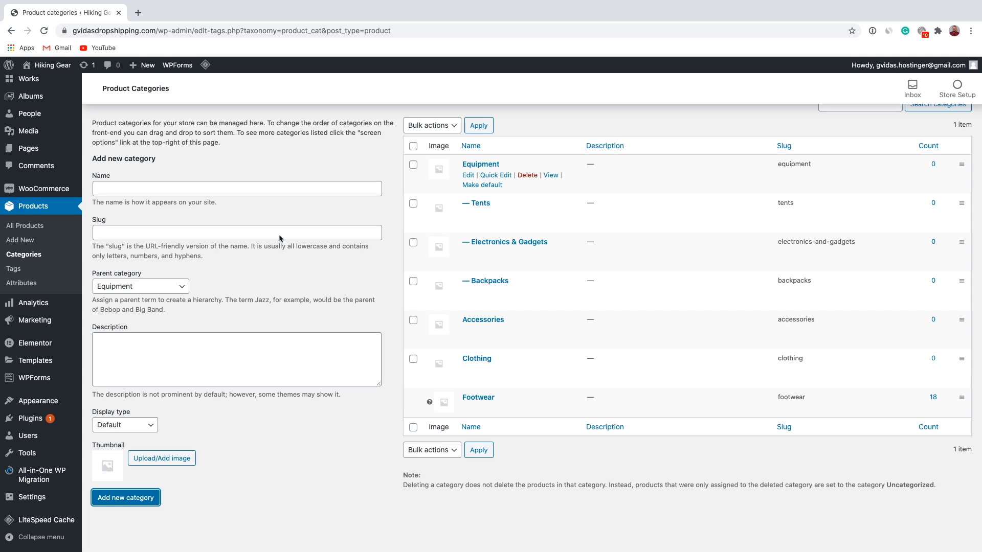
Remove the Shop item from the Main Menu in Appearance > Menus
mouse_move(59, 413)
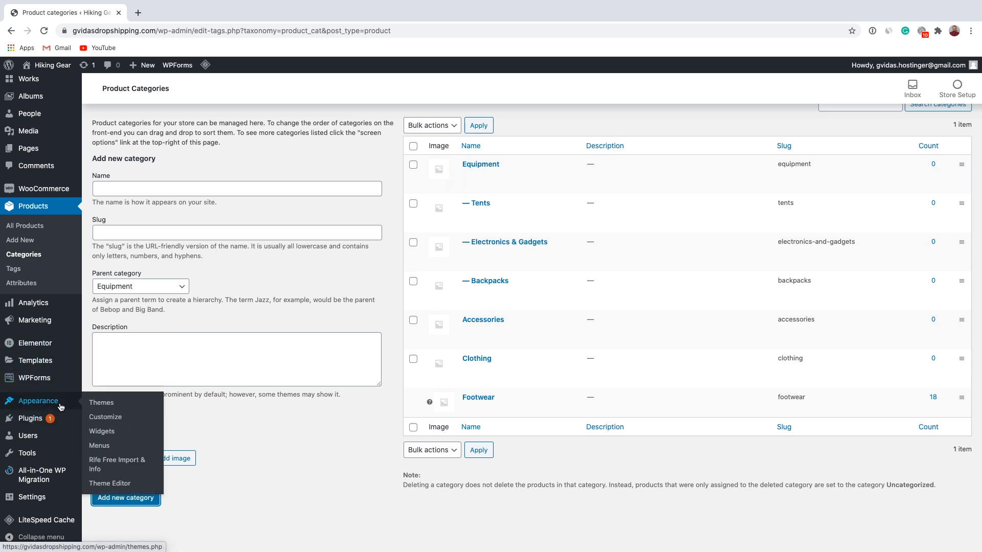
click(99, 445)
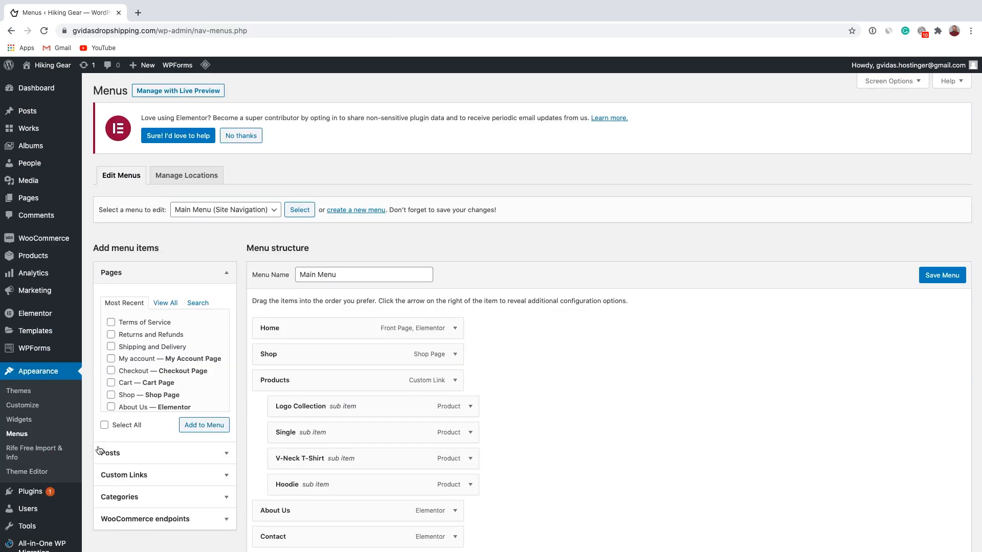
scroll(433, 405, down, 3)
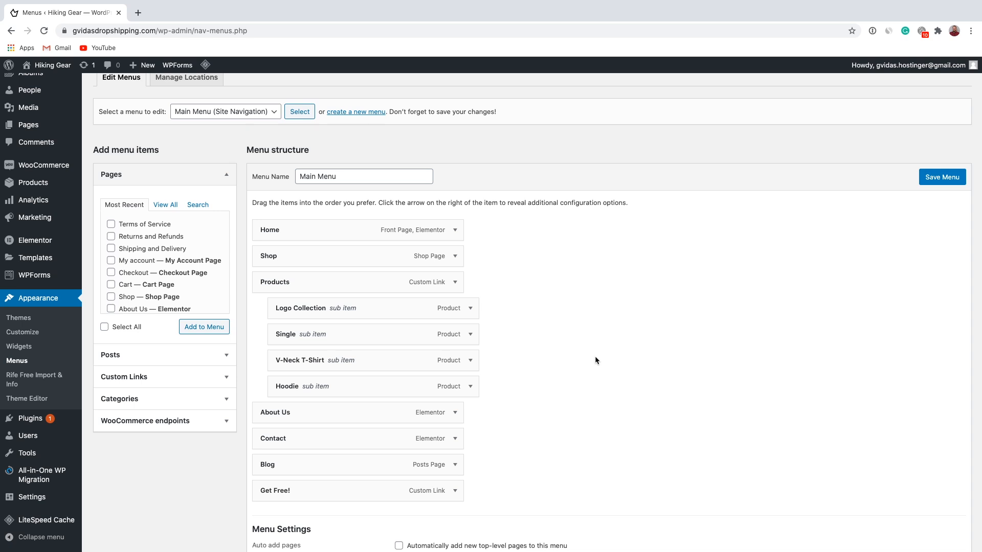
click(454, 257)
click(269, 468)
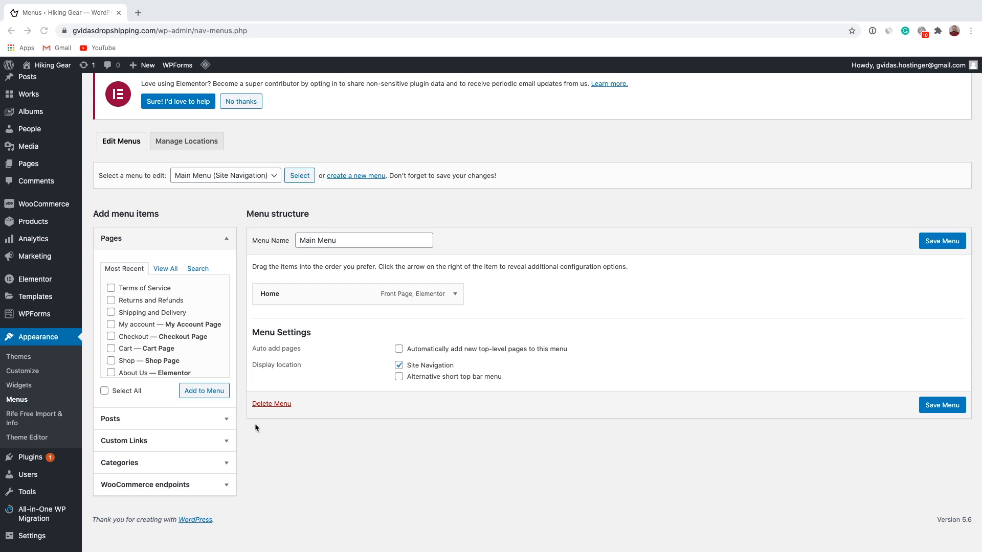
Enter Footwear as the link text for a new custom menu link
click(225, 441)
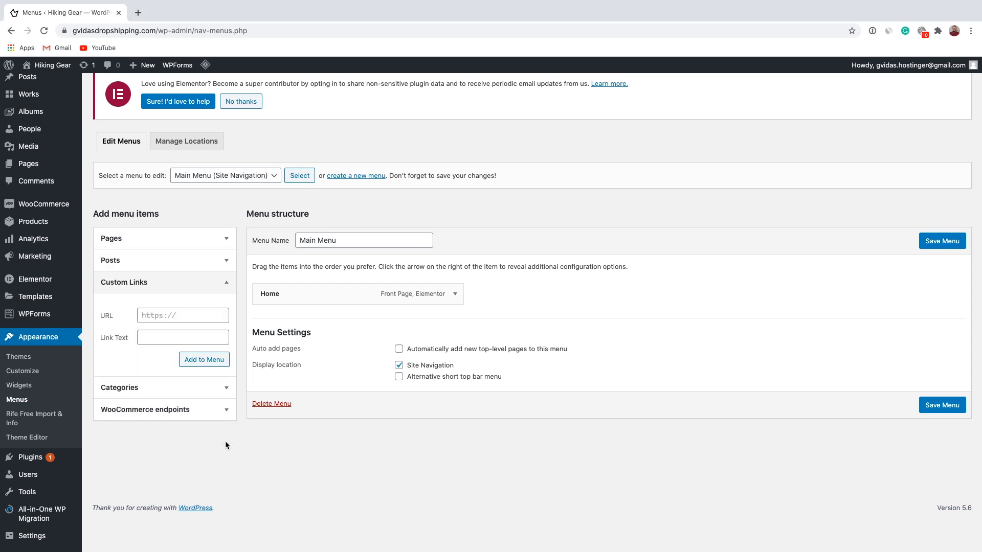
click(185, 337)
text(Footwear)
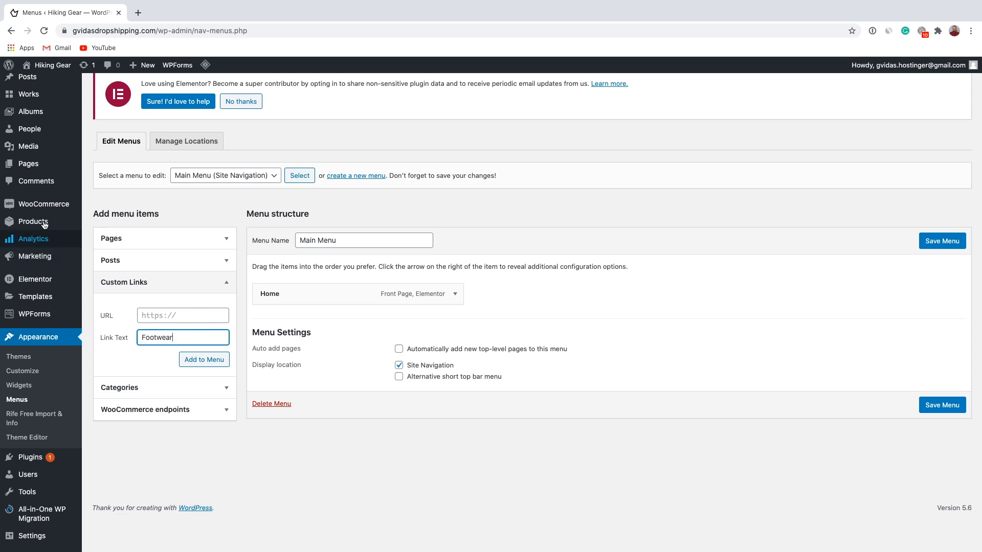
Copy the Footwear category's storefront page address from the product categories list
mouse_move(33, 221)
click(109, 249)
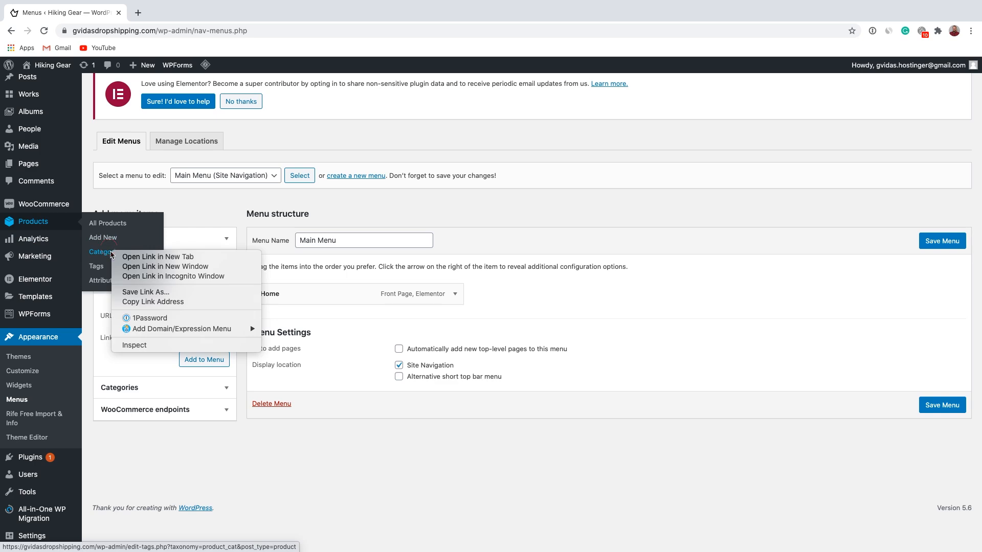
click(123, 255)
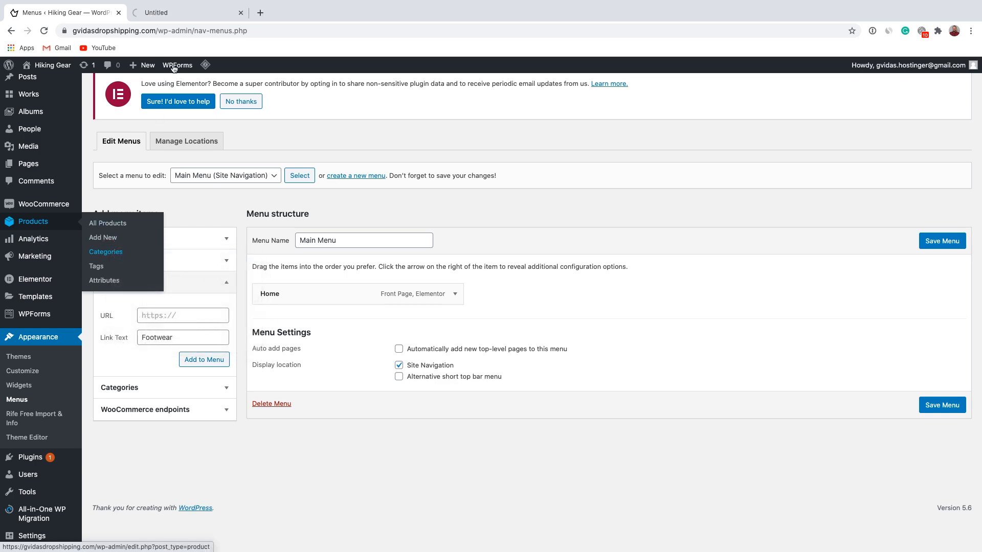
click(190, 13)
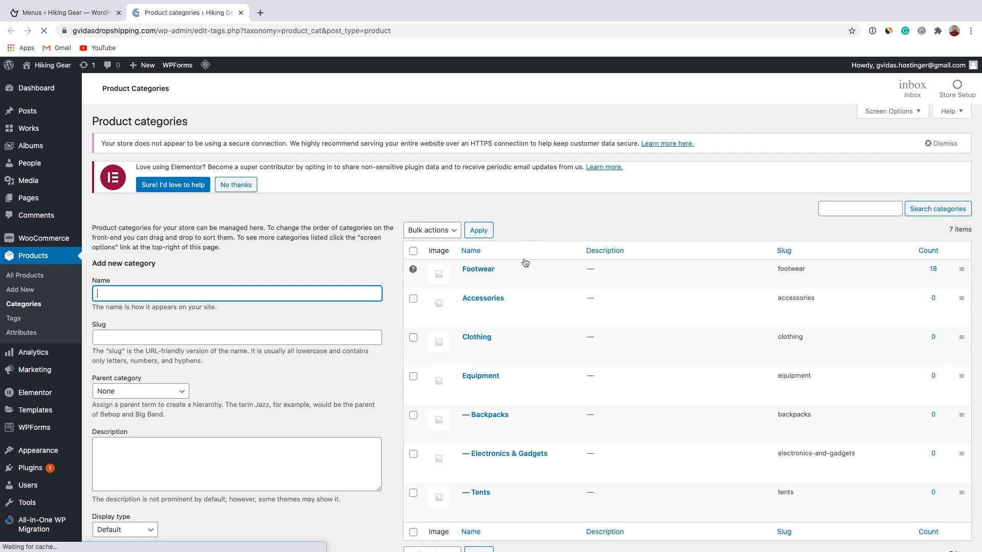
right_click(521, 281)
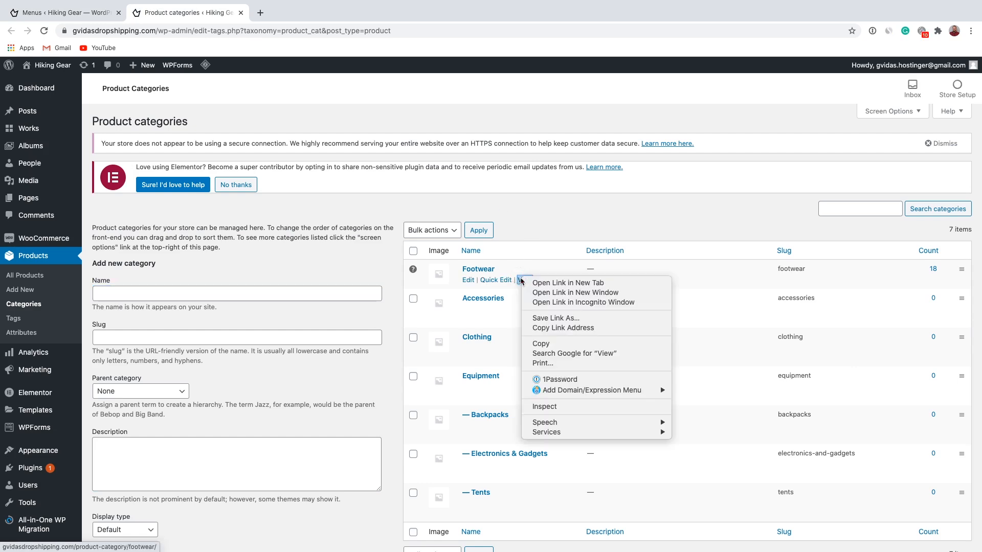
click(533, 285)
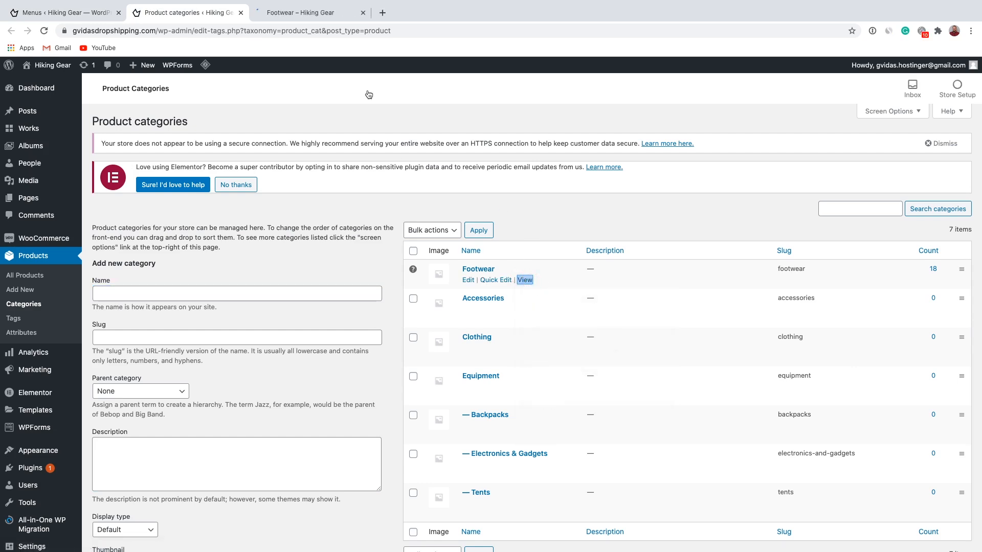
click(315, 12)
click(308, 31)
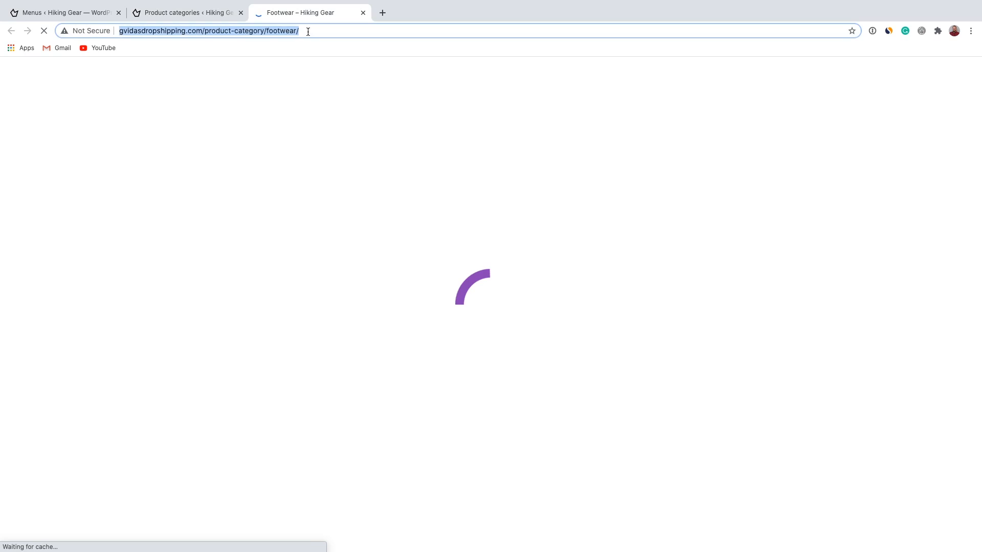
right_click(308, 31)
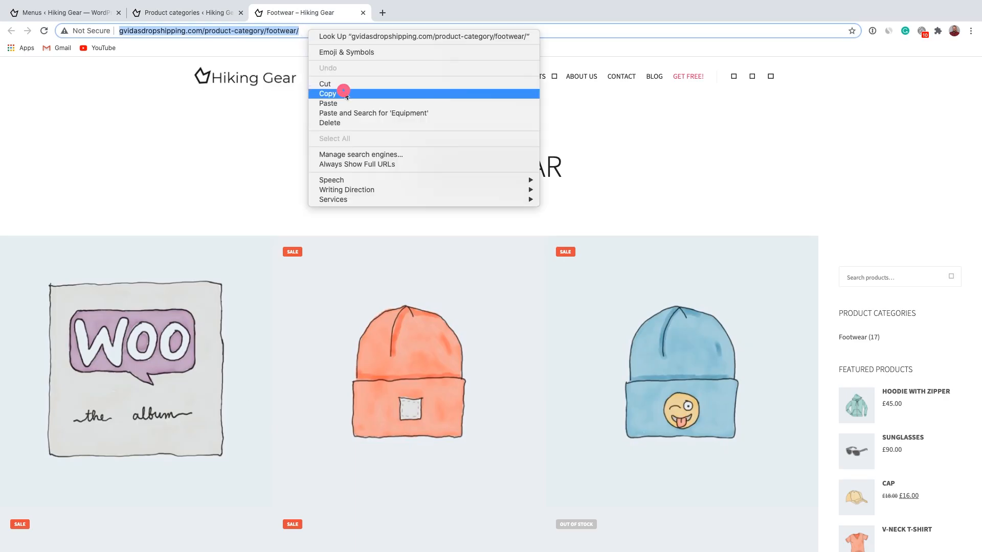
click(340, 93)
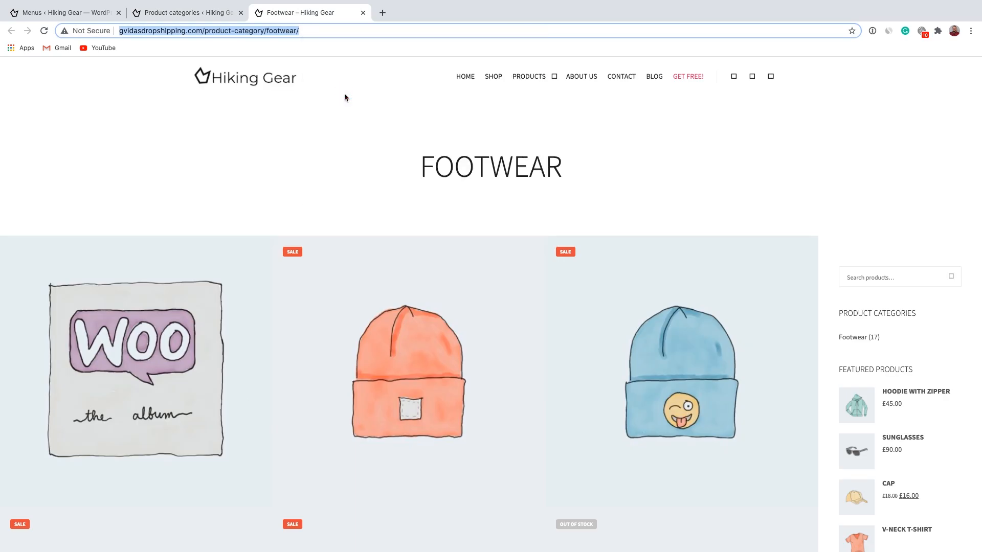
Paste and correct the Footwear address as the link URL, then add it to the Main Menu
click(76, 12)
click(163, 316)
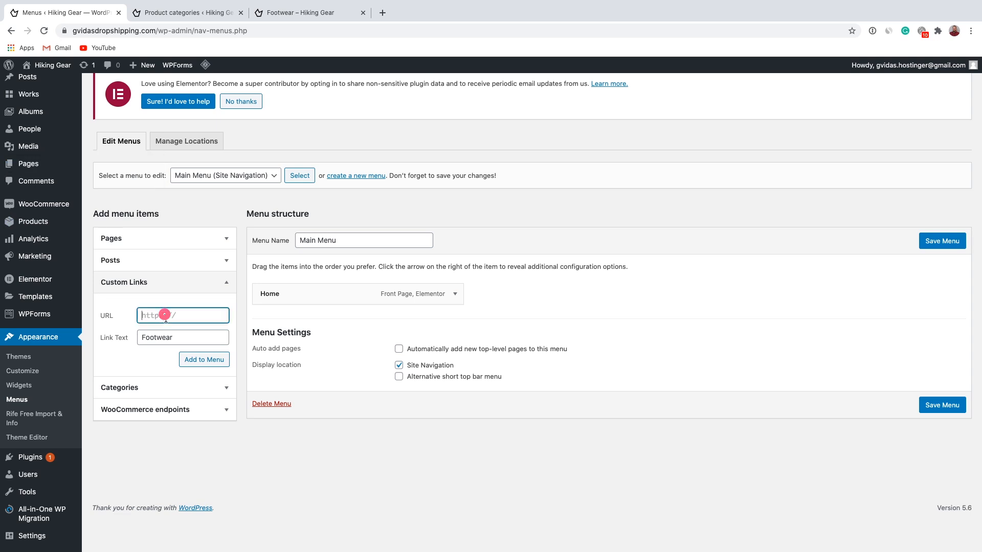
right_click(166, 316)
click(186, 383)
right_click(203, 315)
click(166, 316)
click(168, 316)
key(Left)
key(Left)
key(Left)
key(Left)
key(Left)
key(Left)
key(Left)
key(Left)
key(Left)
key(Left)
key(Left)
key(Left)
key(Left)
key(Left)
key(Left)
key(Left)
key(Left)
key(Left)
key(Left)
key(Left)
key(Left)
key(Left)
key(Left)
key(Left)
text(s)
click(213, 360)
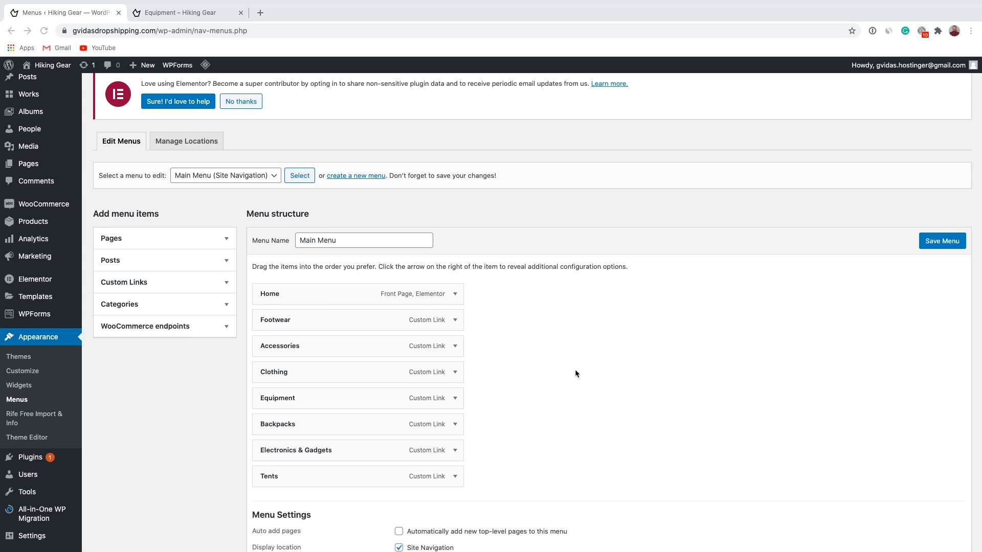
Move Accessories above Footwear and nest Backpacks and Tents under Equipment in the Main Menu
scroll(575, 373, down, 3)
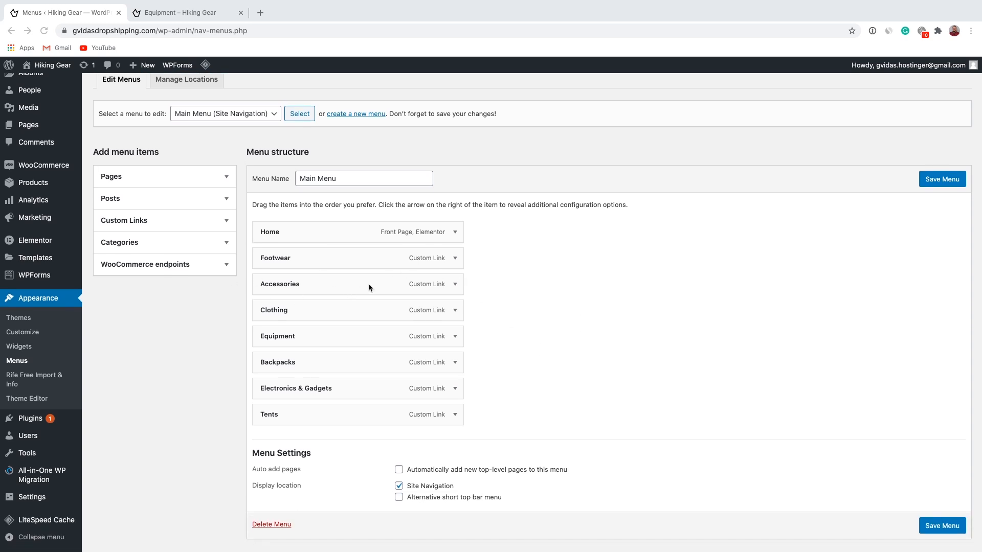
drag(369, 287, 351, 256)
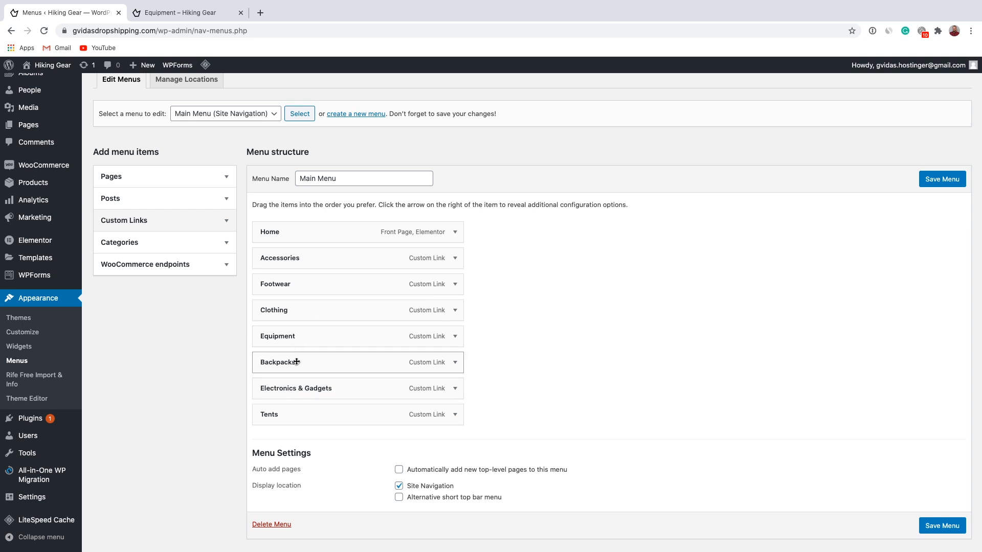
drag(295, 363, 336, 418)
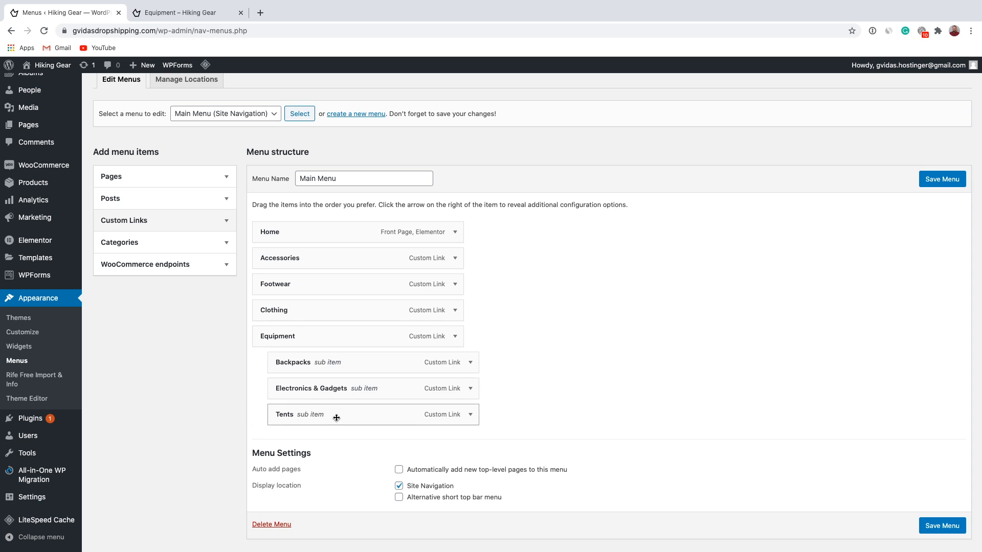
drag(336, 417, 336, 418)
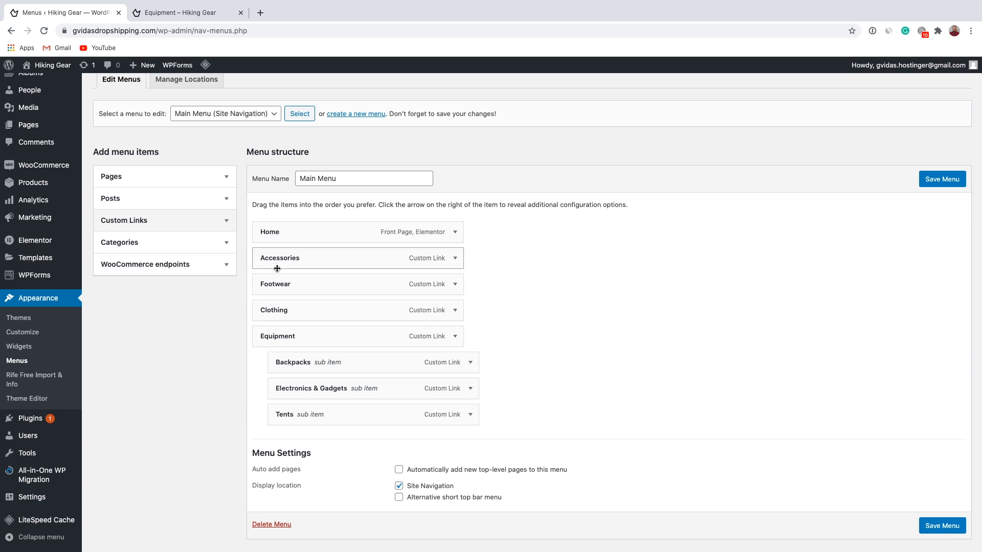
Add the Blog page from the full pages list to the end of the Main Menu
click(226, 177)
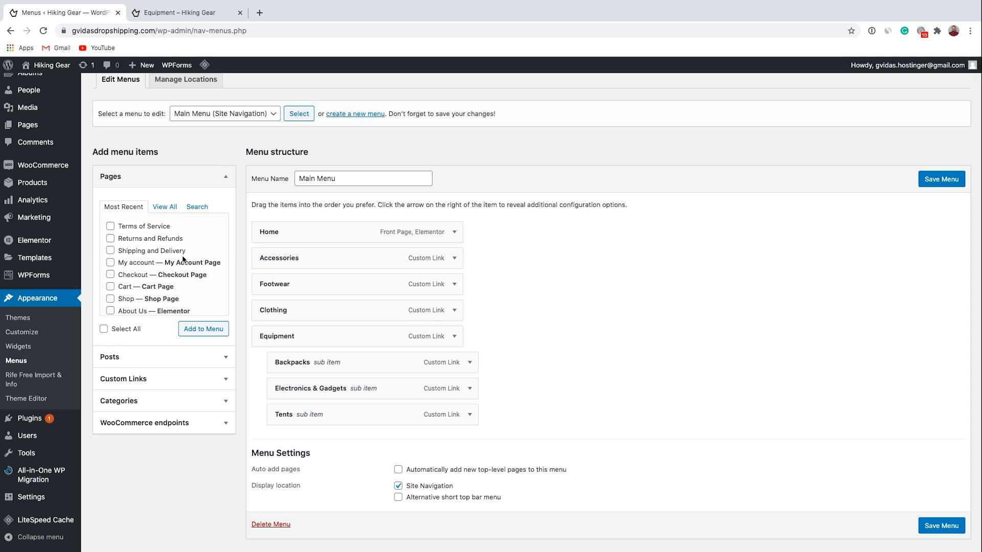
click(165, 207)
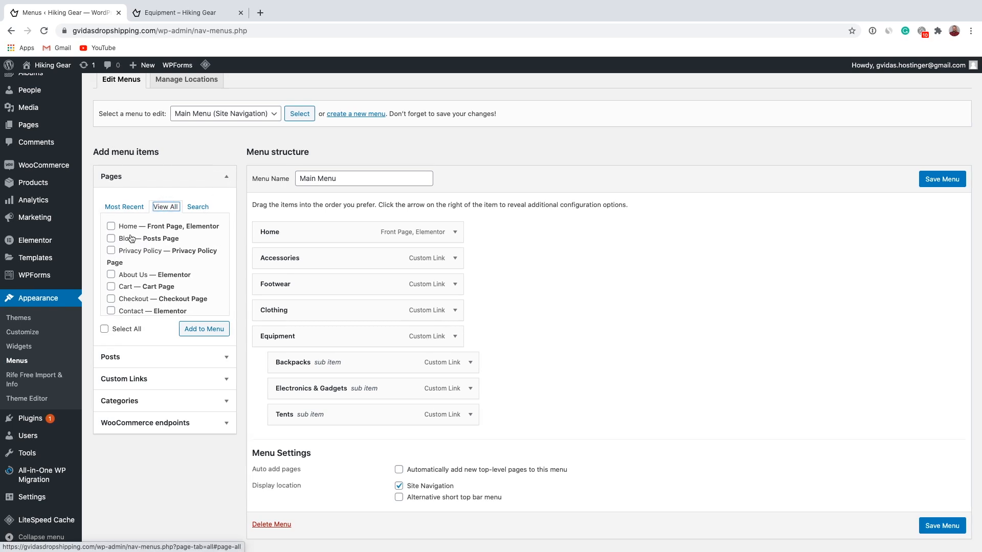
click(111, 239)
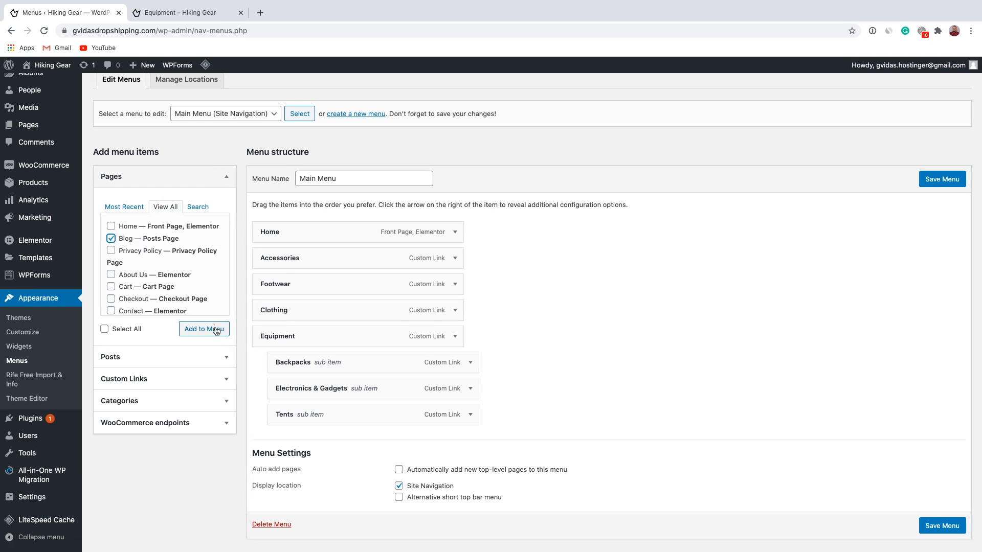
click(216, 329)
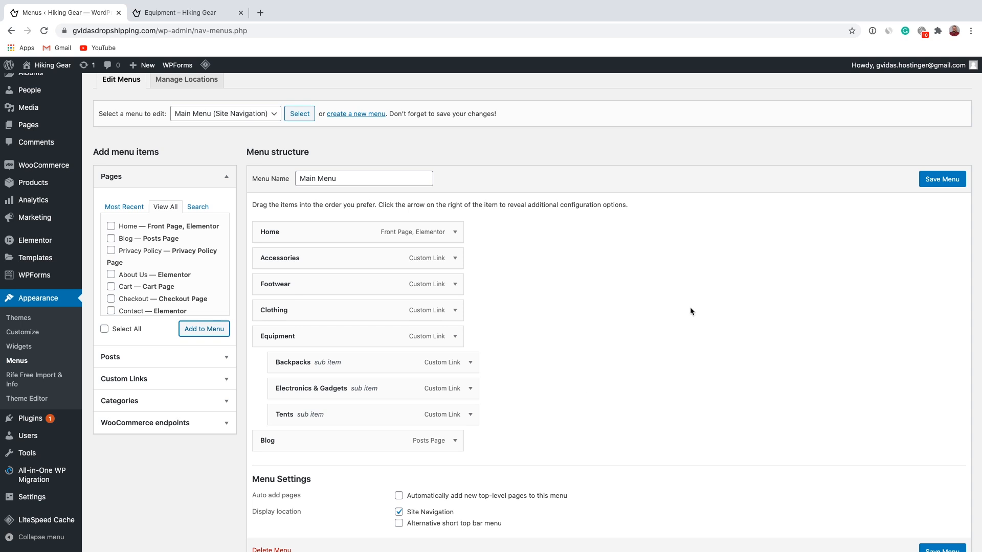
Save the Main Menu, check Equipment's subcategory dropdown on the live storefront, then return to Dashboard
click(937, 179)
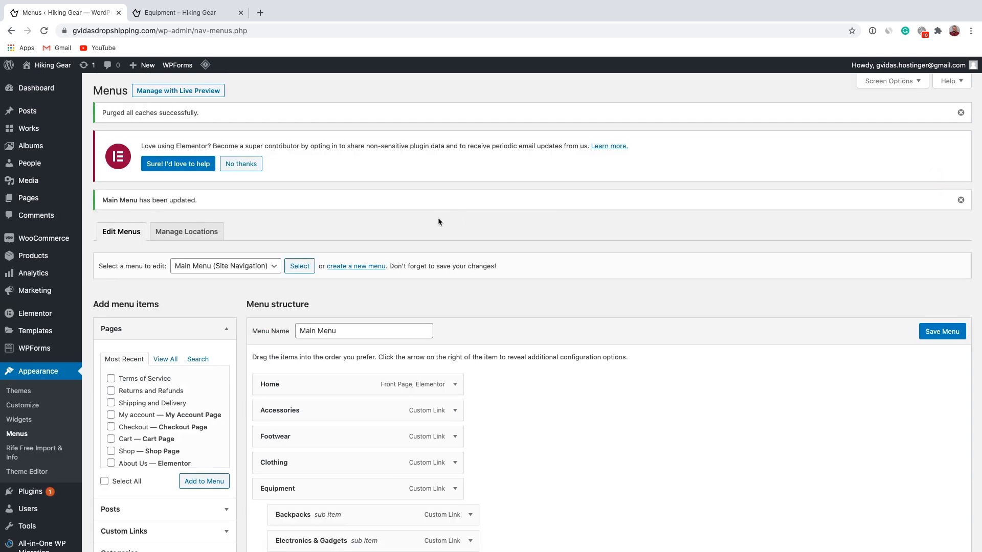
mouse_move(52, 66)
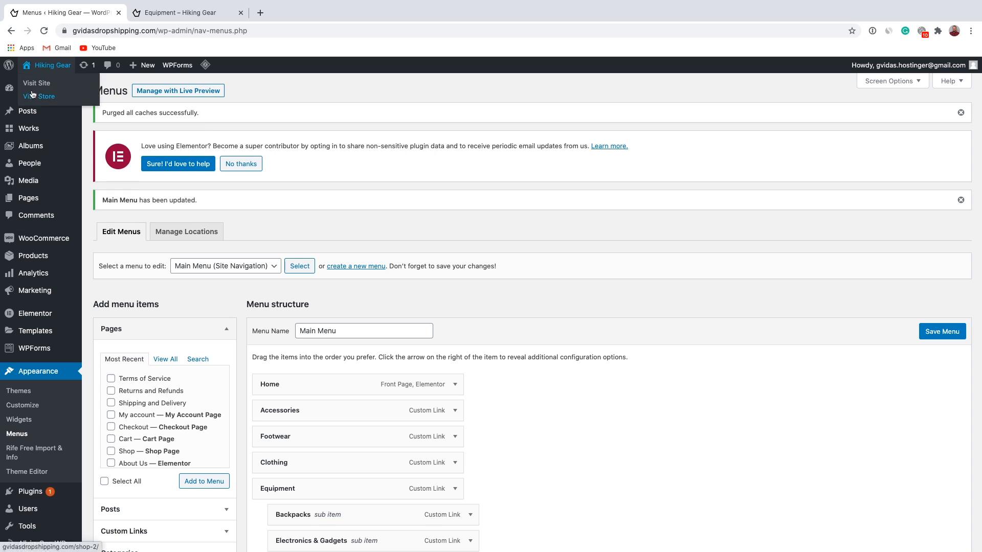
click(37, 84)
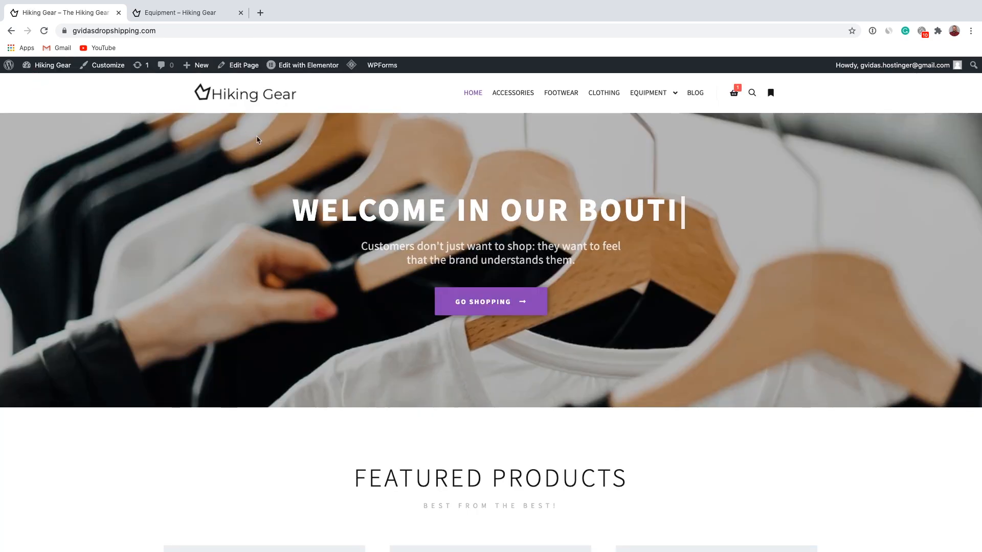
click(675, 96)
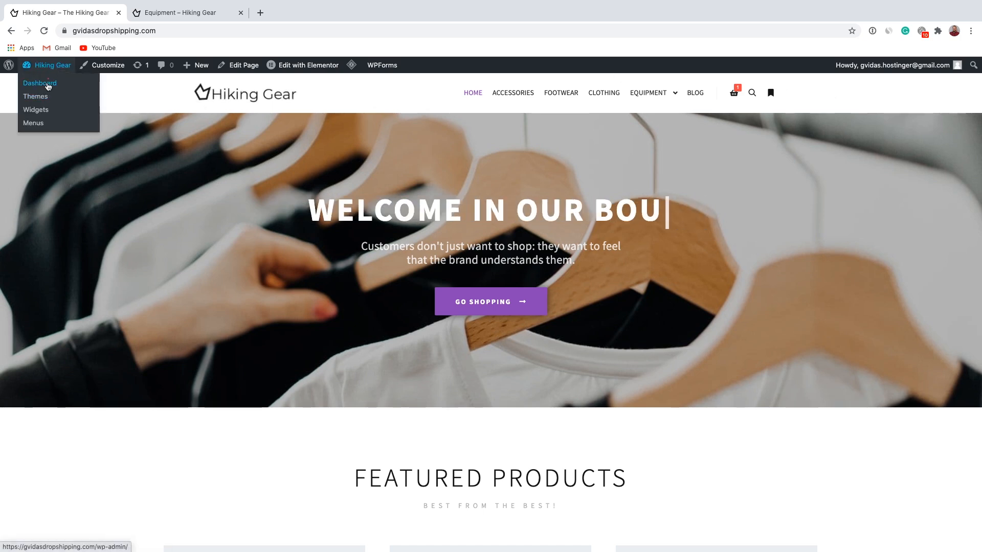
click(49, 85)
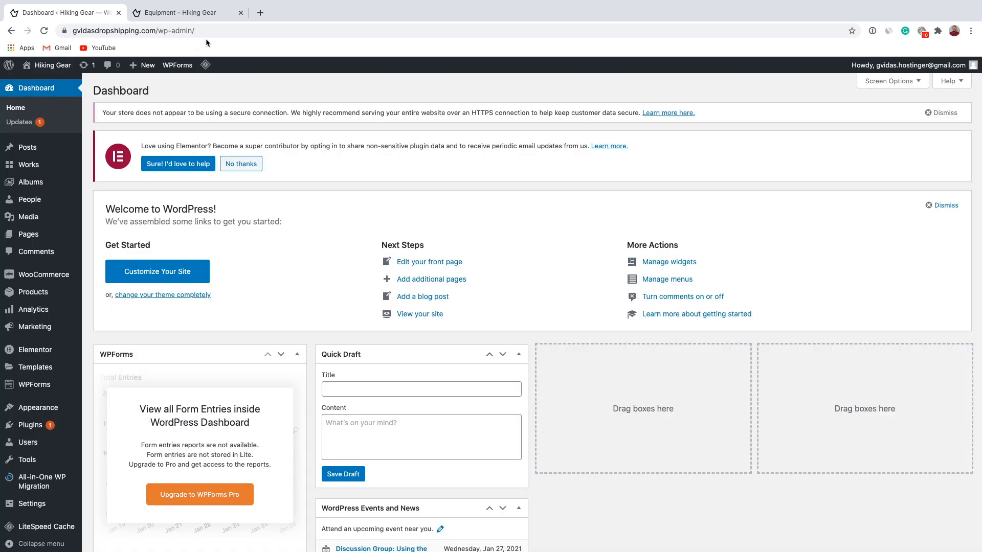
Switch the General settings currency from Pound sterling to United States (US) dollar ($) and save
click(241, 14)
mouse_move(56, 277)
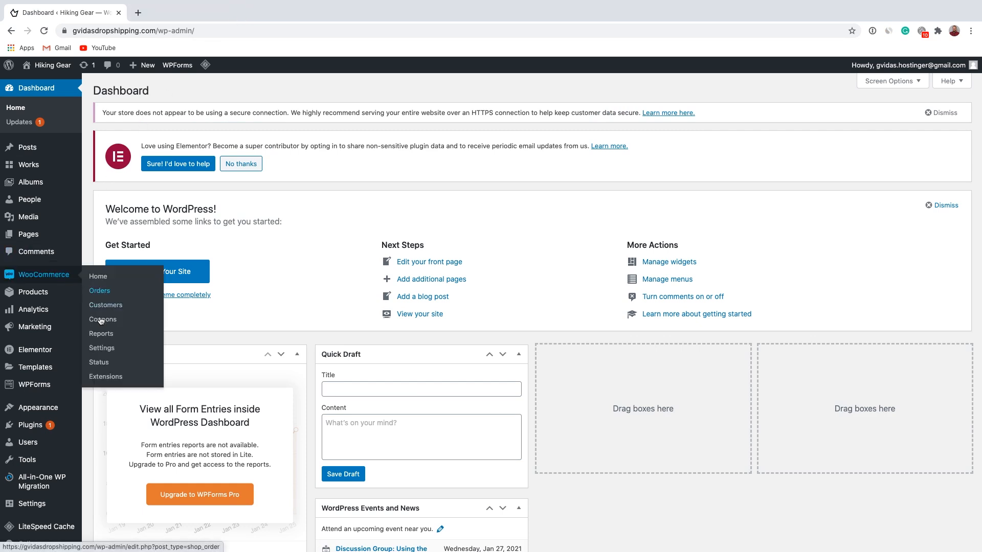
click(105, 351)
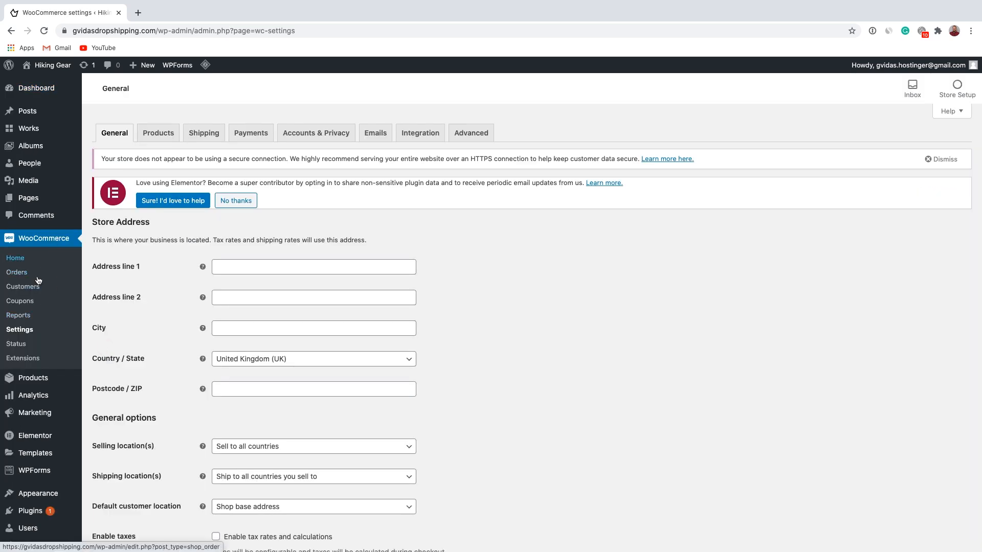
mouse_move(41, 383)
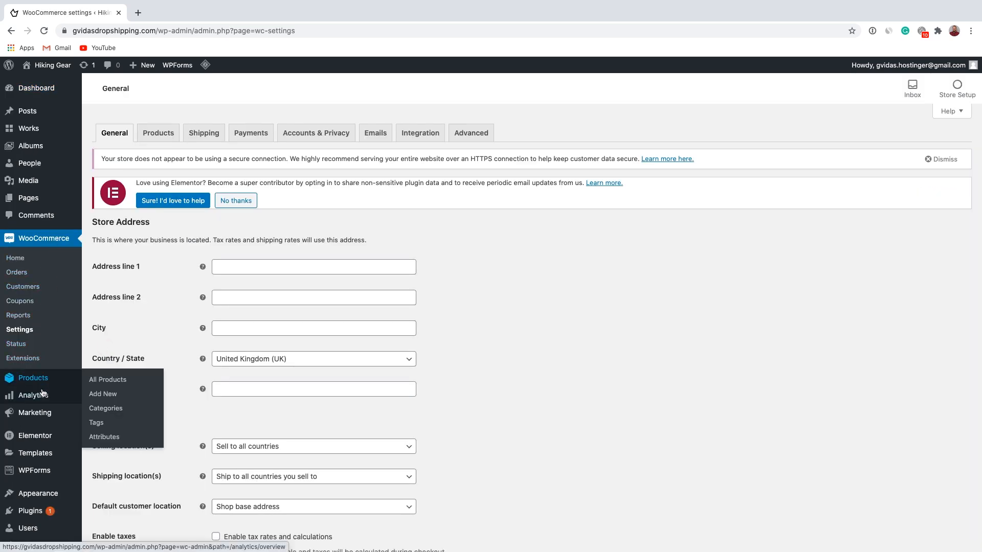
mouse_move(45, 418)
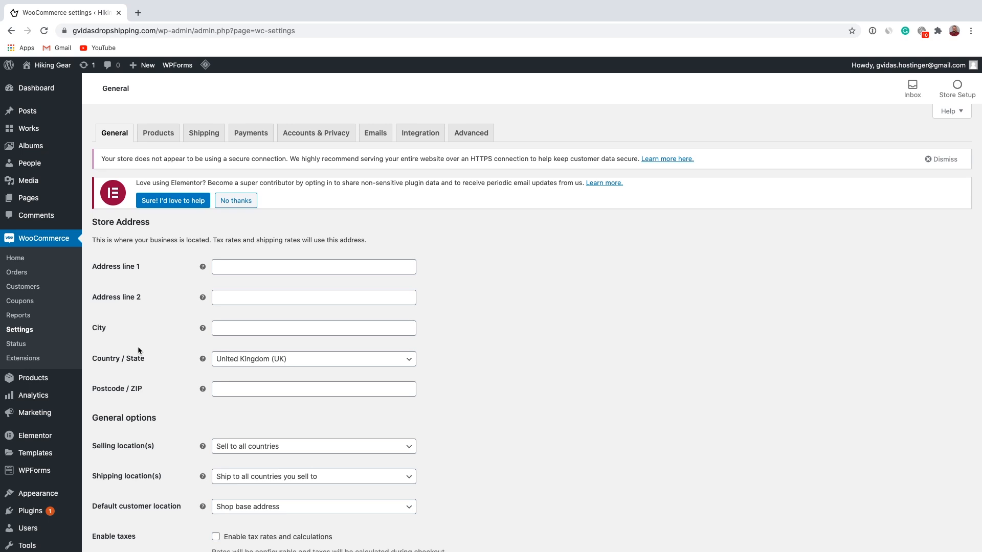
scroll(241, 329, down, 3)
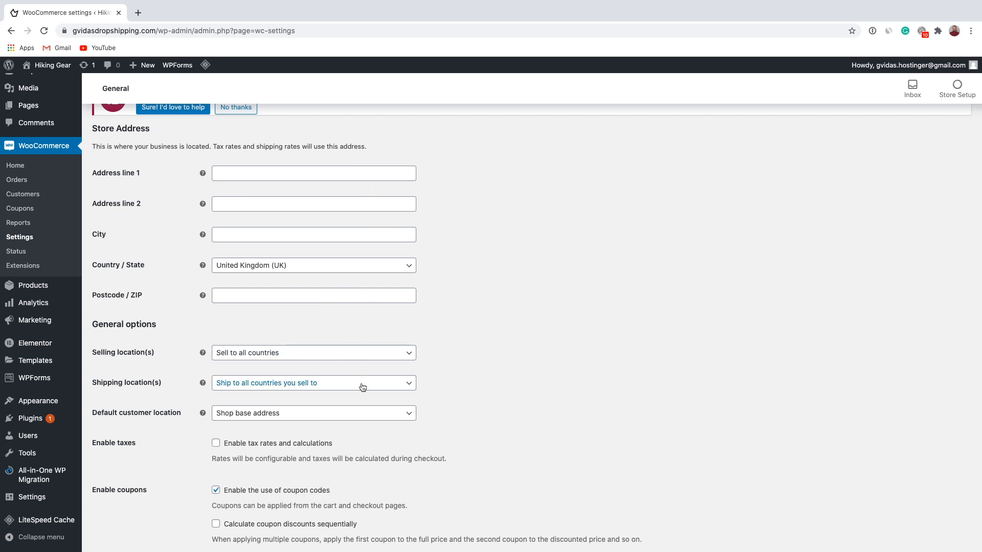
scroll(362, 387, down, 3)
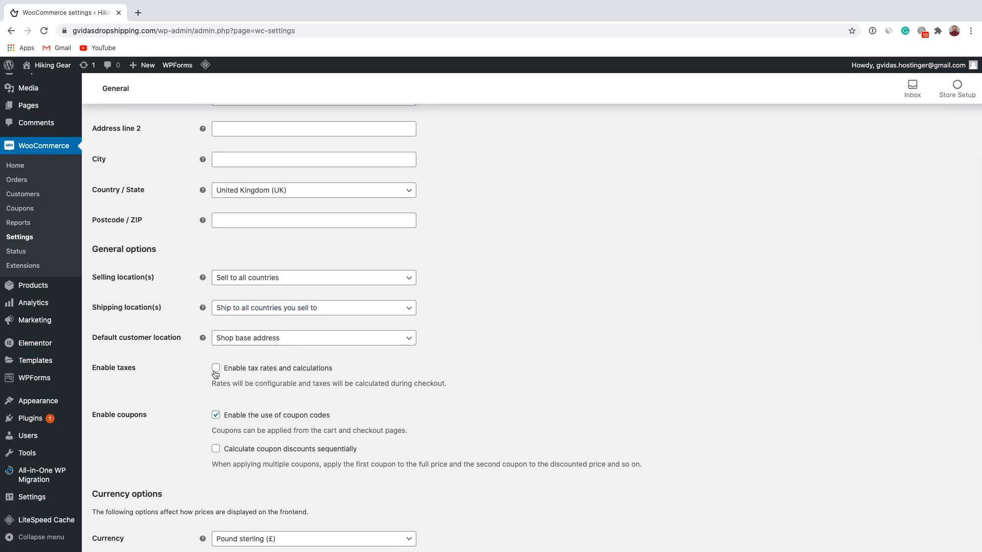
scroll(268, 392, down, 8)
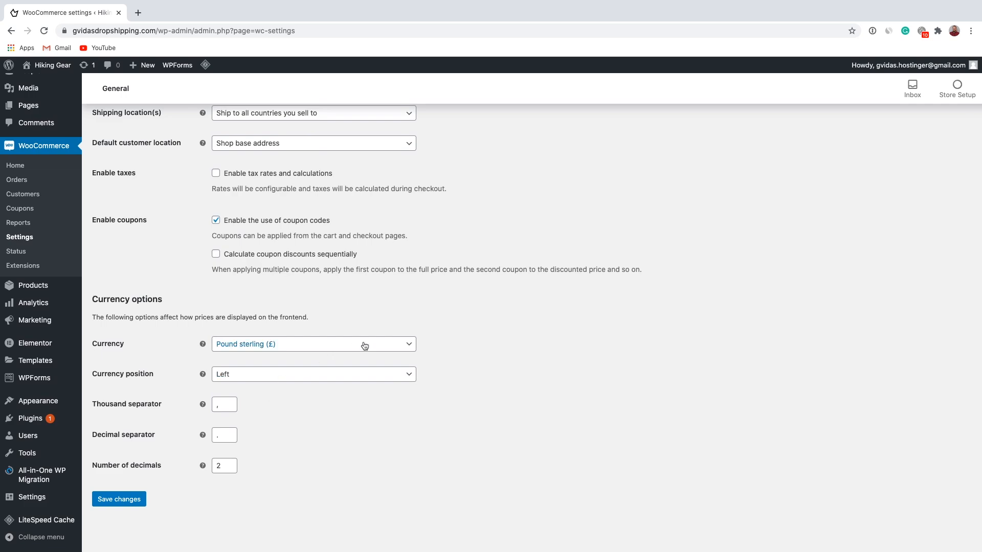
click(390, 349)
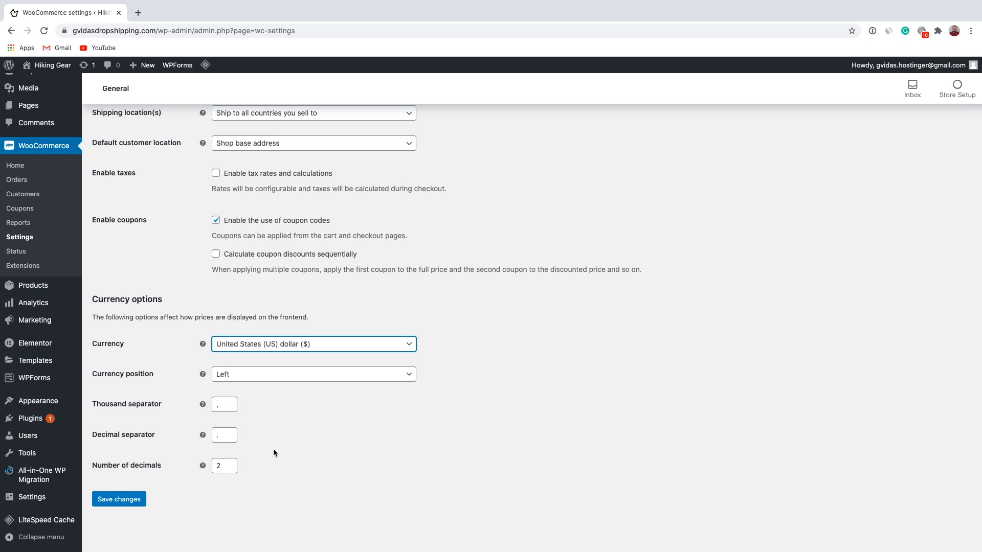
click(122, 500)
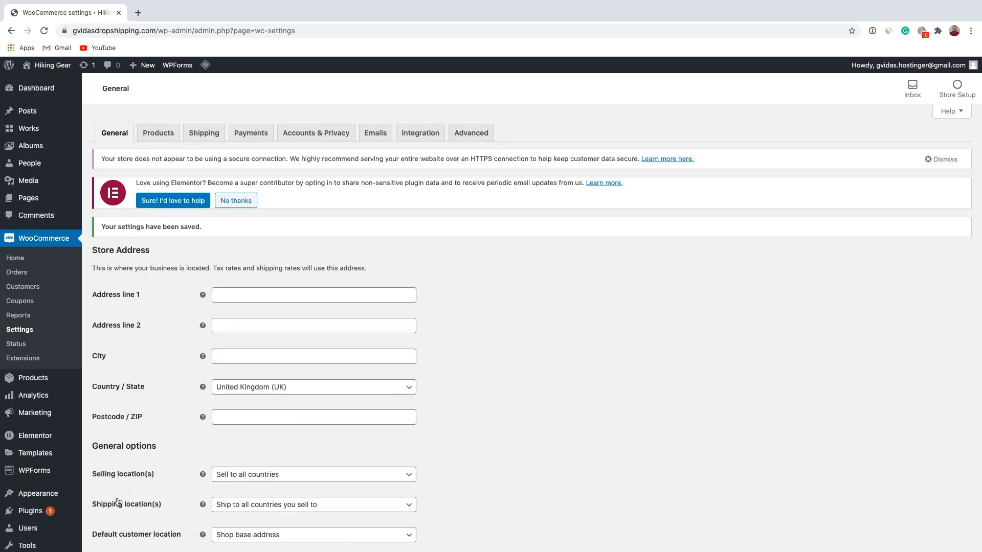
Review the Products settings, then bring up Shipping zones showing only the default uncovered-locations zone
click(158, 133)
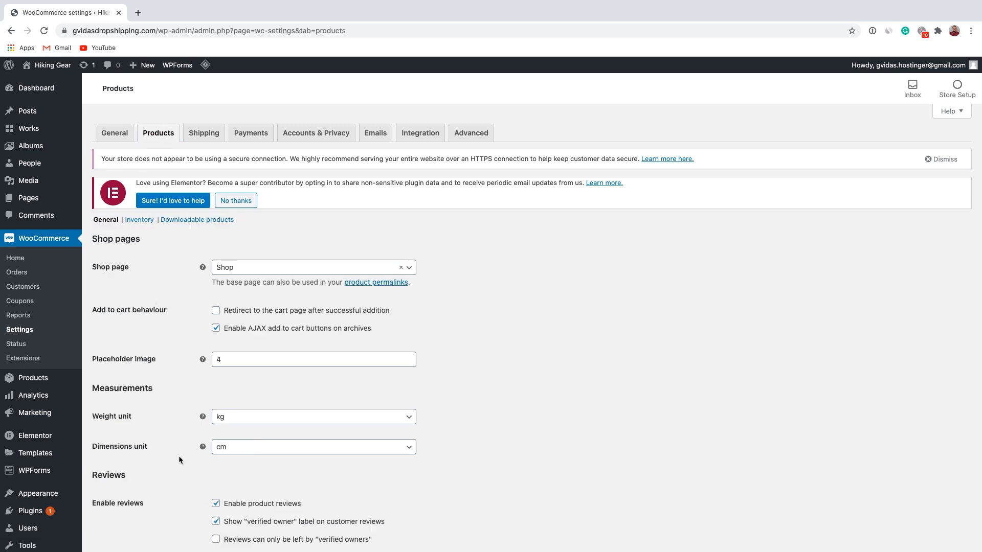
scroll(179, 456, down, 2)
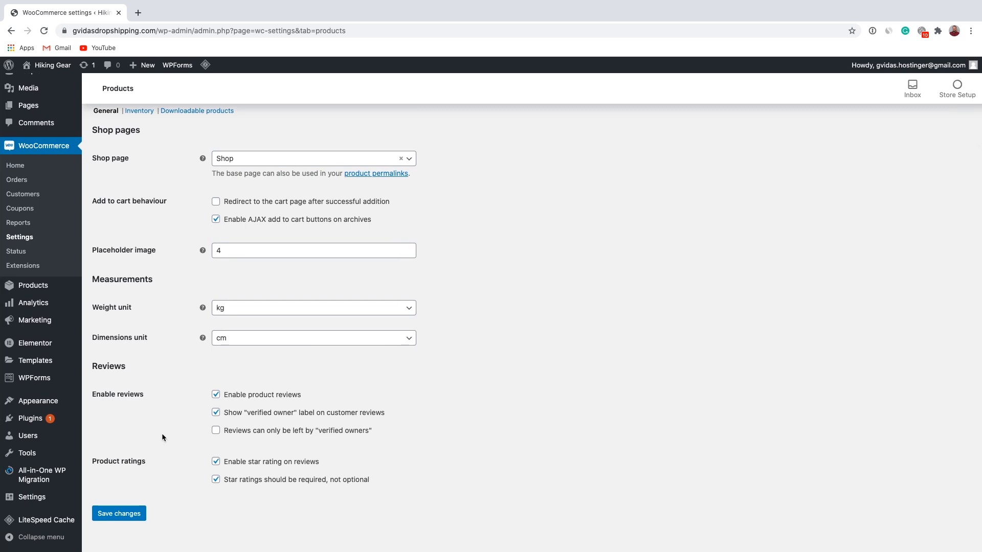
scroll(246, 364, up, 1)
scroll(247, 361, up, 2)
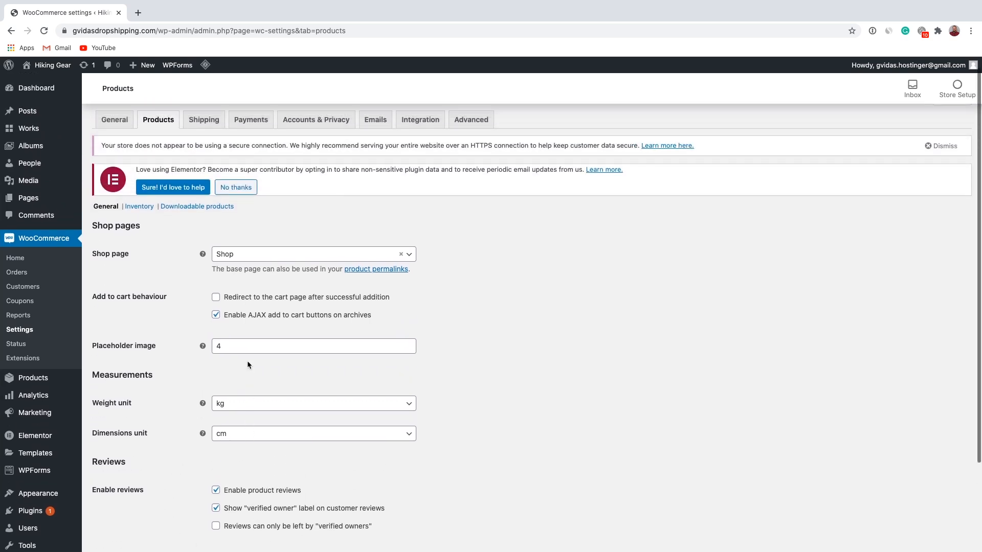
scroll(282, 264, up, 1)
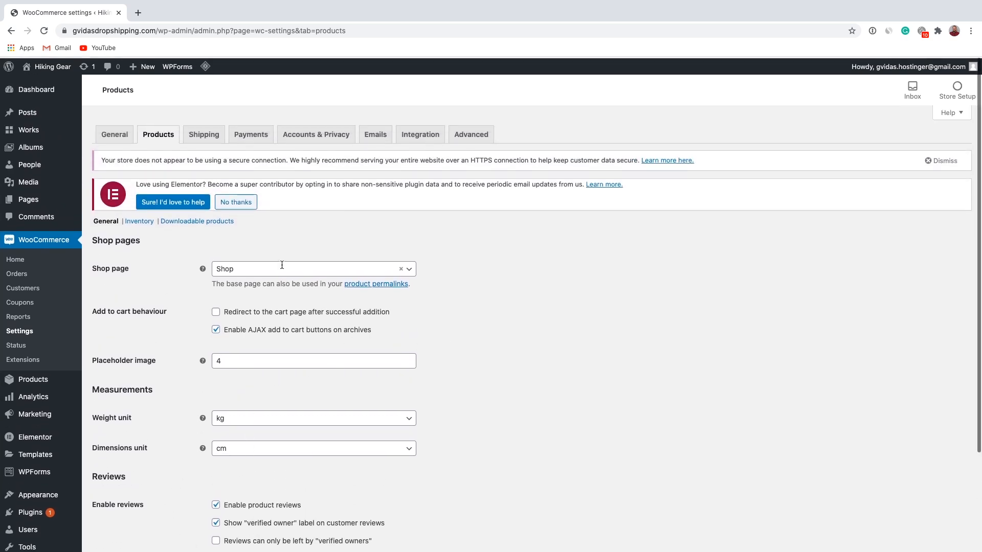
click(204, 133)
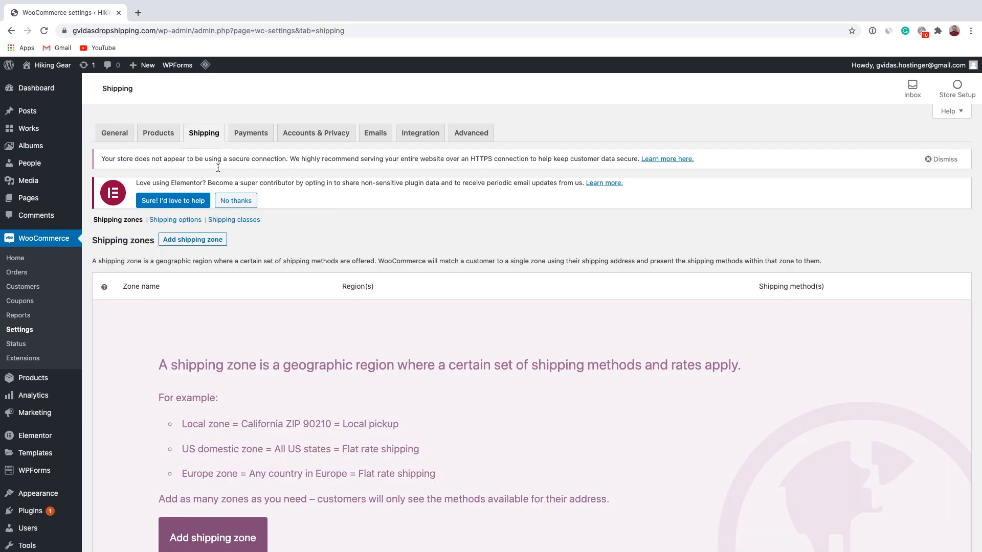
scroll(287, 329, down, 3)
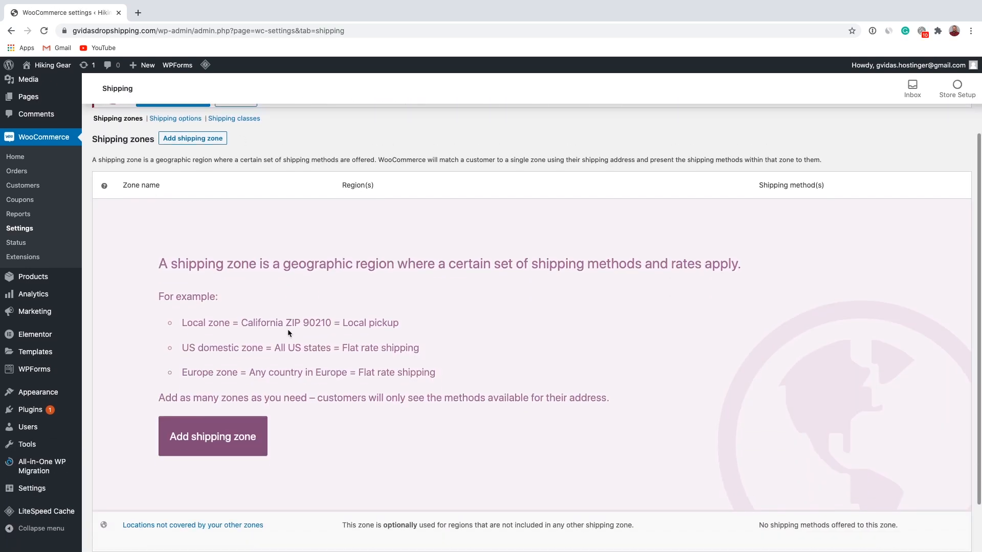
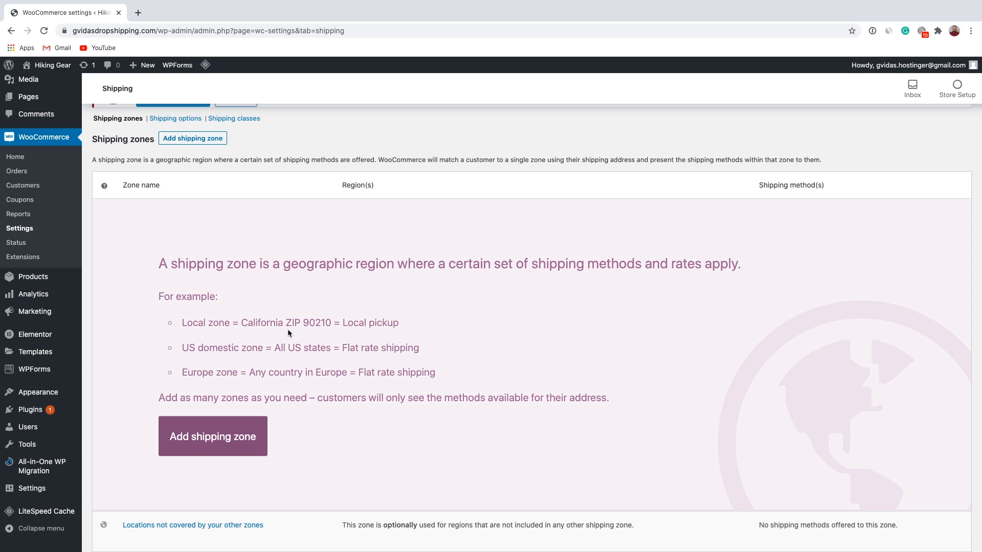
Add a shipping zone named Worldwide with a Free shipping method, then return to Shipping zones, confirming Leave
scroll(287, 333, down, 1)
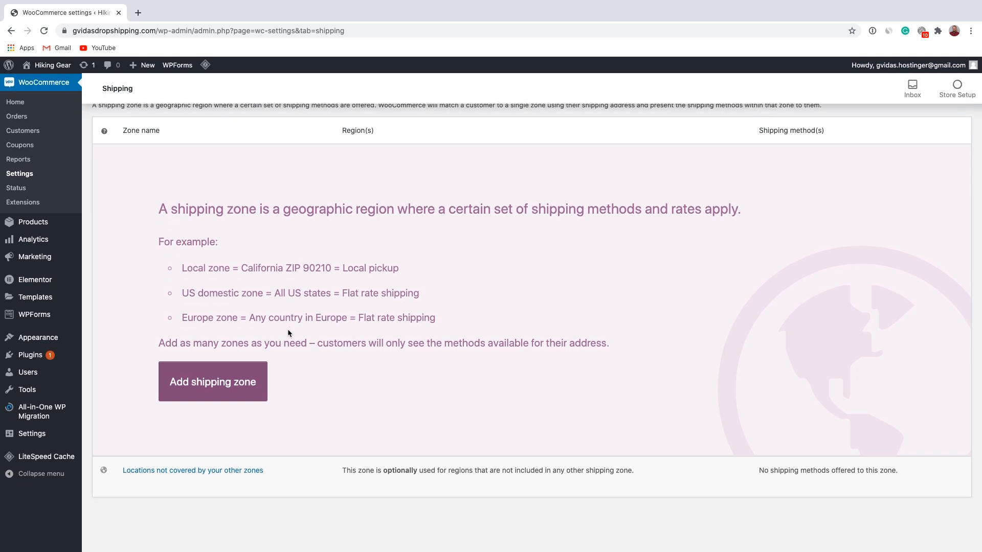
click(215, 388)
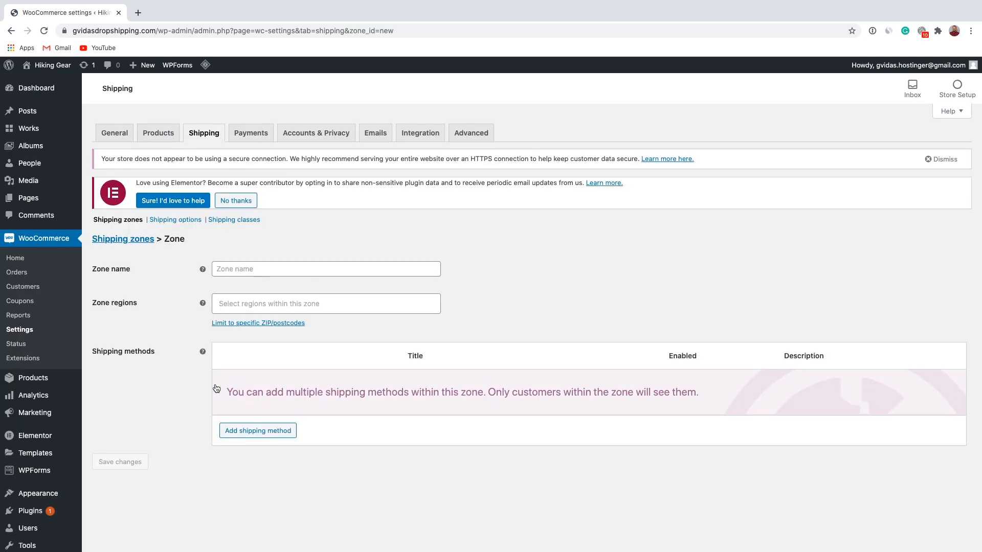
click(274, 269)
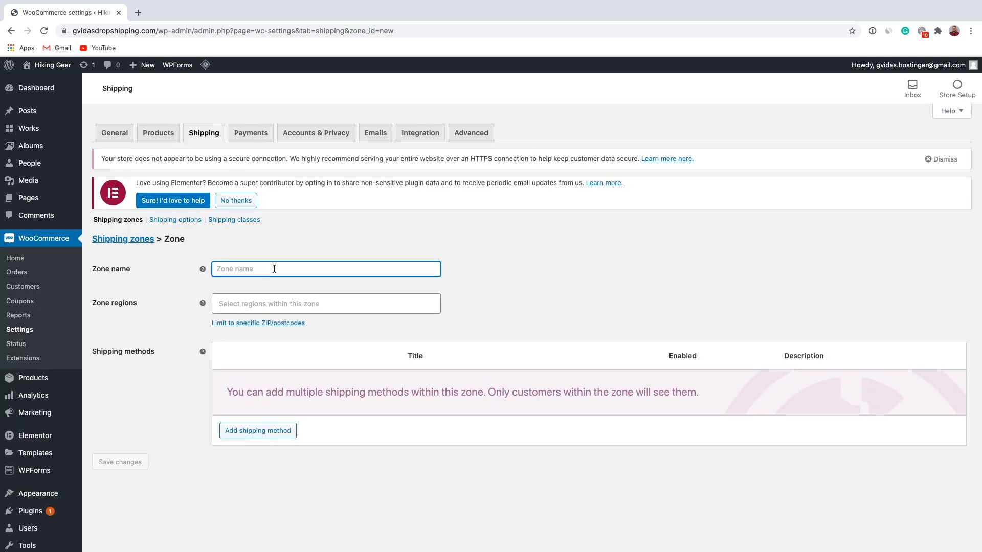
text(Worldwide)
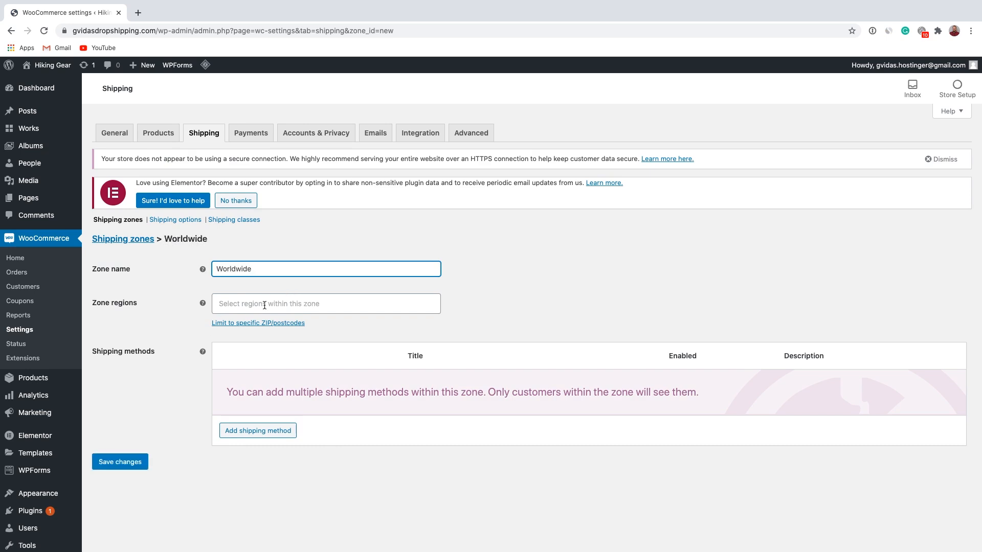
click(273, 433)
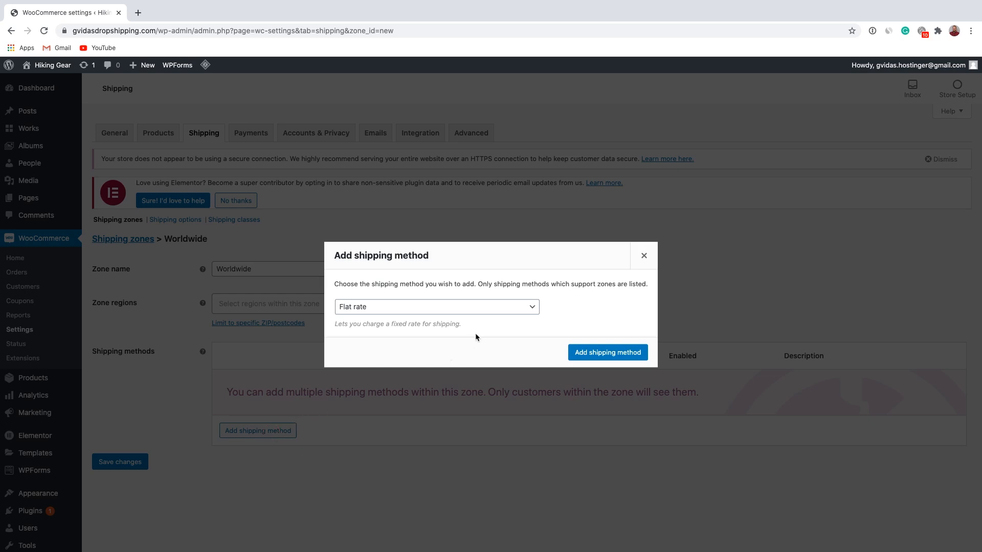
click(524, 315)
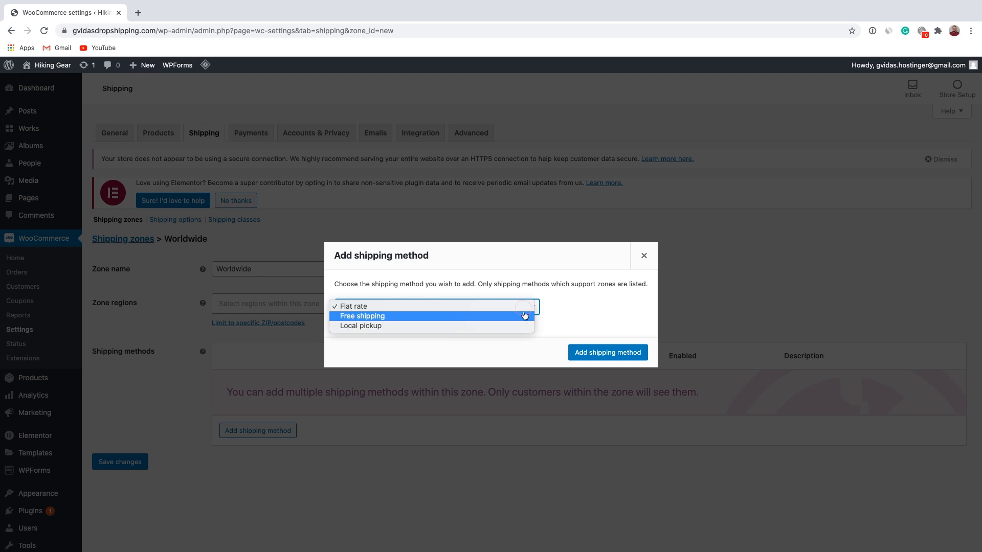
click(486, 317)
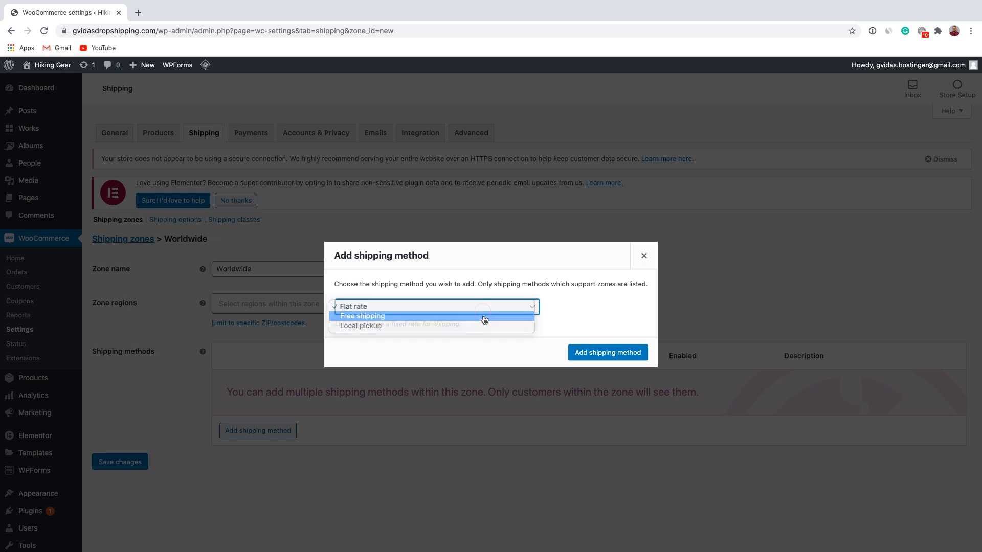
click(604, 353)
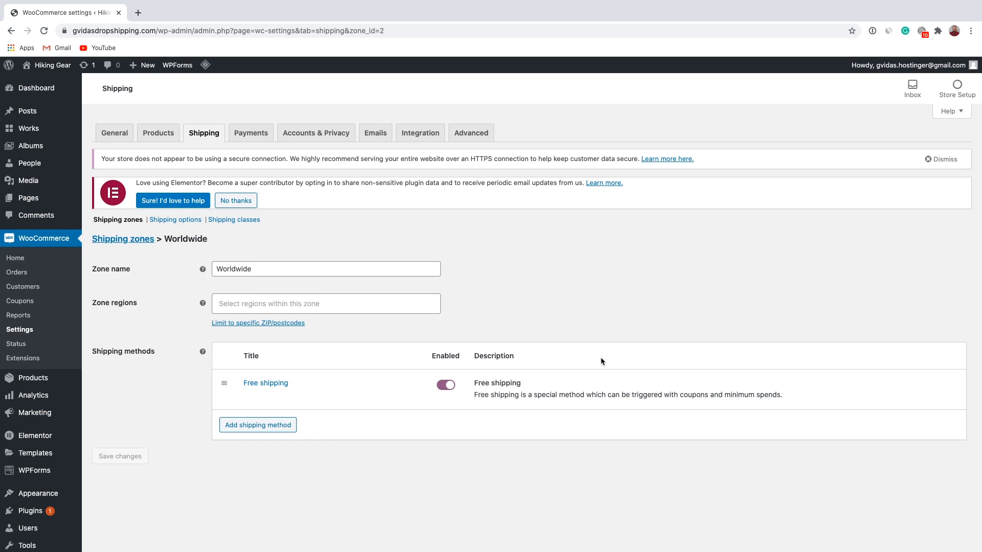
click(131, 238)
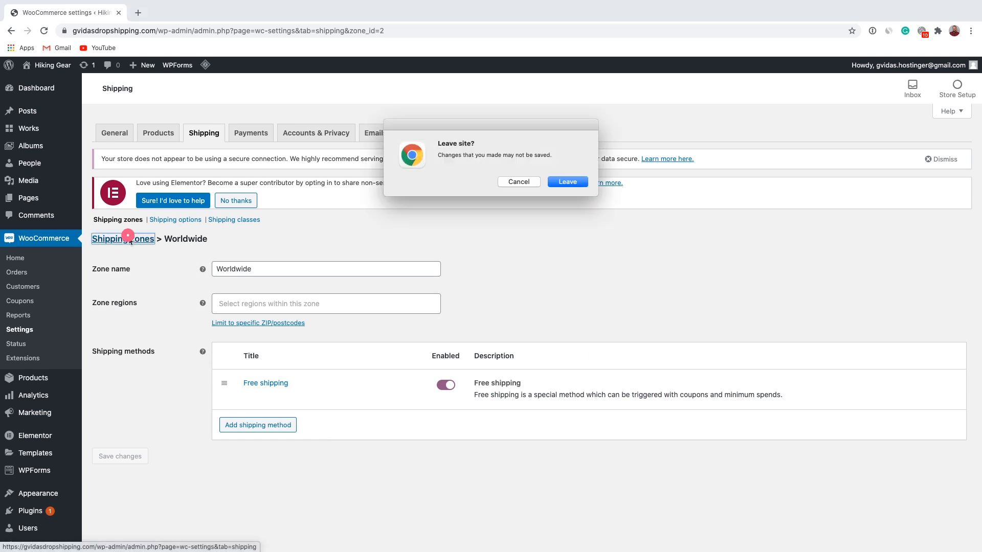
click(566, 183)
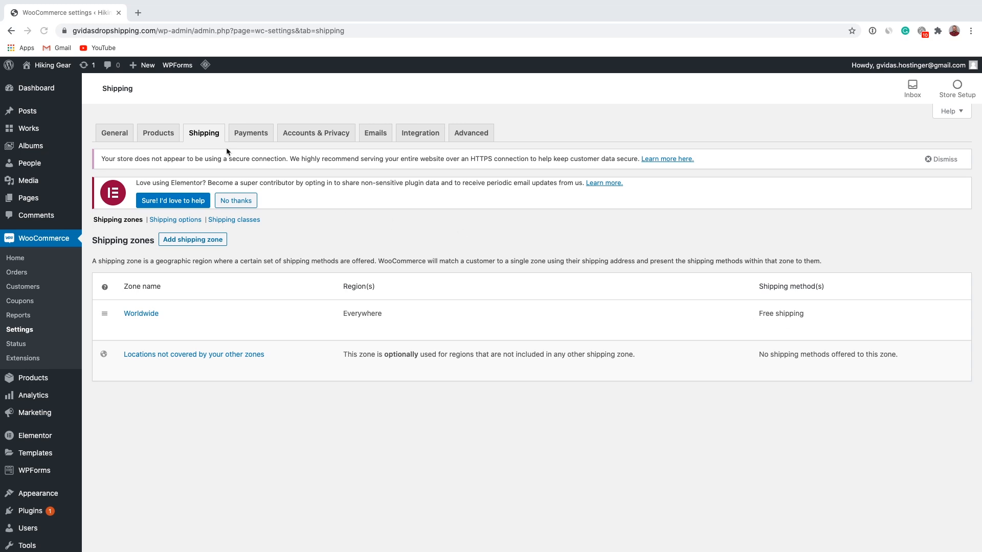
Enable PayPal Standard in Payments, save its settings, and go back to the payment methods list
click(242, 135)
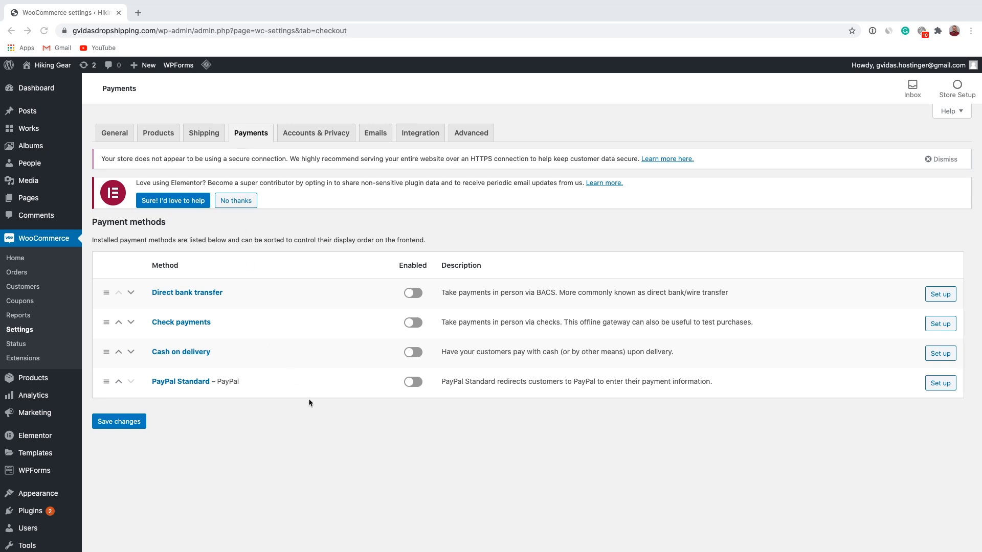
click(413, 381)
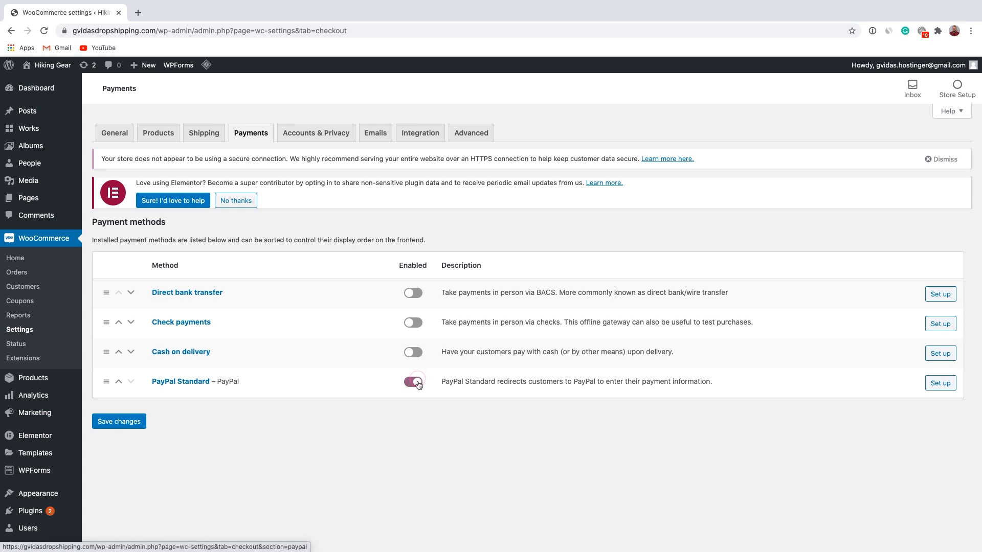
click(940, 389)
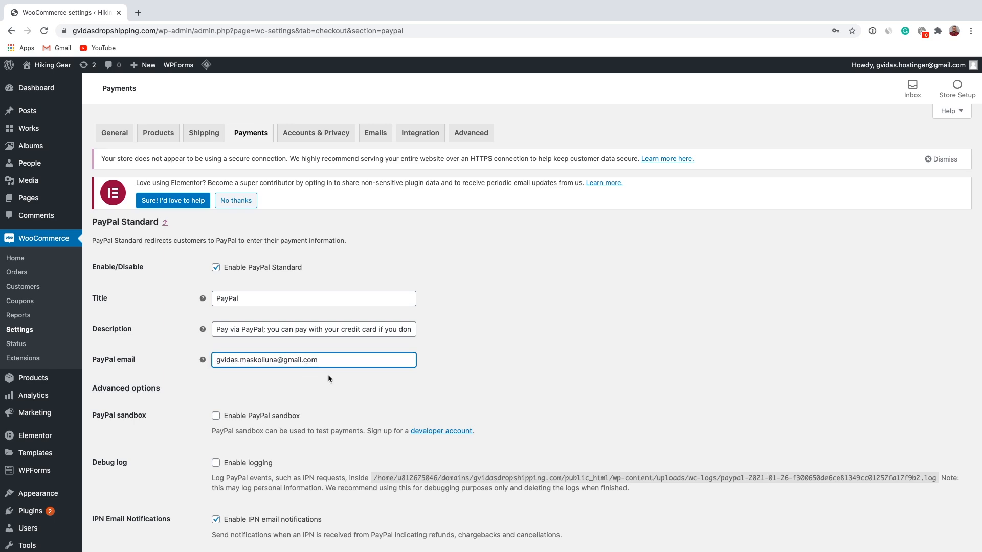
scroll(328, 375, down, 3)
scroll(328, 375, down, 6)
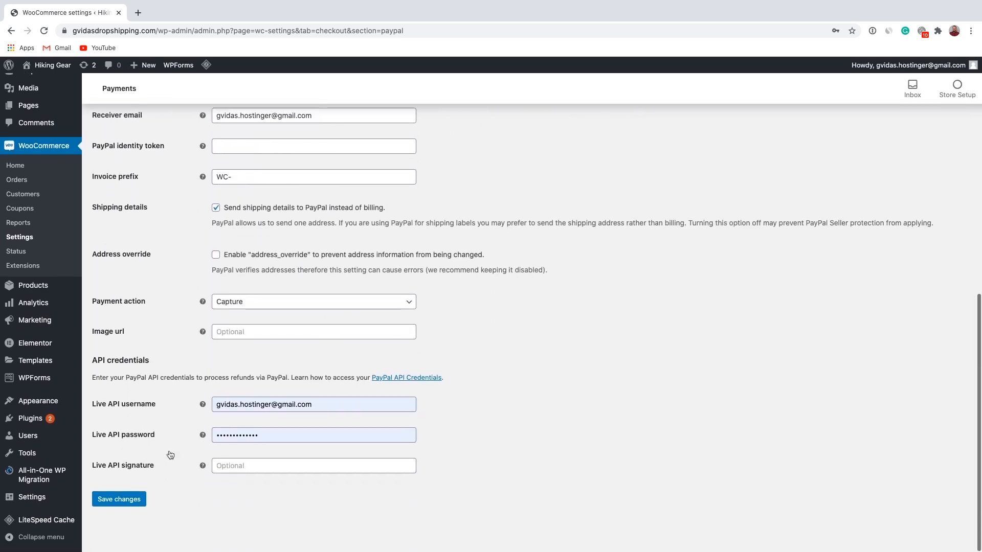
click(121, 501)
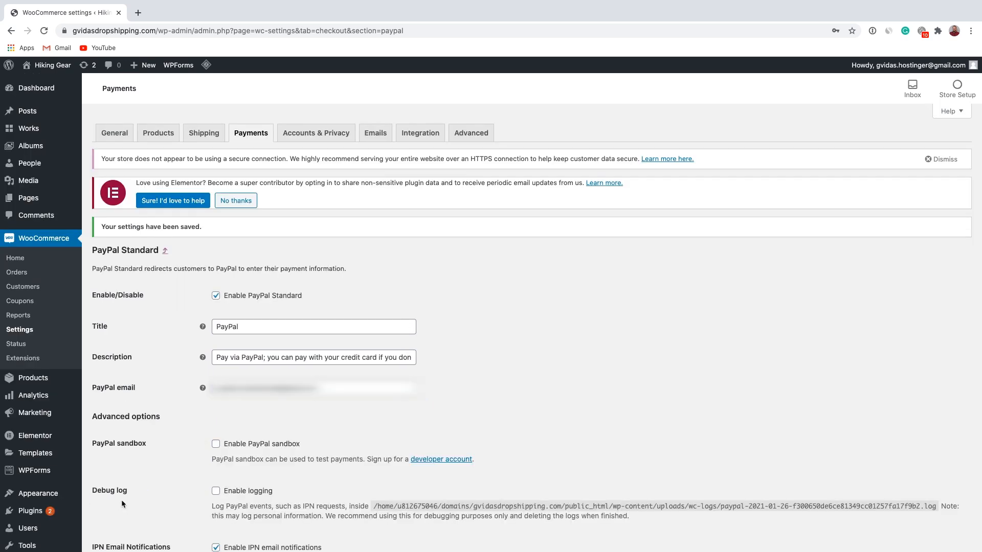
click(165, 252)
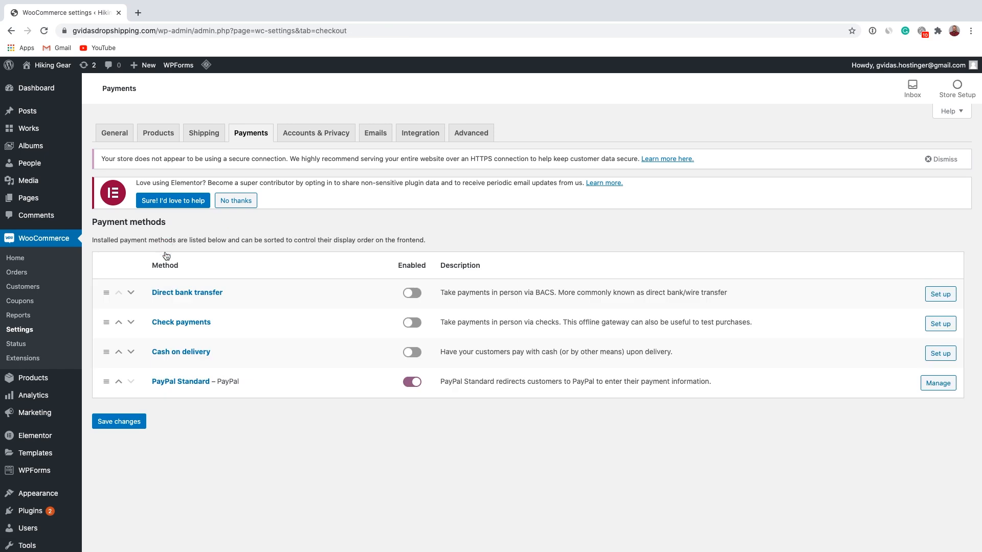
Search the plugin directory for 'stripe', then install and activate the WooCommerce Stripe Payment Gateway
mouse_move(40, 511)
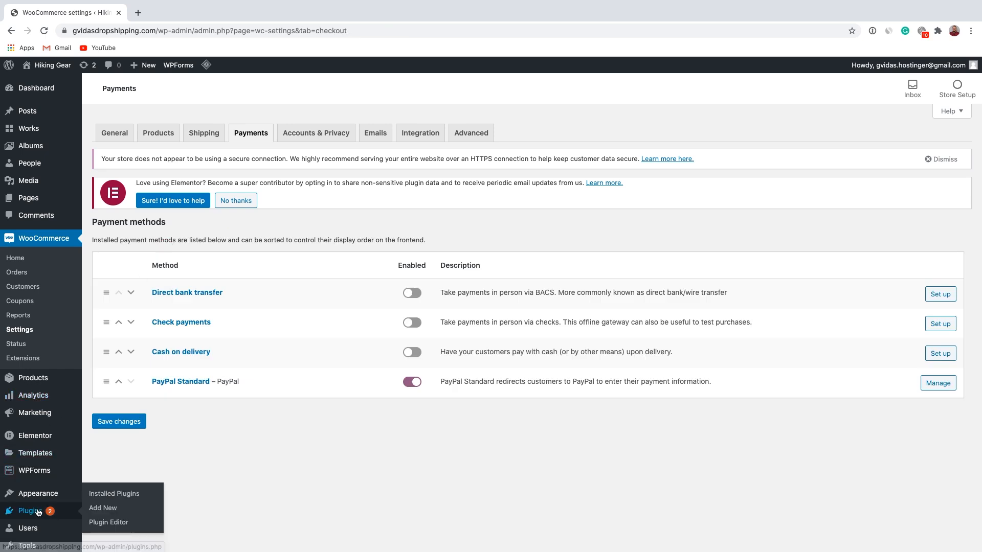
click(102, 509)
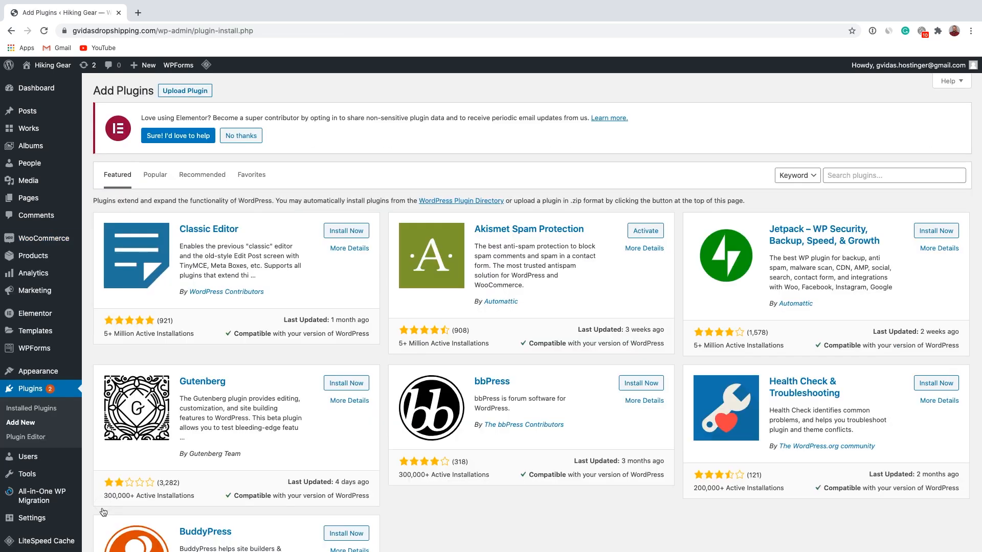
click(873, 177)
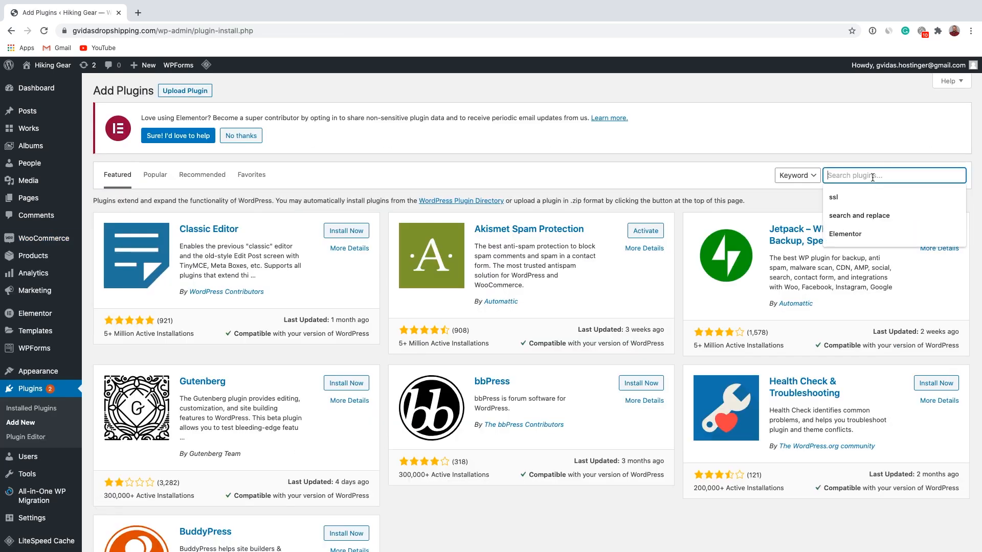
text(stripe)
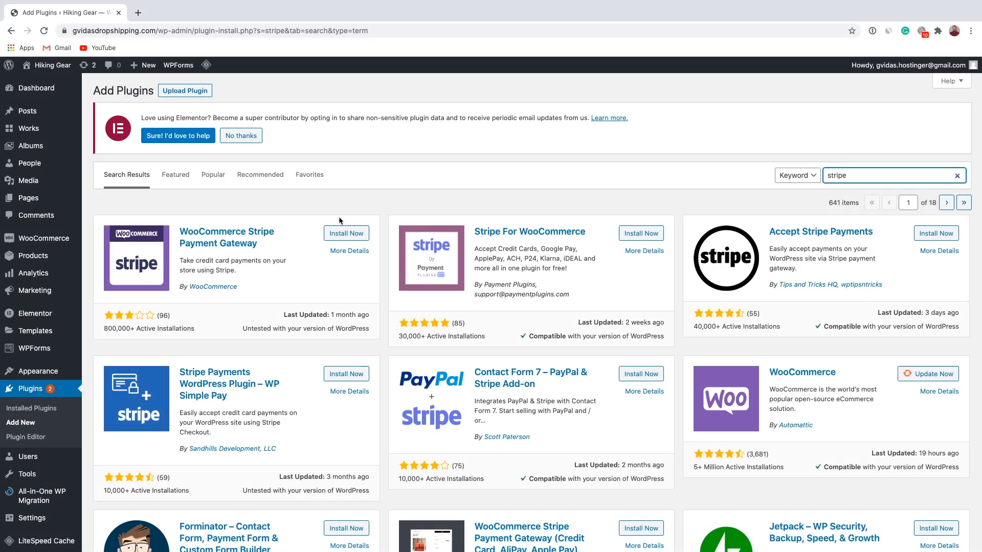
click(341, 234)
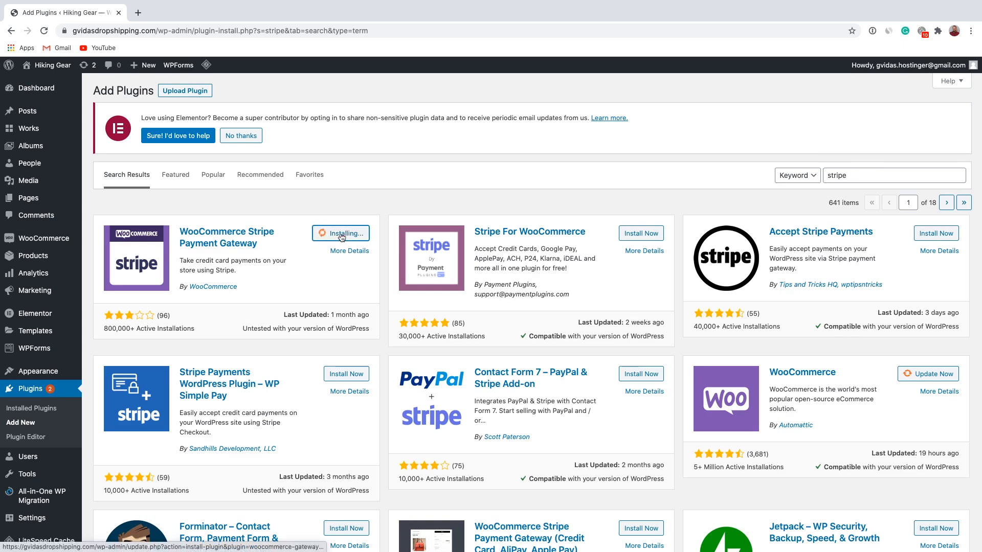
click(342, 234)
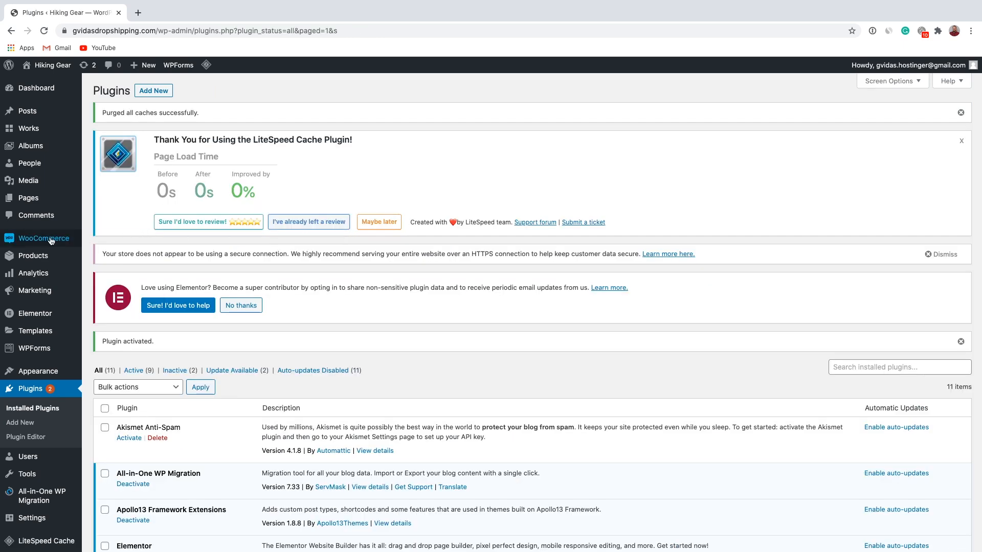
Enable Stripe credit card payments in WooCommerce Payments and follow its Stripe account settings link
mouse_move(52, 240)
click(101, 311)
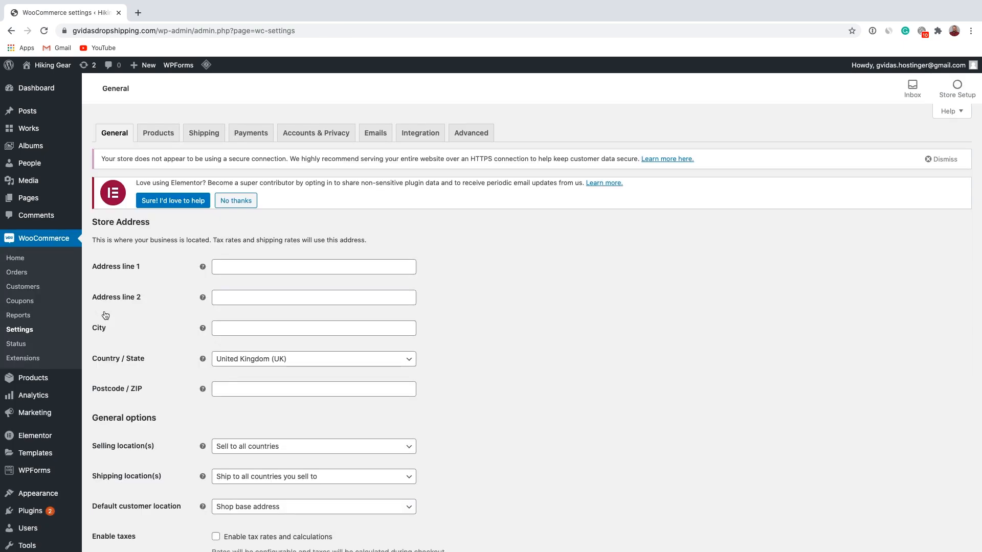
click(247, 135)
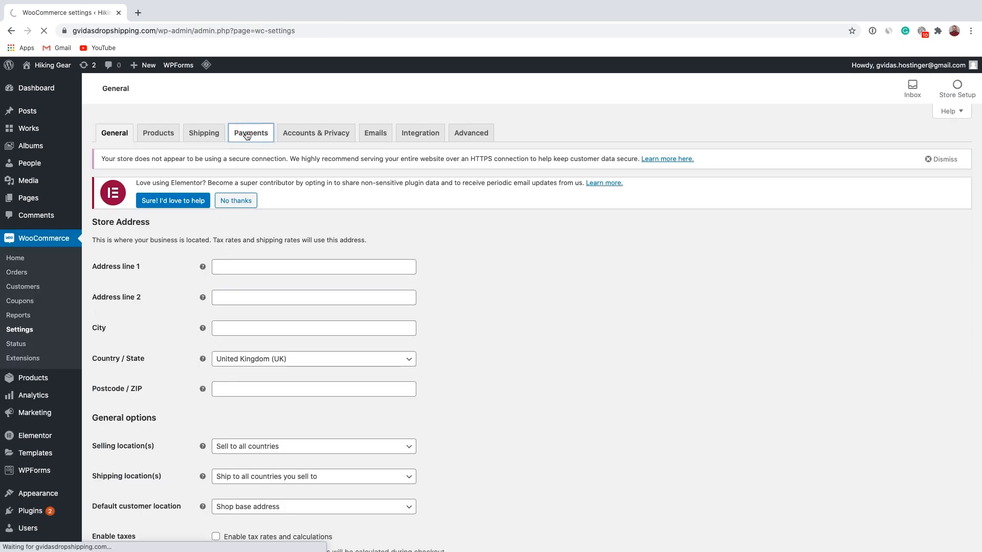
scroll(279, 240, down, 3)
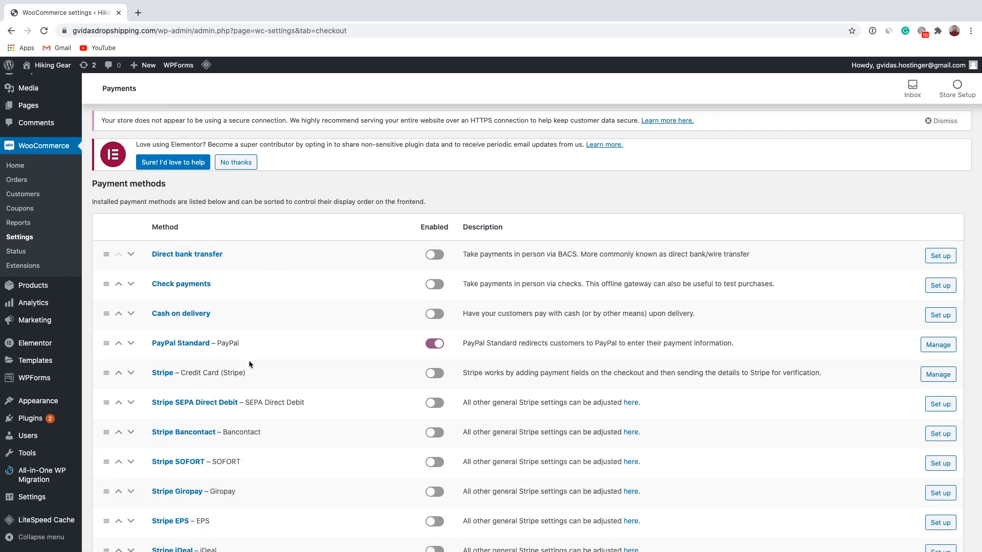
click(435, 373)
click(936, 379)
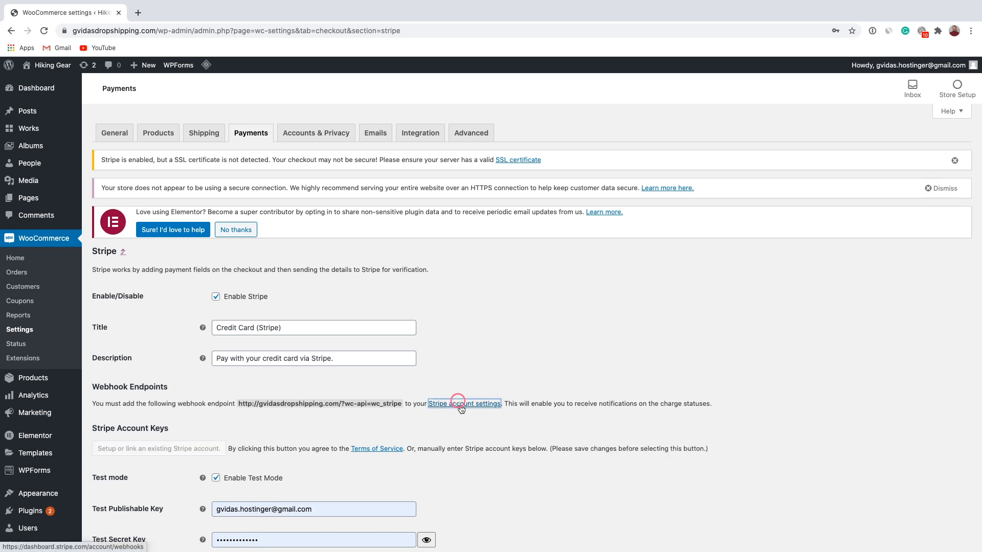
click(460, 404)
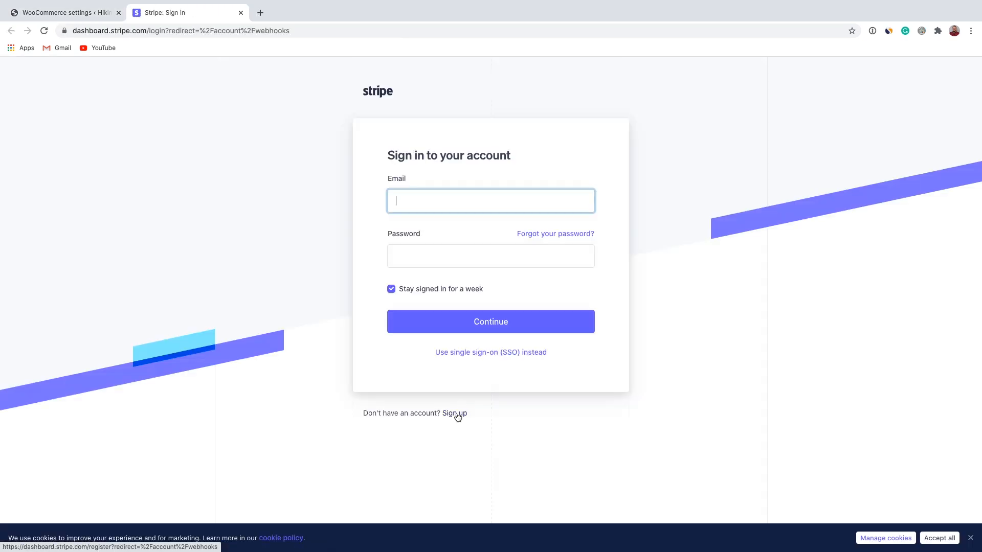
Sign in to Stripe and go to Developers > API keys
click(457, 414)
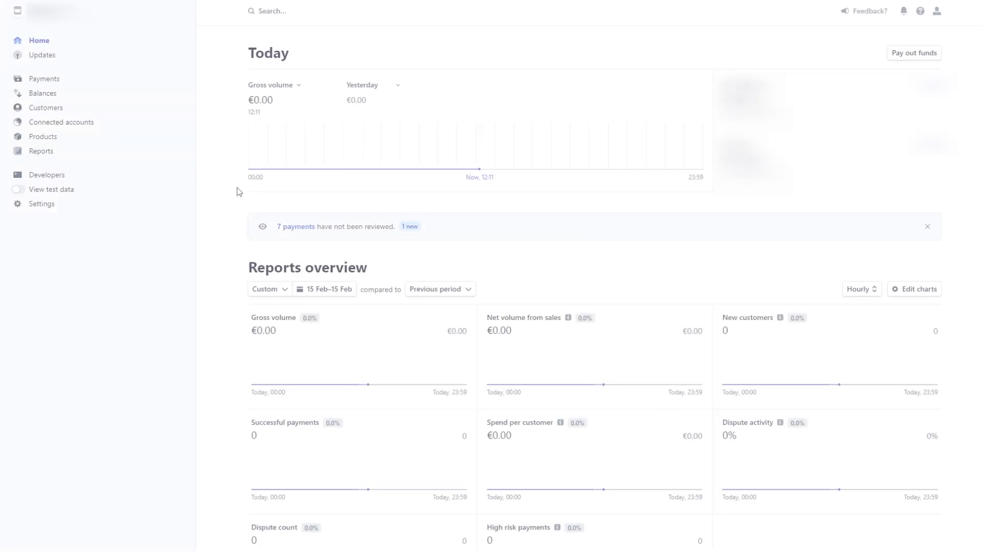
click(57, 180)
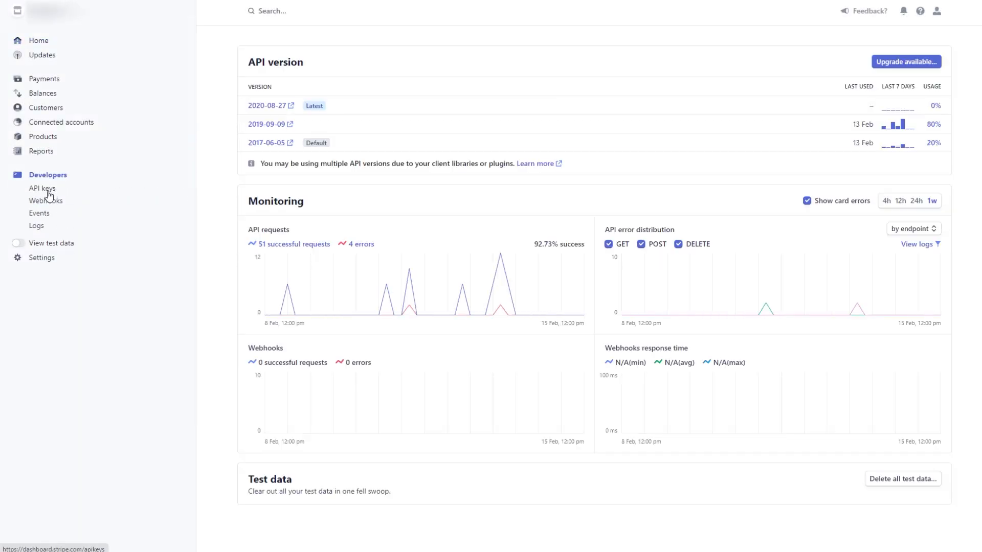
click(42, 189)
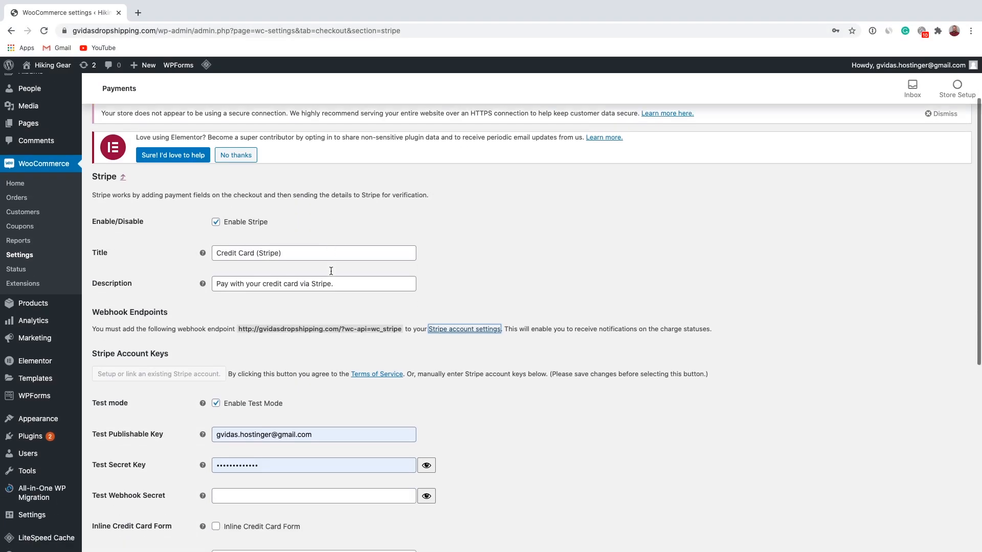
Uncheck Enable Test Mode in the Stripe settings and save the changes
scroll(331, 271, down, 3)
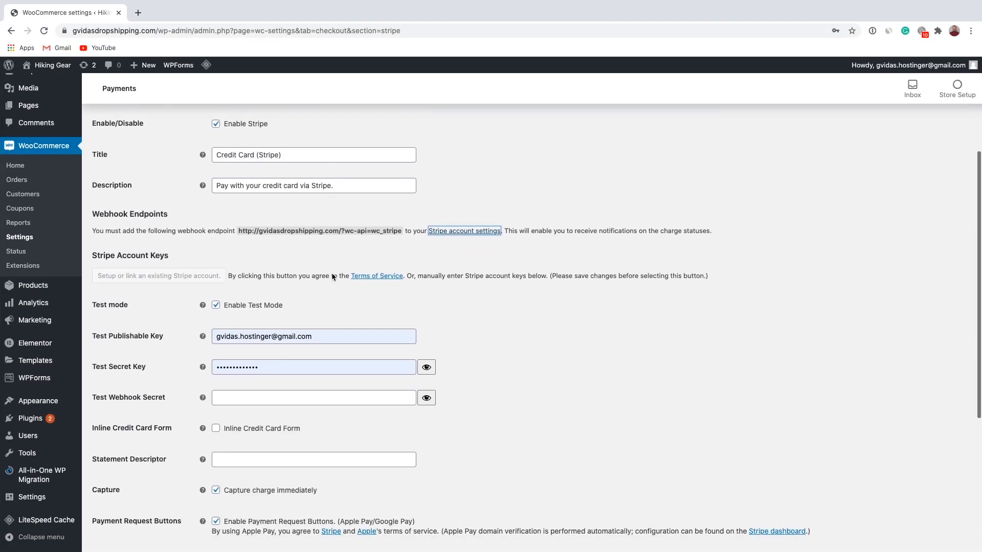
click(216, 306)
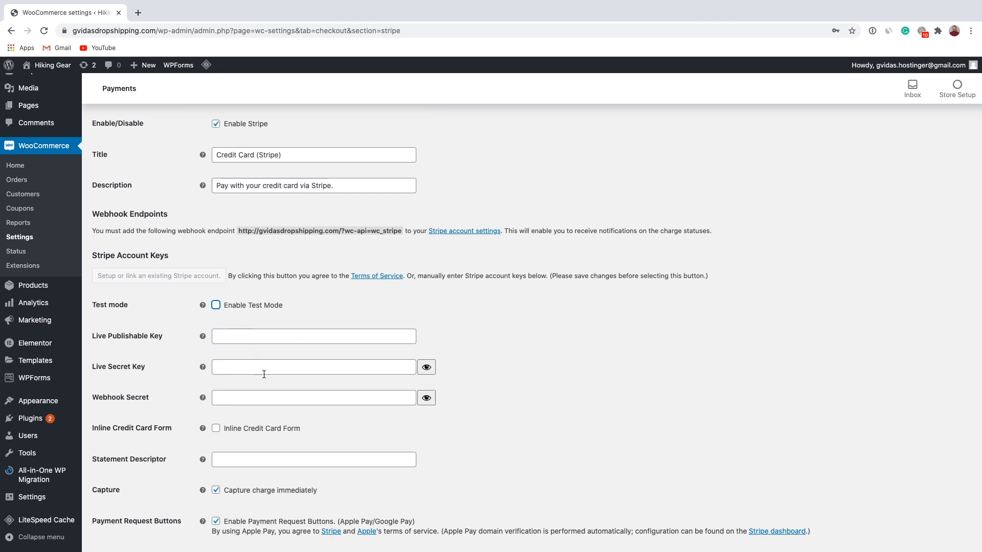
scroll(264, 374, down, 5)
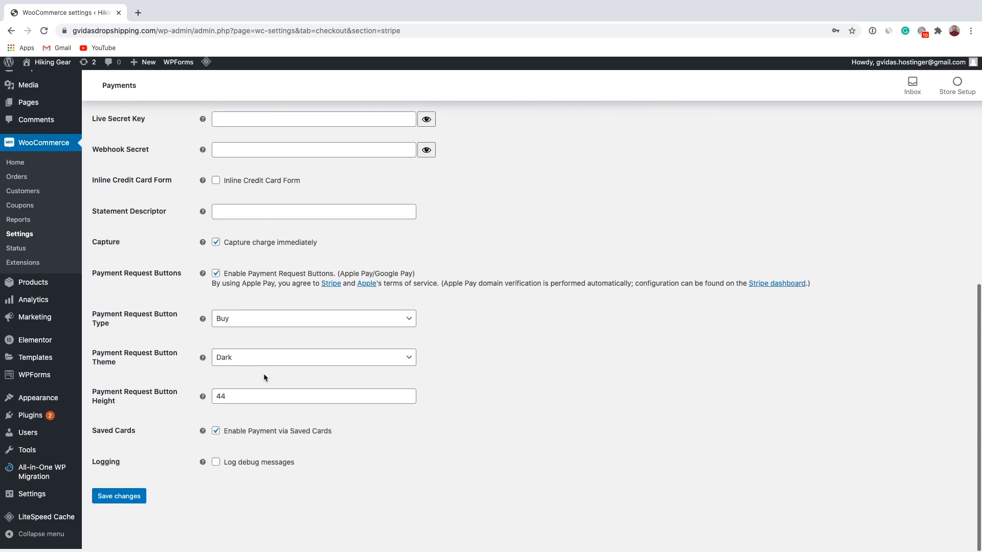
click(123, 500)
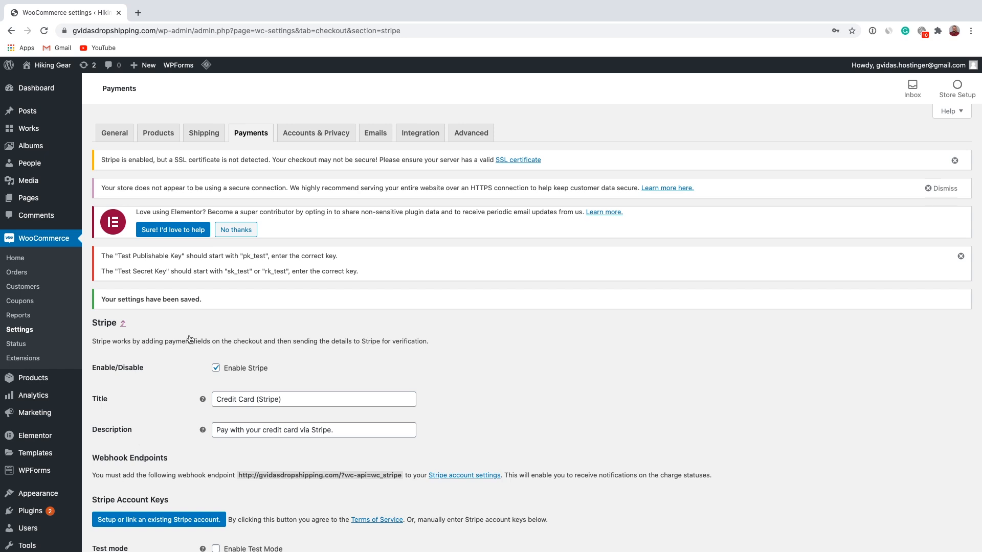
click(329, 134)
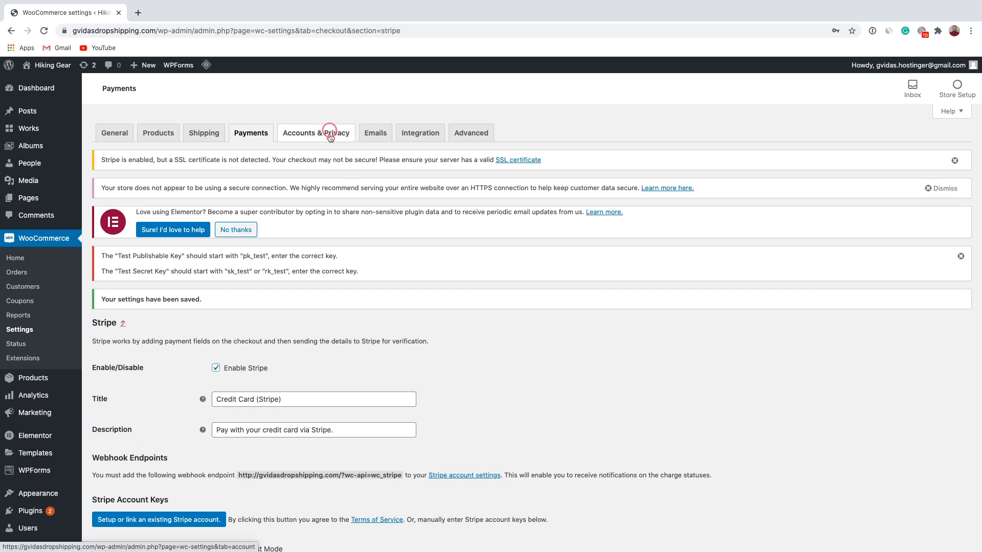
Leave the Stripe page for Accounts & Privacy and scroll through its options
click(565, 183)
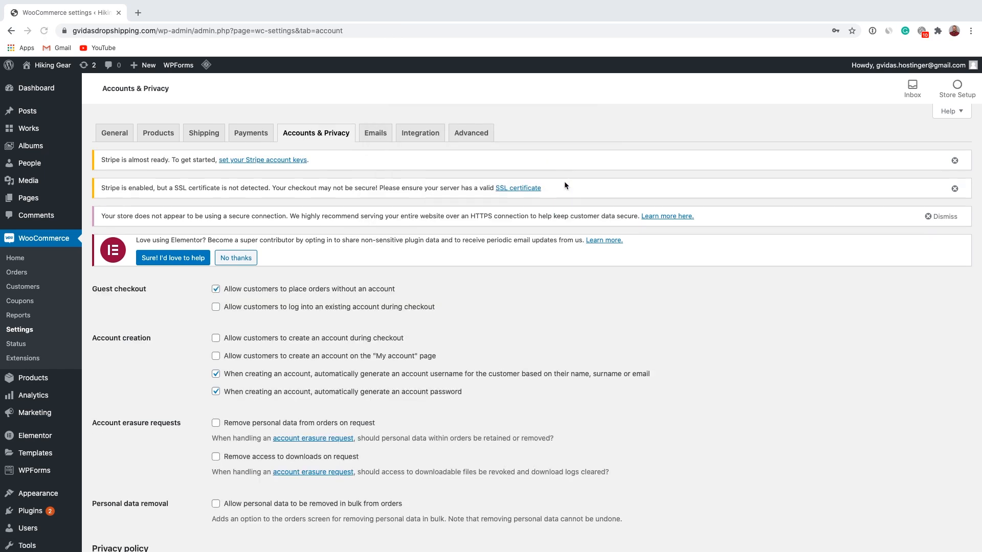
scroll(565, 183, down, 3)
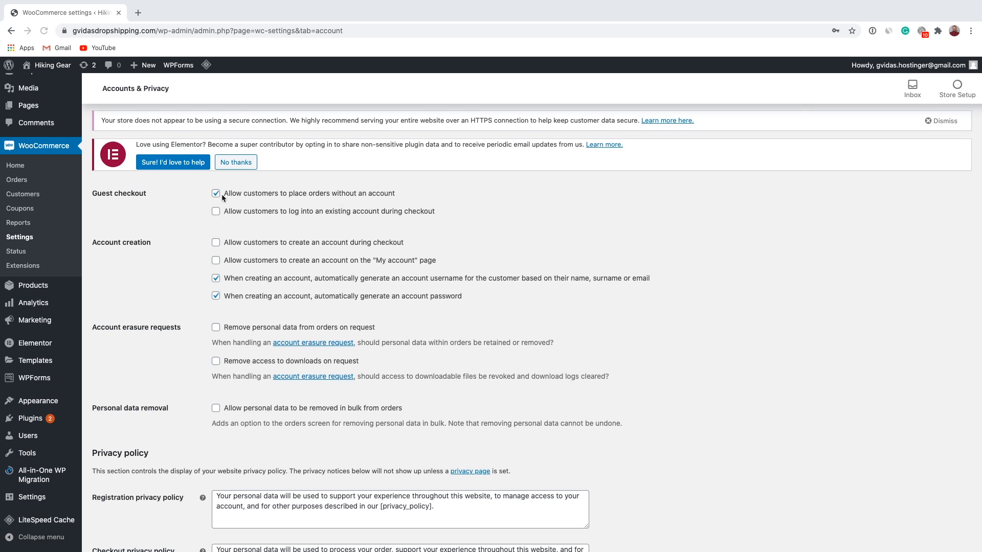
scroll(305, 301, down, 5)
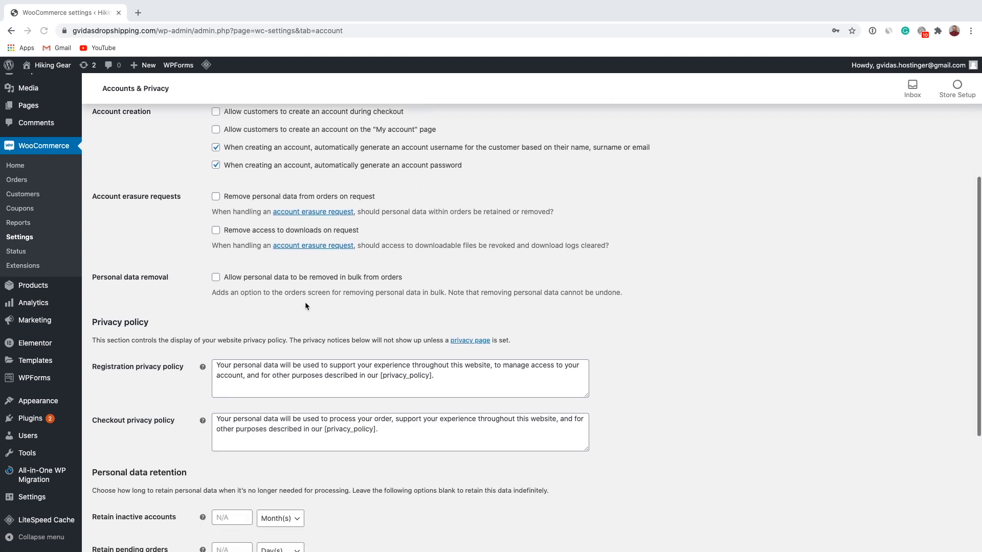
scroll(306, 305, down, 3)
scroll(305, 305, up, 5)
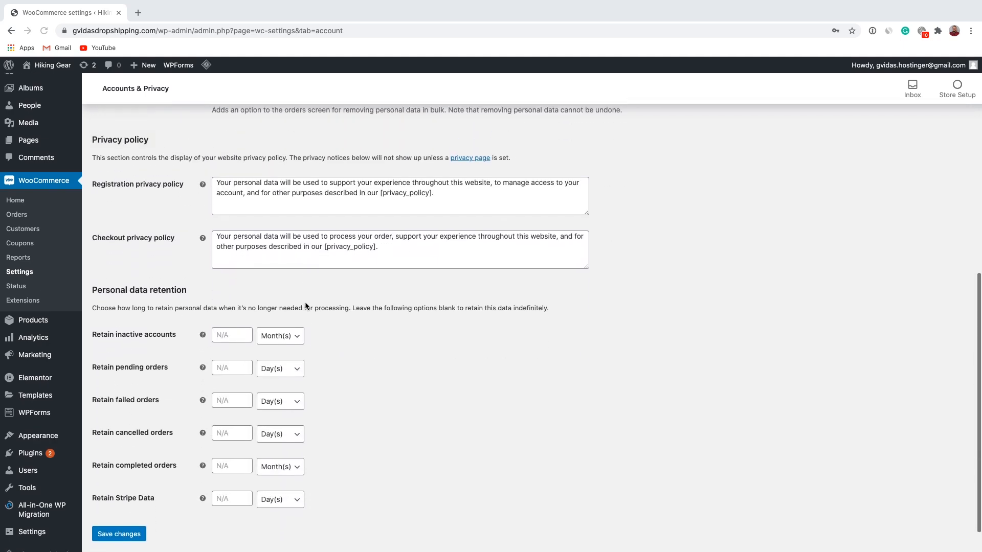
scroll(306, 306, up, 5)
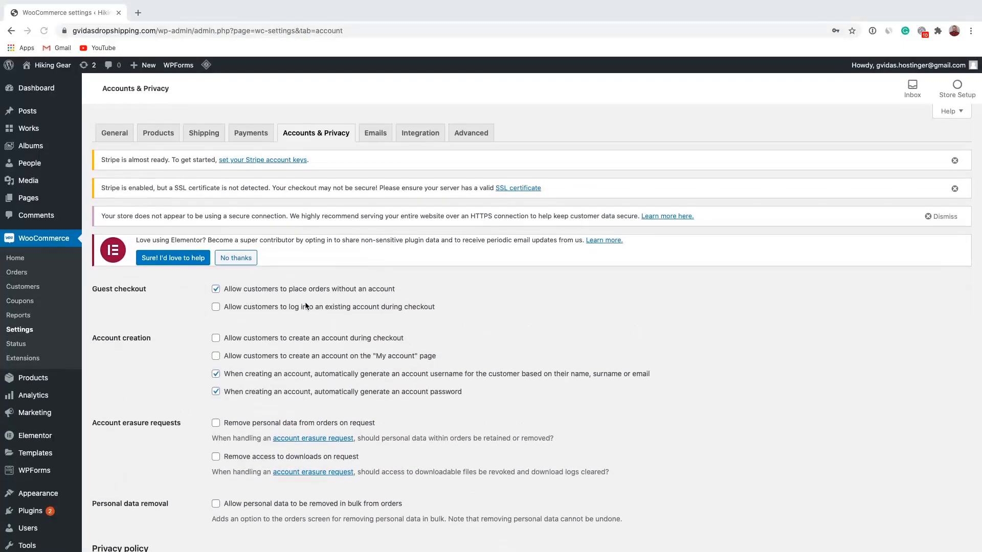
Scroll through the Emails tab's notifications such as New order, Cancelled order and Refunded order
click(375, 133)
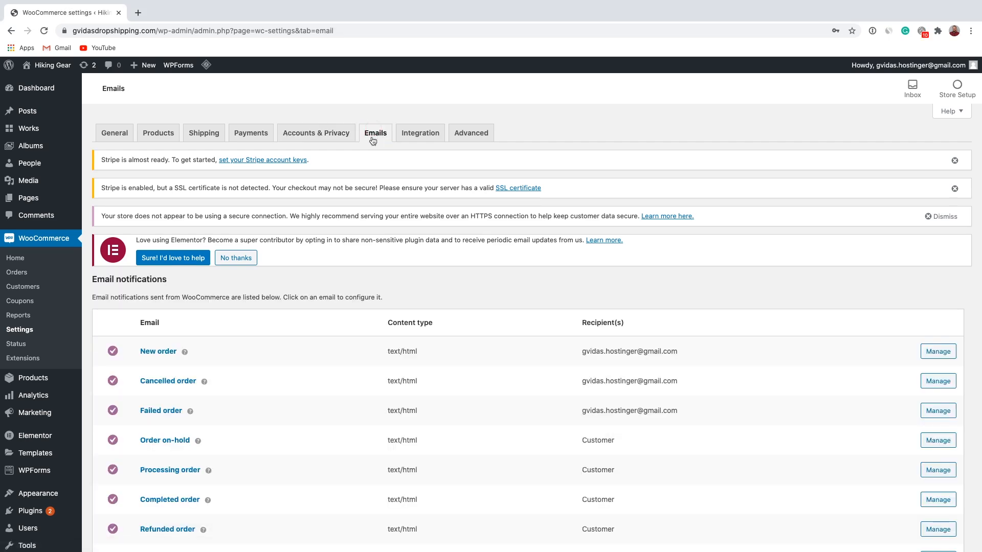
scroll(344, 238, down, 3)
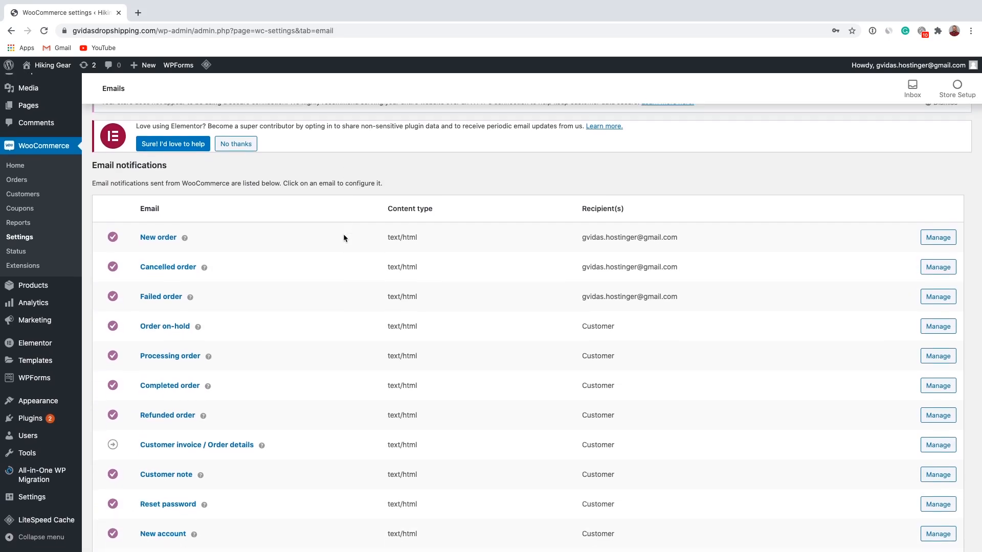
scroll(344, 238, down, 2)
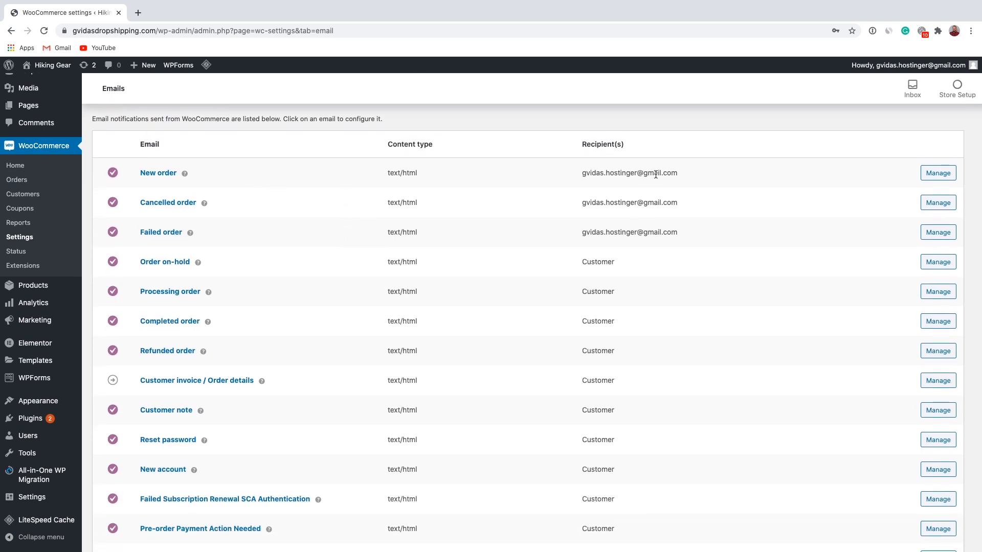
scroll(513, 250, down, 6)
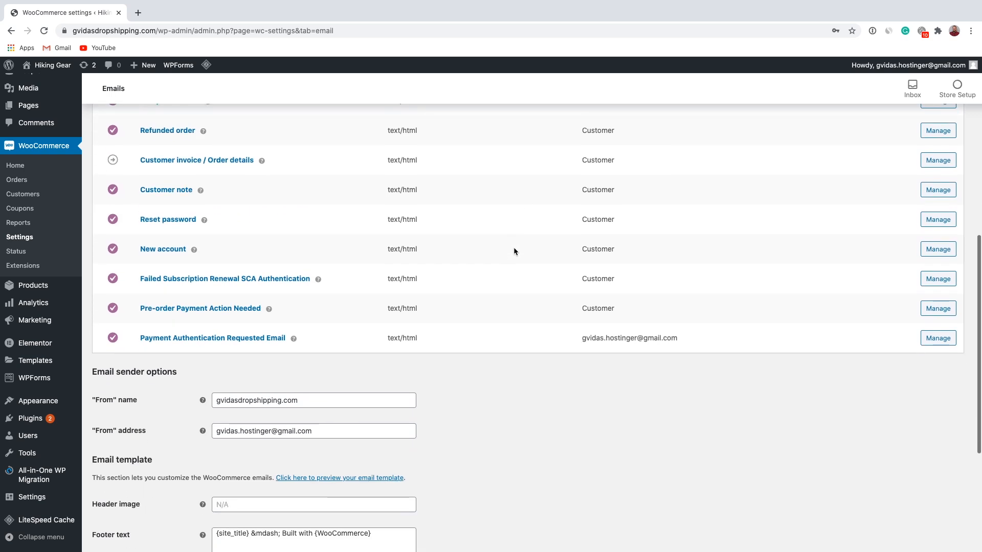
scroll(514, 250, down, 4)
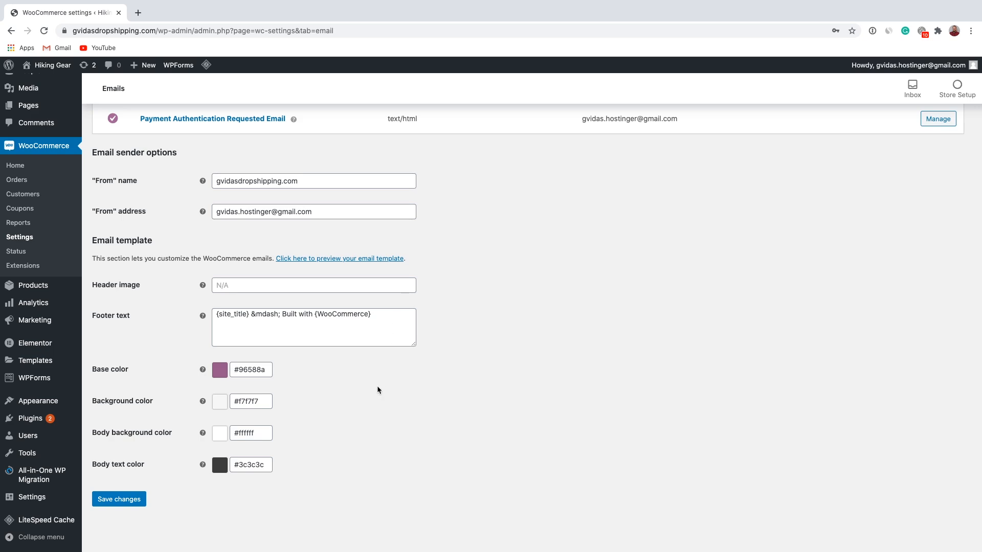
scroll(373, 403, up, 15)
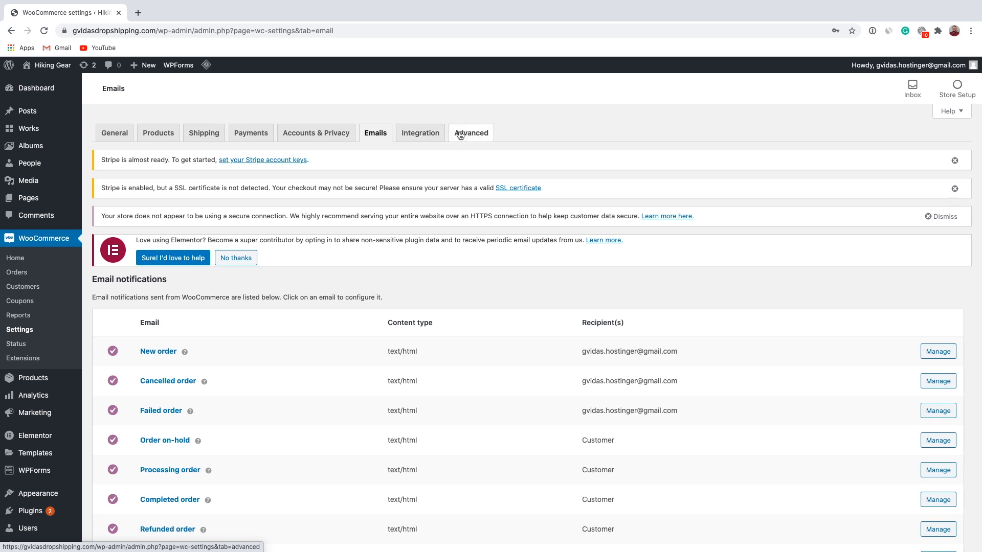
Choose Terms of Service as the Terms and conditions page under Advanced and save
click(482, 137)
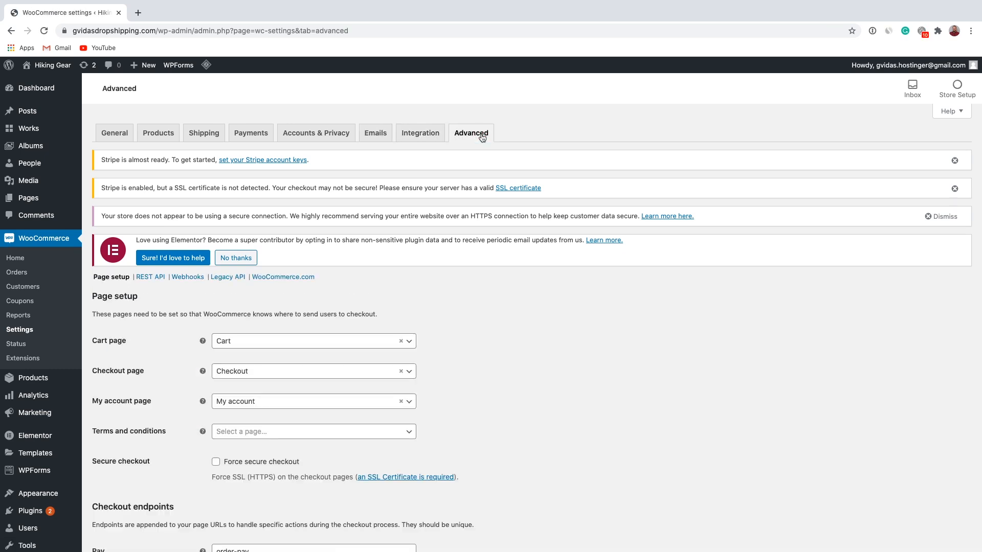
scroll(460, 179, down, 3)
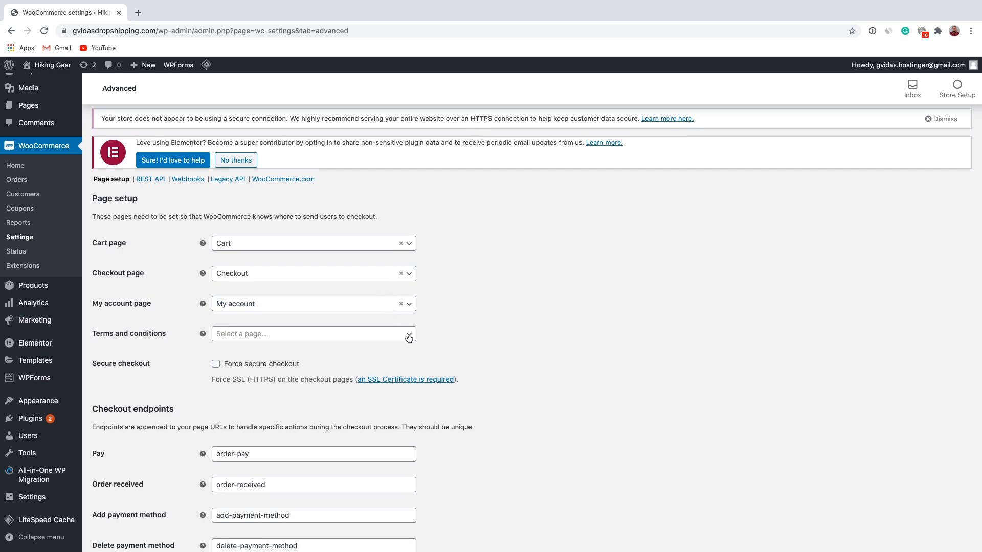
click(409, 335)
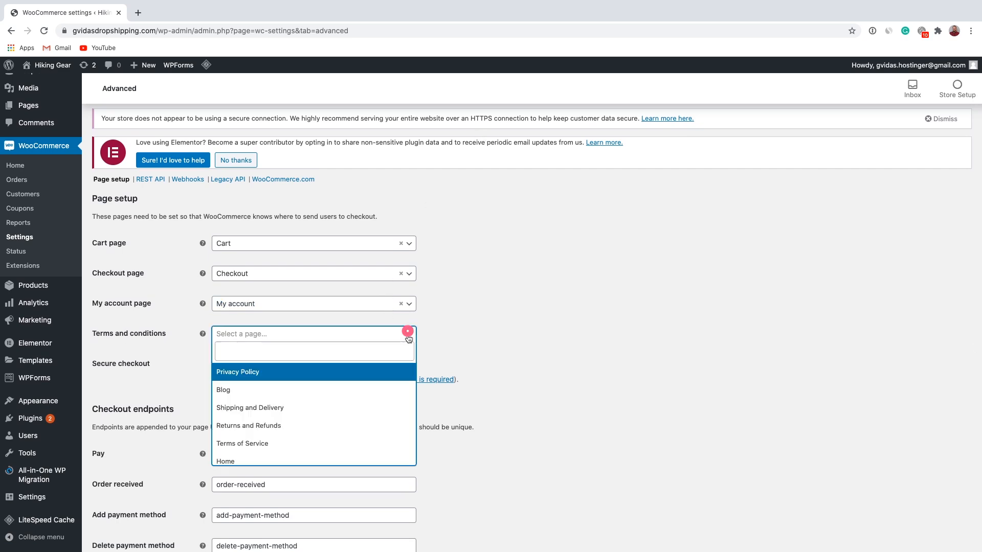
click(364, 441)
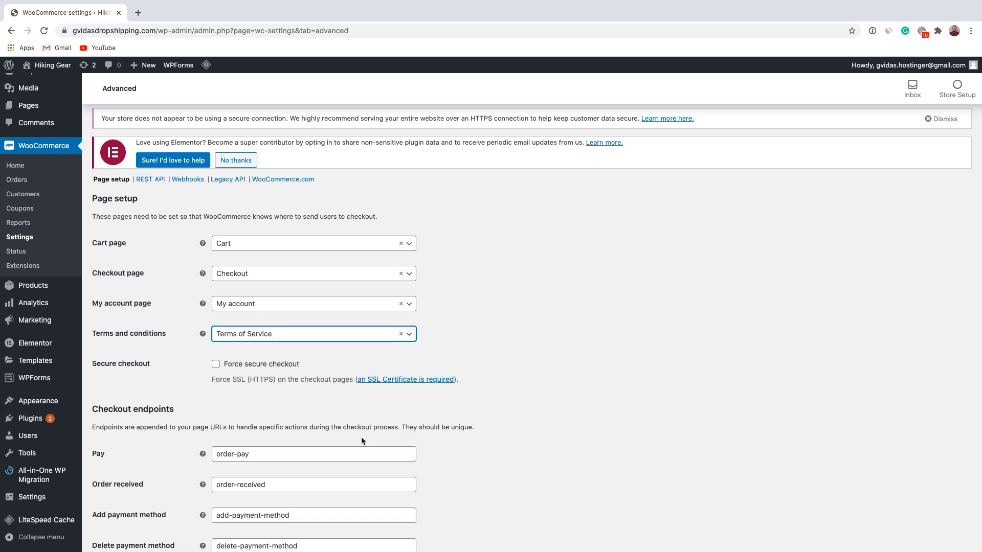
scroll(361, 440, down, 10)
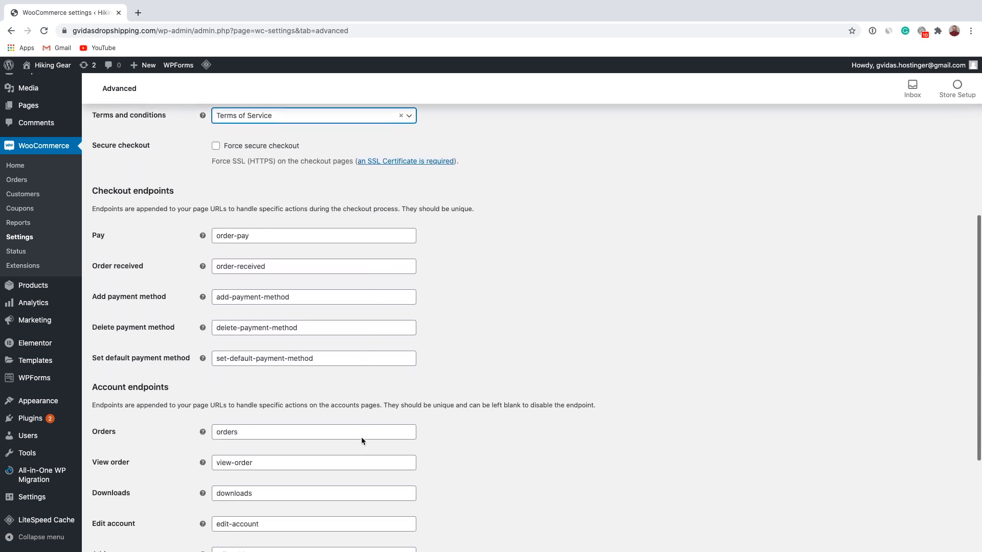
click(132, 498)
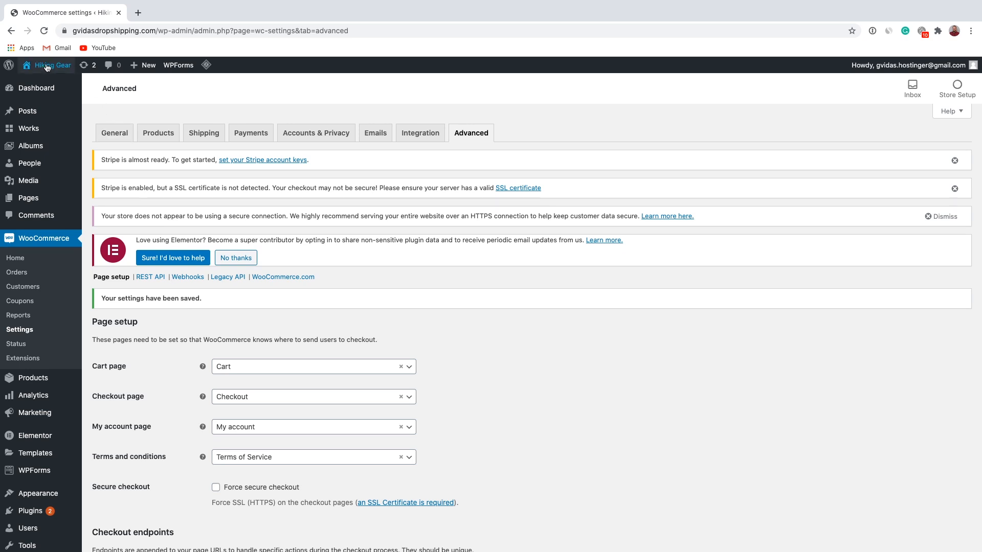
Visit the live Hiking Gear site and scroll through its Recent Products grid of demo items
mouse_move(47, 65)
click(36, 84)
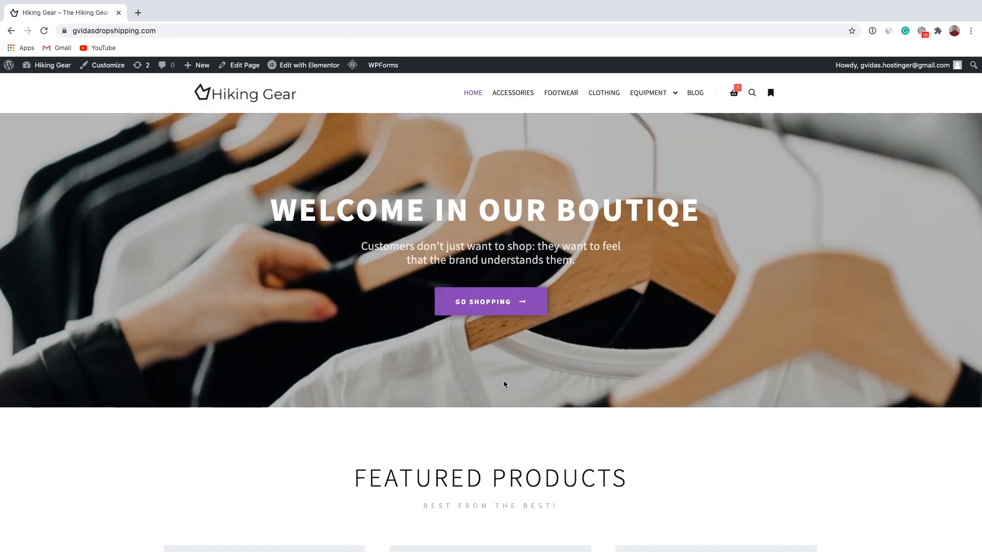
scroll(503, 383, down, 3)
scroll(503, 381, down, 6)
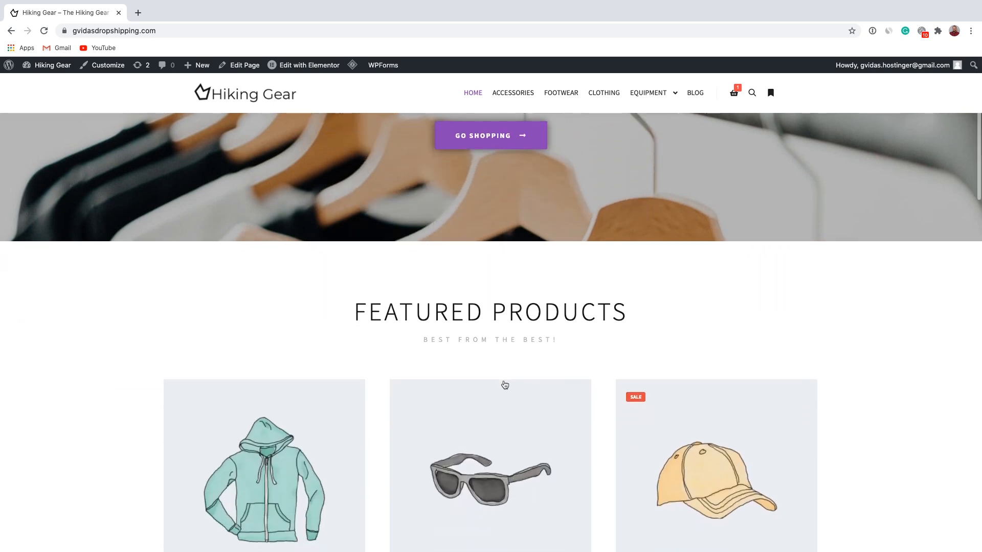
scroll(504, 384, down, 5)
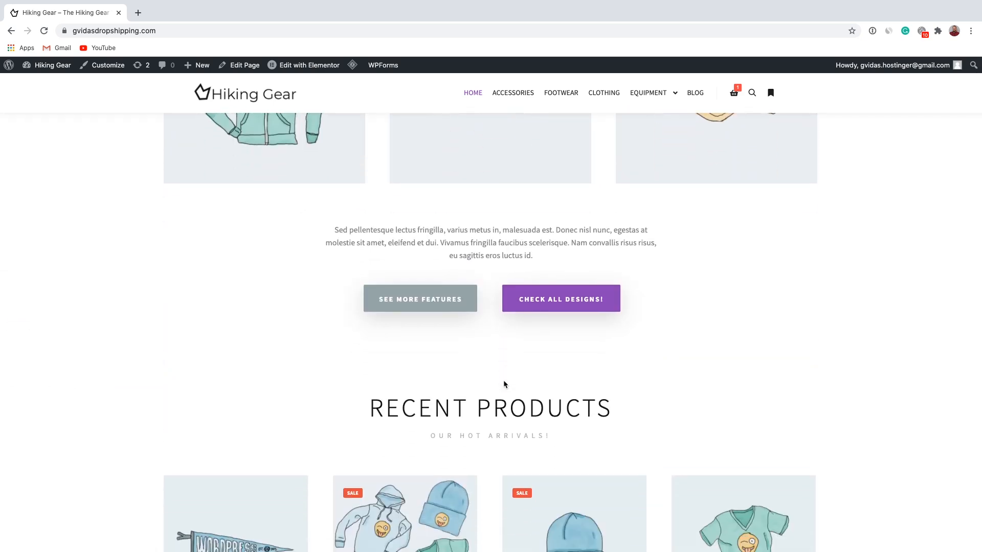
scroll(503, 385, down, 3)
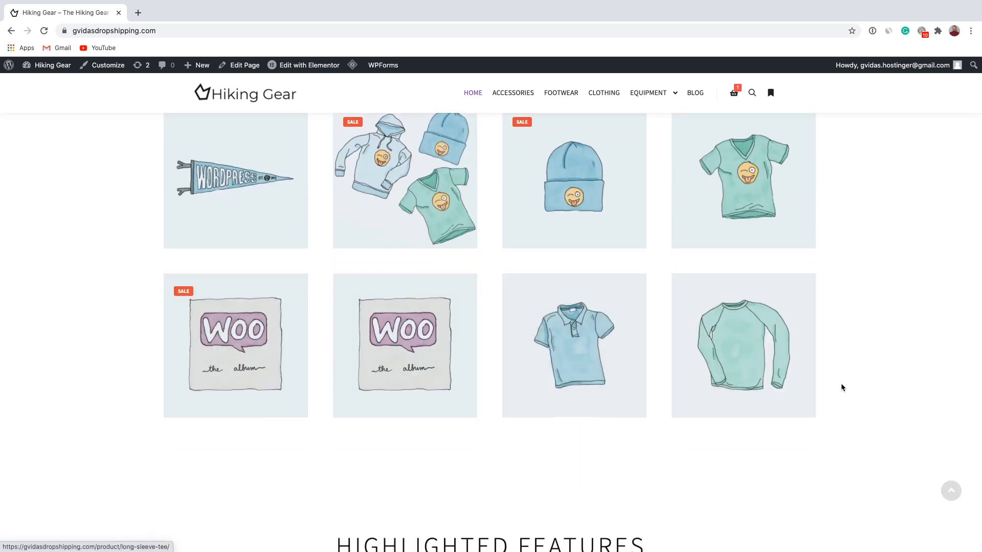
scroll(841, 388, down, 4)
scroll(838, 388, down, 3)
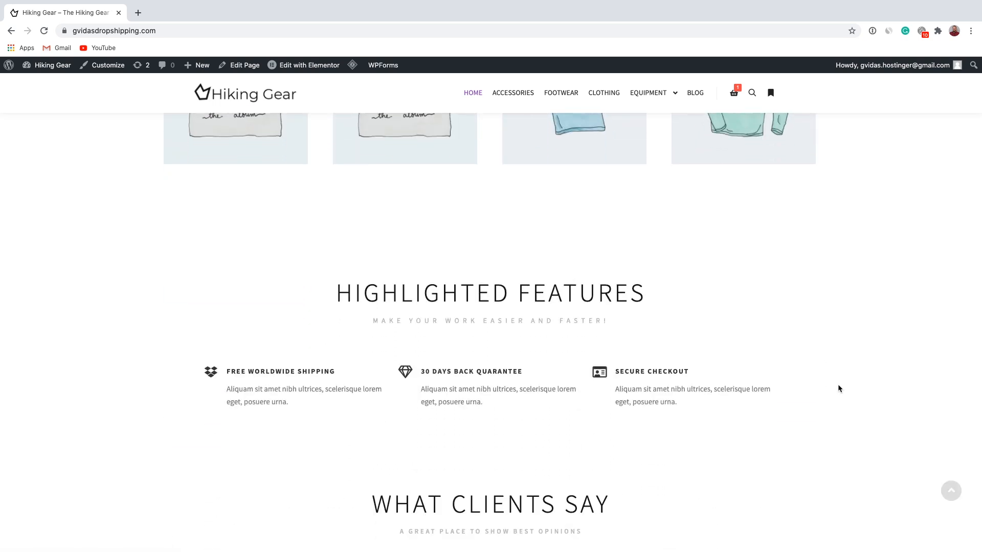
scroll(838, 389, up, 7)
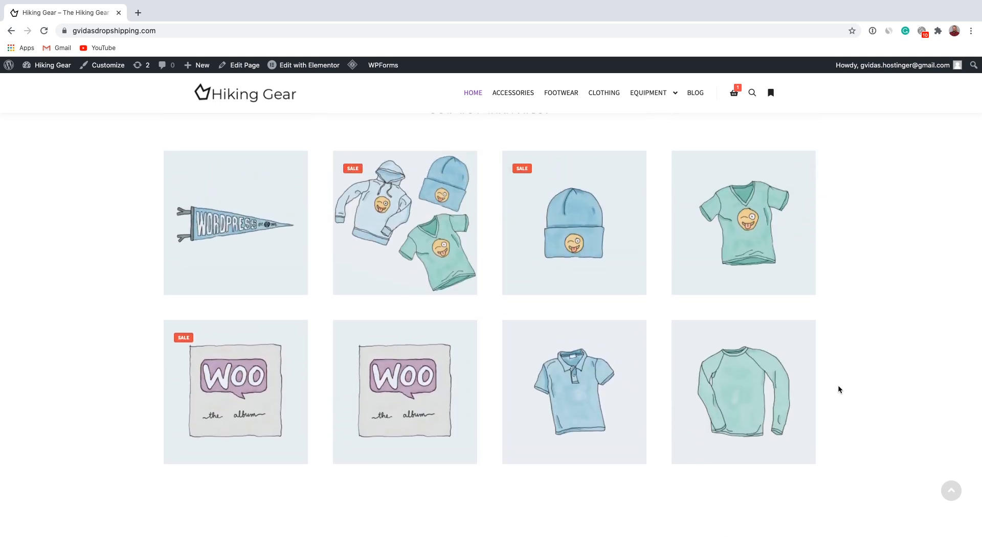
scroll(838, 389, up, 4)
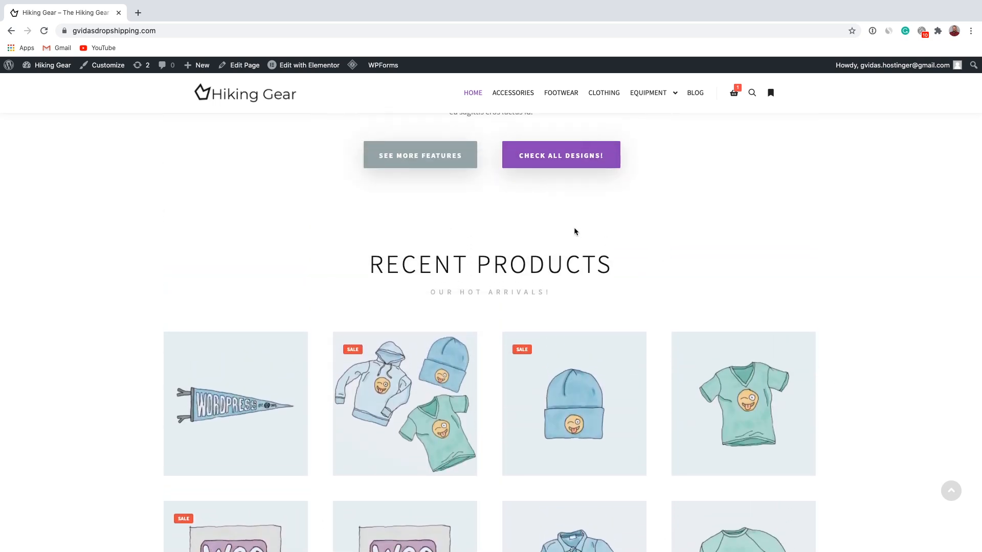
Open the Home page in Elementor and turn off Loop on the animated welcome headline
click(315, 66)
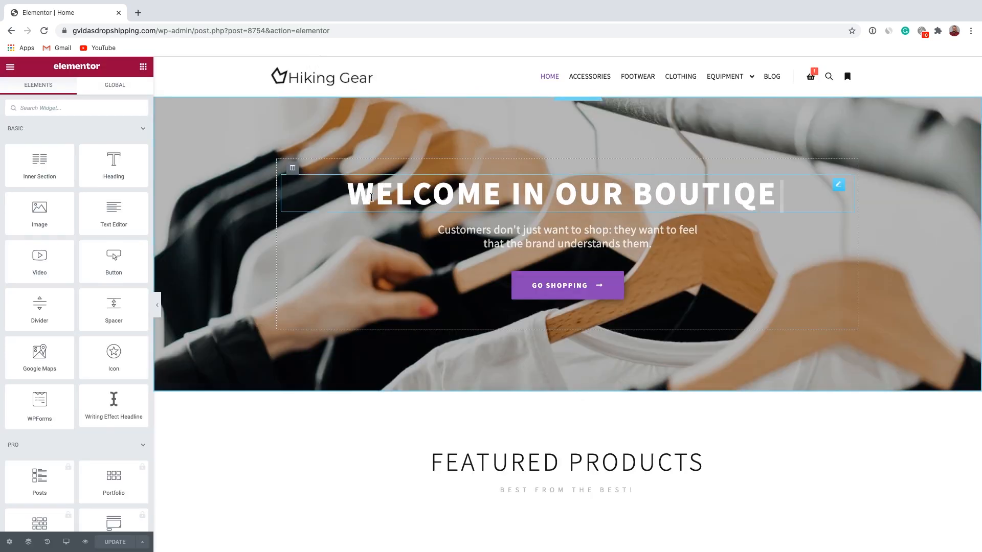
scroll(371, 196, down, 2)
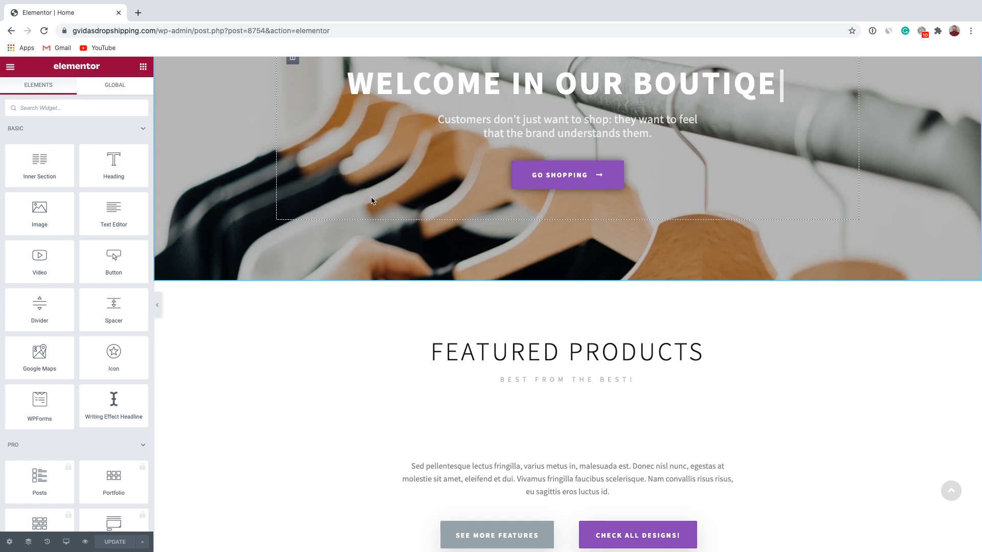
scroll(371, 199, up, 2)
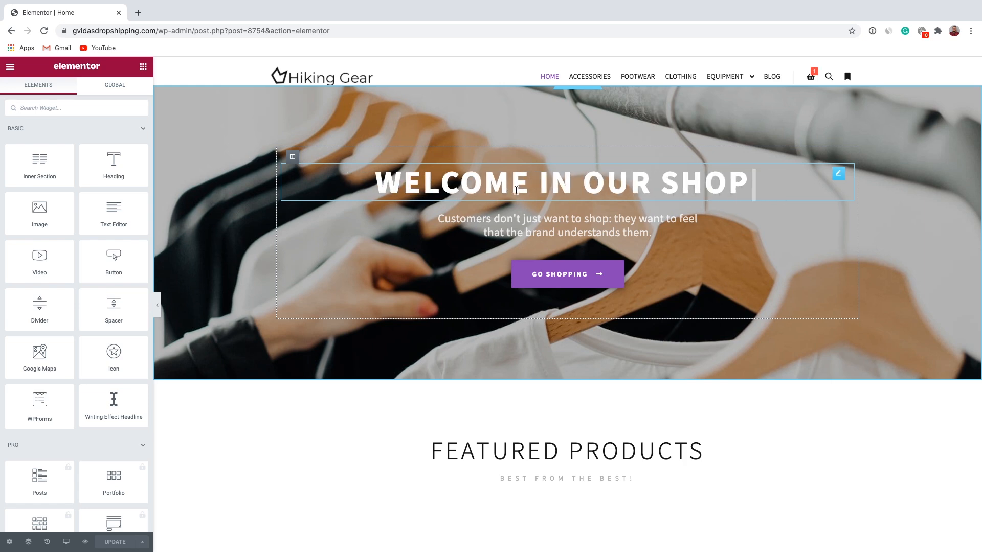
click(516, 190)
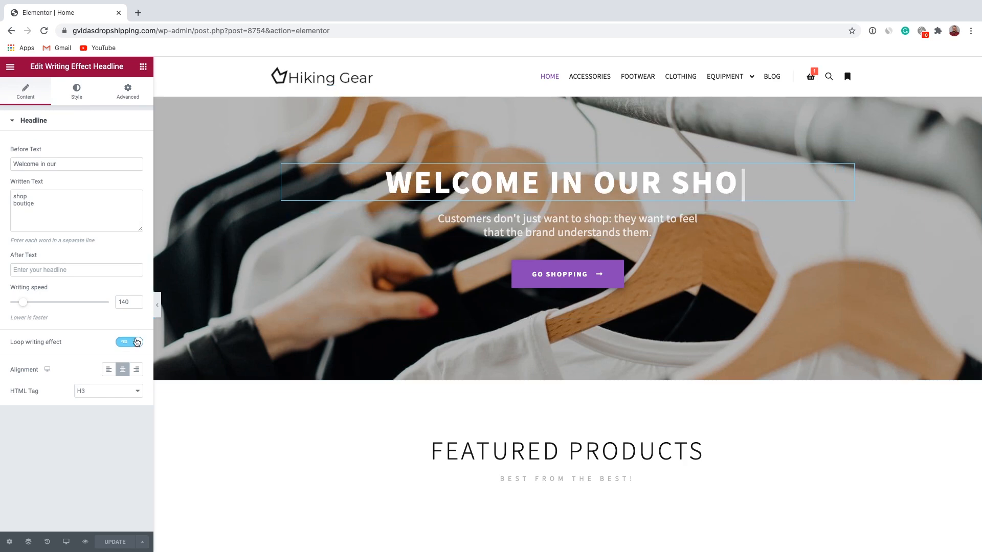
click(123, 342)
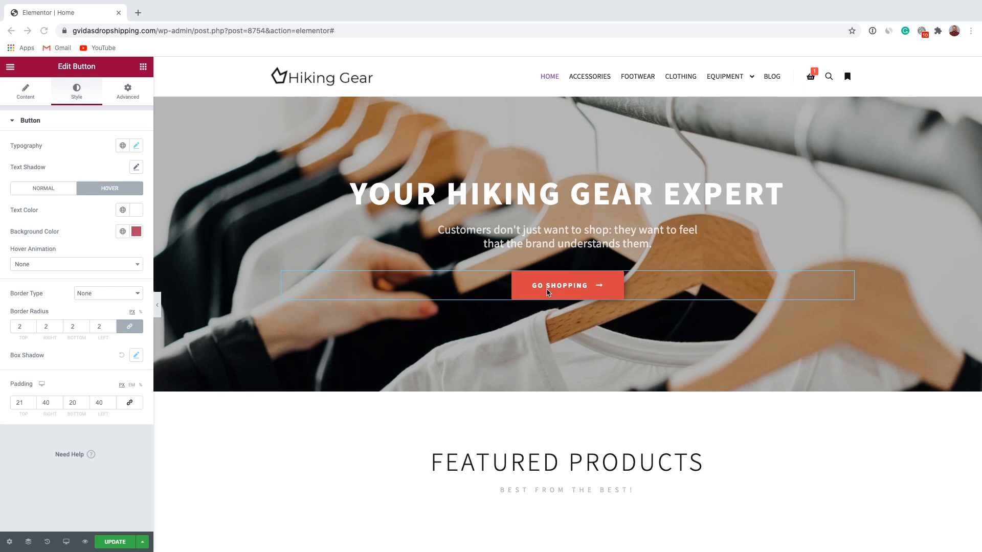
click(29, 97)
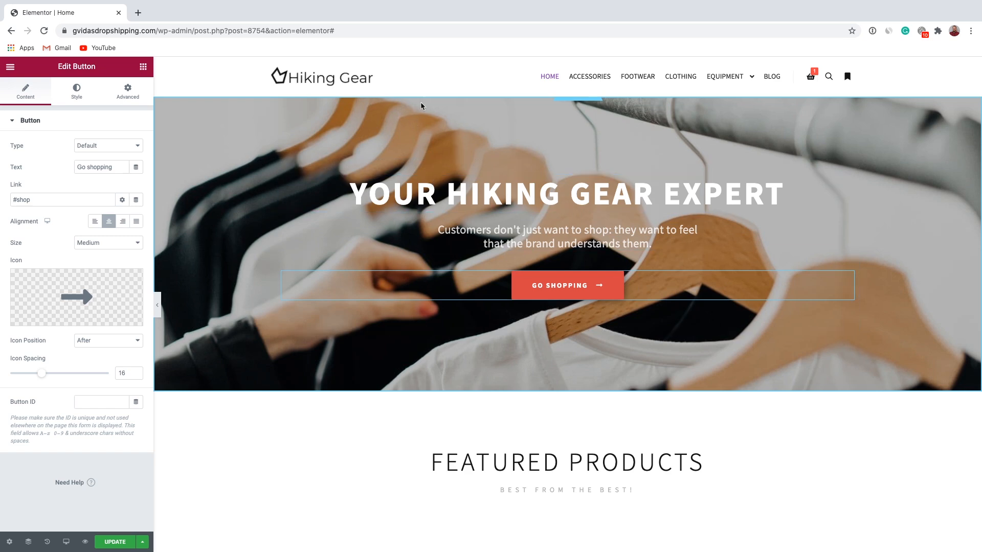
Set the hero section's background image to the snowy mountain photo Main-Image.jpg
right_click(413, 119)
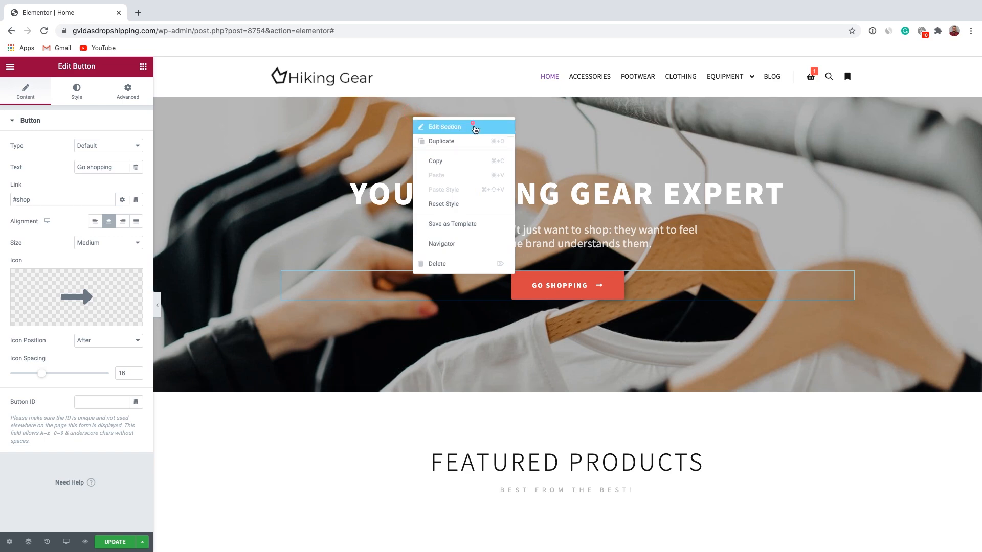
click(475, 130)
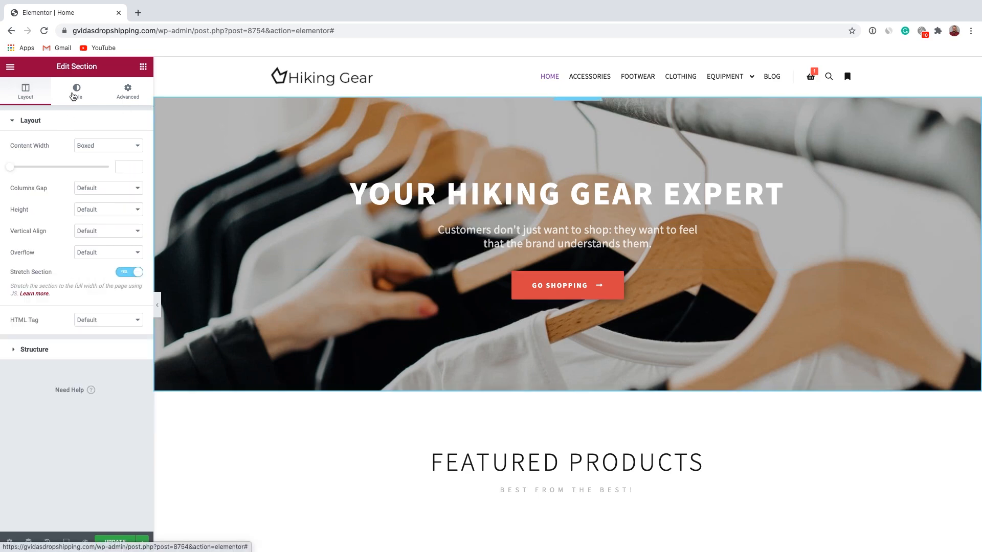
click(75, 92)
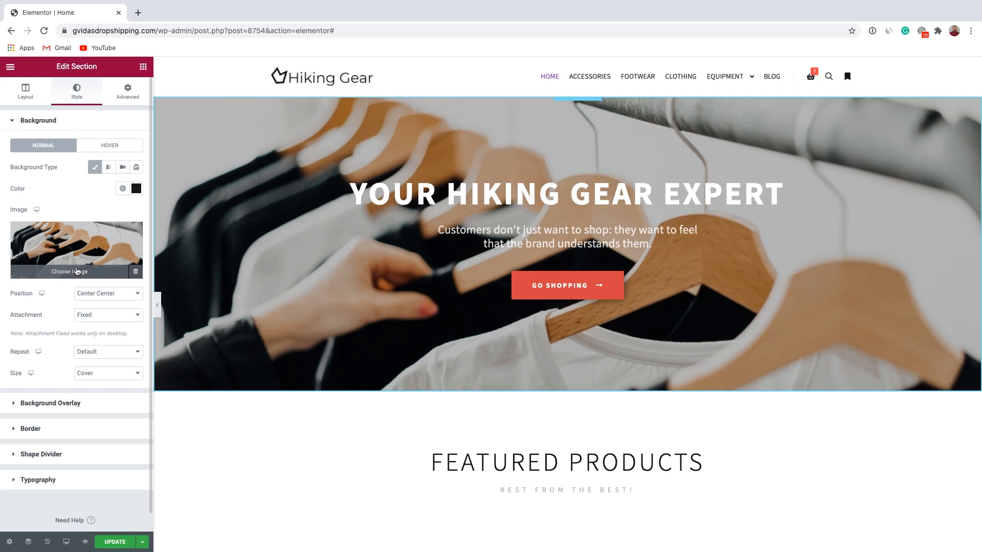
click(75, 269)
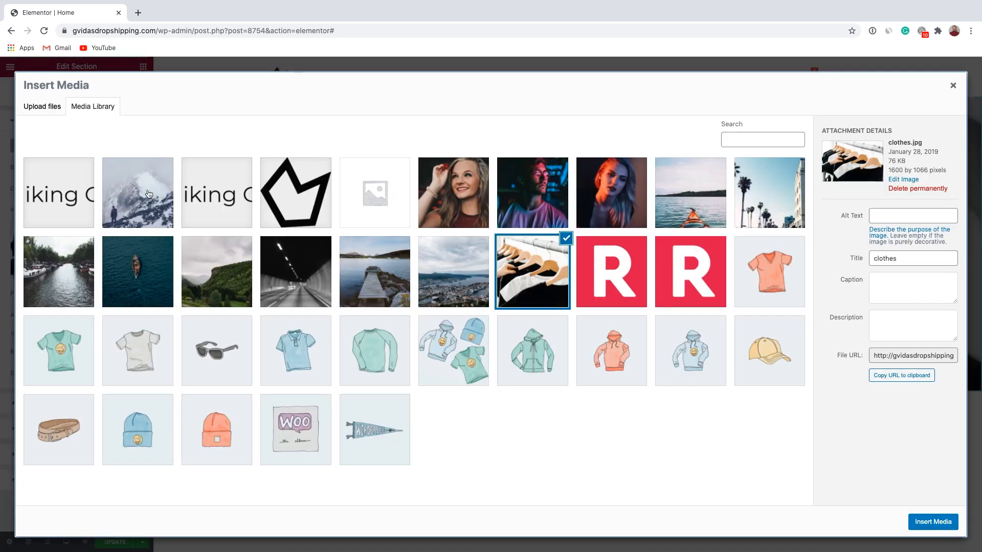
click(148, 194)
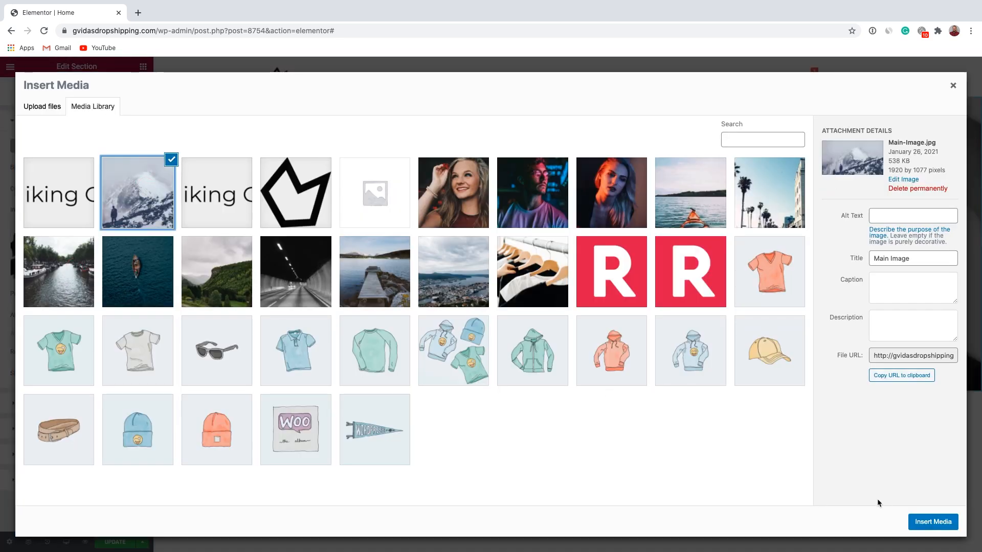
click(933, 522)
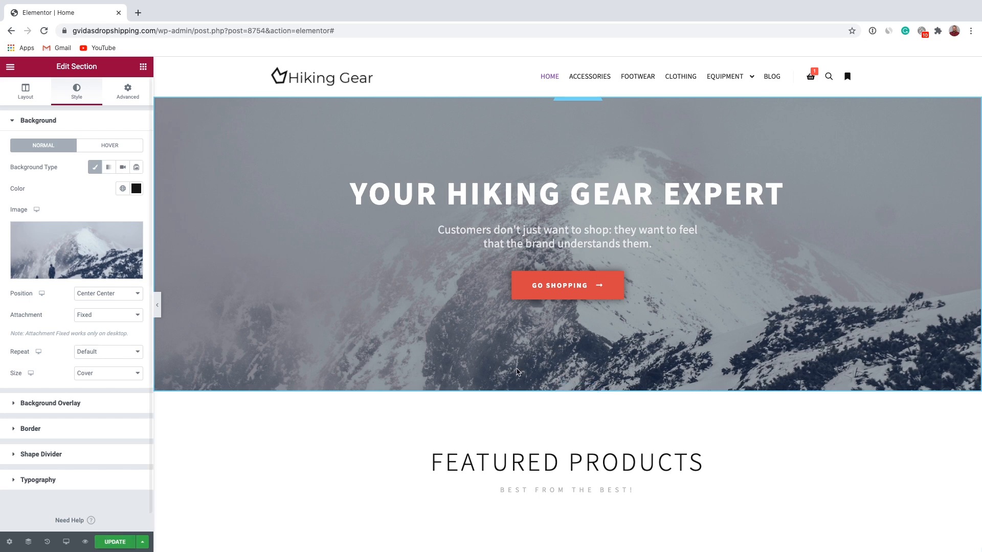
Delete the Highlighted Features section and Update the Home page
scroll(529, 364, down, 5)
scroll(528, 367, down, 10)
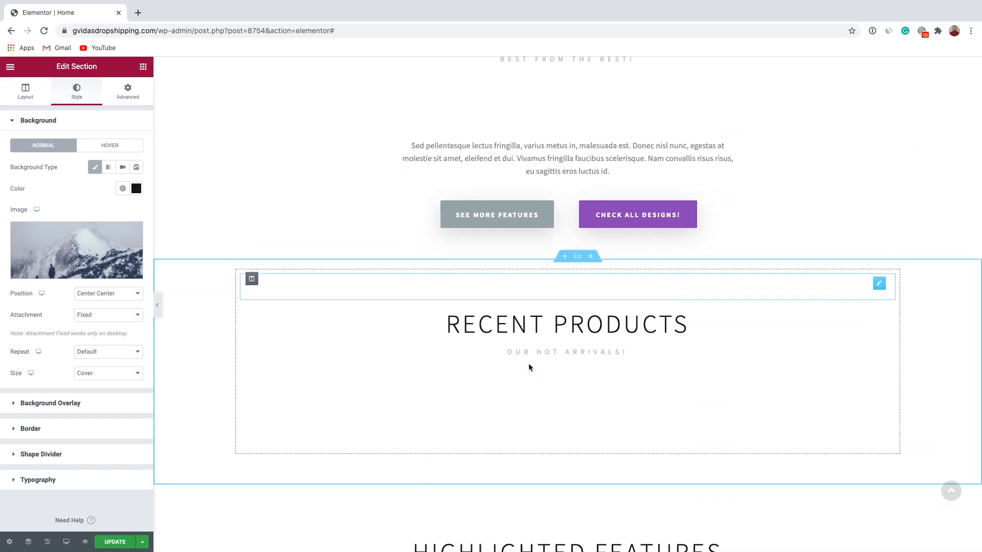
scroll(528, 367, down, 3)
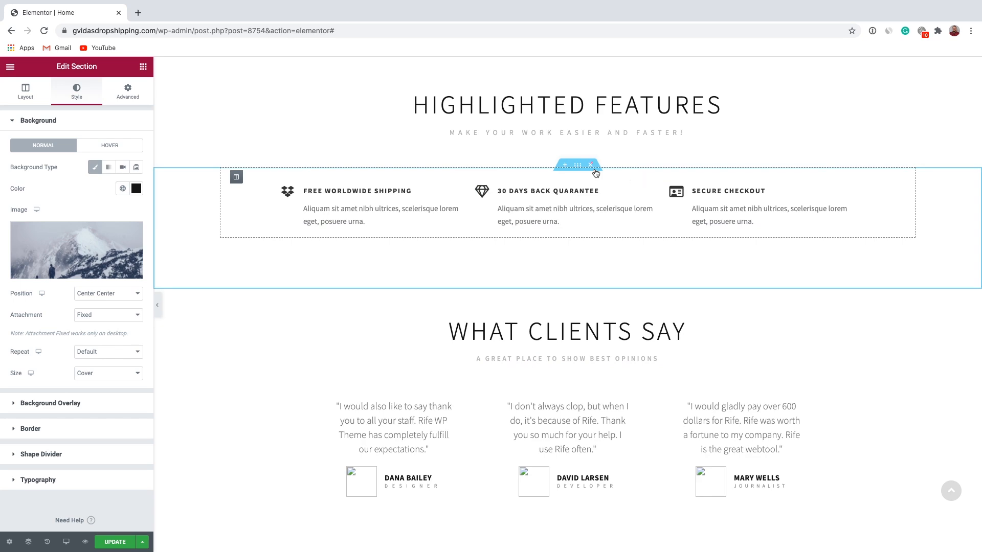
click(592, 167)
scroll(572, 249, down, 3)
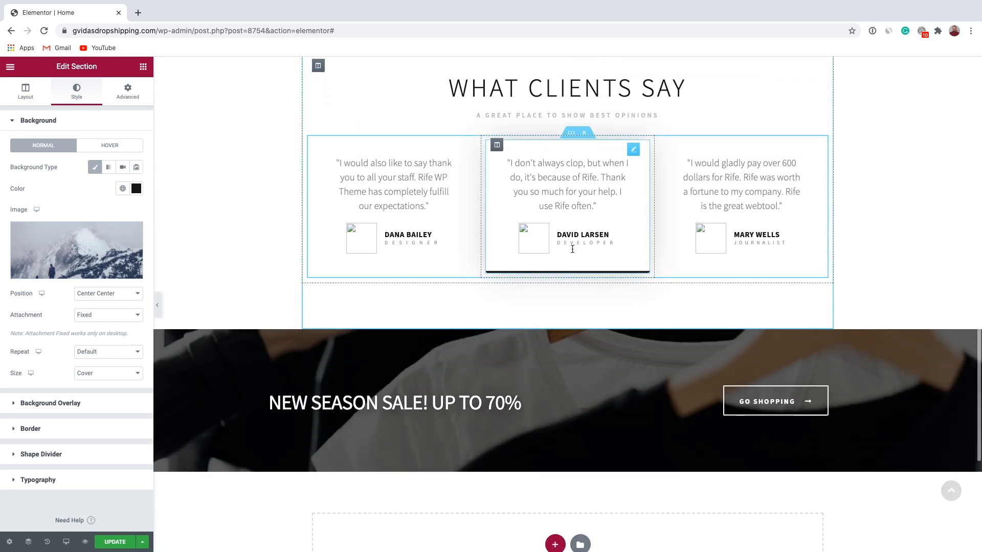
scroll(572, 249, up, 13)
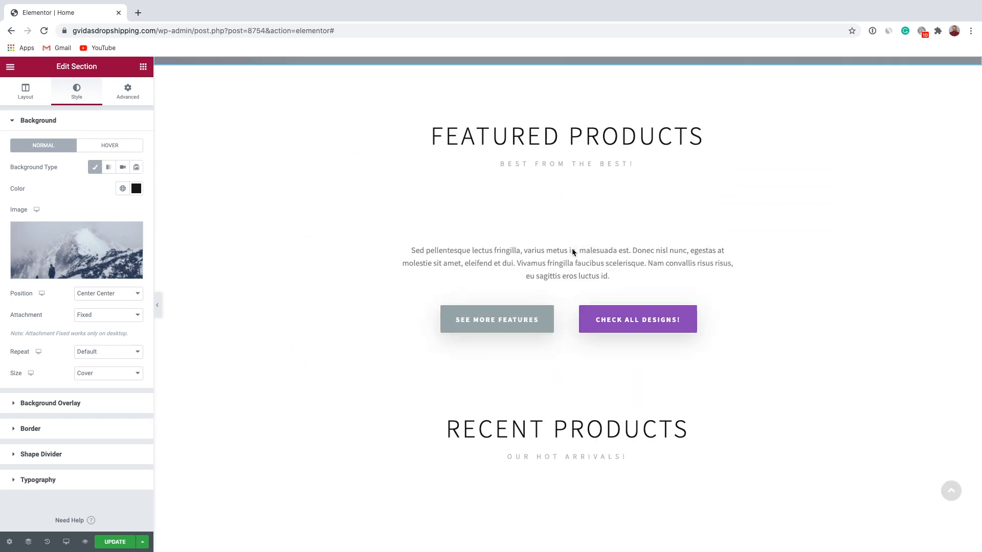
scroll(572, 250, up, 5)
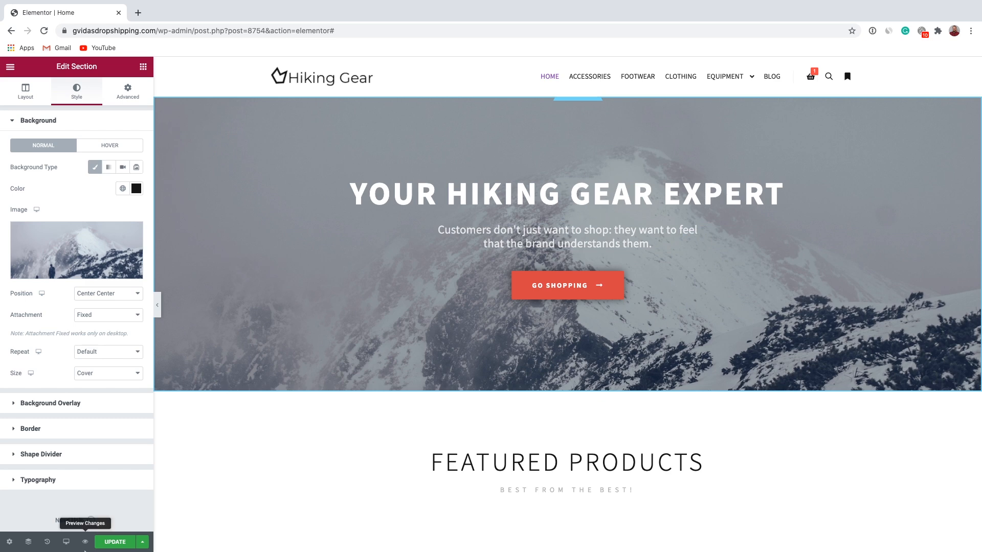
click(121, 543)
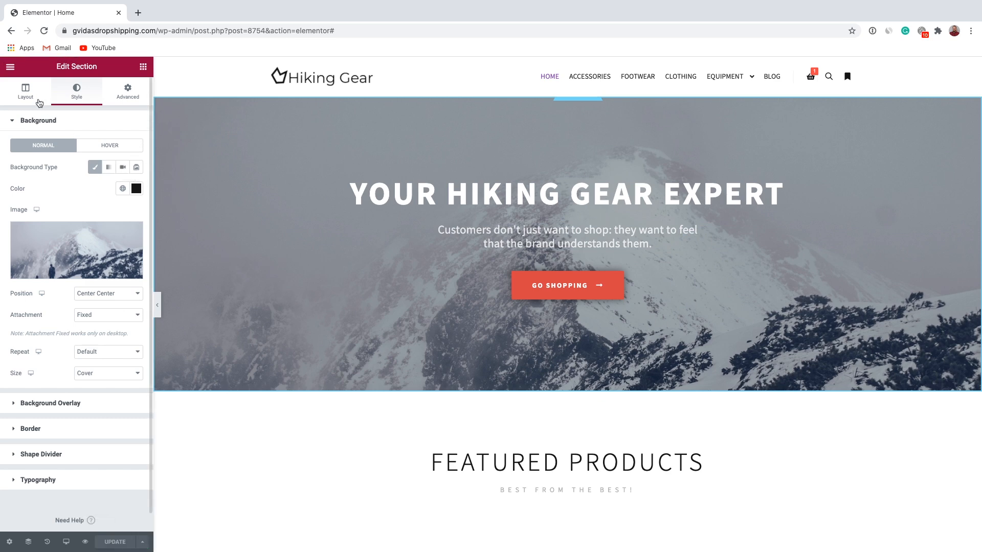
click(11, 68)
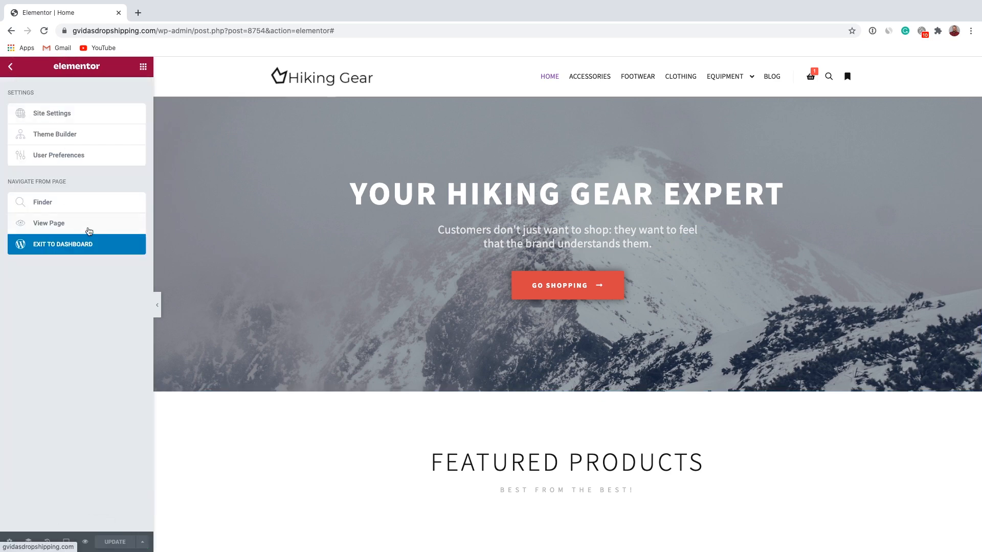
View the live home page, then log in to the ShopMaster account
click(84, 226)
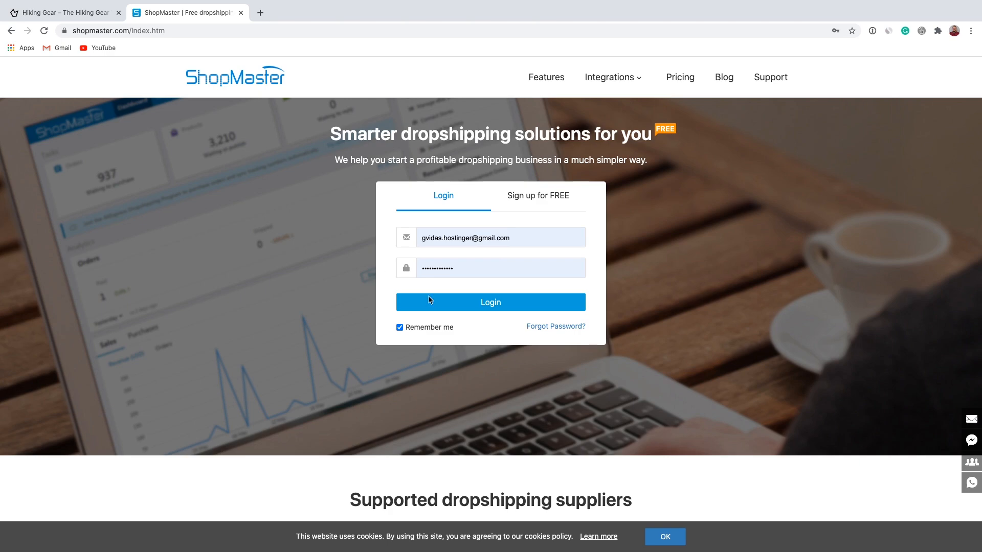
click(493, 307)
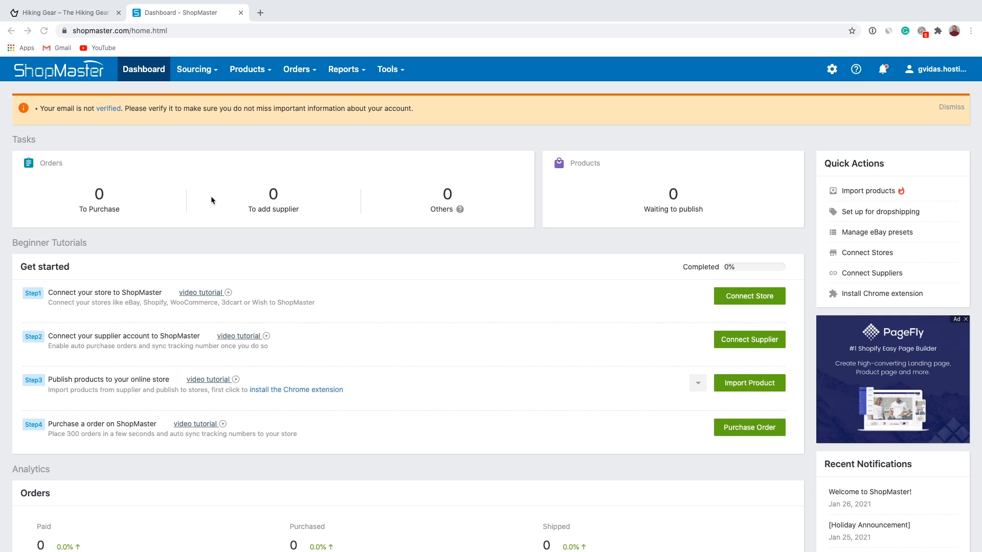
Verify the account e-mail with the pasted code, then bring up Integrations' Manage Stores page
click(107, 108)
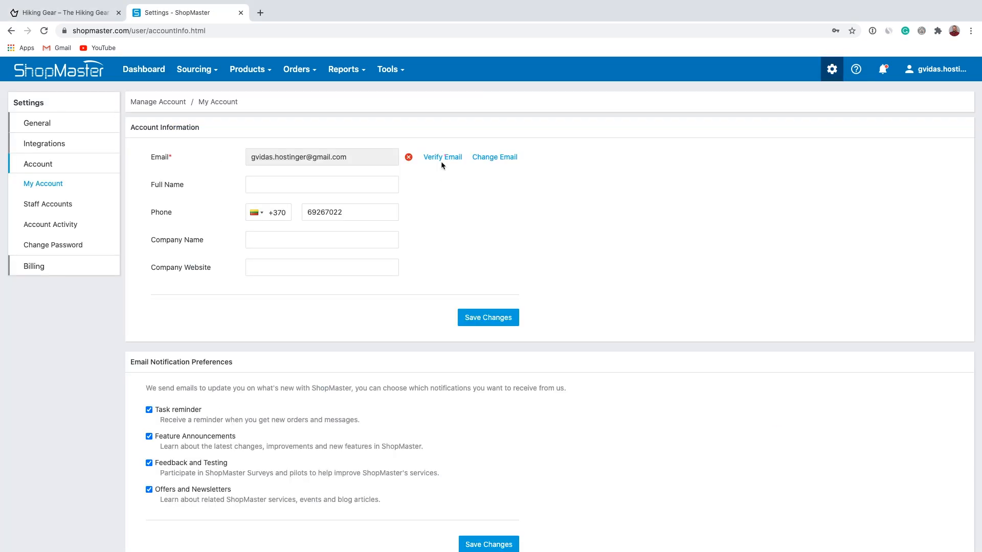
click(442, 158)
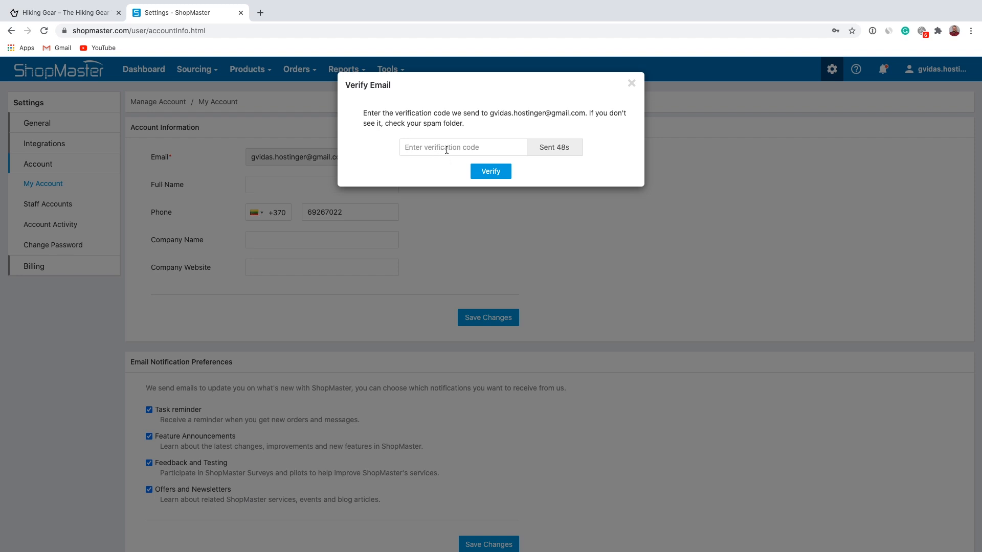
click(446, 149)
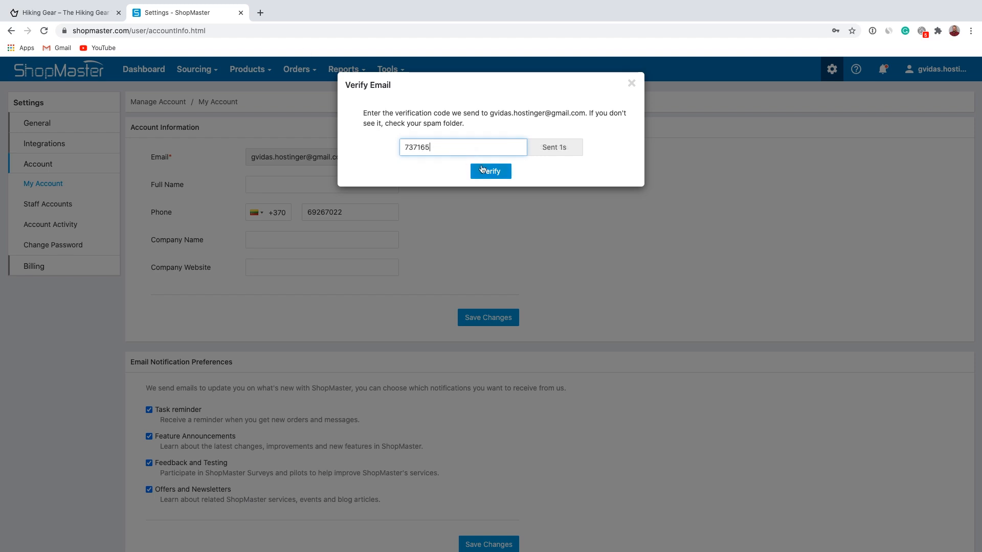
click(490, 173)
click(490, 173)
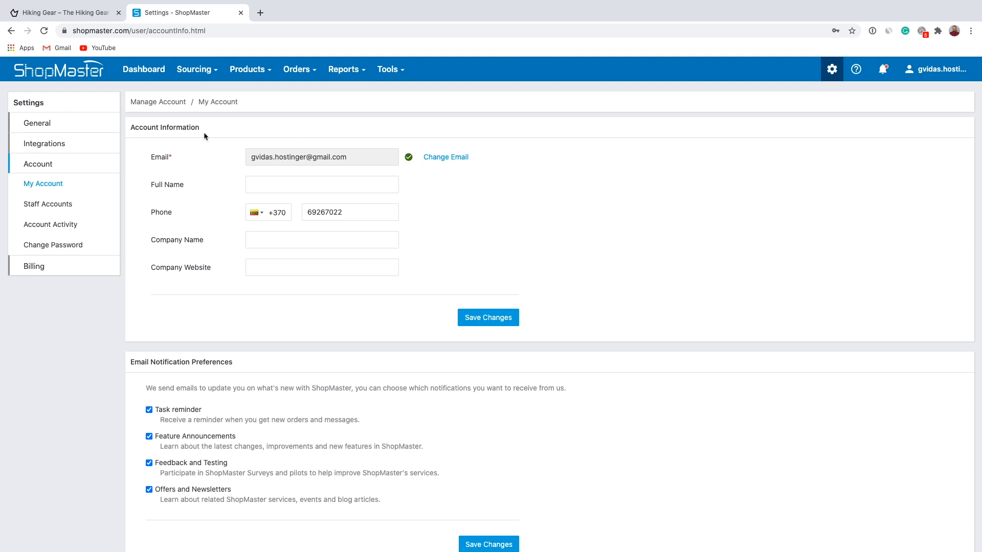
click(49, 144)
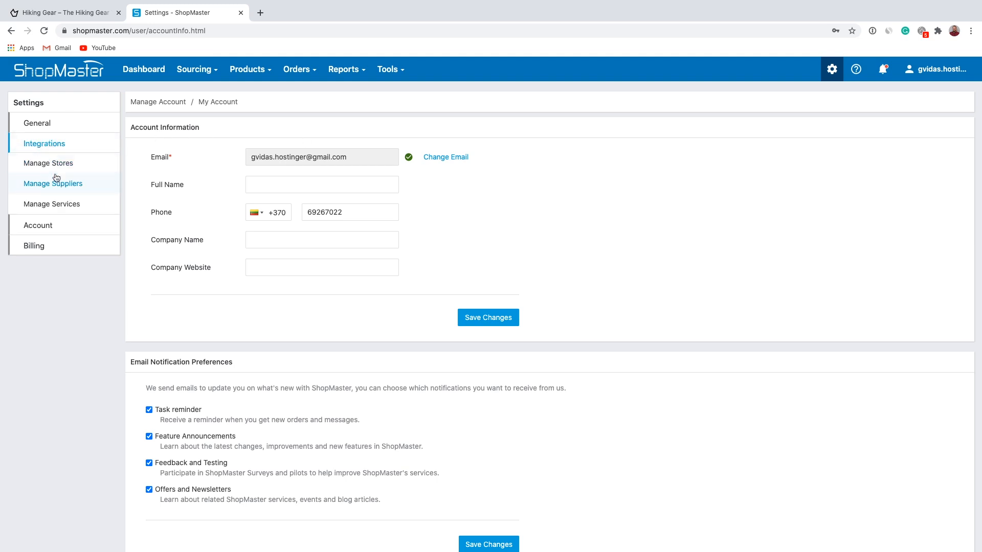
click(60, 164)
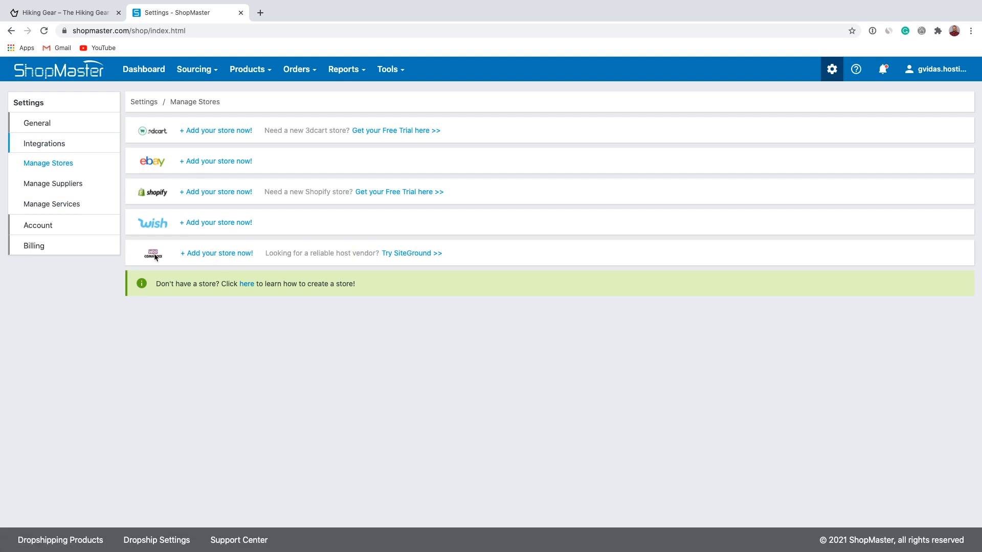
Add a WooCommerce store nicknamed 'Hiking Gear' with its store URL, and approve ShopMaster's access
click(217, 253)
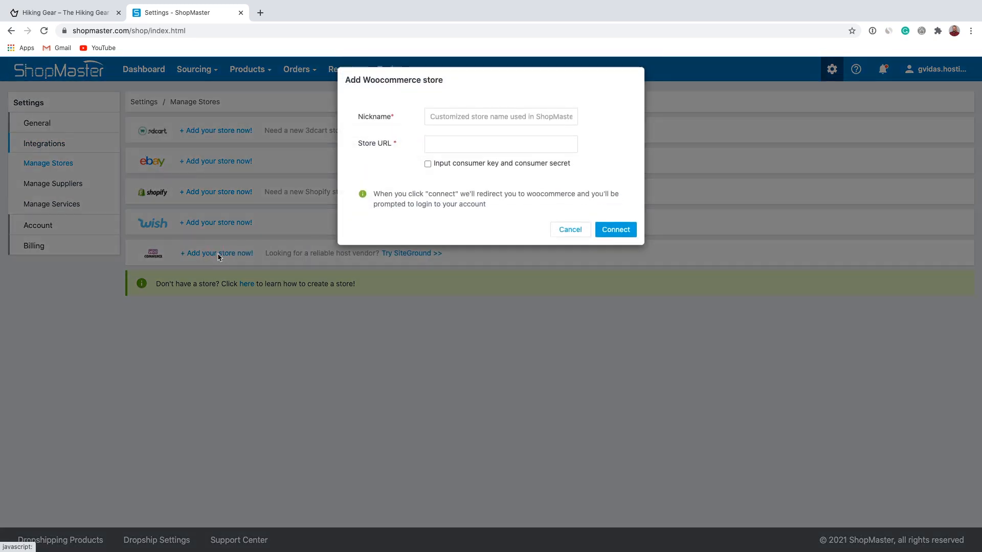
click(499, 121)
text(Hiking Gear)
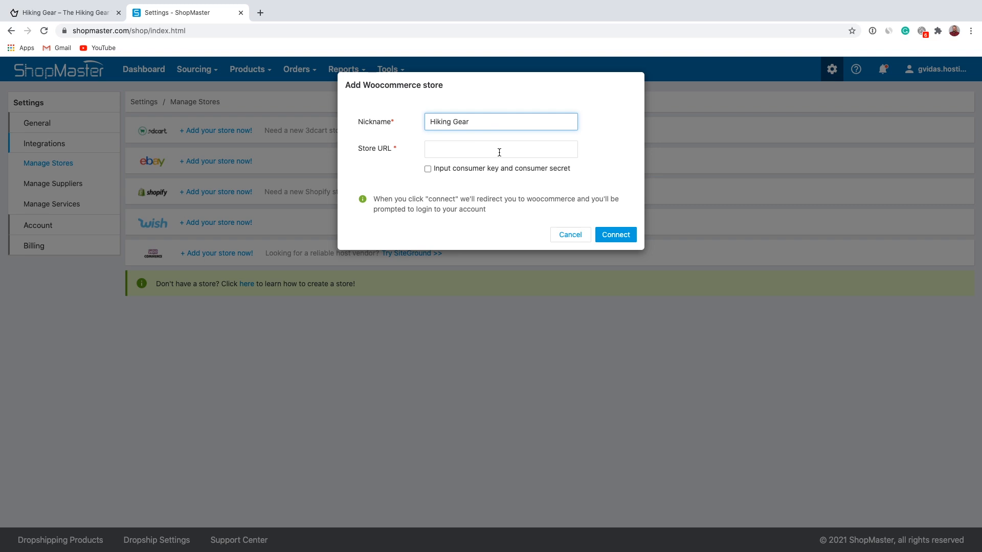
click(500, 150)
text(https://gvidasdropshipping.com/)
click(613, 234)
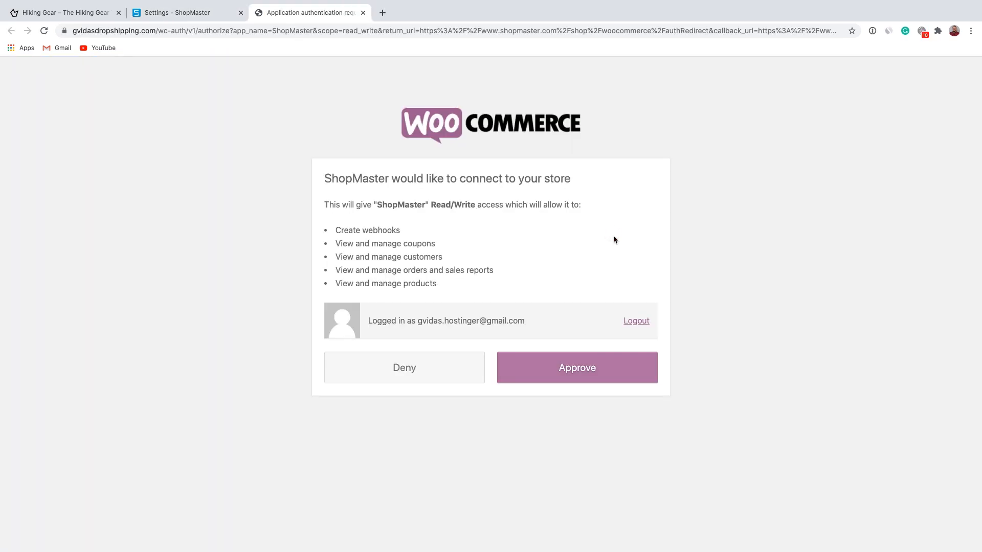
click(577, 370)
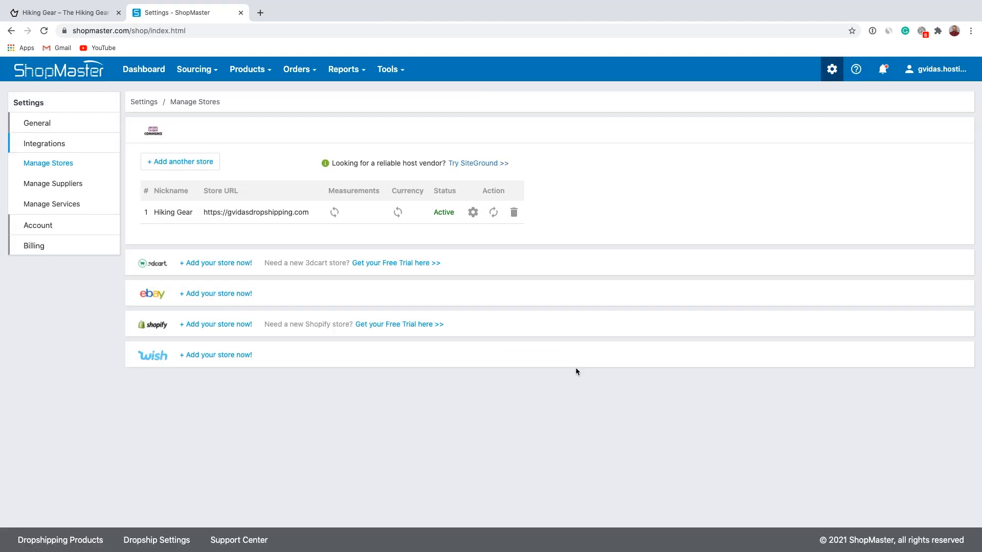
Sync the Hiking Gear store's currency to USD and measurements to kg/cm, then open Manage Suppliers
click(397, 212)
click(333, 212)
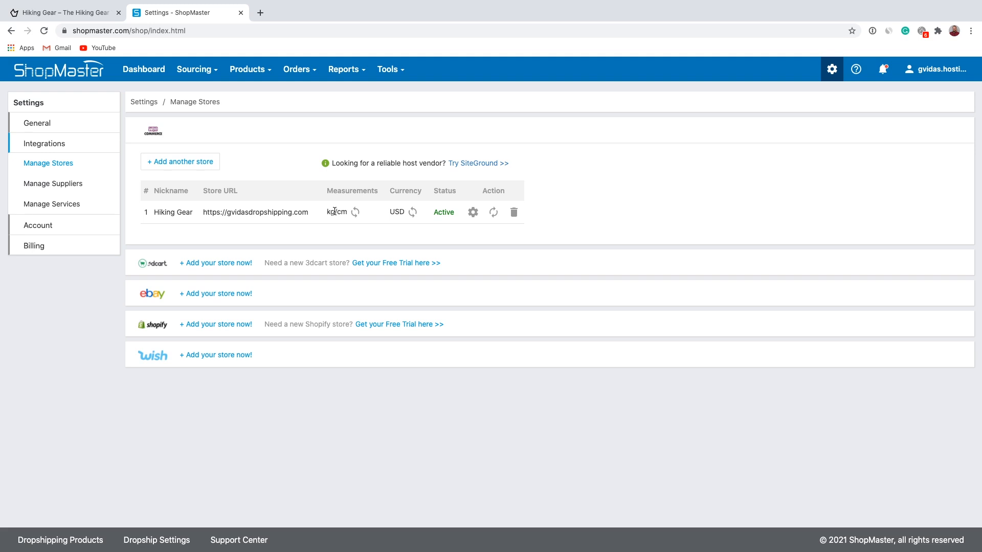
click(68, 188)
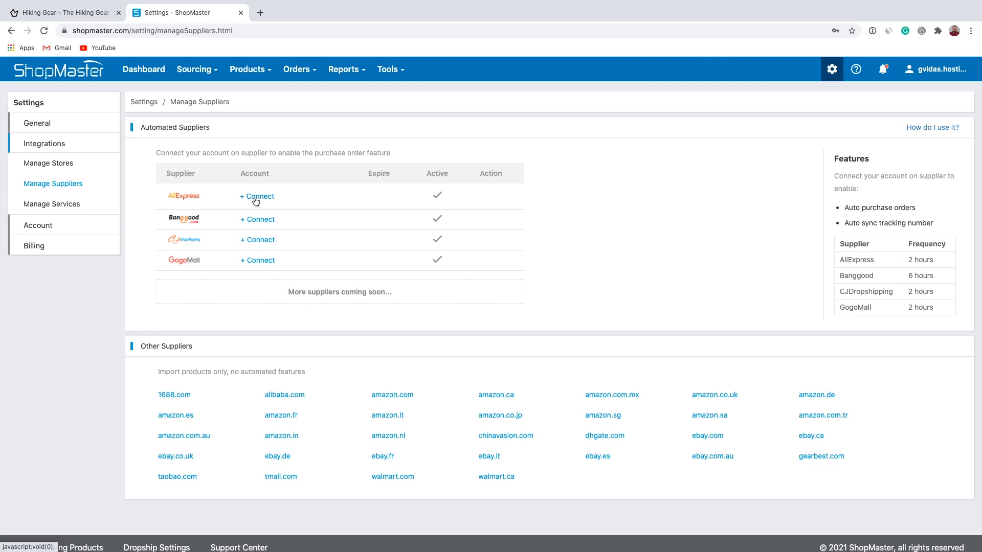
Connect AliExpress as a supplier via 'Joined, go to connect' and open the dropshipping program sign-up
click(256, 199)
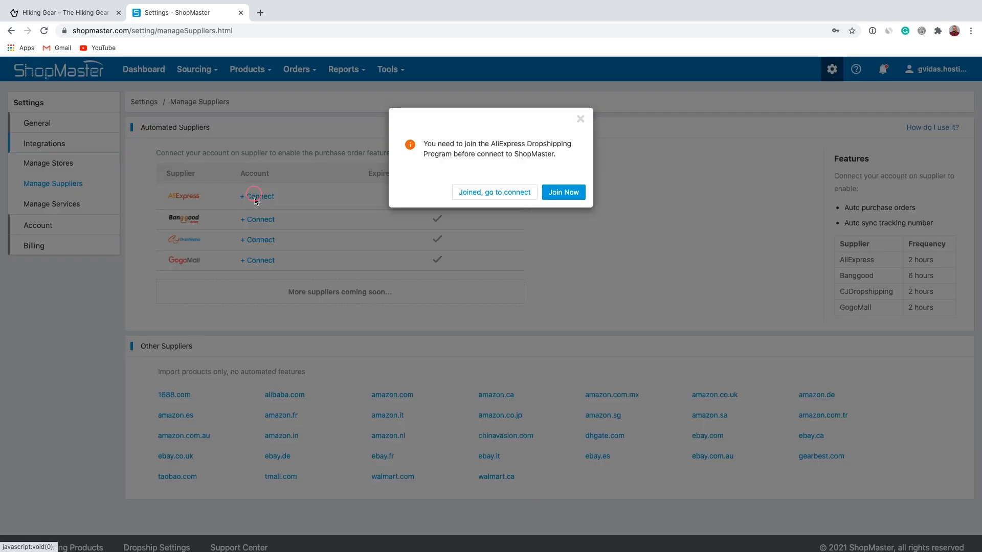
click(499, 192)
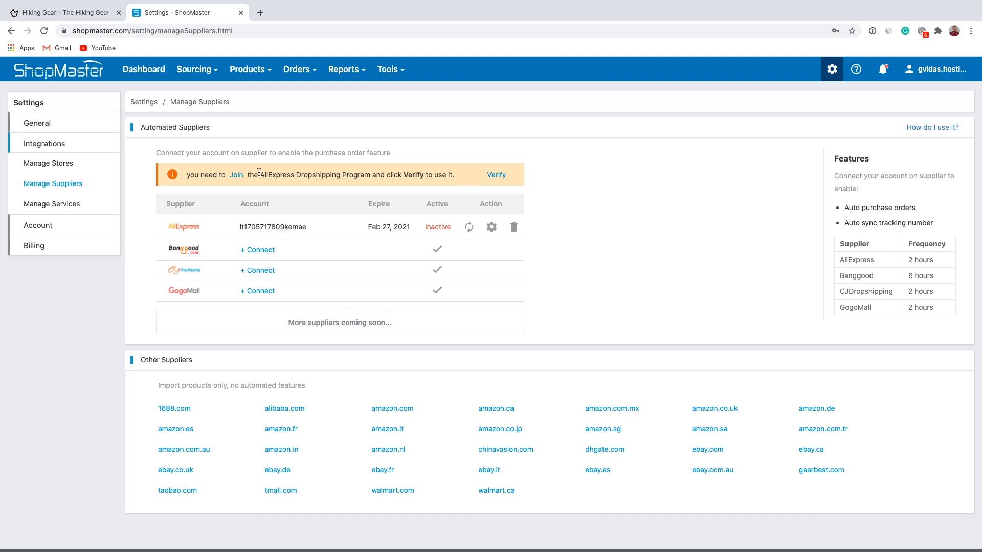
click(236, 175)
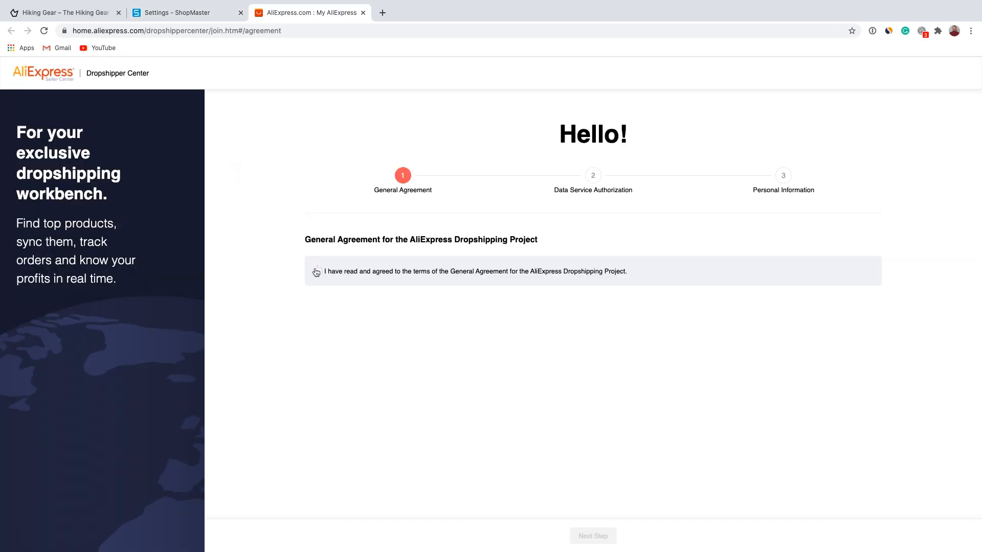
Accept the General Agreement and data service authorization, then submit the dropshipping program application
click(316, 272)
click(588, 535)
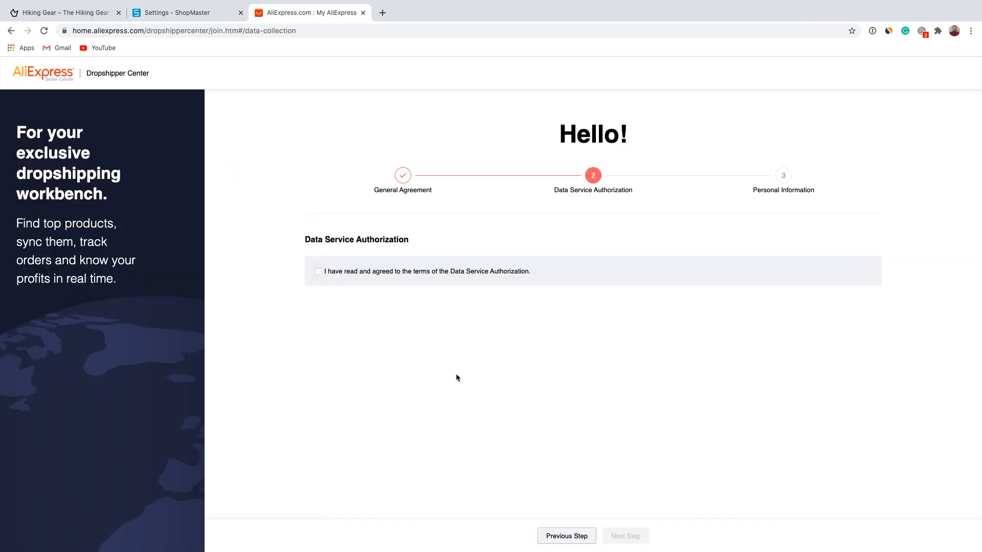
click(318, 271)
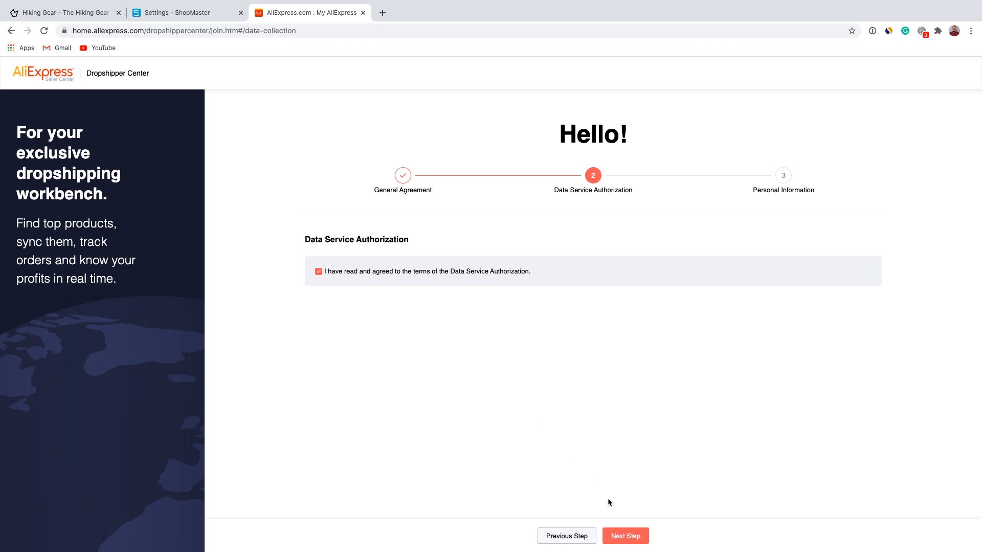
click(625, 536)
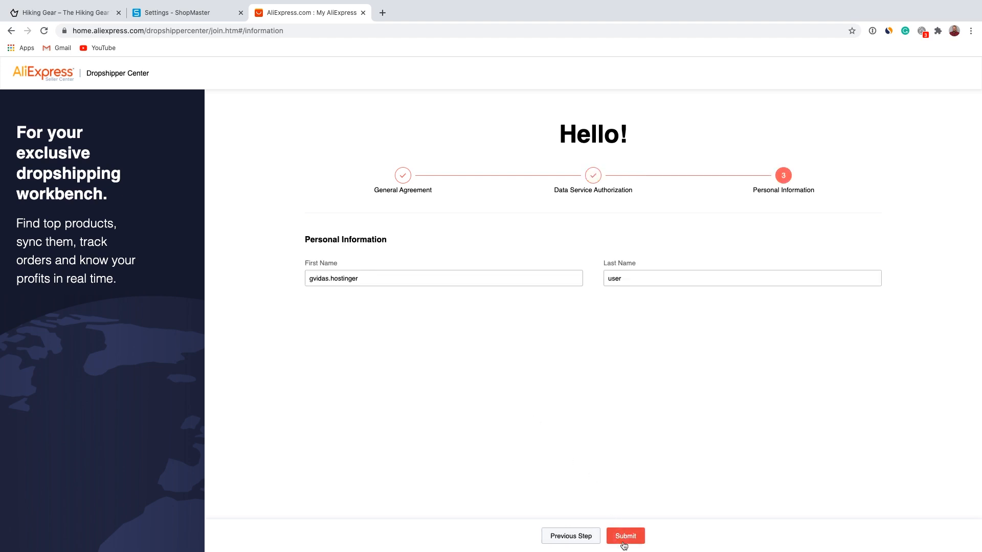
click(627, 536)
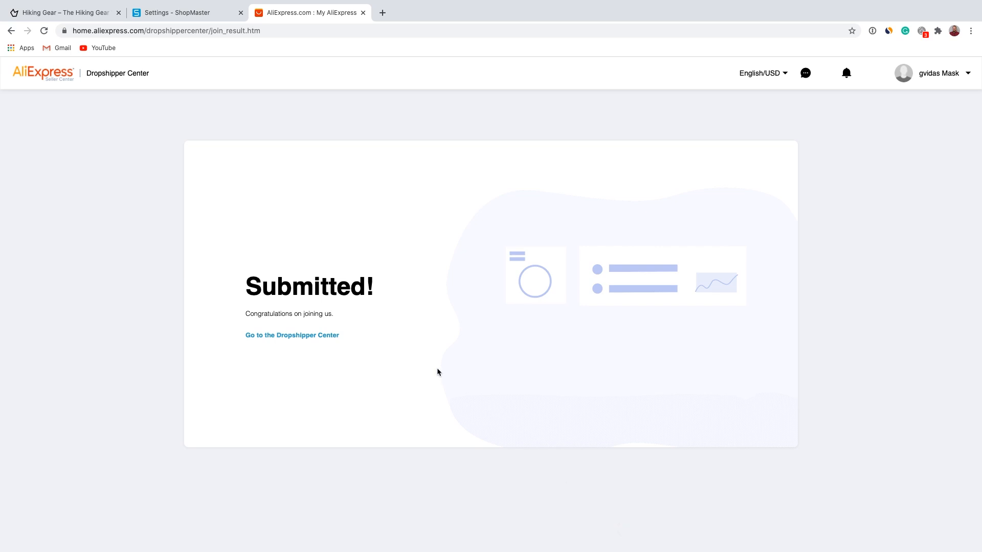
Visit the Dropshipper Center and Find Products to Sell, then close AliExpress
click(288, 336)
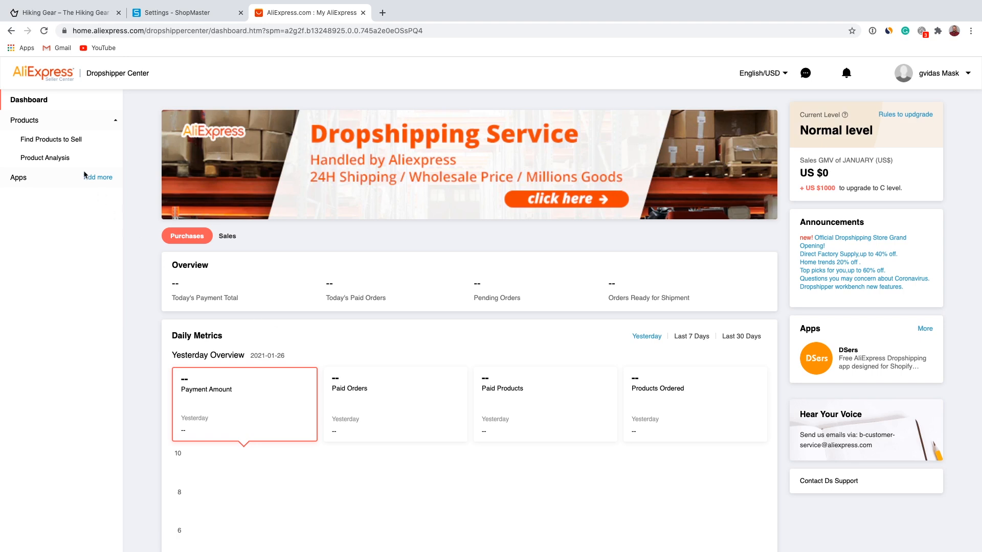
click(61, 140)
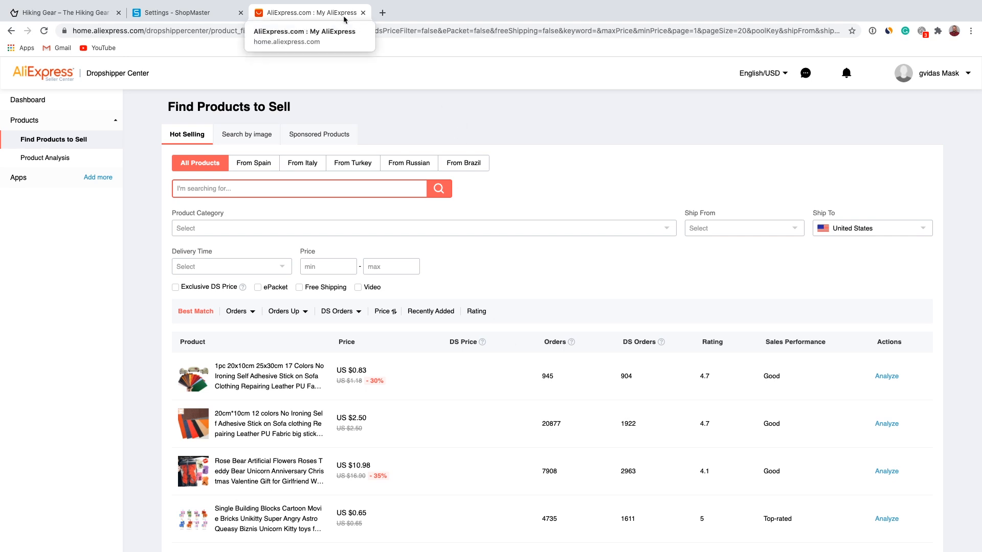
click(363, 13)
Verify the AliExpress connection so it shows Active, expiring Feb 27, 2021, and expand General settings
mouse_move(423, 142)
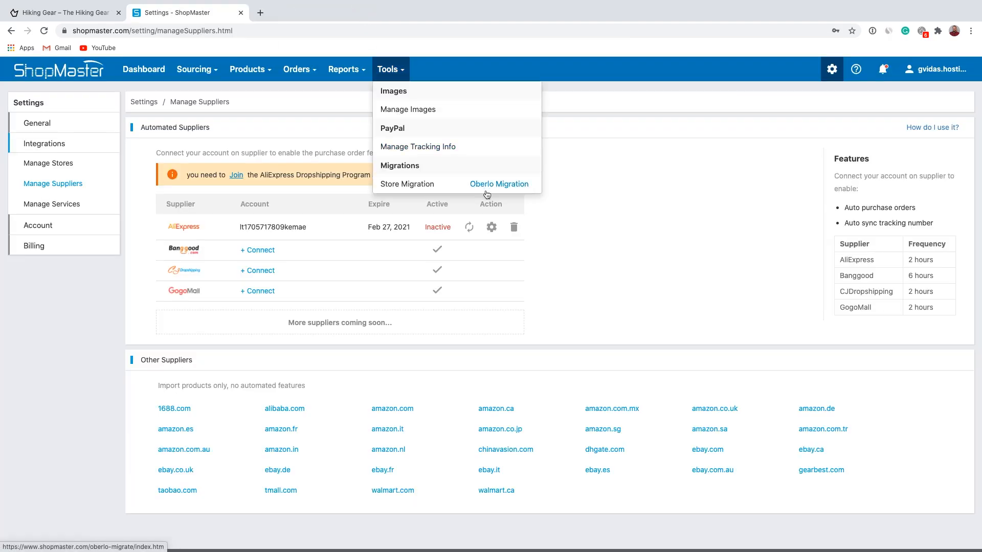
click(495, 174)
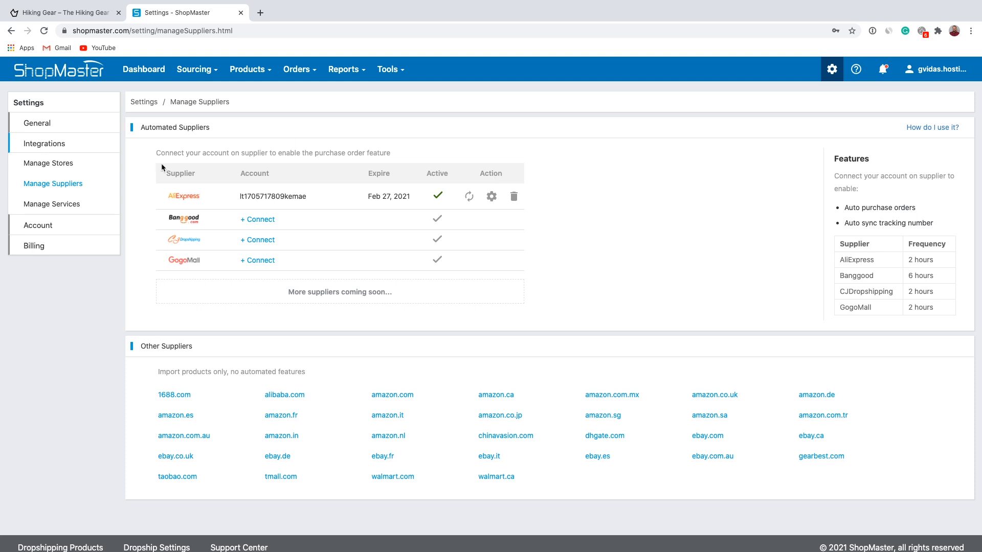
click(53, 124)
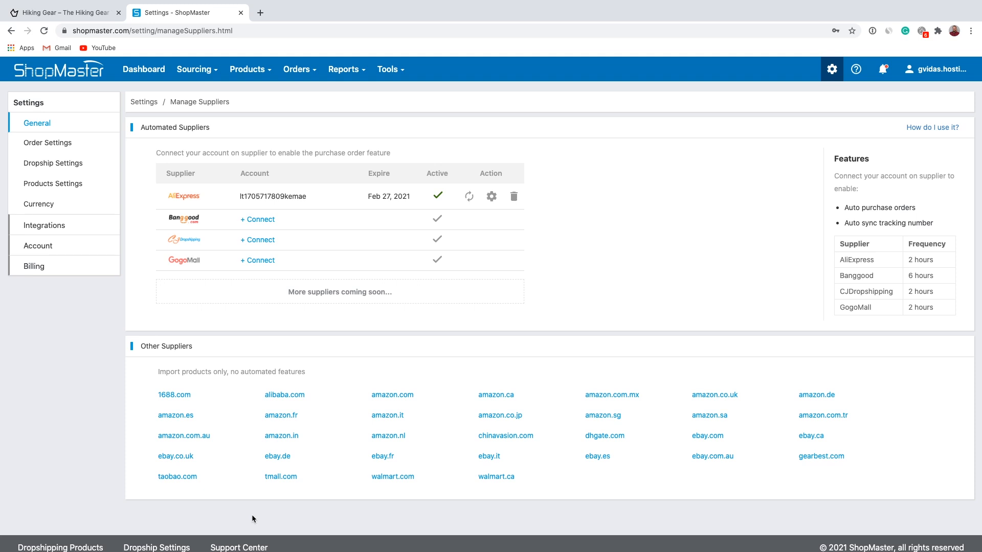
Open Dropship Settings and its Pricing Rules page, currently Simple rule at cost plus 100%
click(72, 164)
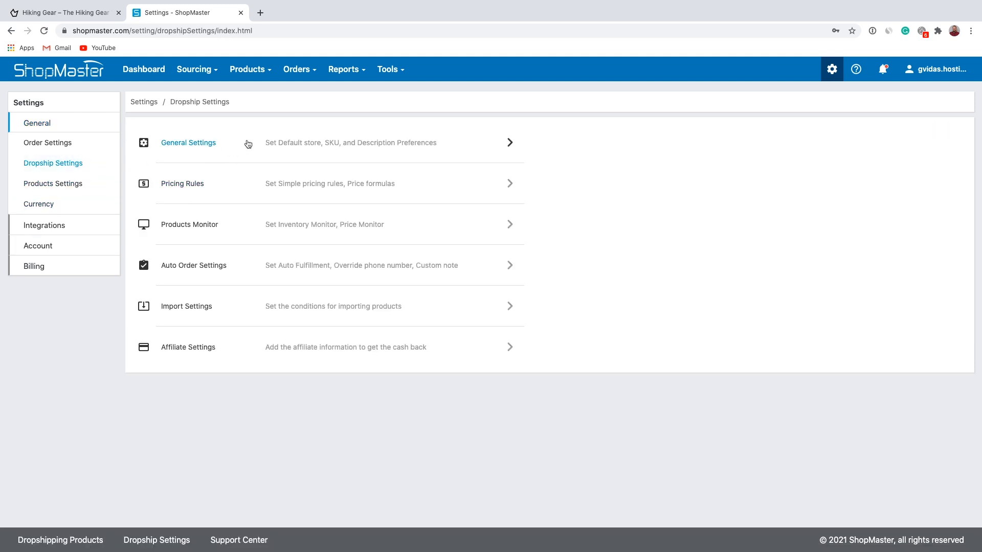
click(205, 188)
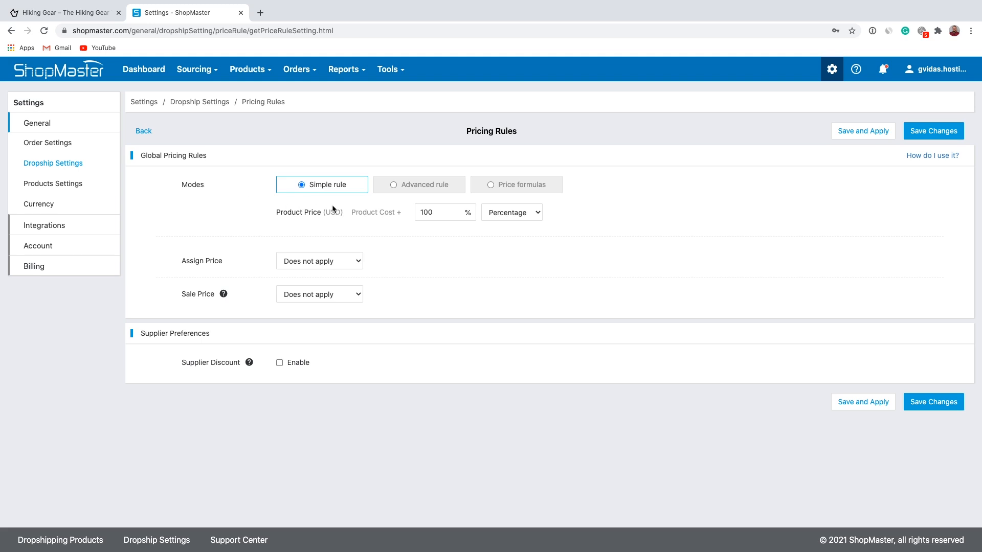
Switch to Advanced rule, end the first range at 9.99, and add a third range from 20.00
click(393, 187)
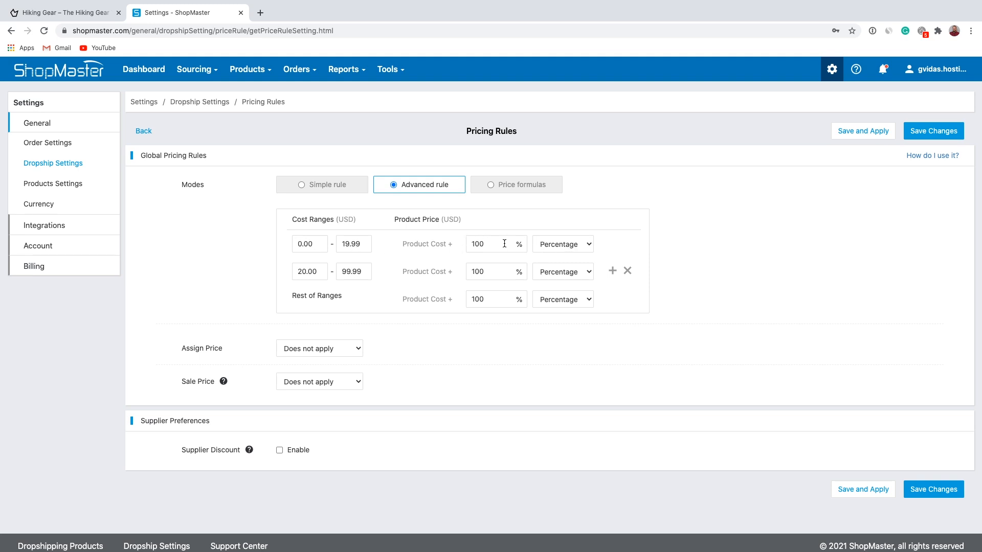
click(346, 244)
key(BackSpace)
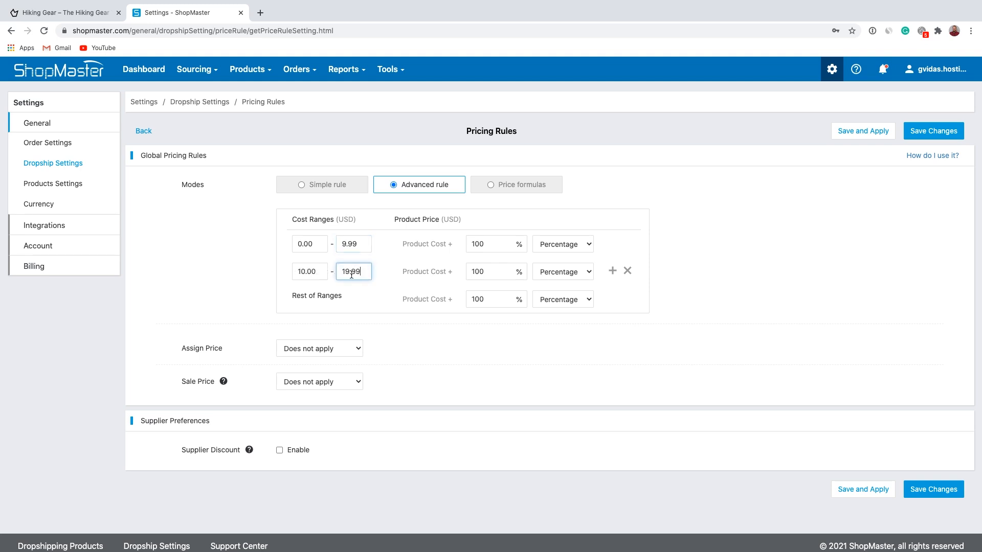
click(613, 270)
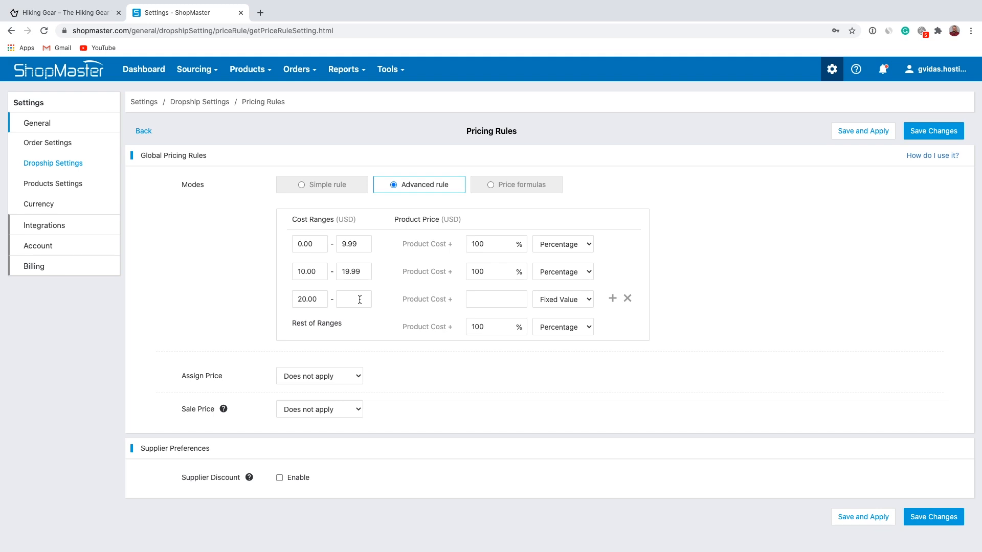
End the third range at 49.99 and make the first range add a Fixed Value of 10
click(359, 299)
text(49.99)
click(563, 245)
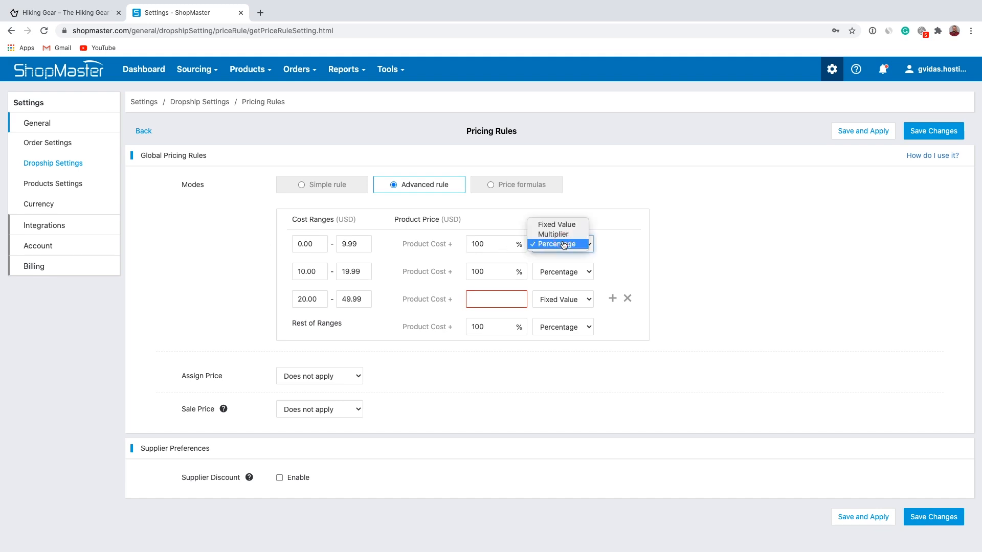
click(558, 221)
click(512, 246)
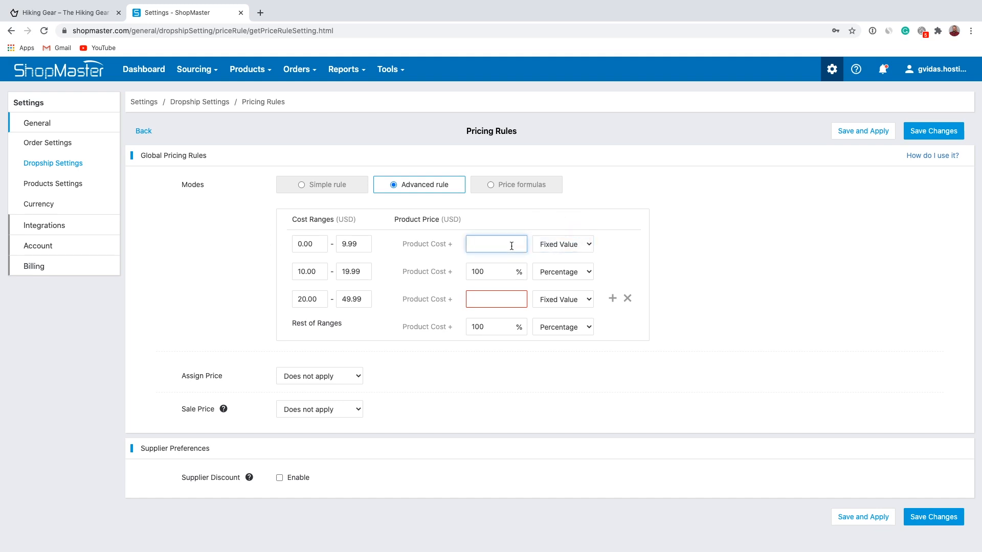
text(10)
Set Multiplier 2 for the second range and 1.7 for the third, then save the pricing rules
click(570, 272)
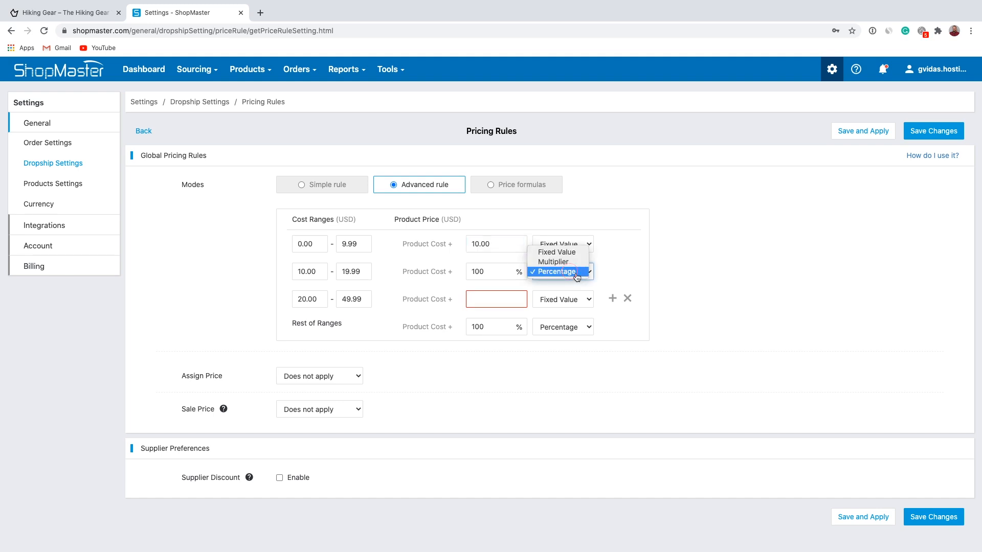
click(573, 262)
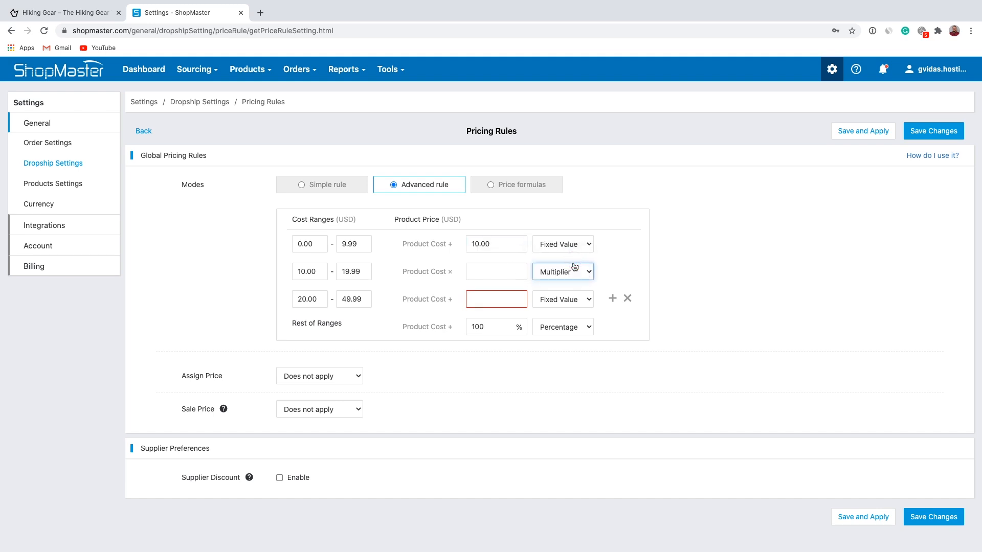
click(514, 272)
text(2)
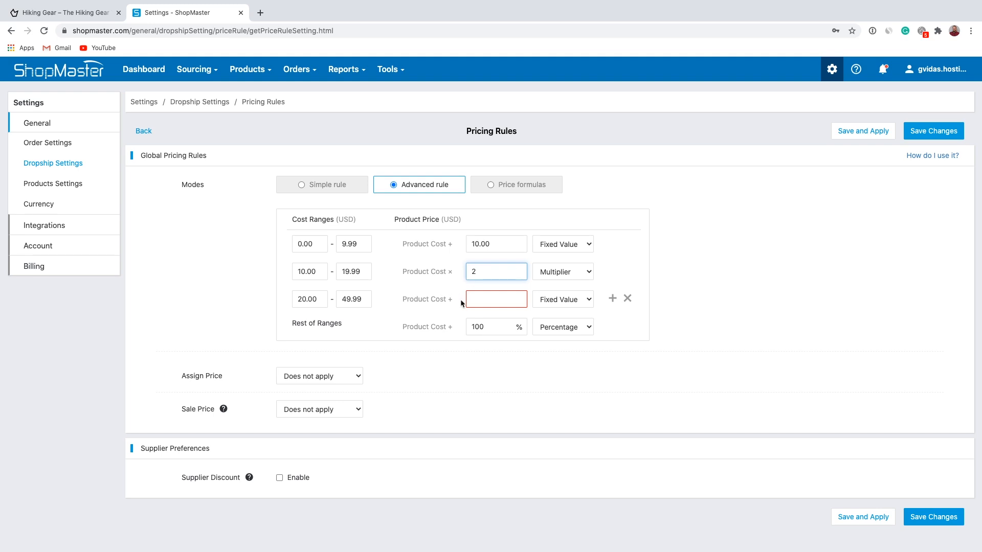
click(570, 302)
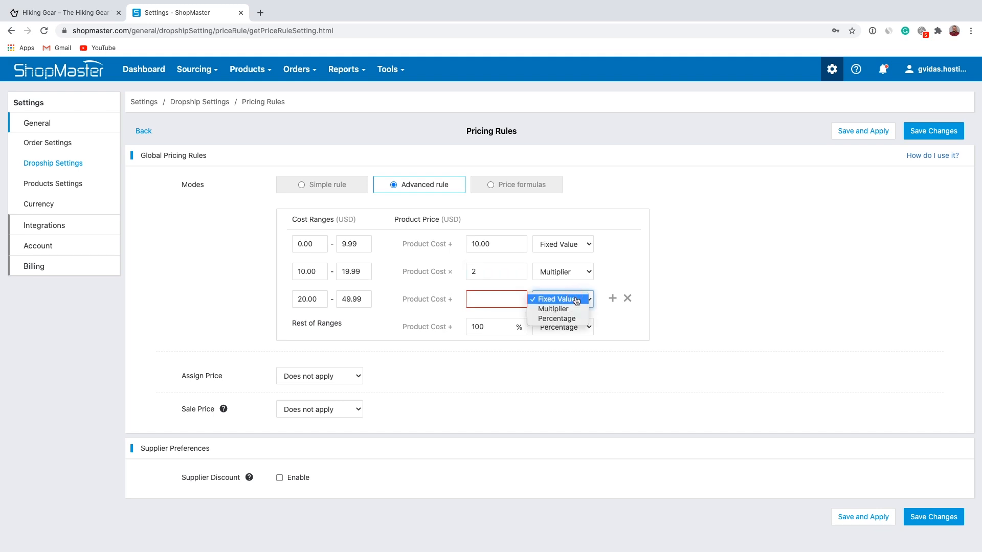
click(562, 309)
click(514, 300)
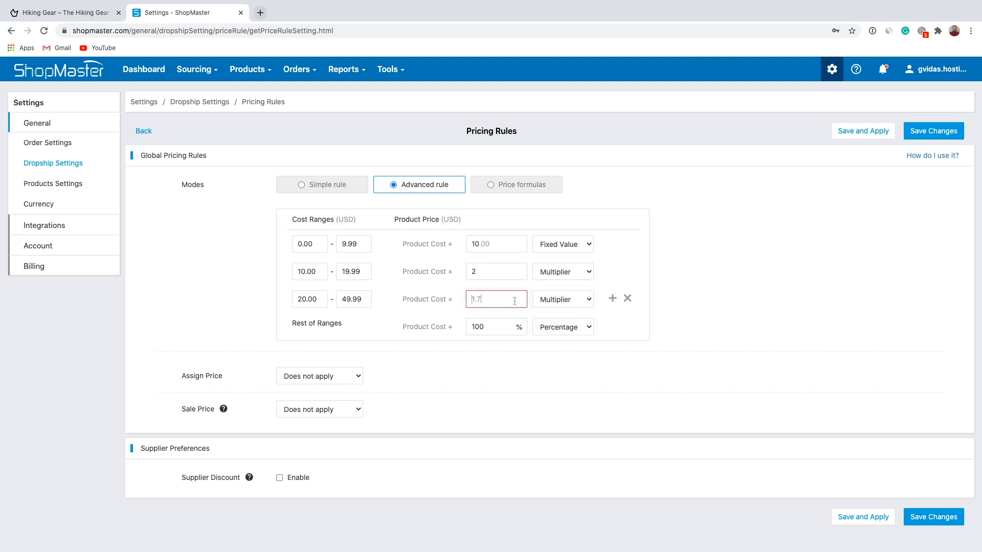
text(1.7)
click(929, 134)
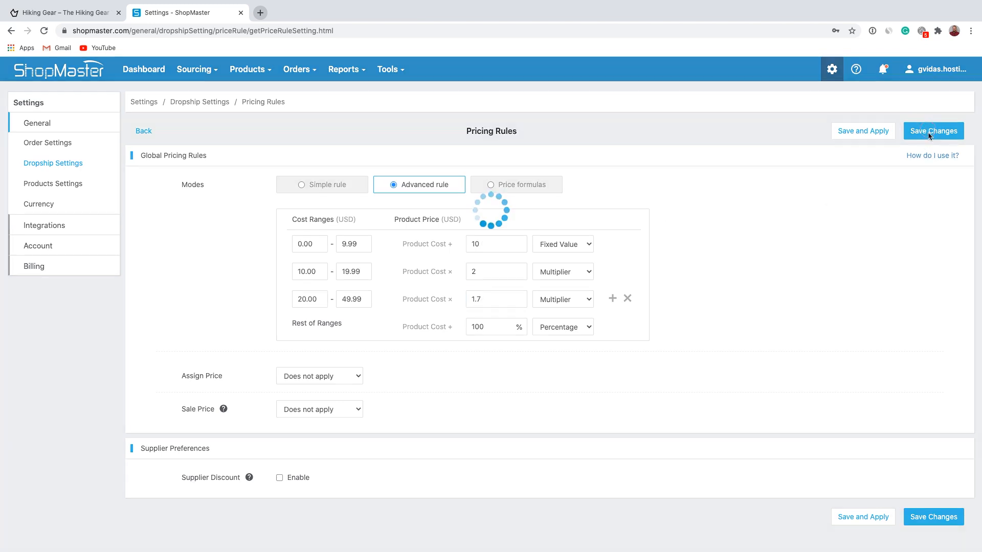
click(143, 132)
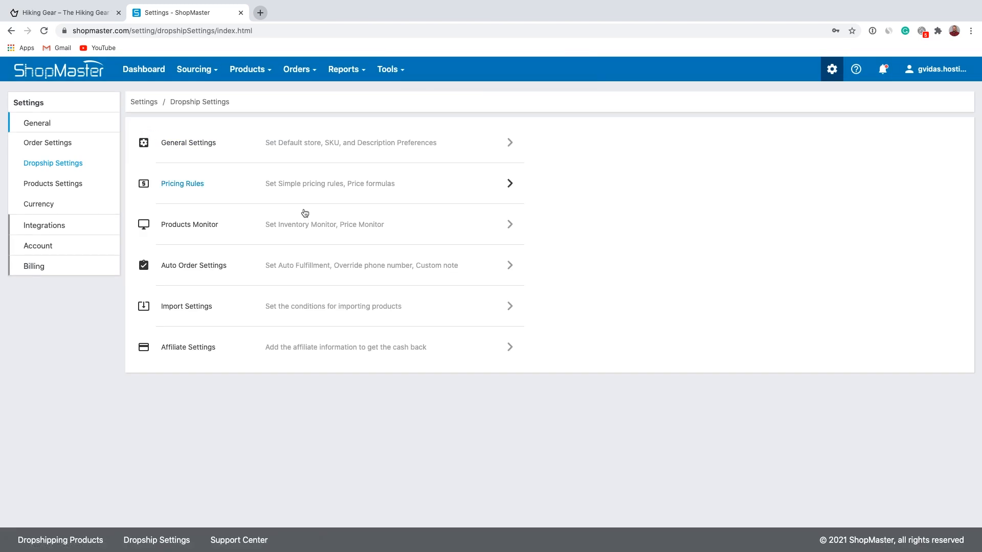
Enable Inventory Monitor with a Notify Me alert when out of stock, save, and return to Dropship Settings
click(361, 223)
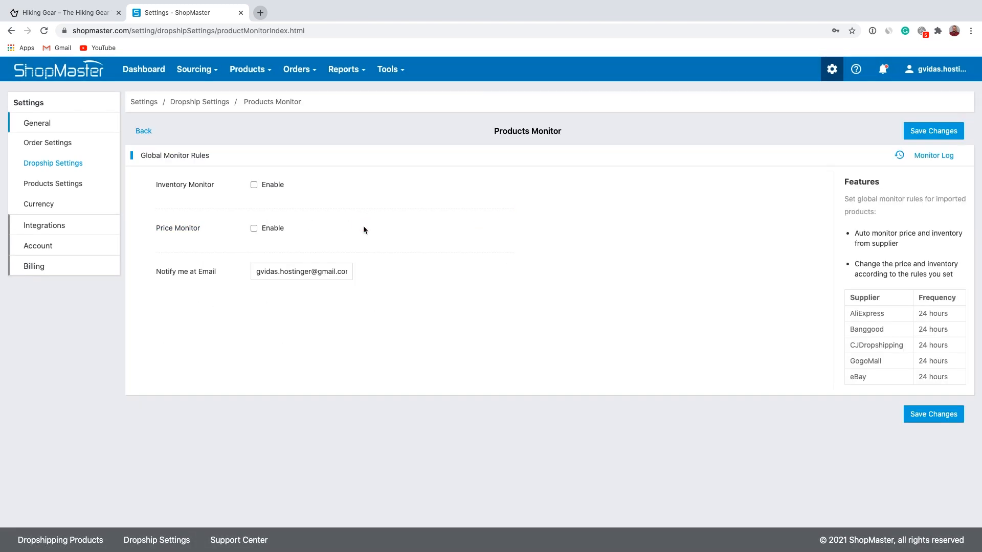
click(253, 185)
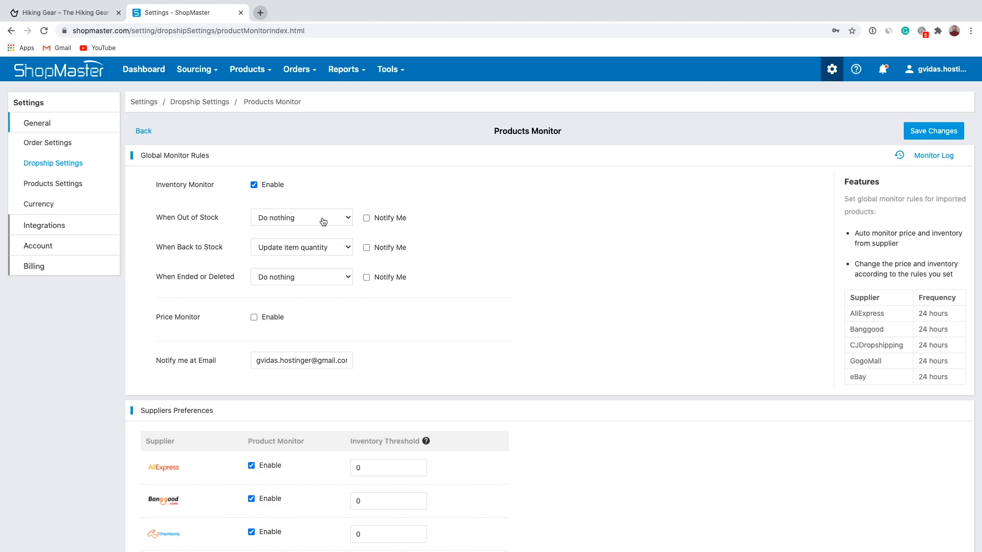
click(366, 218)
click(936, 132)
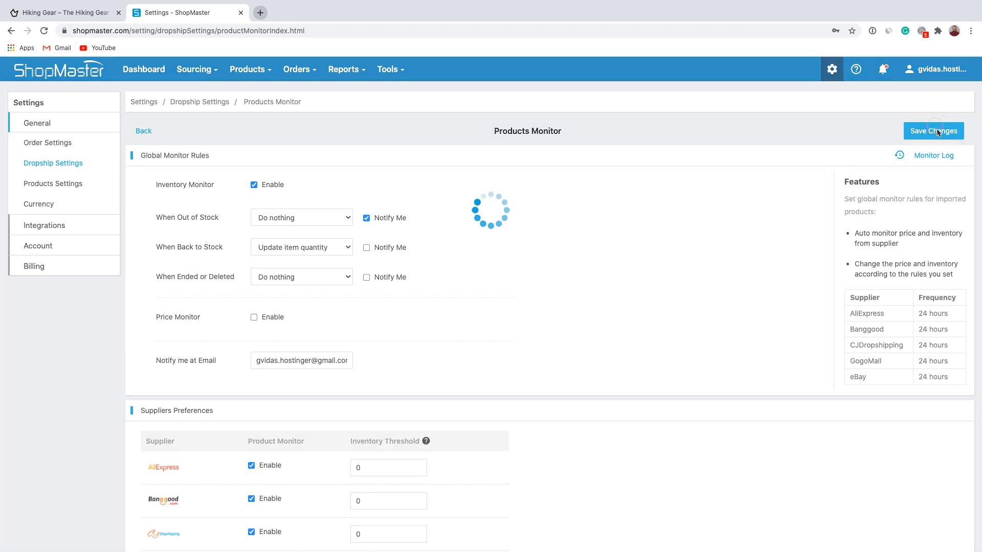
click(143, 131)
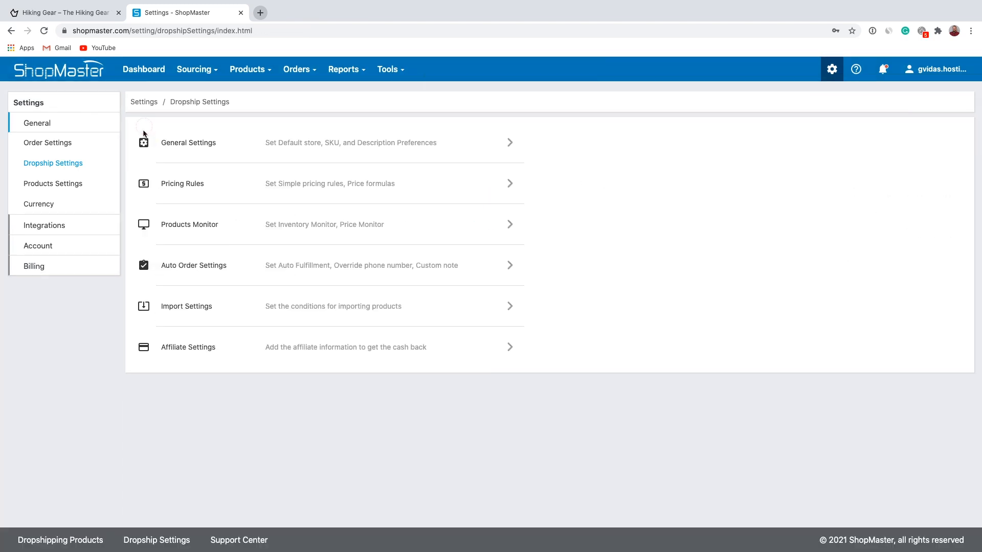
In Auto Order Settings, paste a purchase note asking suppliers to omit invoices and promo materials
click(347, 267)
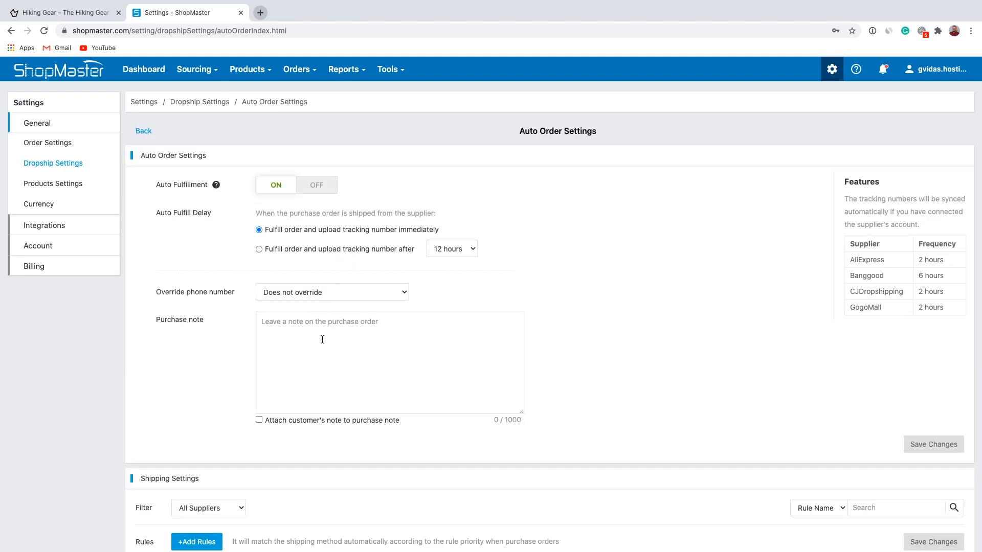
click(322, 340)
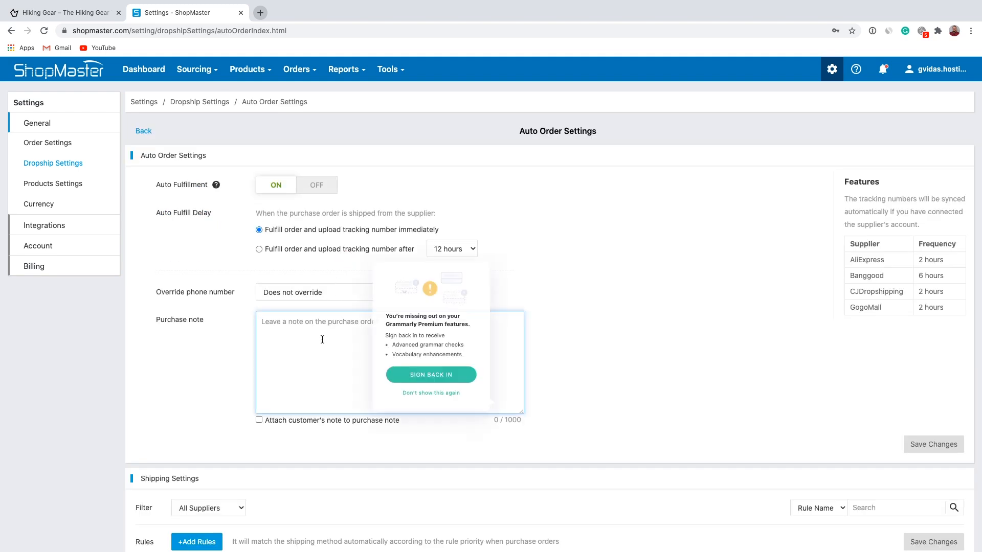
click(477, 247)
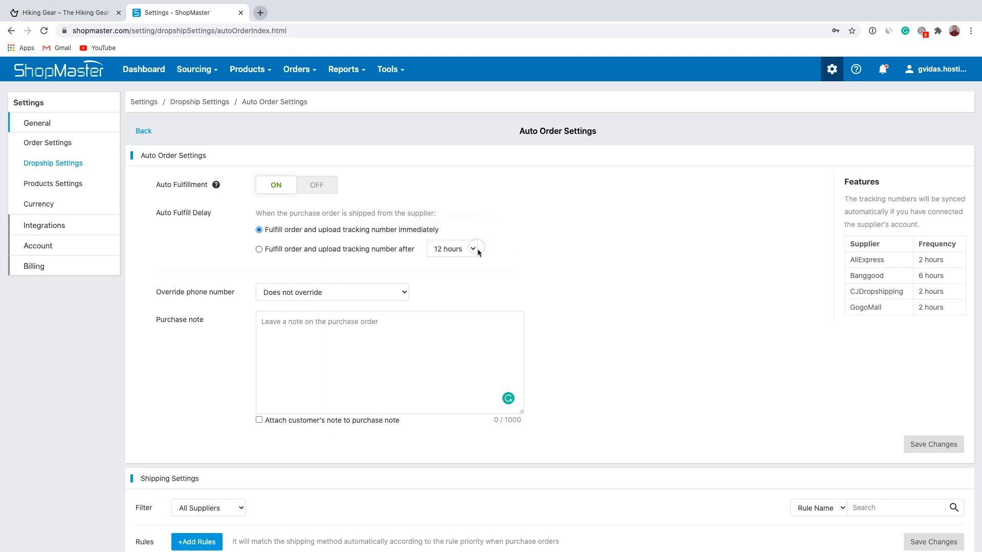
click(379, 331)
text(Hello,  We are dropshipping, please don't include invoices or promo materials in the package. Thank you!)
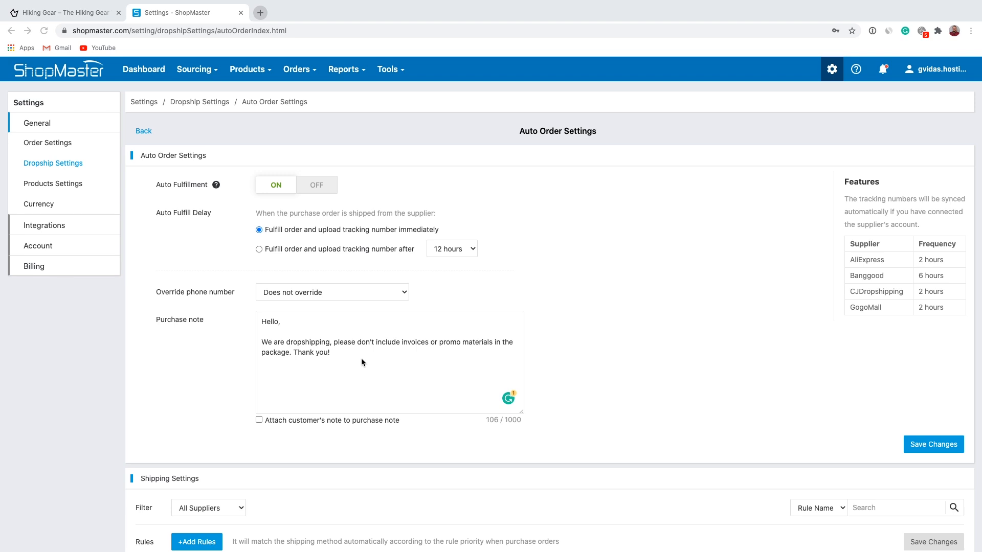
Set shipping rule Default1 to AliExpress Standard Shipping and save the auto-order settings
scroll(361, 358, down, 5)
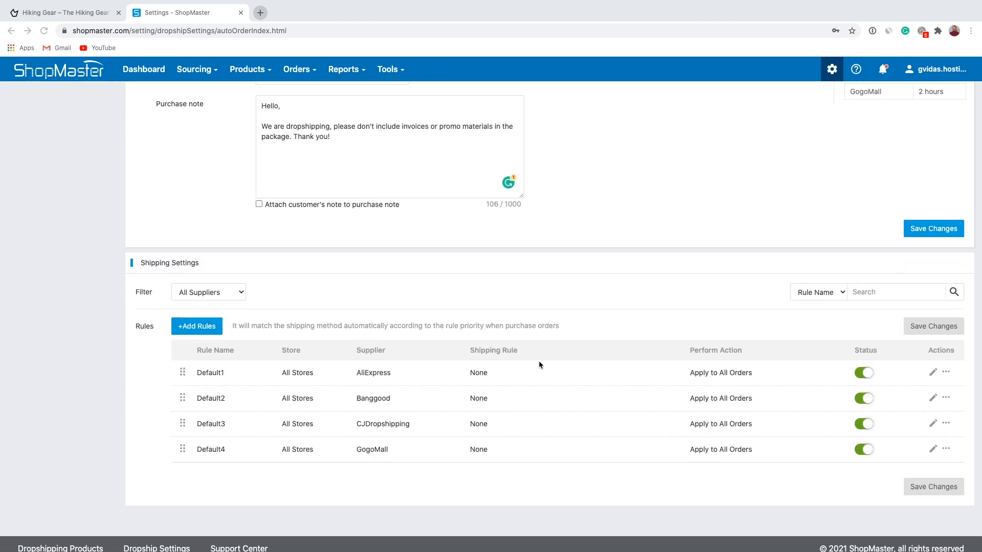
click(934, 371)
click(933, 372)
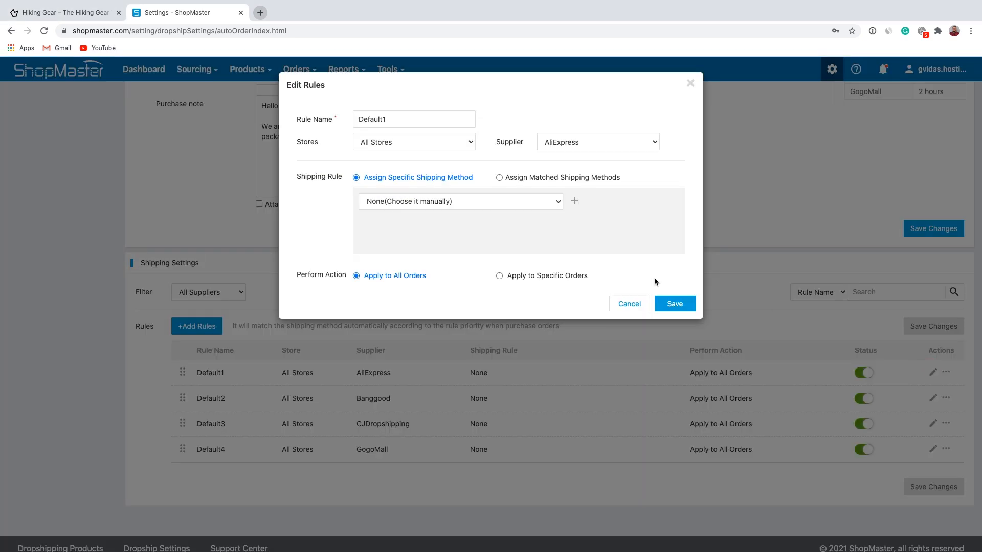
click(547, 201)
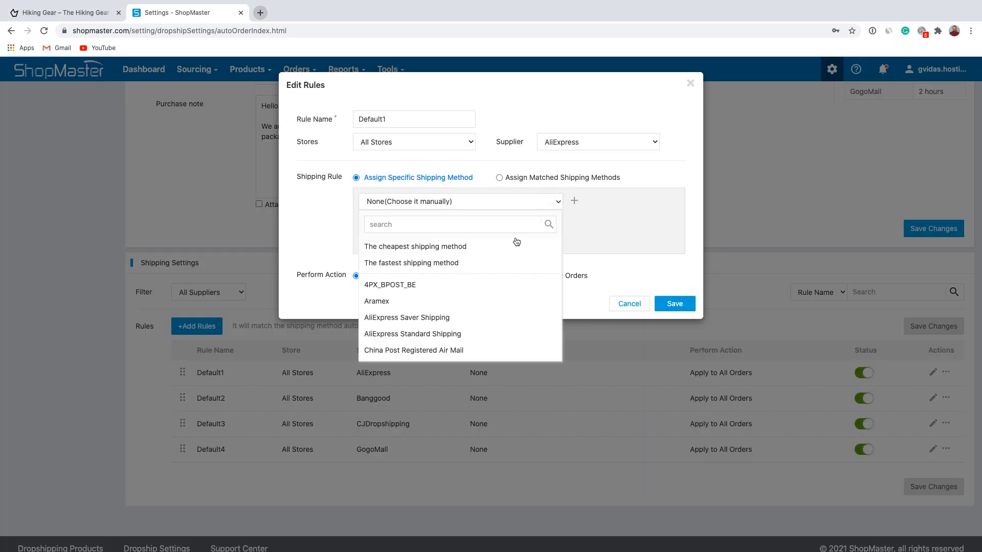
click(450, 334)
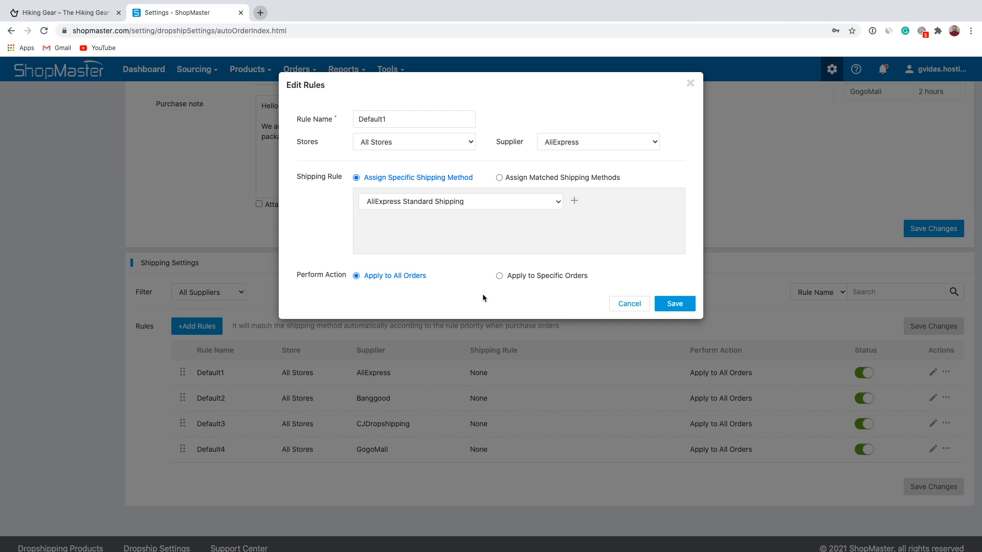
click(672, 305)
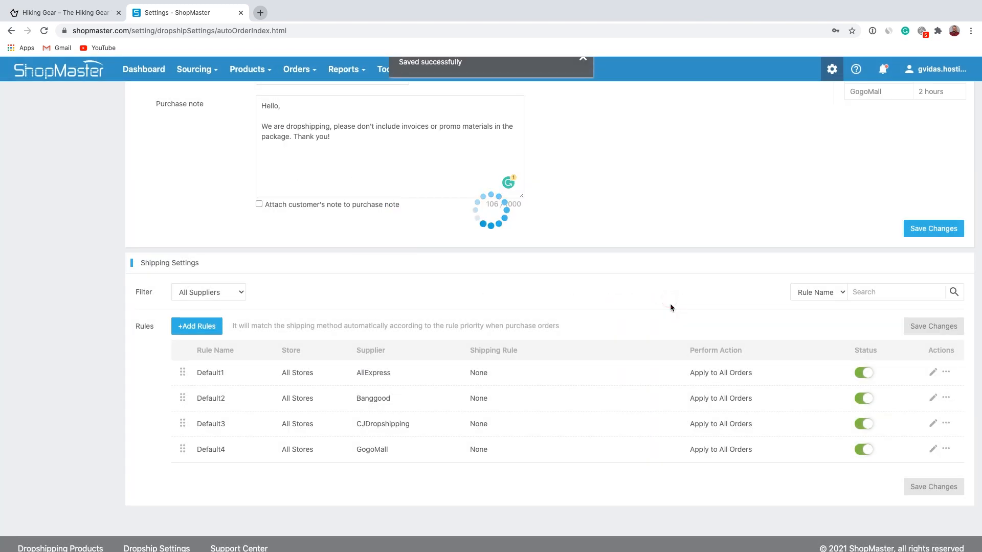
click(920, 228)
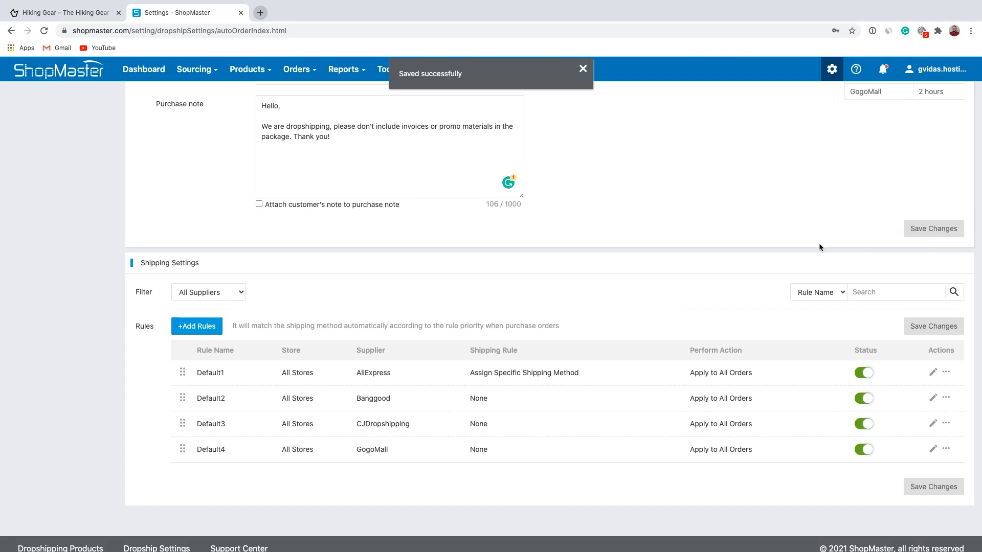
scroll(787, 244, up, 5)
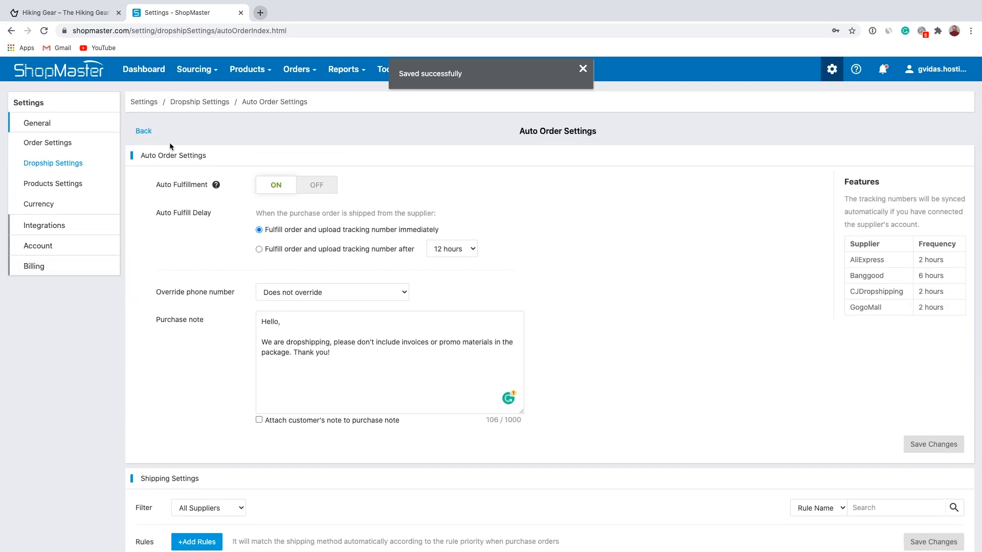
Go back to the Dropship Settings list and select the current page URL in the address bar
click(144, 130)
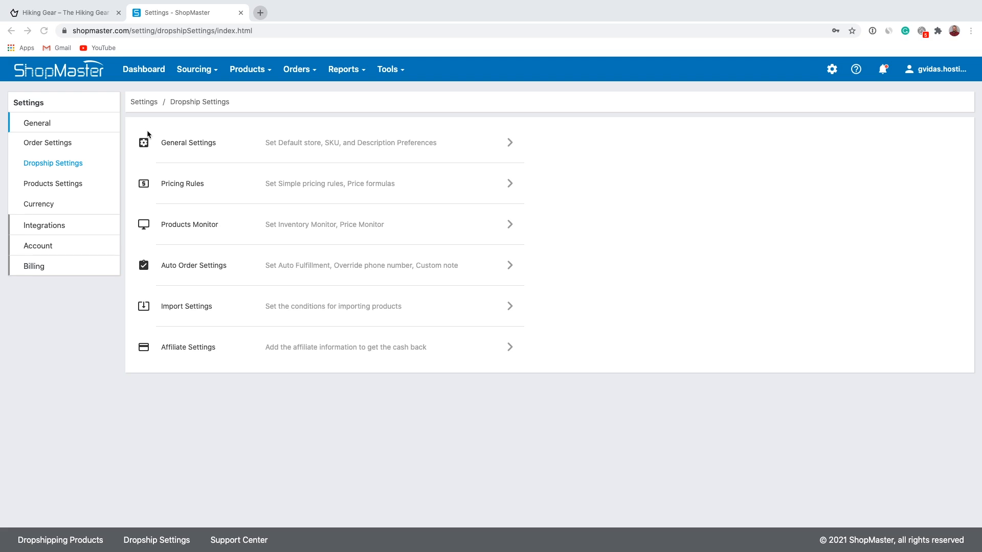
click(243, 30)
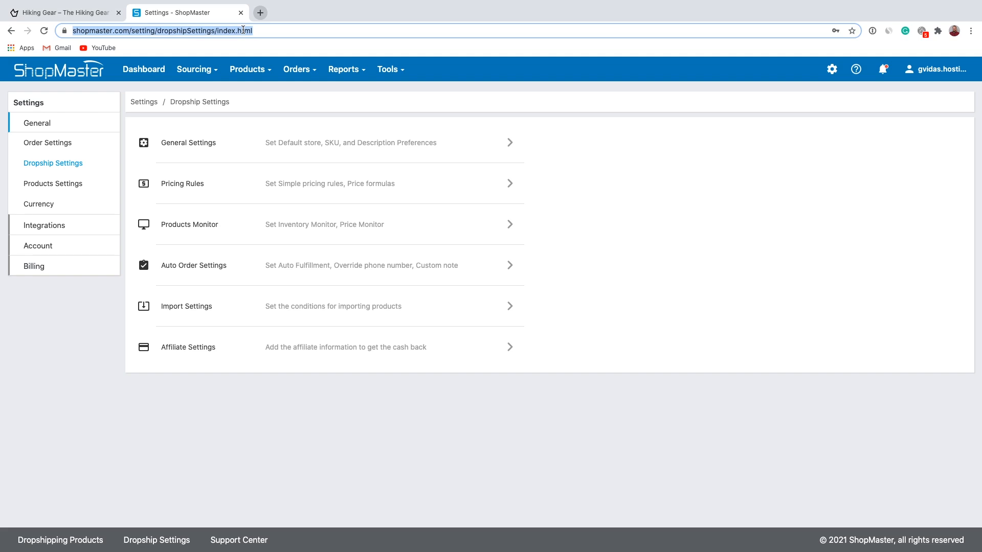
Add the ShopMaster - Dropshipping Product Importer extension to Chrome and open its log-in page
text(chrome.google.com/webstore/detail/shopmaster-dropshipping-p/jdgbbonepfcanhpmcefekpnohhahheck)
key(Return)
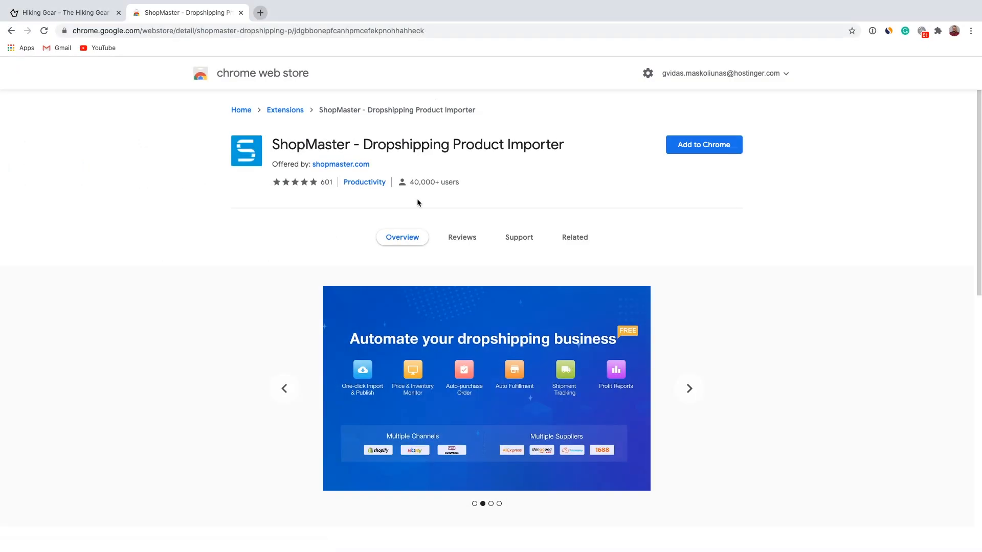
click(704, 144)
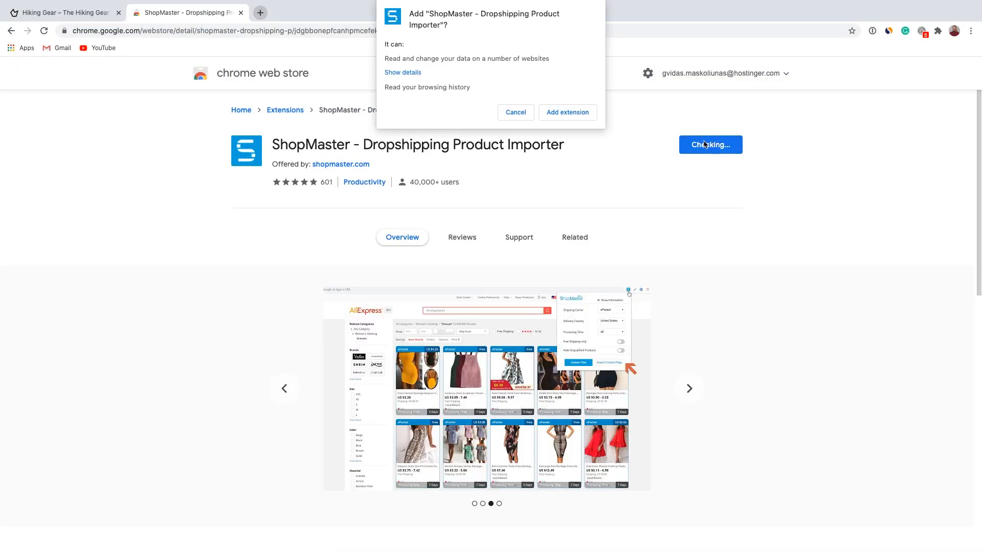
click(569, 112)
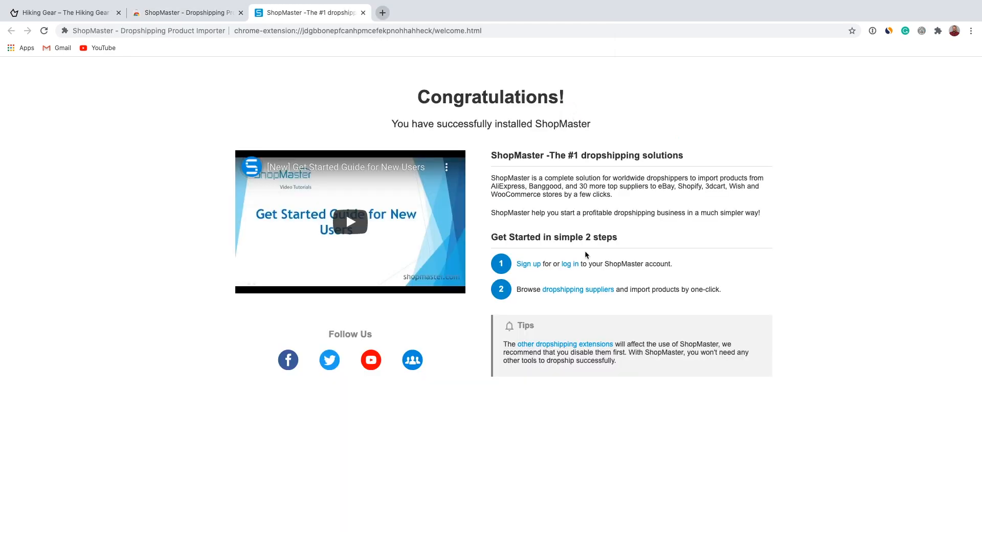
click(571, 265)
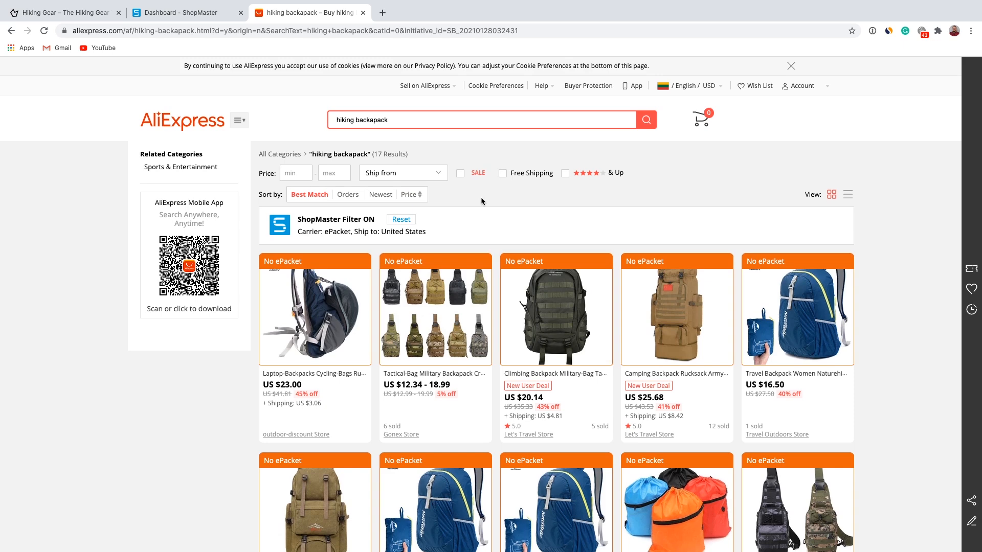
Import the climbing military backpack from its AliExpress page and view ShopMaster's imported products
click(548, 299)
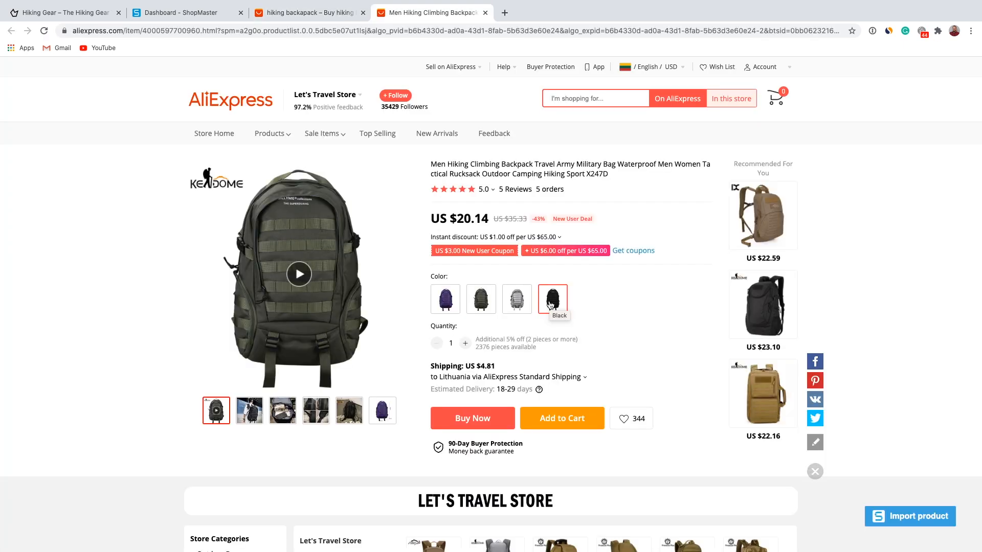
scroll(549, 302, down, 3)
scroll(550, 305, up, 3)
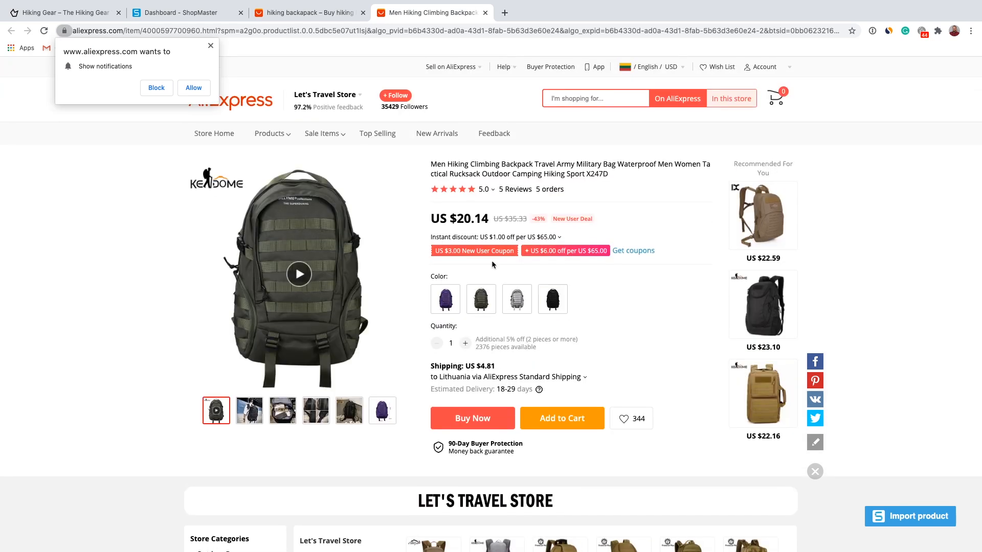
click(211, 46)
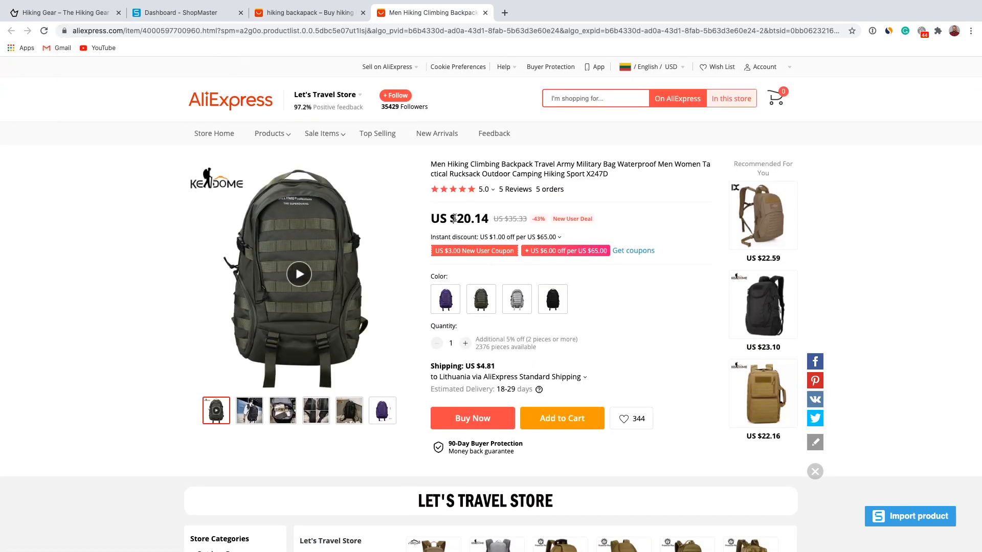
click(896, 517)
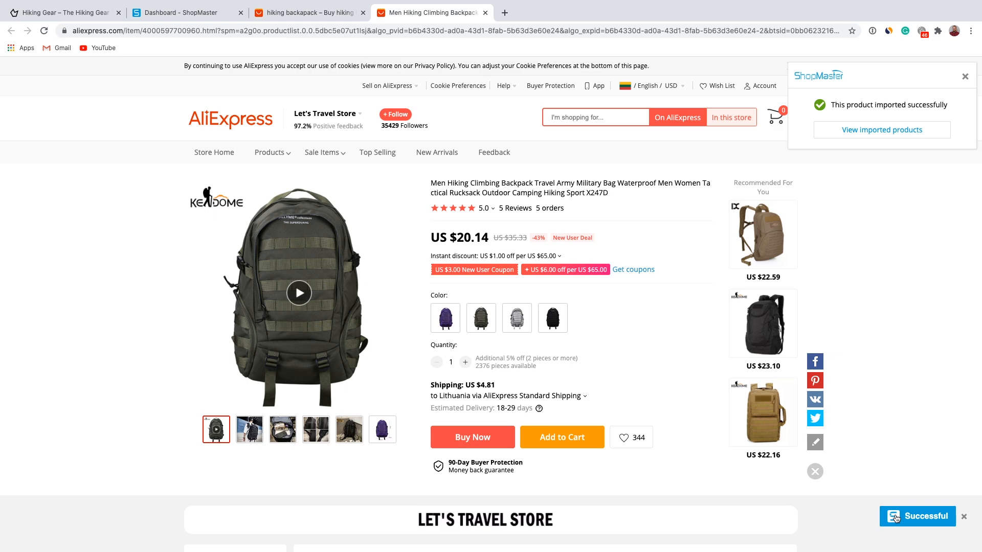
click(884, 129)
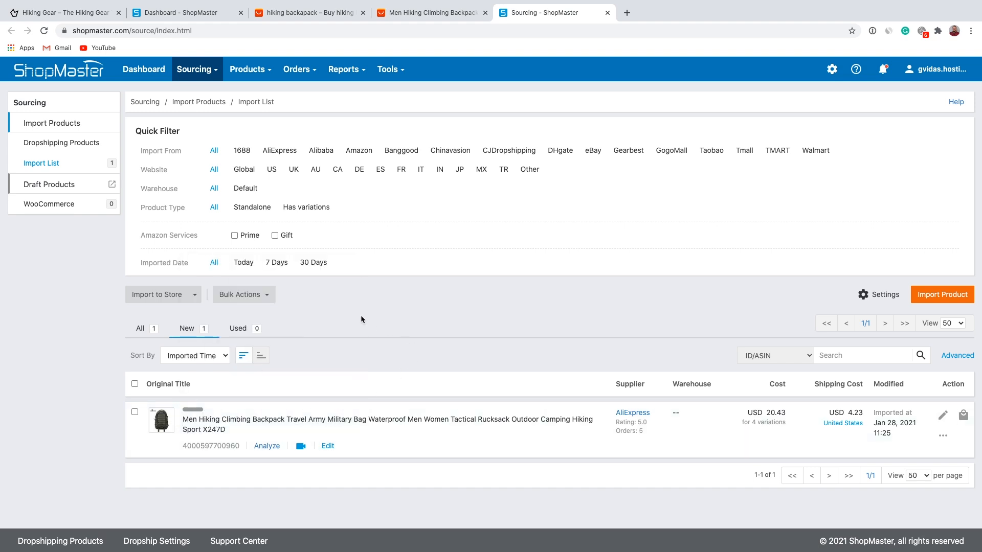
Edit the imported backpack and switch its description to the Simple version
mouse_move(206, 76)
click(327, 446)
scroll(328, 448, down, 3)
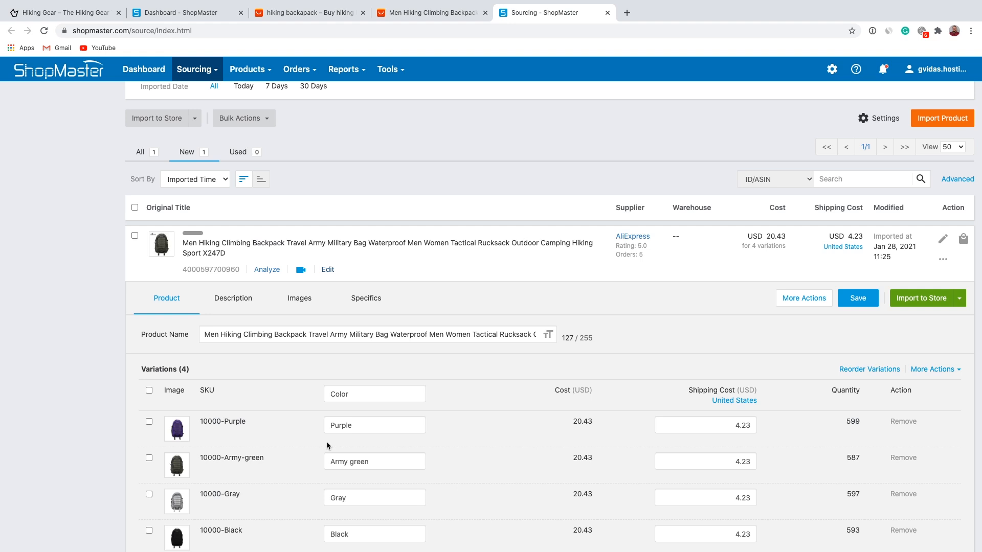
click(225, 298)
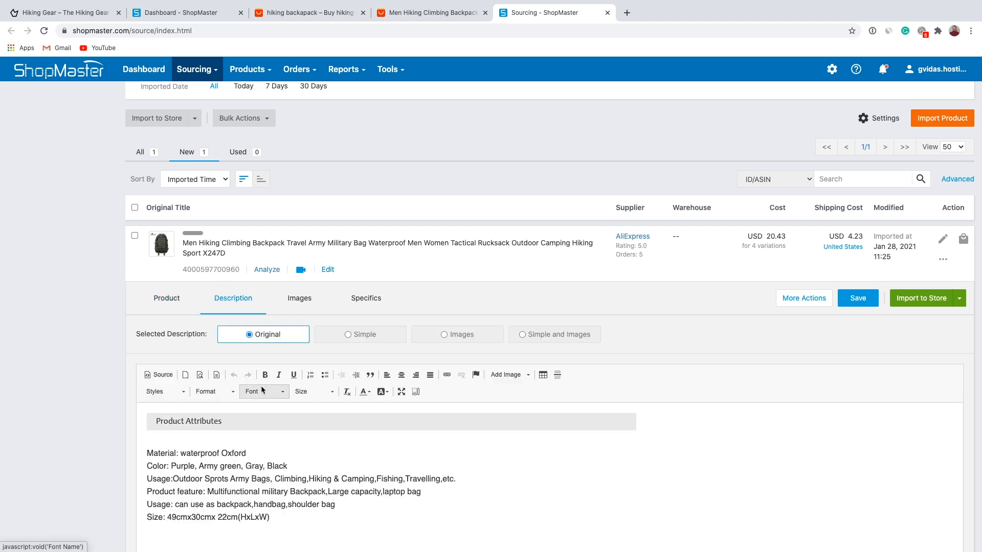
scroll(261, 385, down, 3)
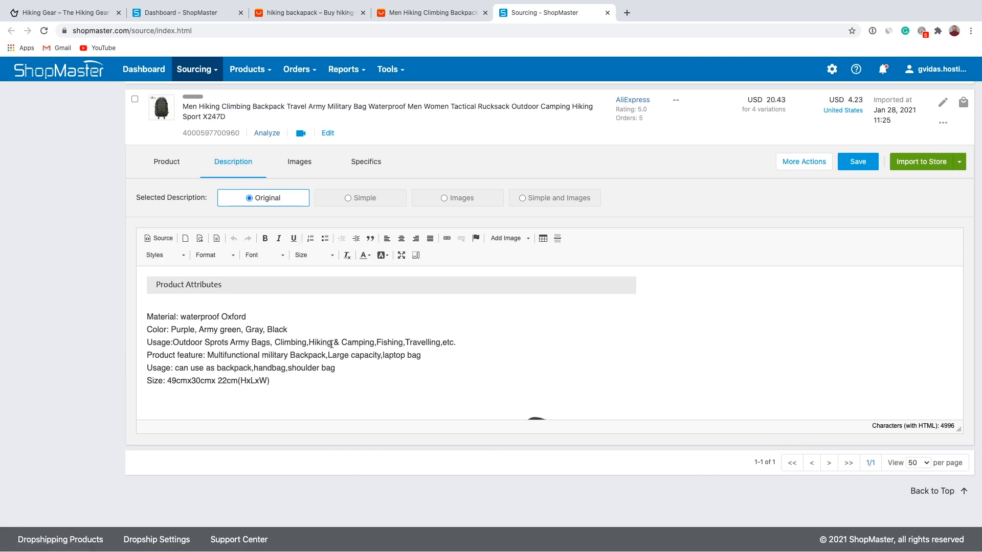
scroll(330, 344, down, 5)
scroll(331, 343, down, 2)
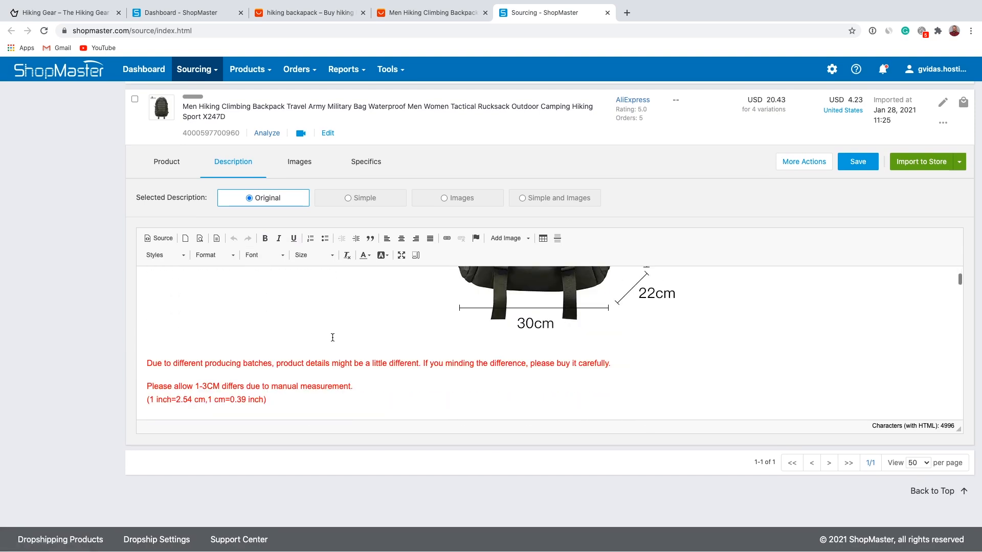
scroll(331, 336, up, 10)
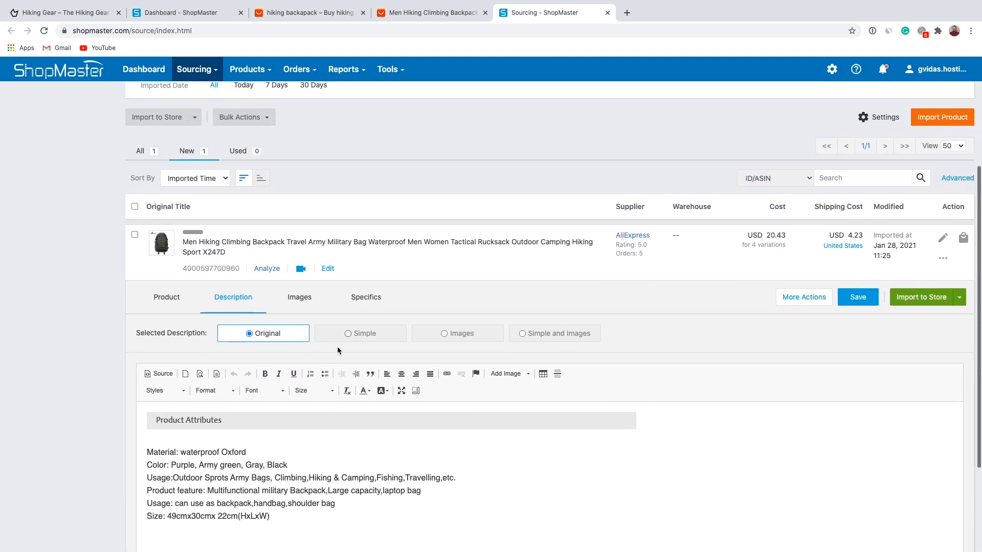
click(348, 330)
Open the backpack's main product image in the image editor
scroll(341, 409, down, 3)
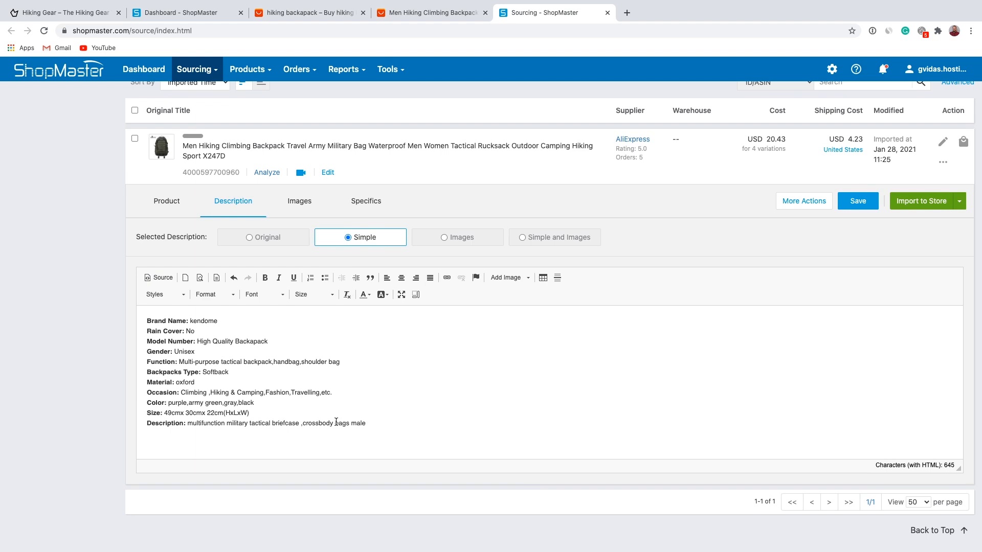
click(309, 200)
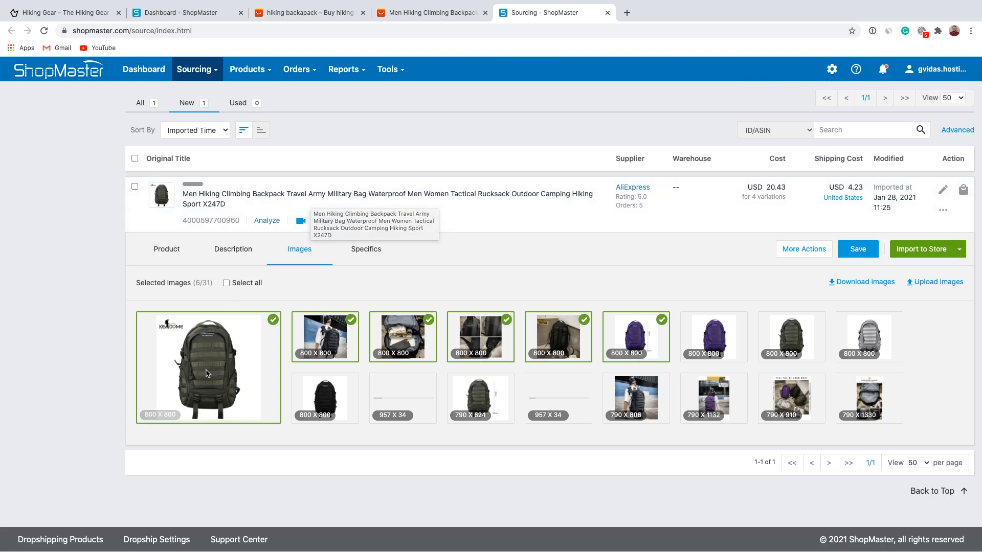
mouse_move(207, 373)
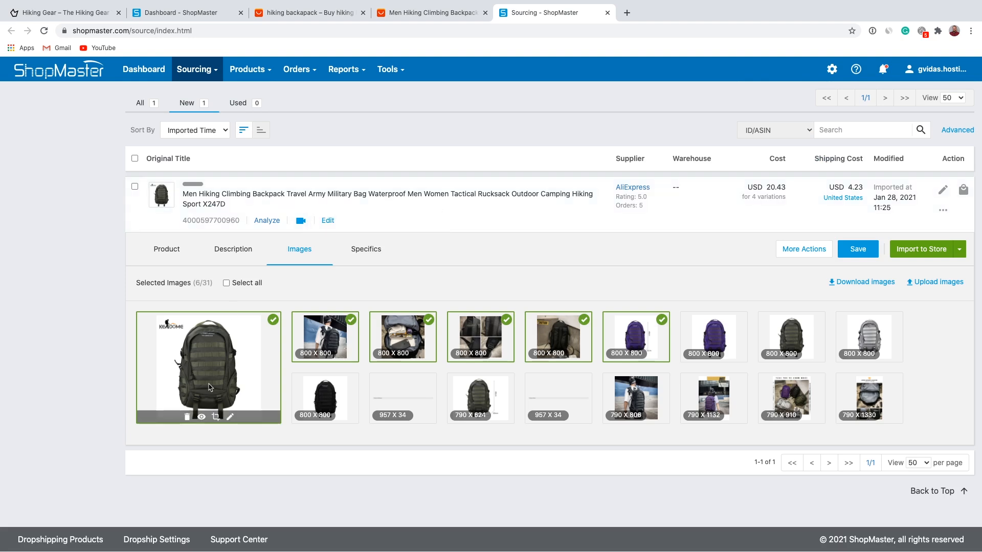
click(230, 418)
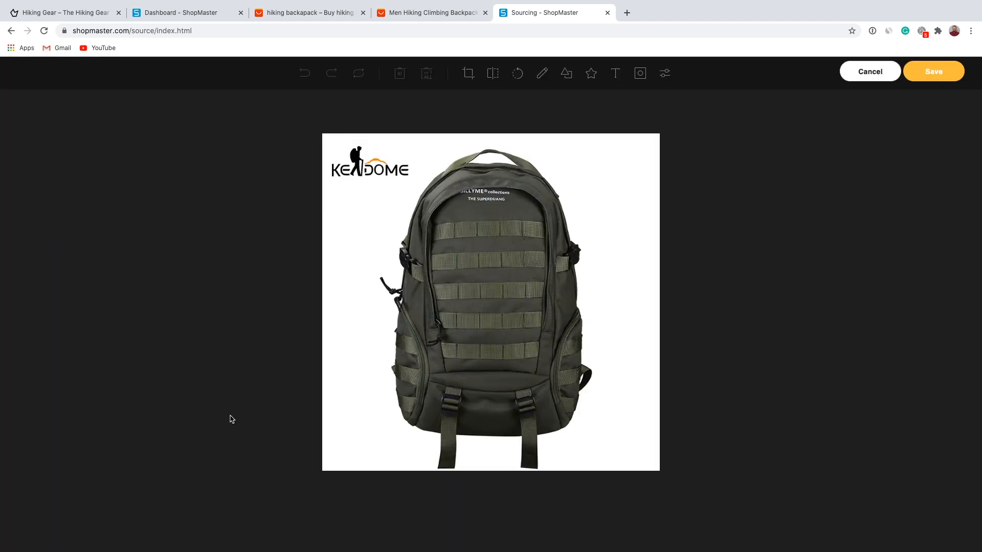
Set up a rectangle shape with a thicker outline, white fill and no outline colour
click(566, 77)
click(430, 118)
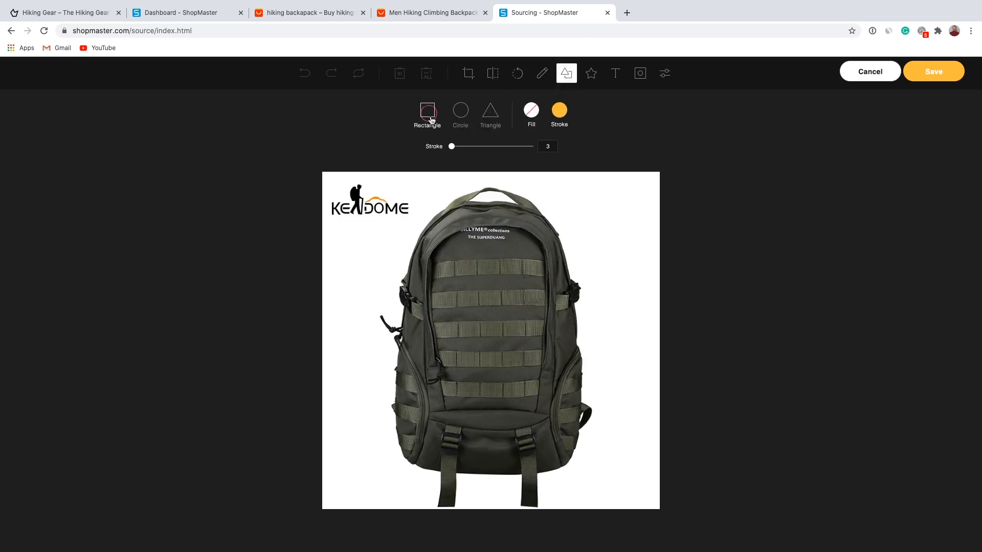
mouse_move(452, 146)
mouse_down()
mouse_move(495, 147)
mouse_move(430, 140)
mouse_up()
click(532, 115)
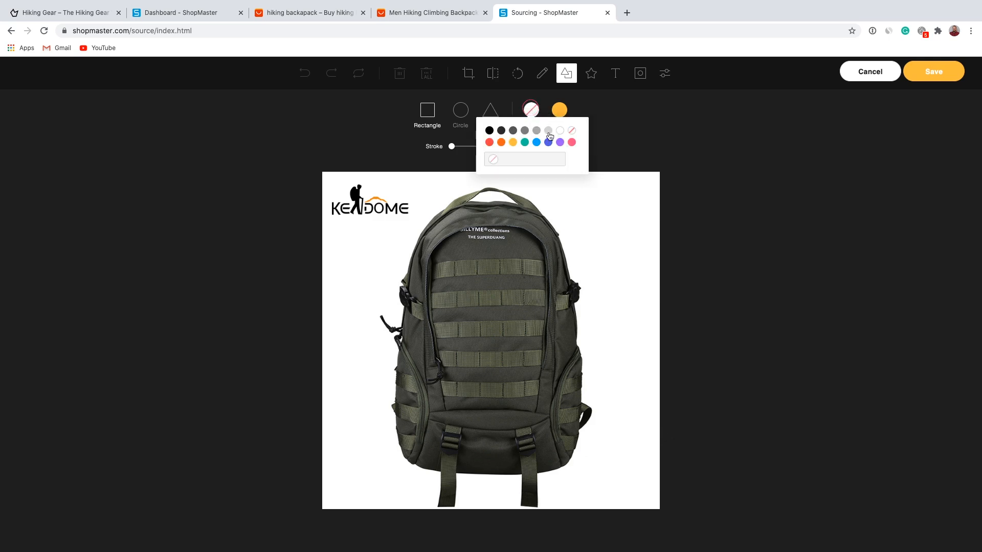
click(560, 131)
click(562, 109)
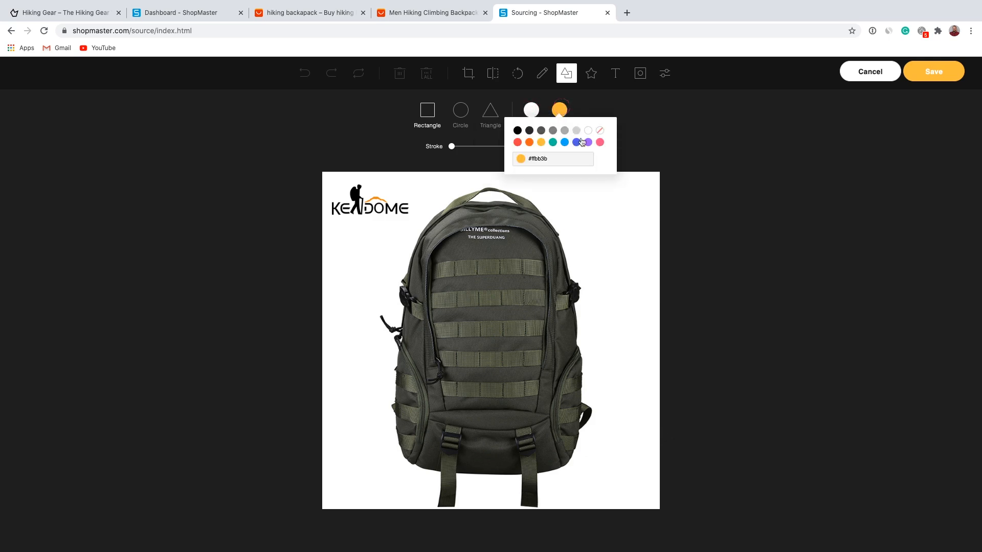
click(600, 130)
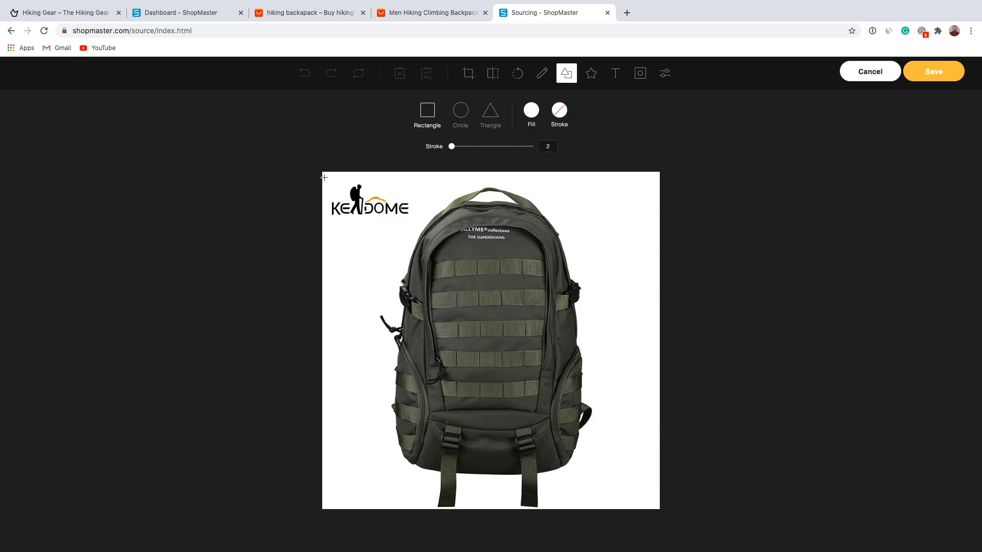
Cover the top-left brand logo with a white, outline-free box and save the photo
drag(325, 177, 414, 219)
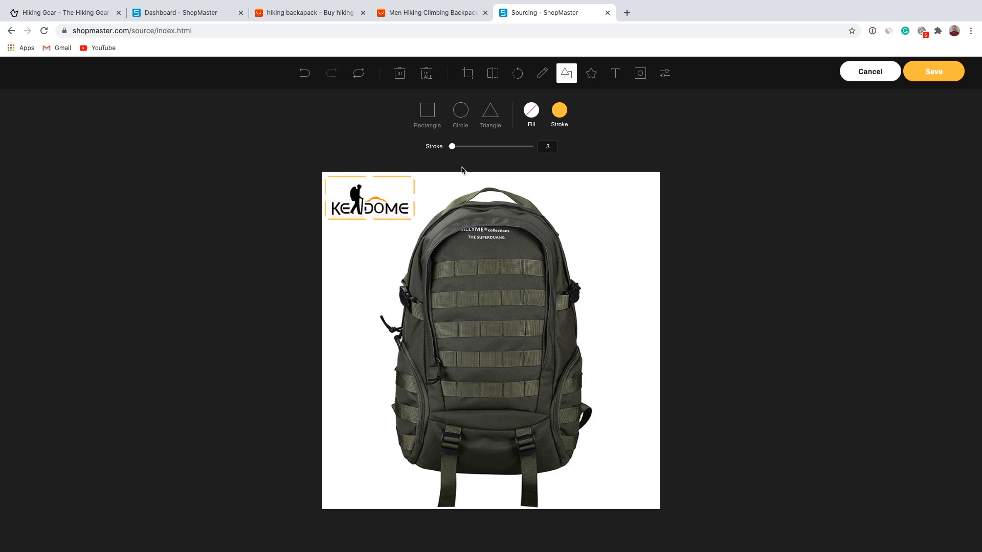
click(532, 110)
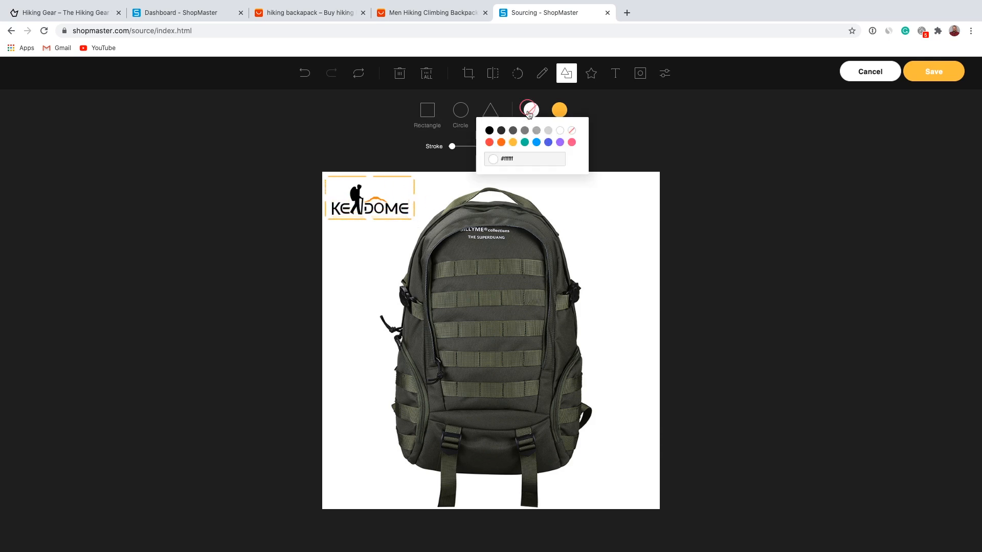
click(559, 131)
click(563, 110)
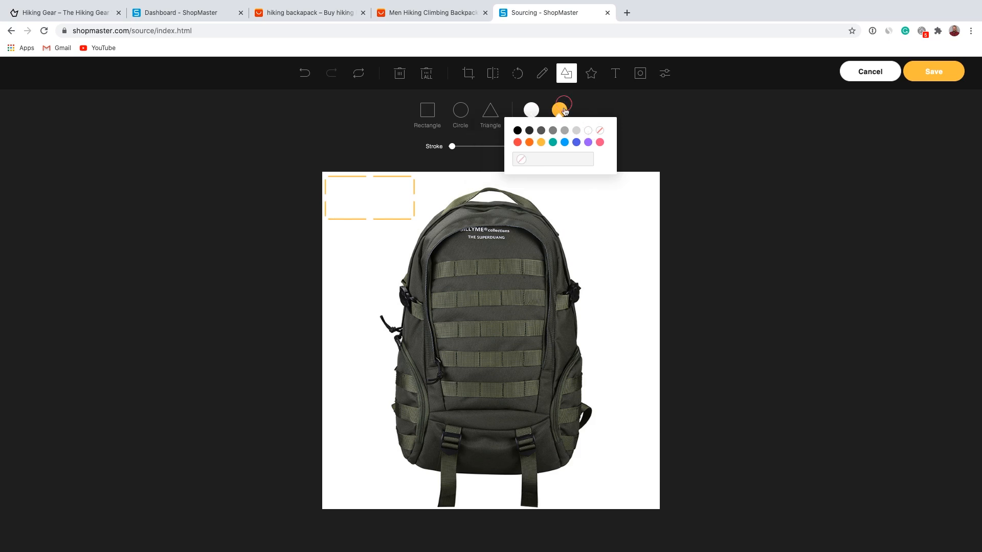
click(599, 131)
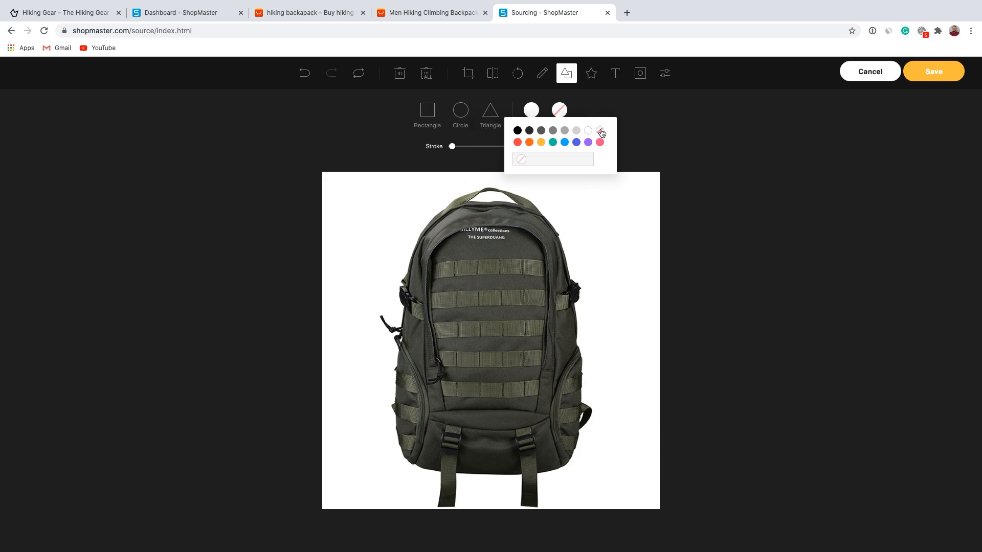
click(931, 72)
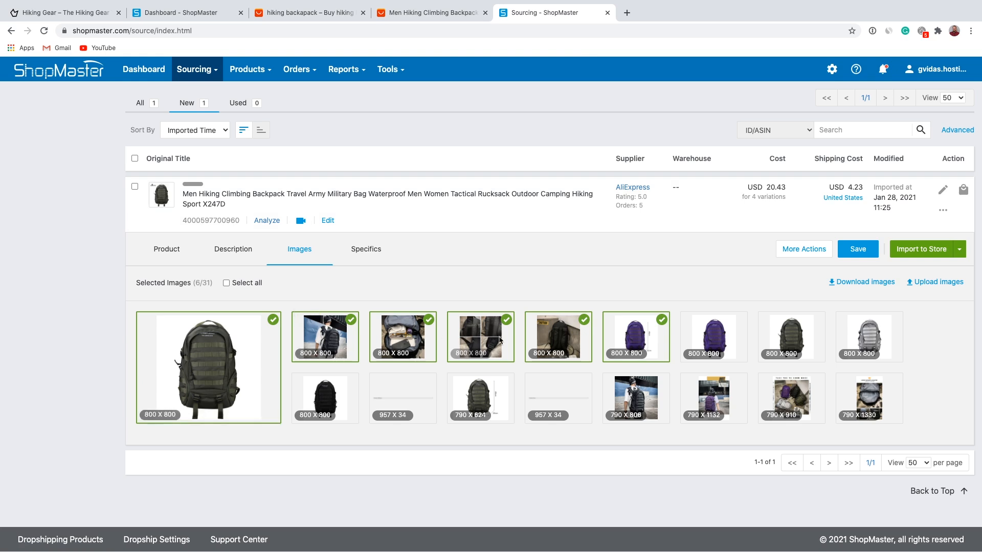
Trim the product name to 'Men Hiking Climbing Backpack' and save the listing
mouse_move(501, 341)
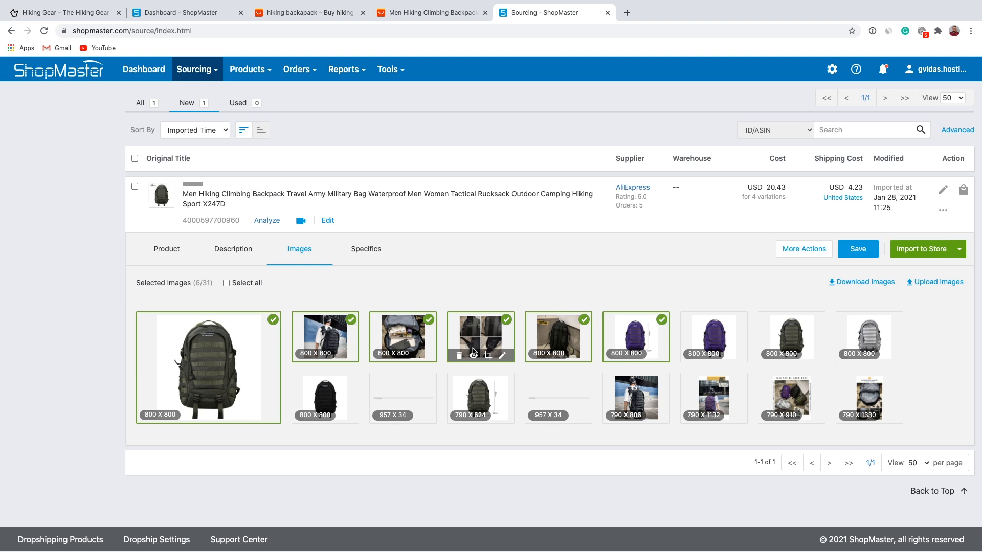
click(366, 249)
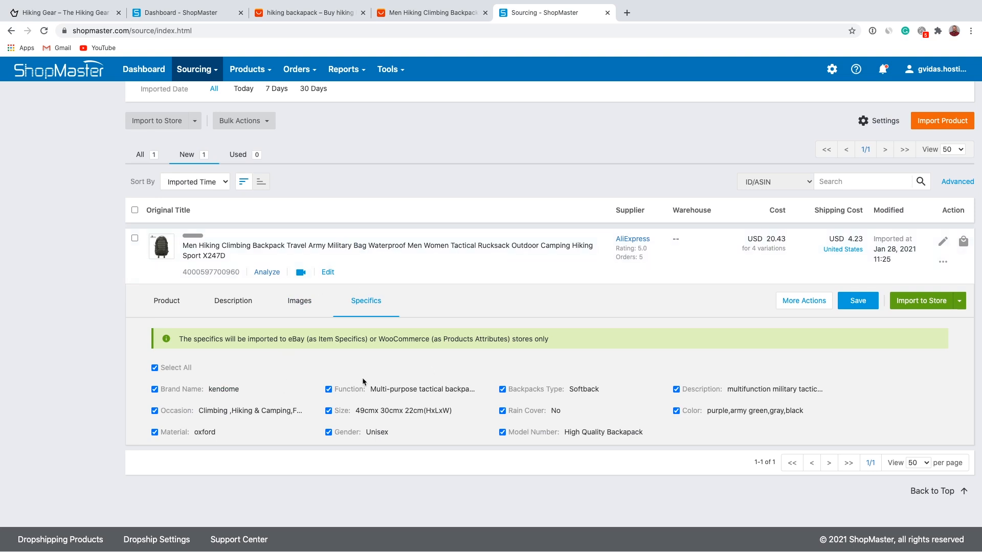
click(163, 303)
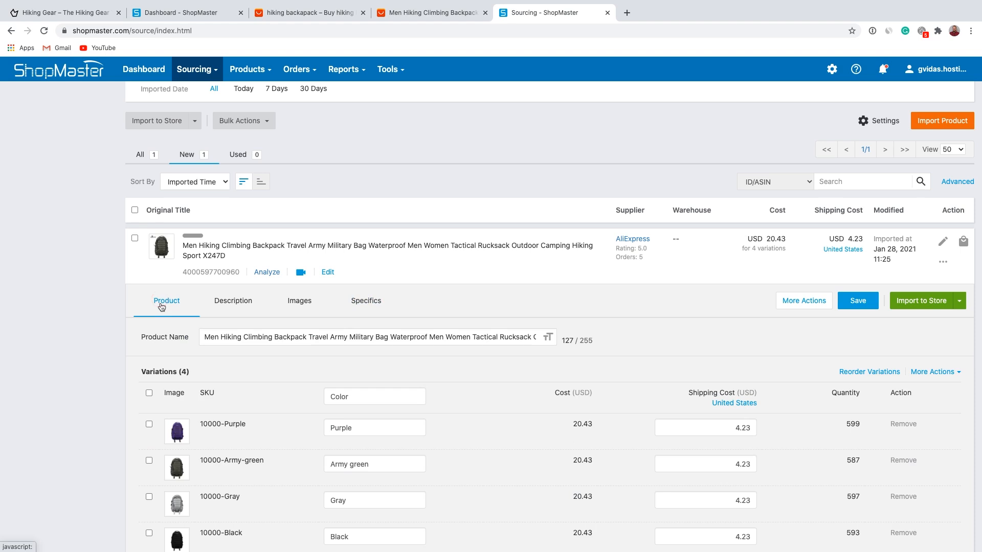
drag(306, 337, 542, 337)
key(BackSpace)
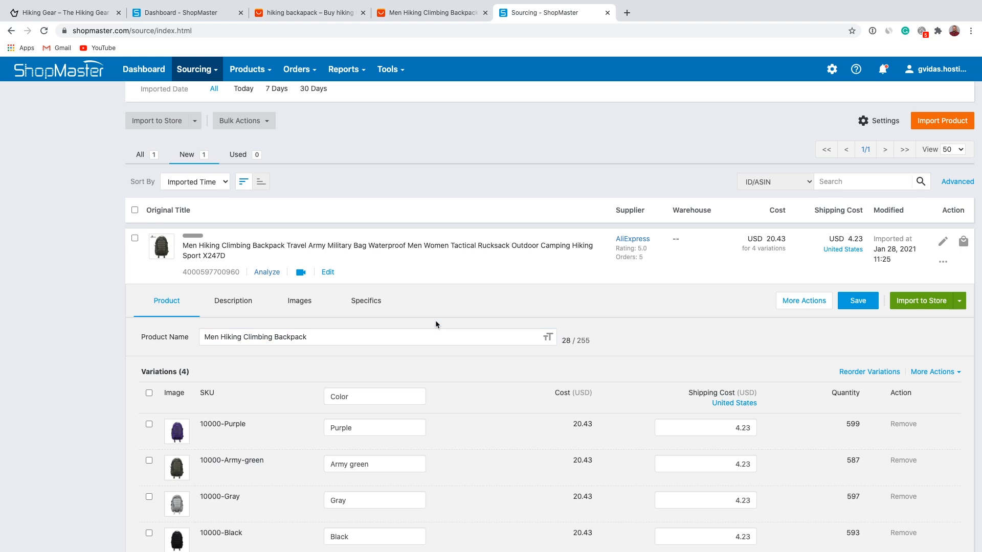
click(858, 306)
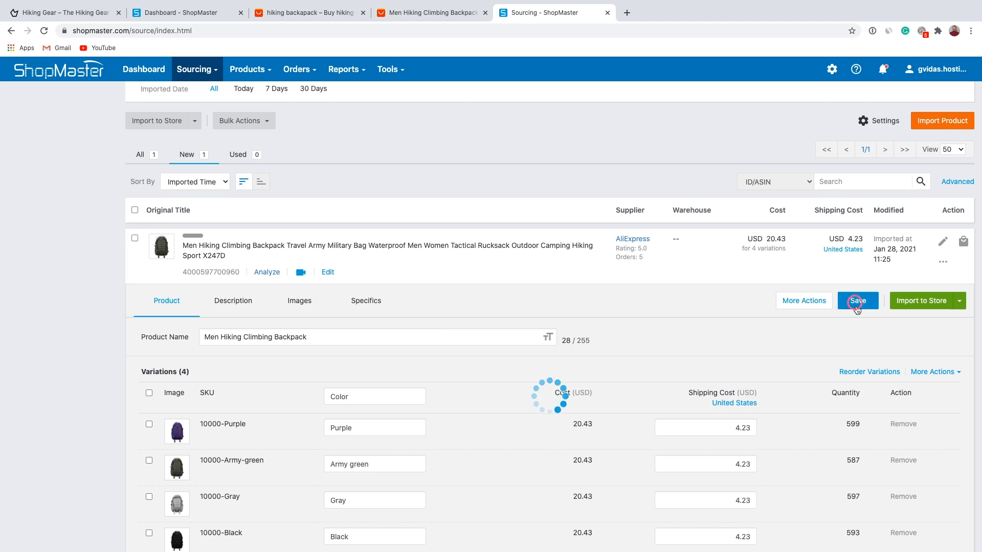
click(959, 303)
Publish the backpack directly to the WooCommerce store under Equipment > Backpacks
click(919, 322)
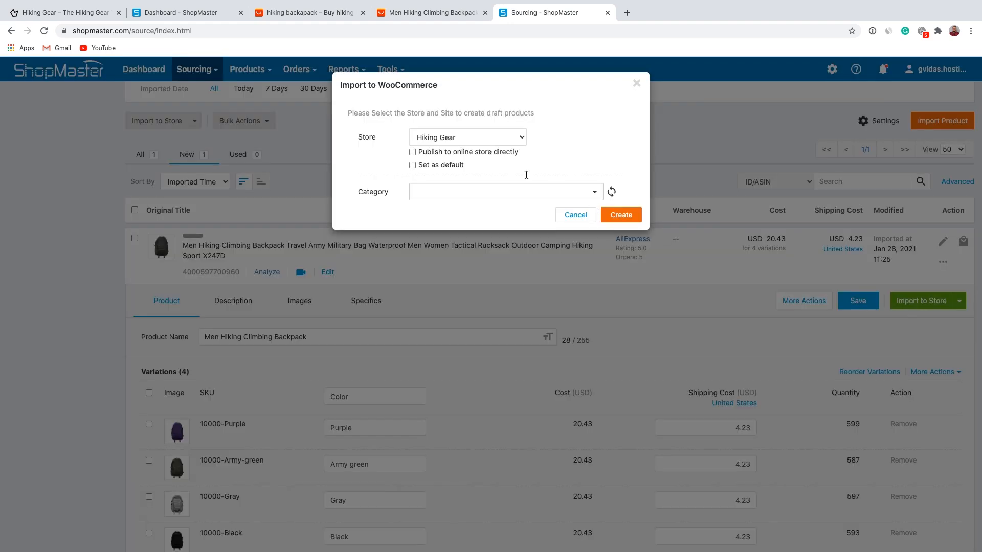
click(412, 152)
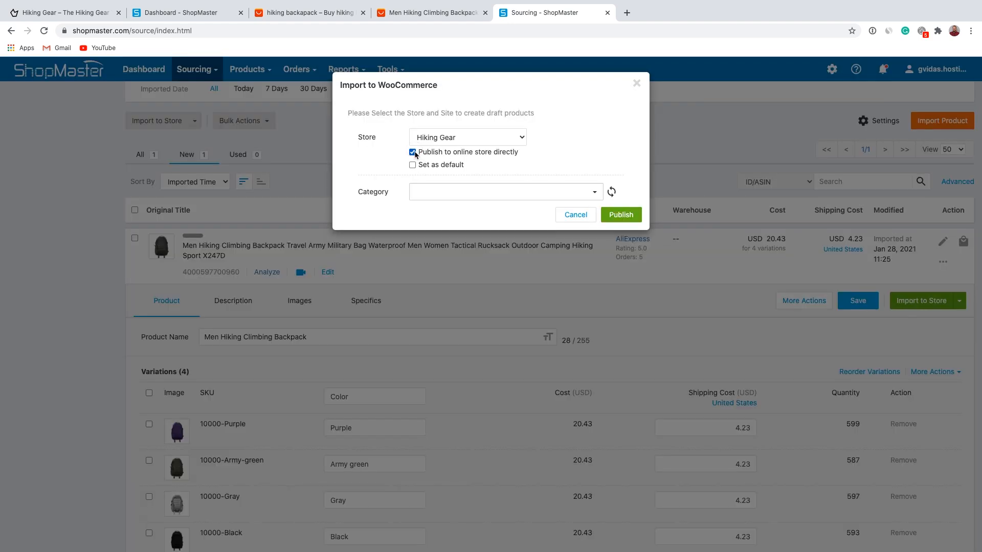
click(593, 193)
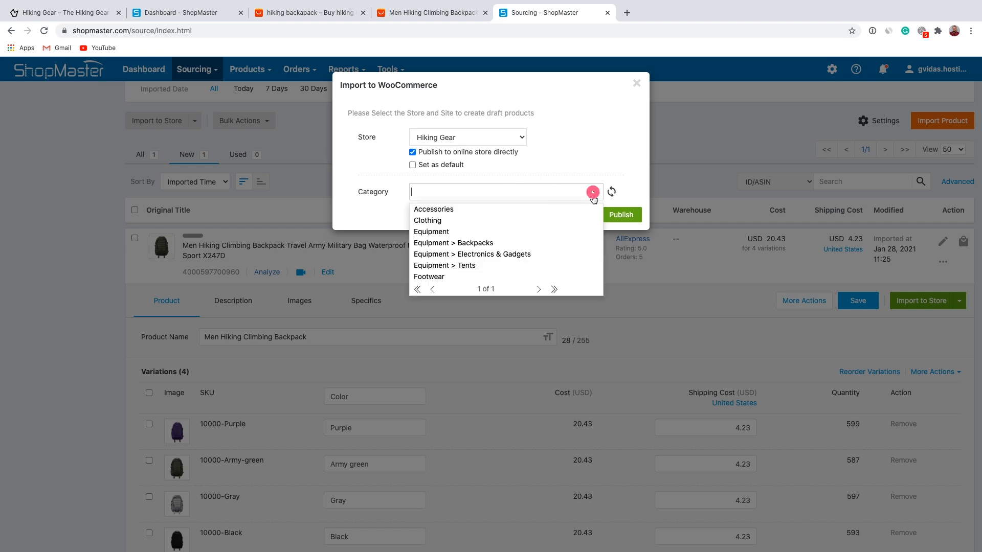
click(491, 244)
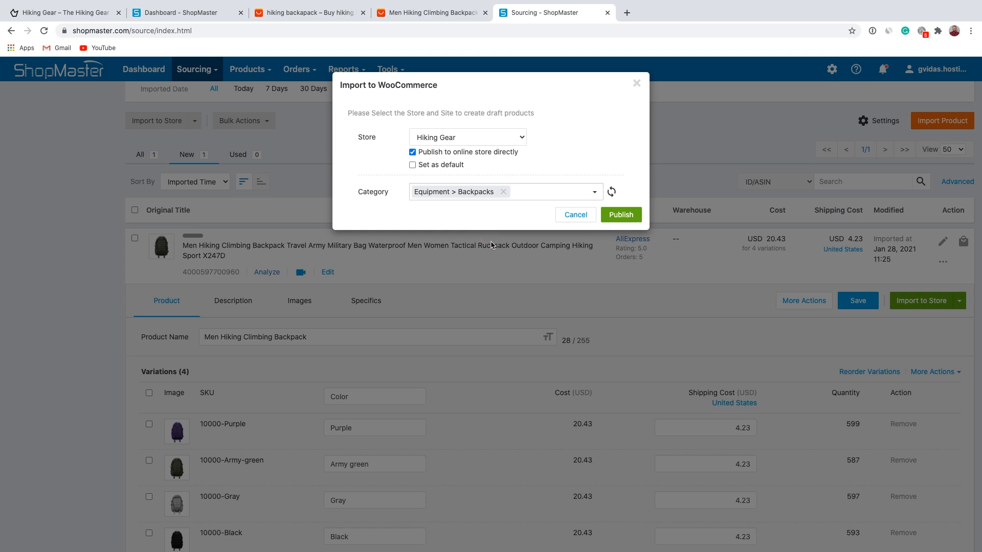
click(620, 215)
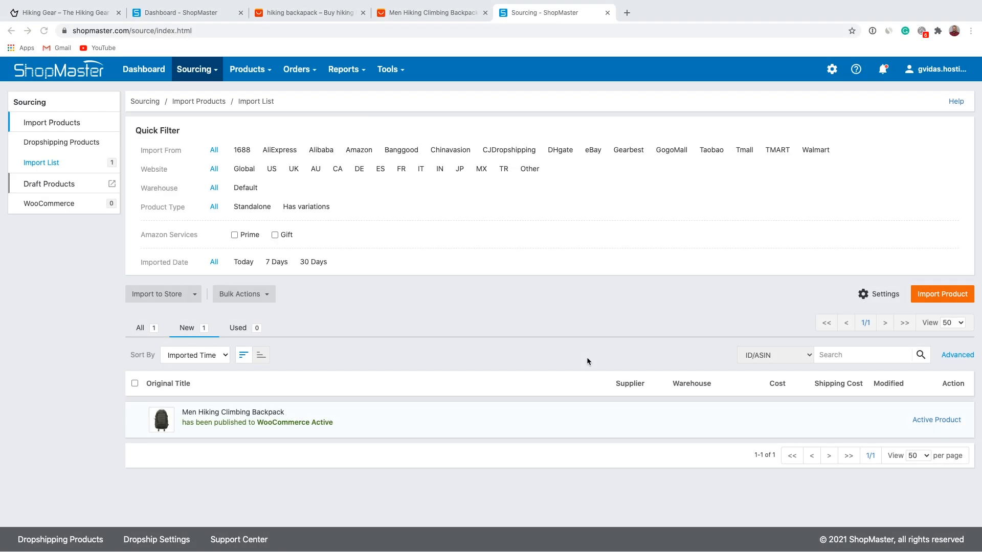
Open the new backpack's product page from the Hiking Gear storefront's Recent Products
click(67, 19)
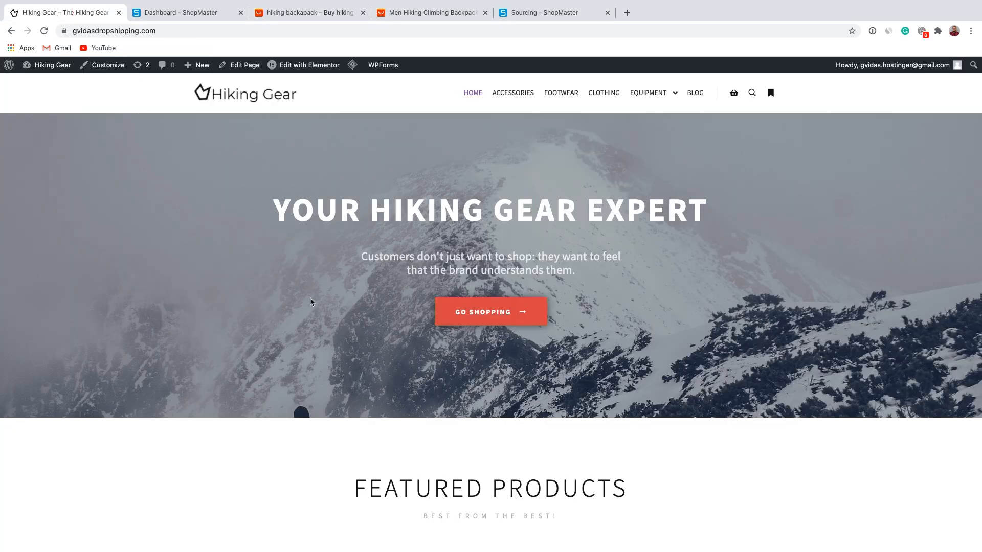
scroll(313, 302, down, 6)
scroll(310, 302, down, 8)
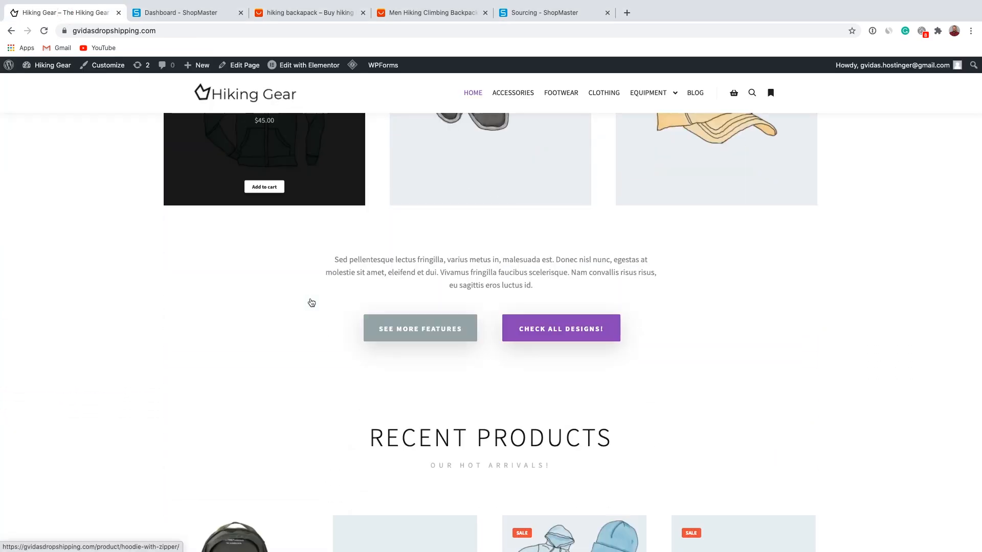
scroll(312, 293, down, 2)
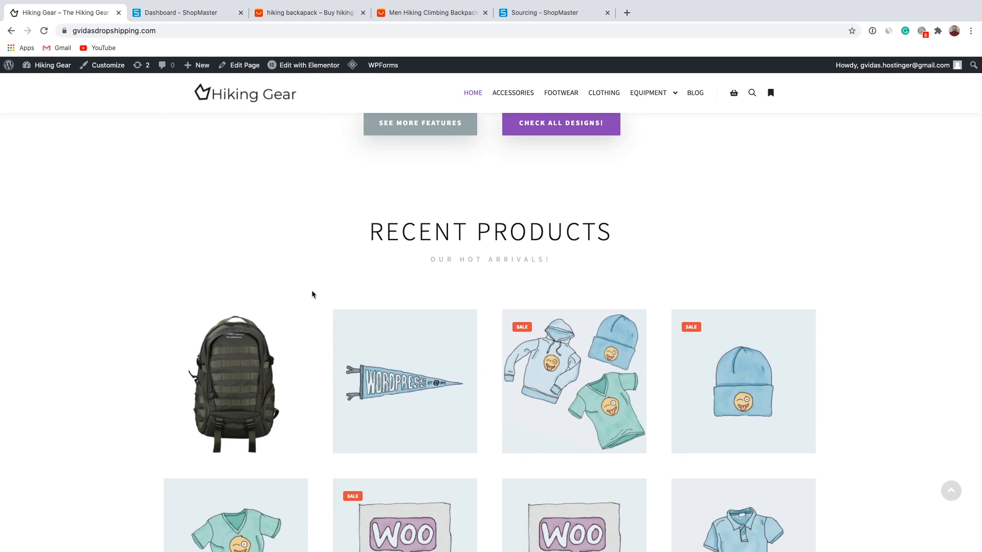
click(246, 403)
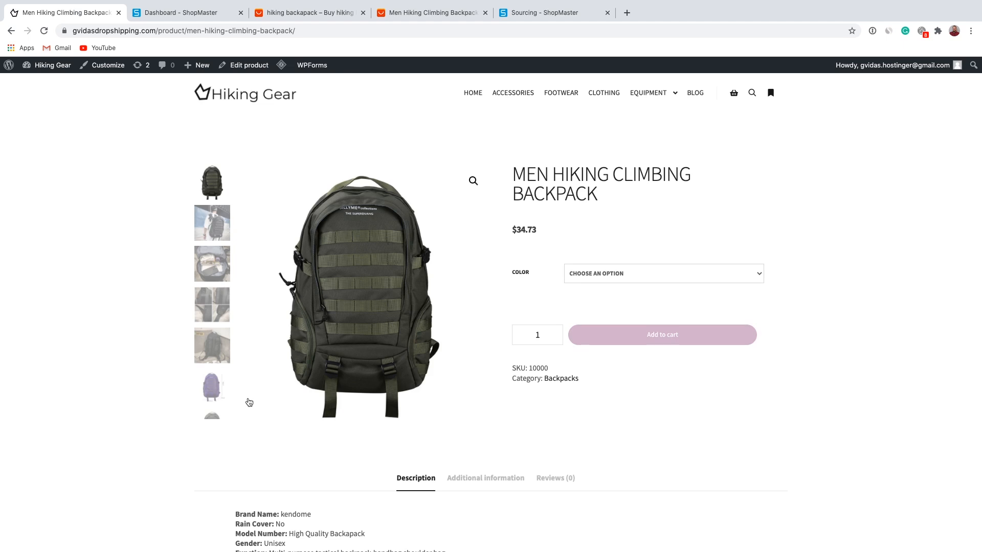
Select the Black colour variant and scroll through the backpack's description
click(716, 276)
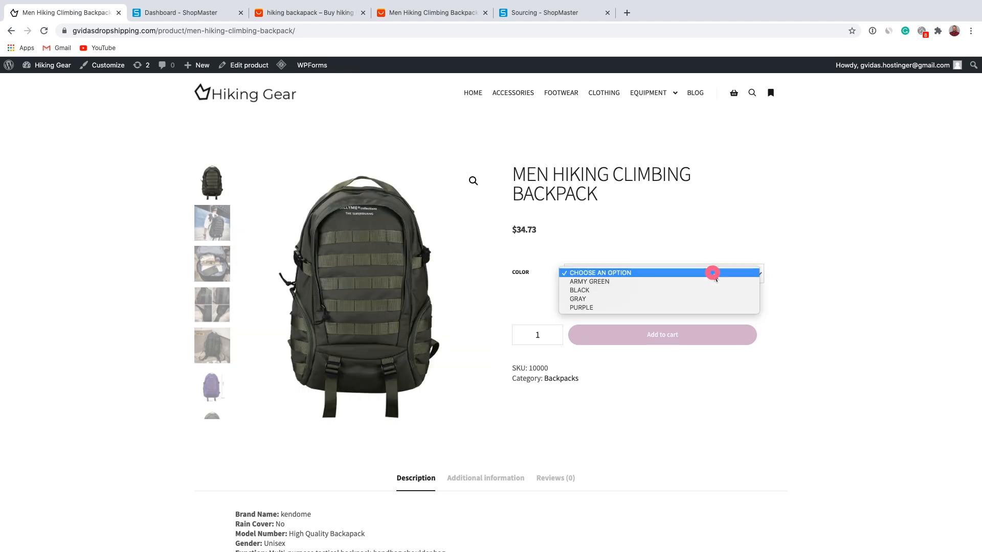
click(686, 291)
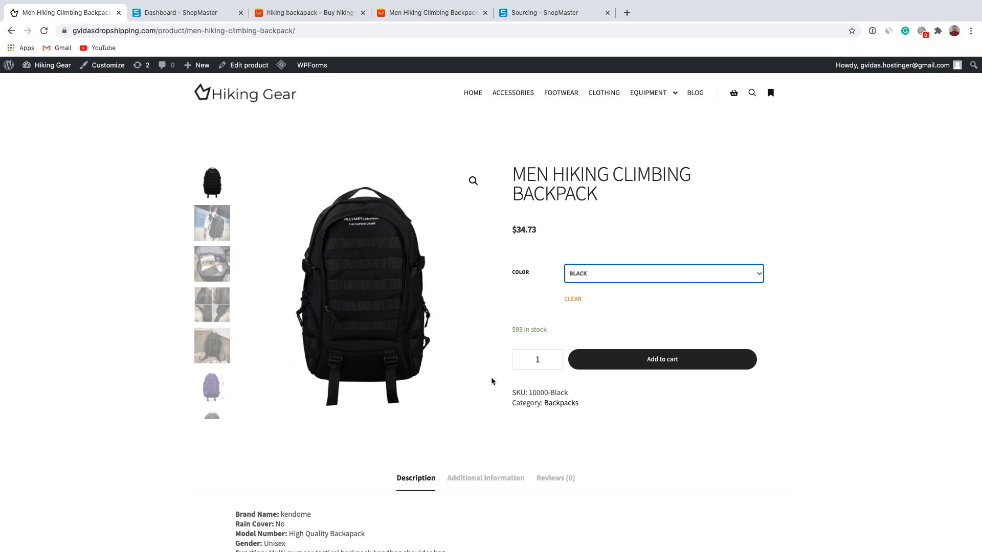
scroll(491, 380, down, 2)
scroll(493, 382, down, 5)
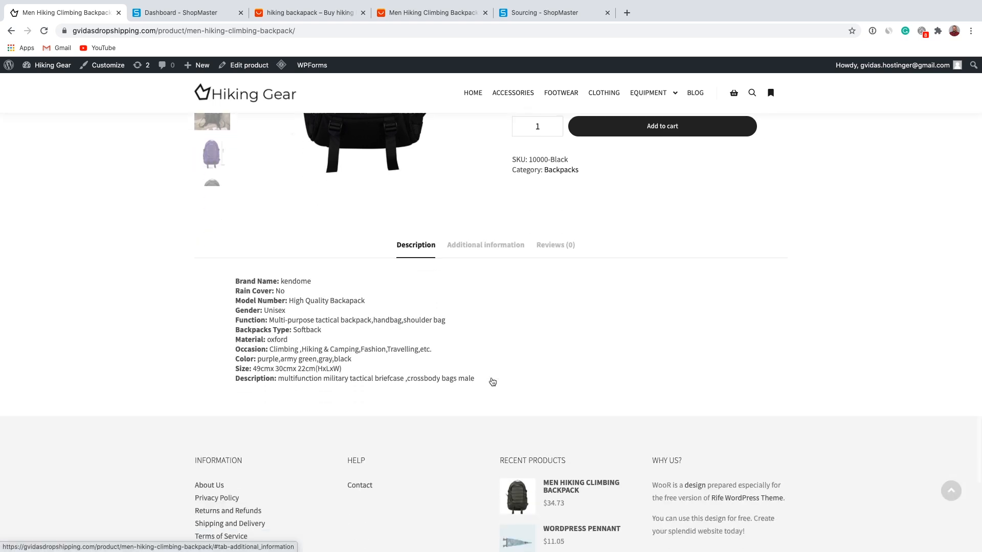
scroll(491, 381, up, 7)
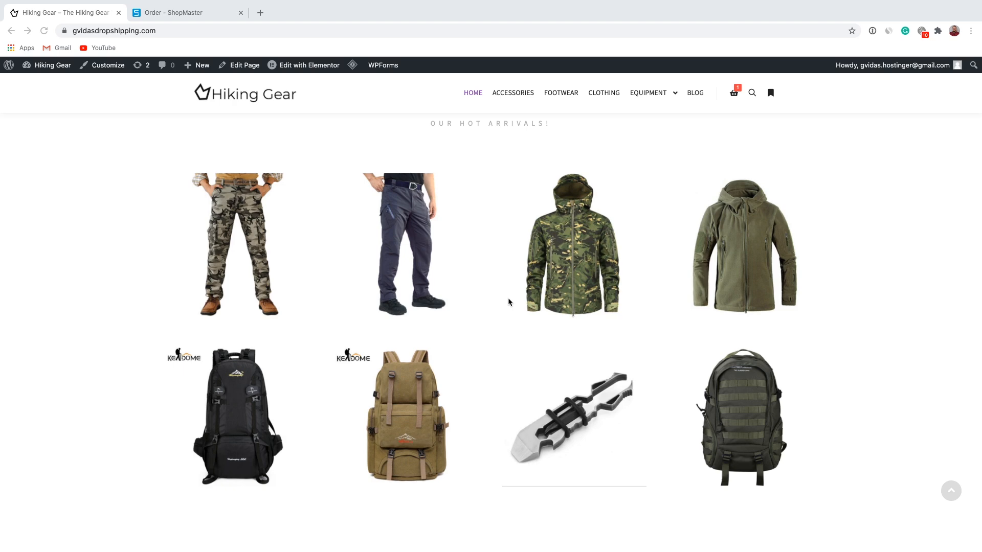
scroll(508, 298, up, 2)
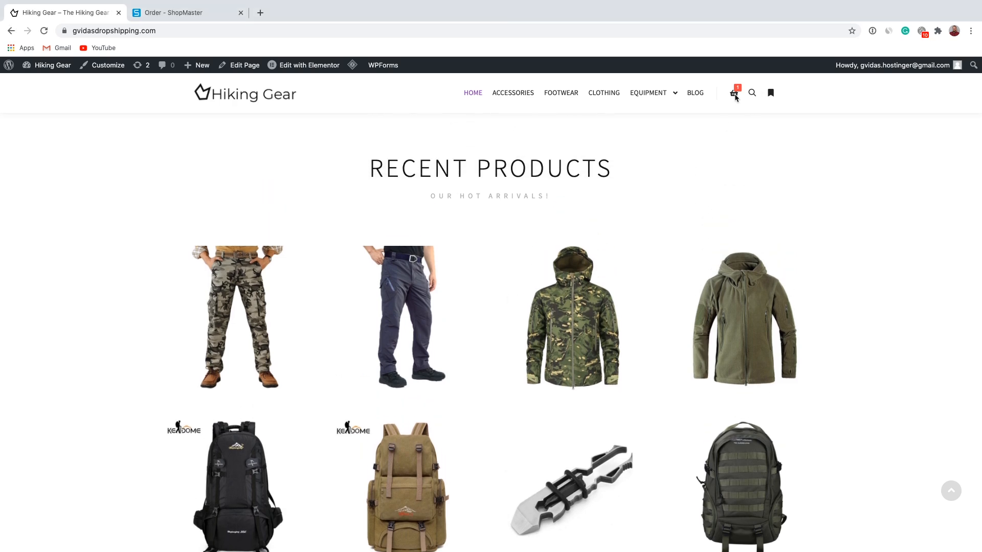
click(734, 95)
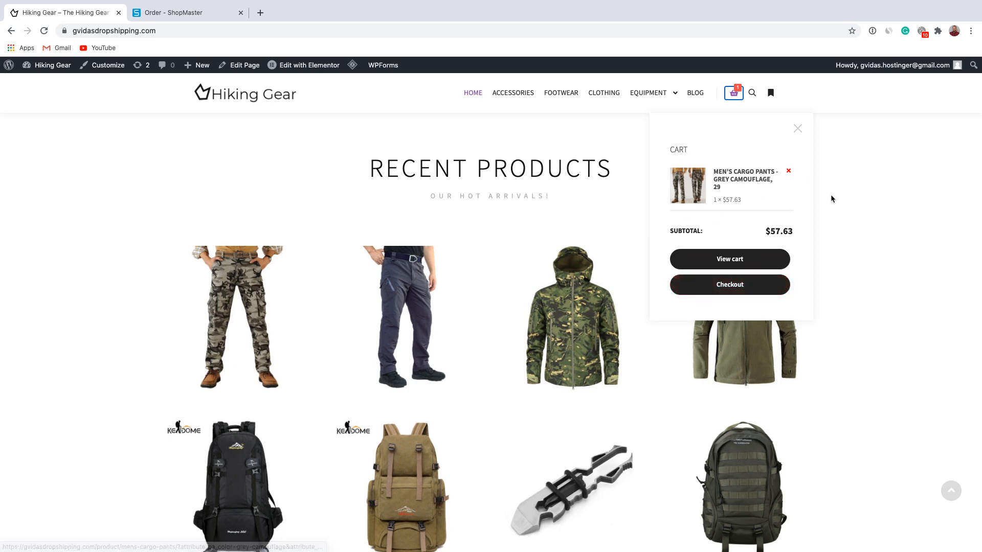
click(798, 128)
scroll(606, 213, up, 3)
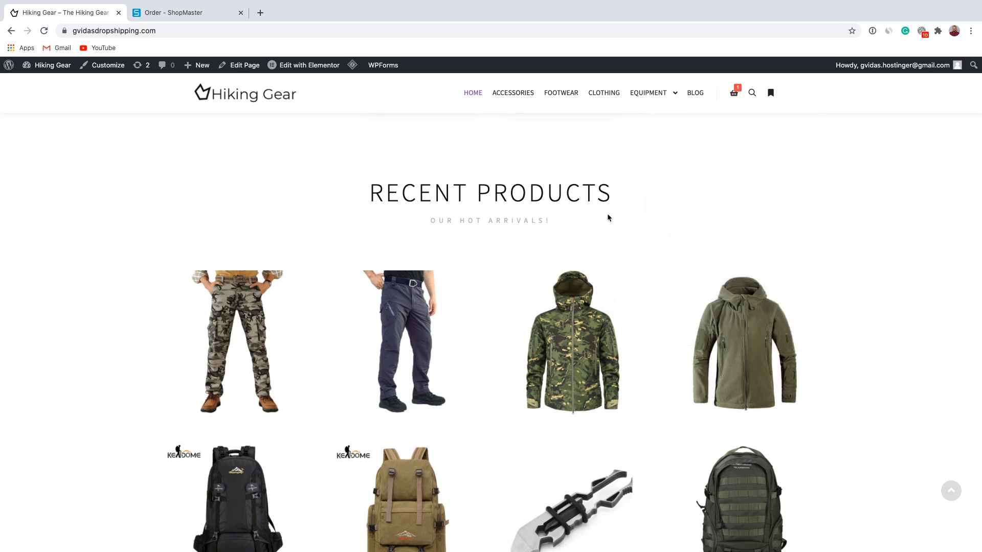
scroll(608, 218, up, 6)
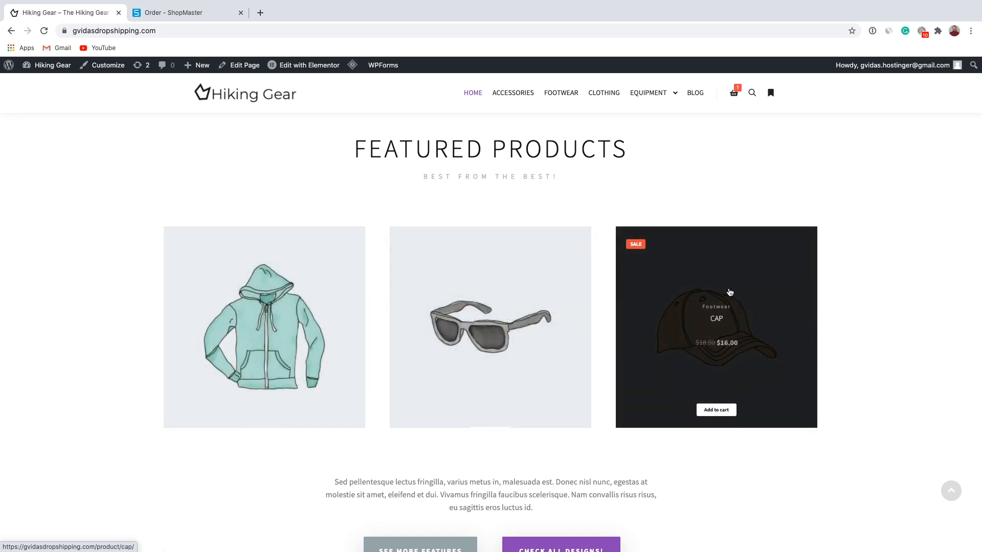
Go to the admin dashboard and open the All Products list
mouse_move(51, 65)
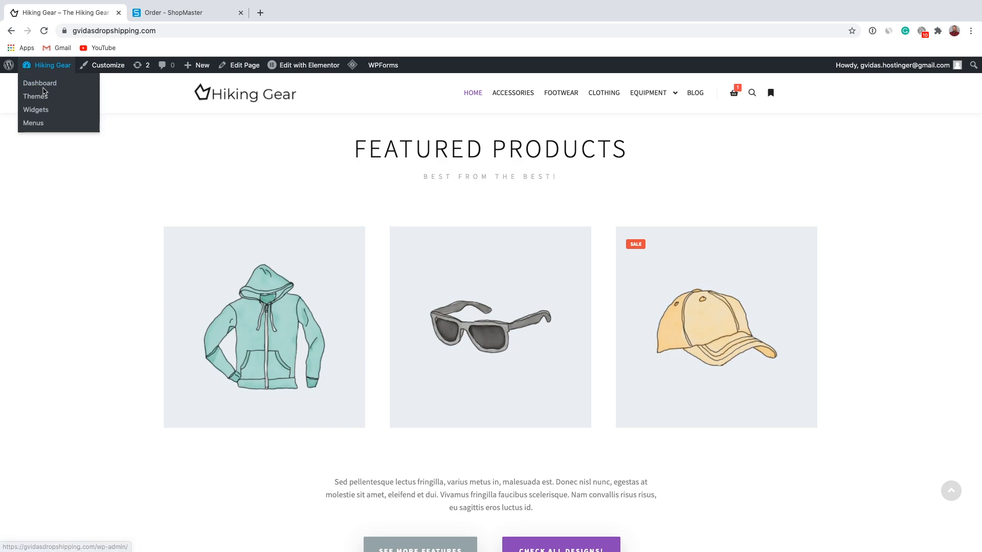
click(46, 88)
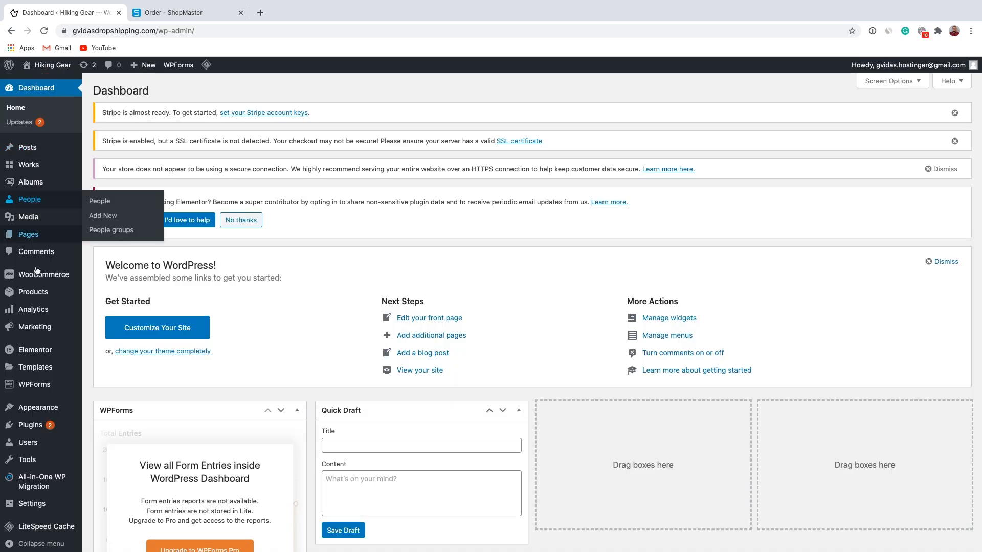
mouse_move(38, 302)
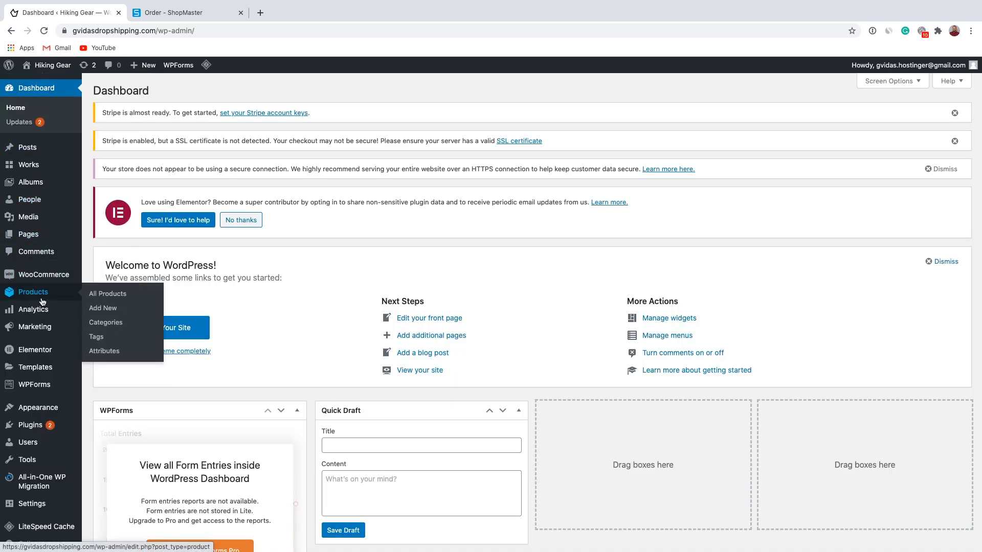
click(114, 295)
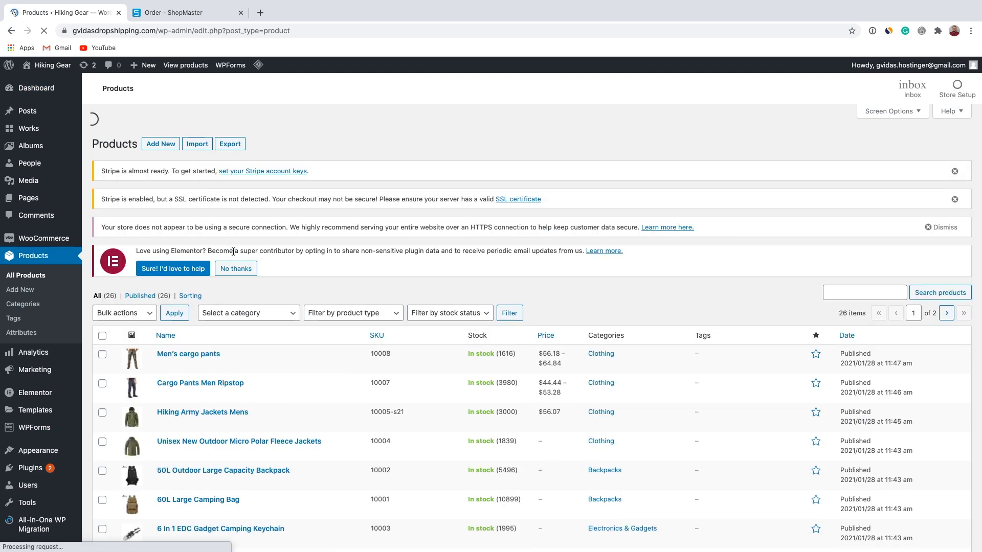
Check the demo product rows, including WordPress Pennant and Logo Collection
scroll(234, 256, down, 1)
scroll(234, 255, down, 6)
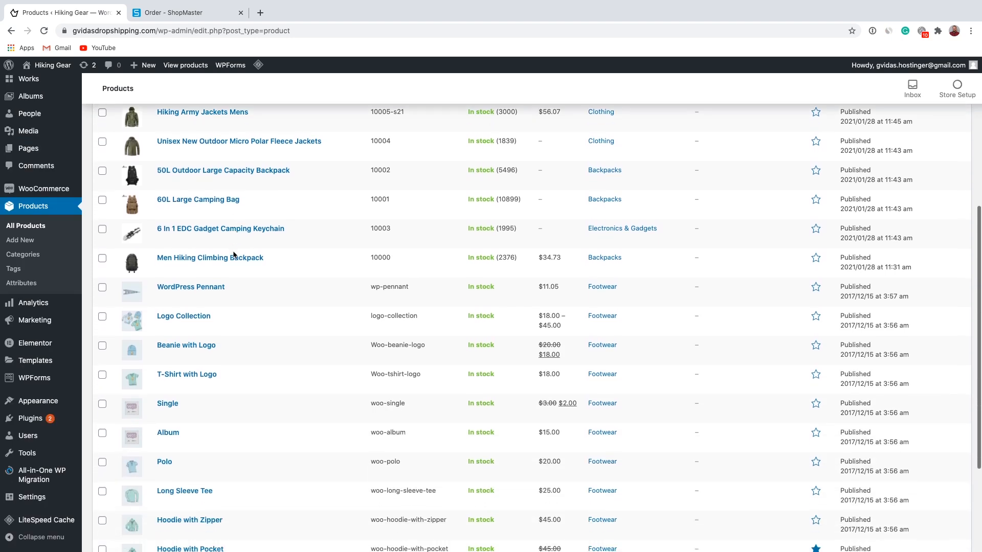
scroll(235, 249, down, 1)
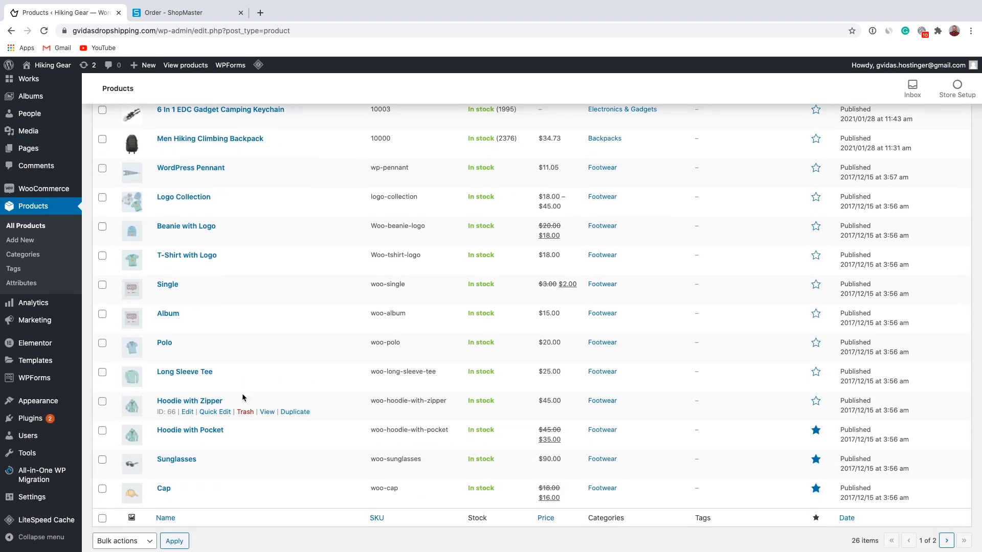
scroll(303, 238, up, 5)
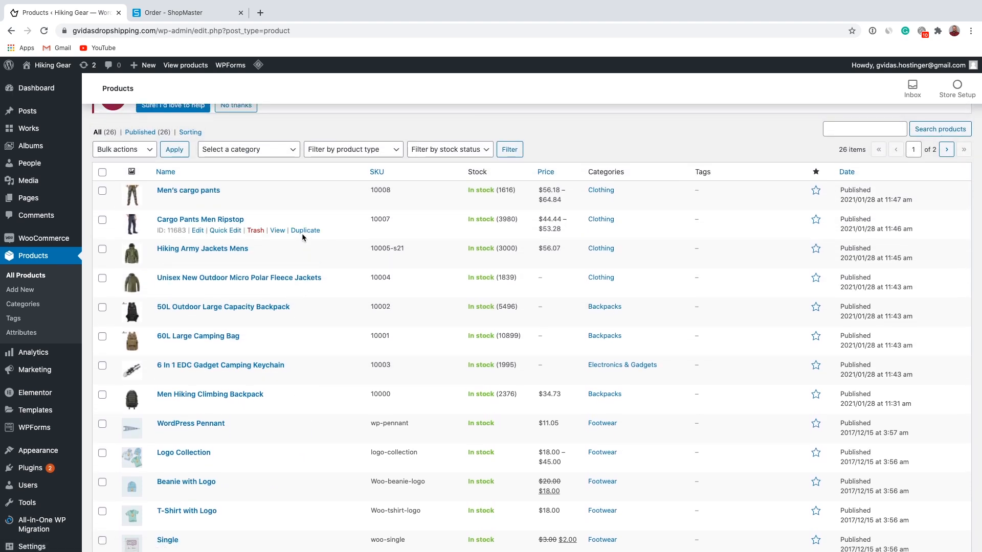
scroll(302, 233, down, 2)
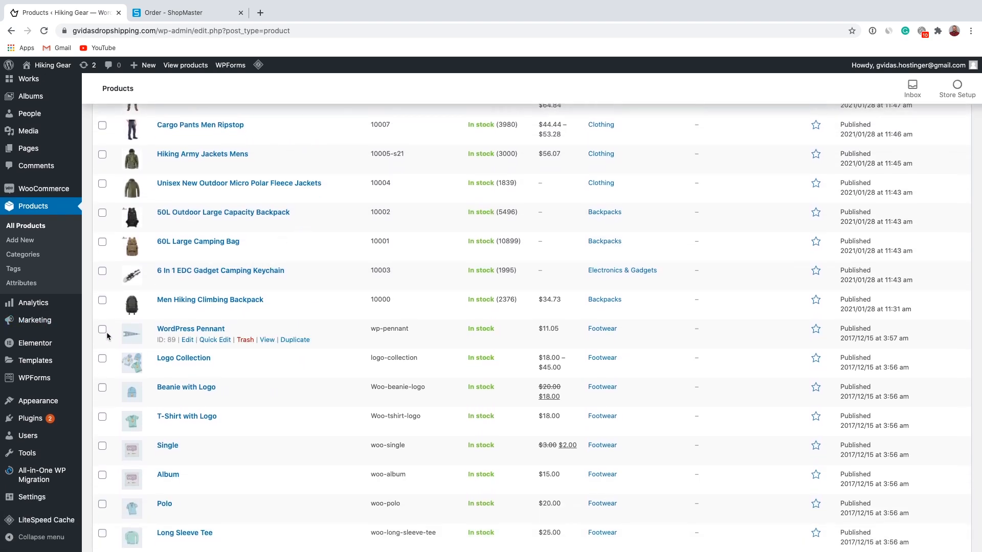
click(103, 330)
click(102, 359)
Move the checked demo products to Trash and star Men's cargo pants as featured
scroll(192, 266, up, 3)
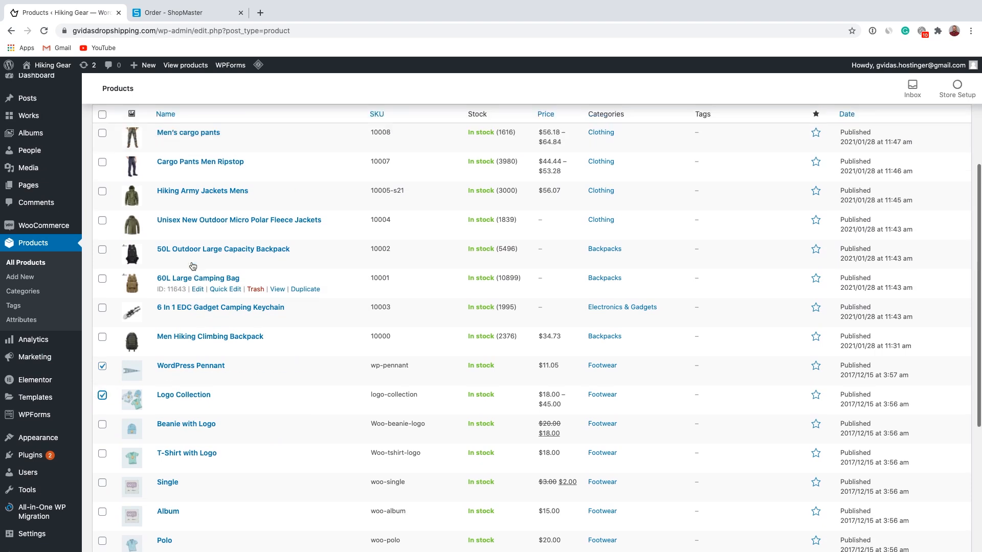
click(145, 198)
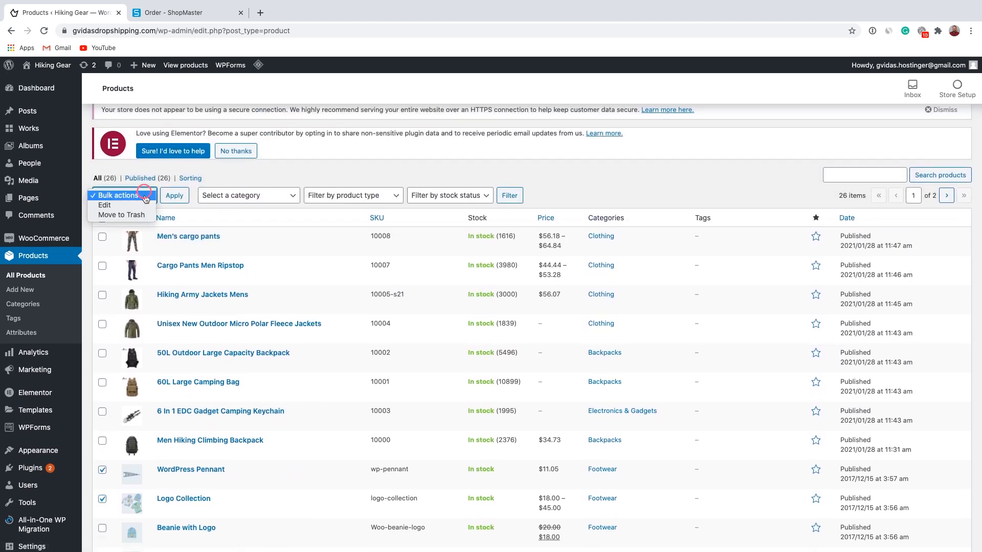
click(174, 197)
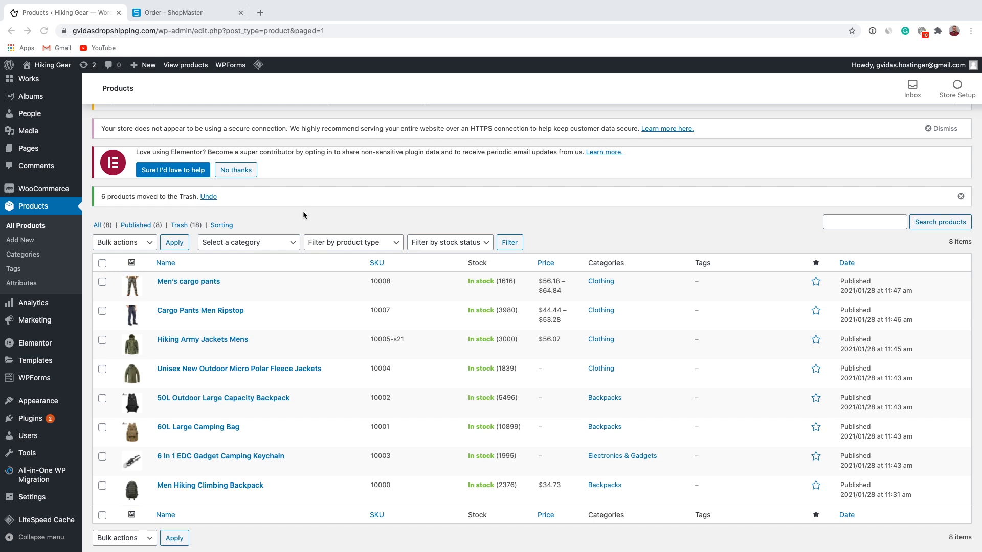
click(815, 283)
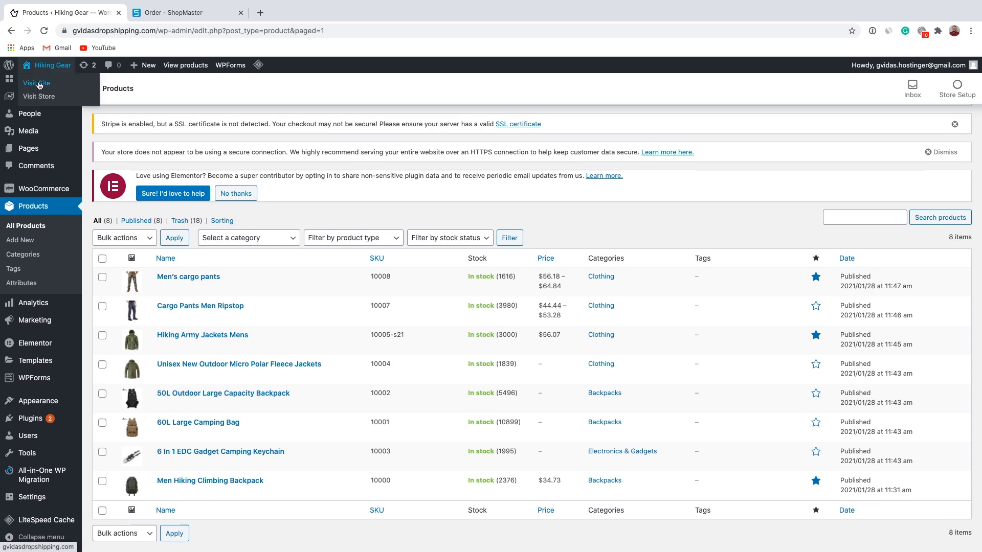
Visit the store home page to check the featured items, then preview the cart with the cargo pants
click(38, 84)
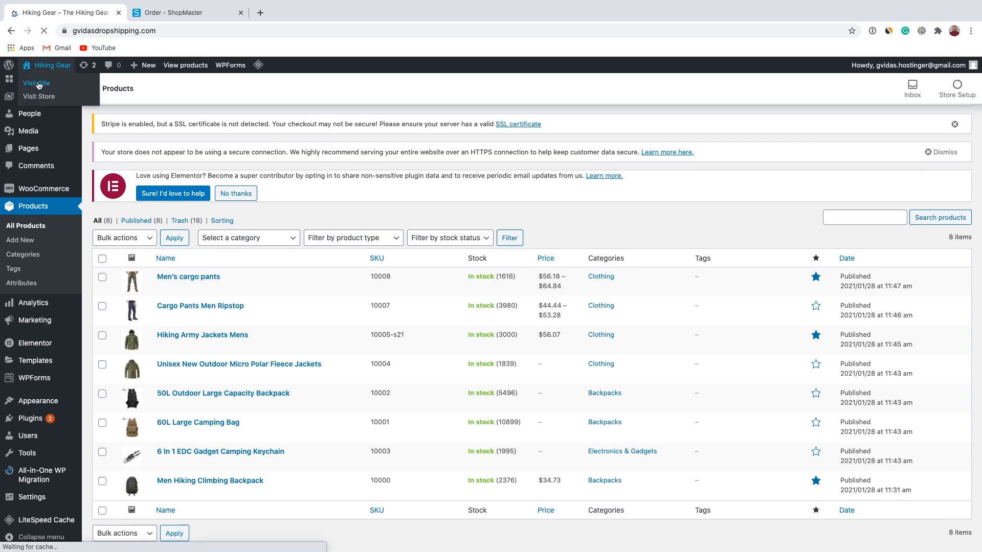
scroll(315, 296, down, 5)
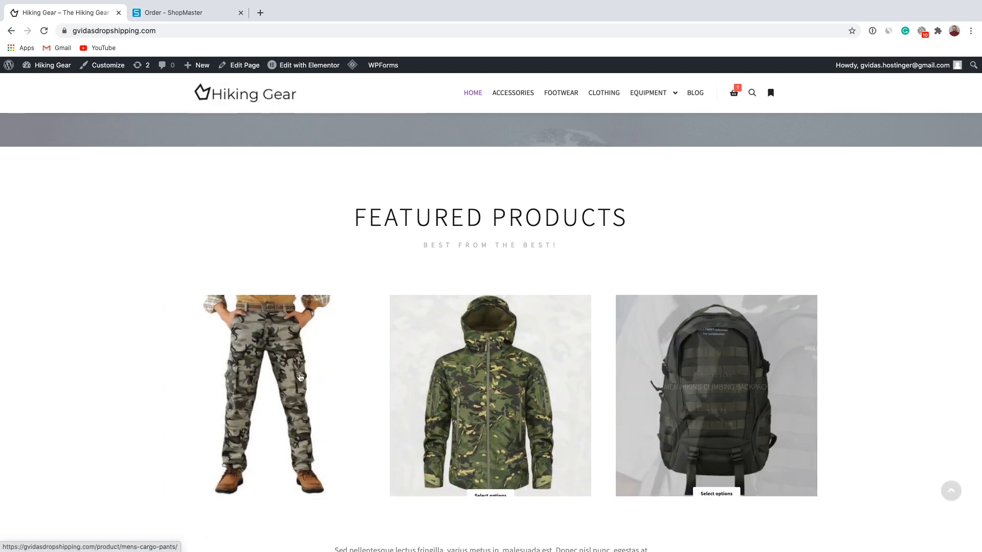
scroll(72, 337, down, 2)
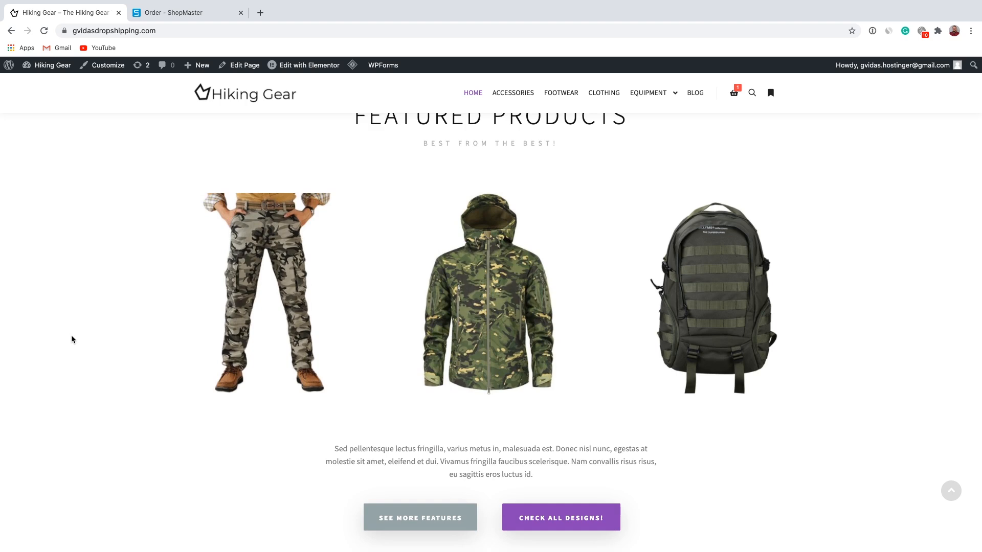
scroll(126, 266, up, 5)
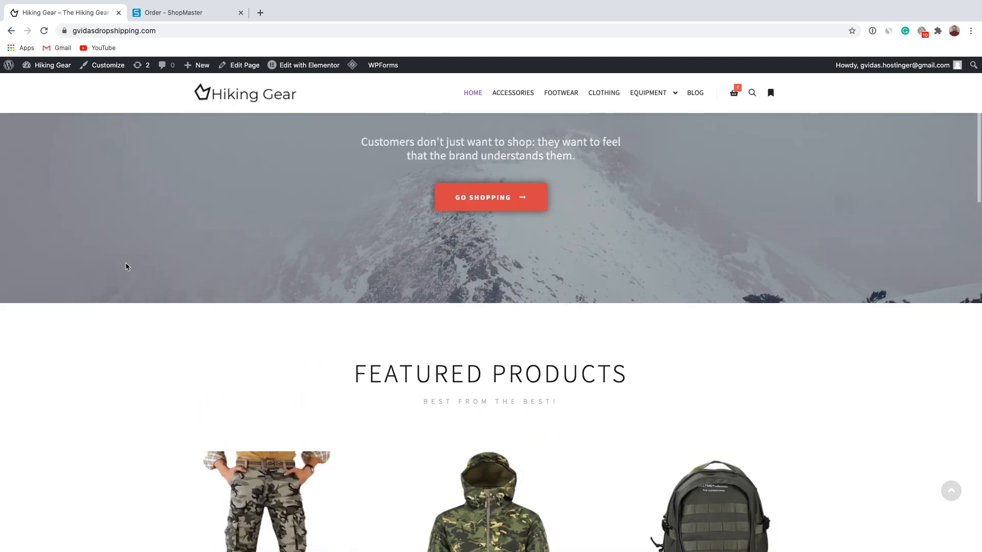
scroll(125, 266, up, 2)
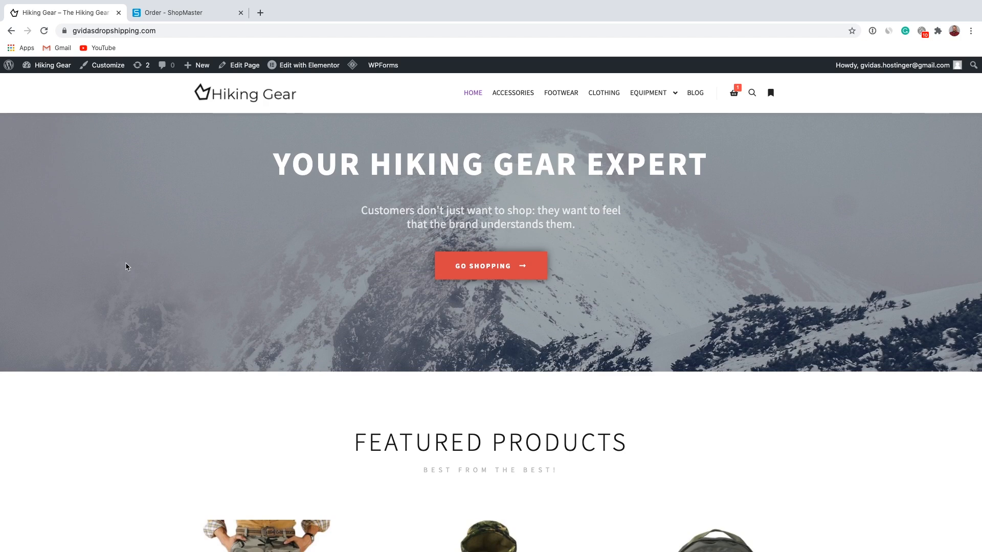
click(737, 94)
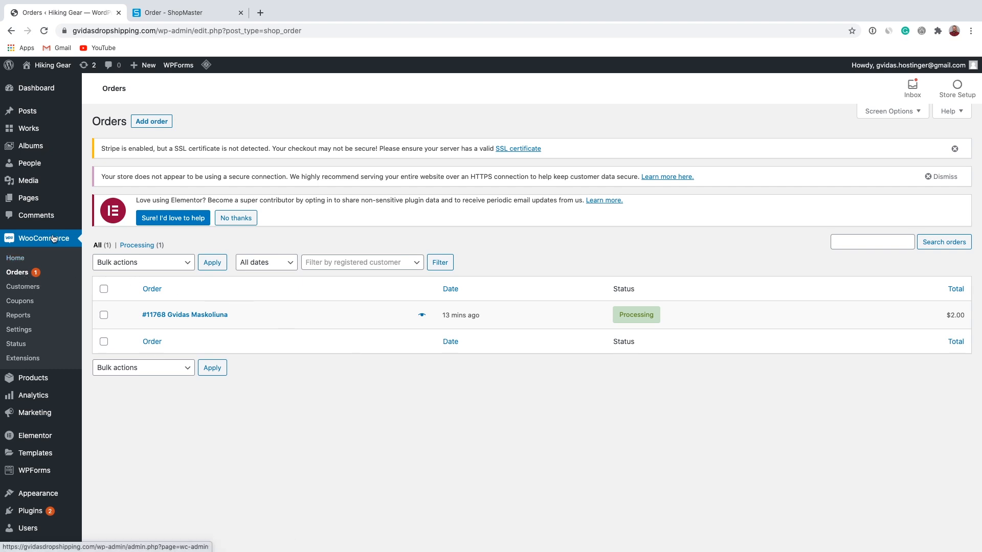
View the processing grey camouflage cargo pants order, then switch to ShopMaster's orders
click(212, 315)
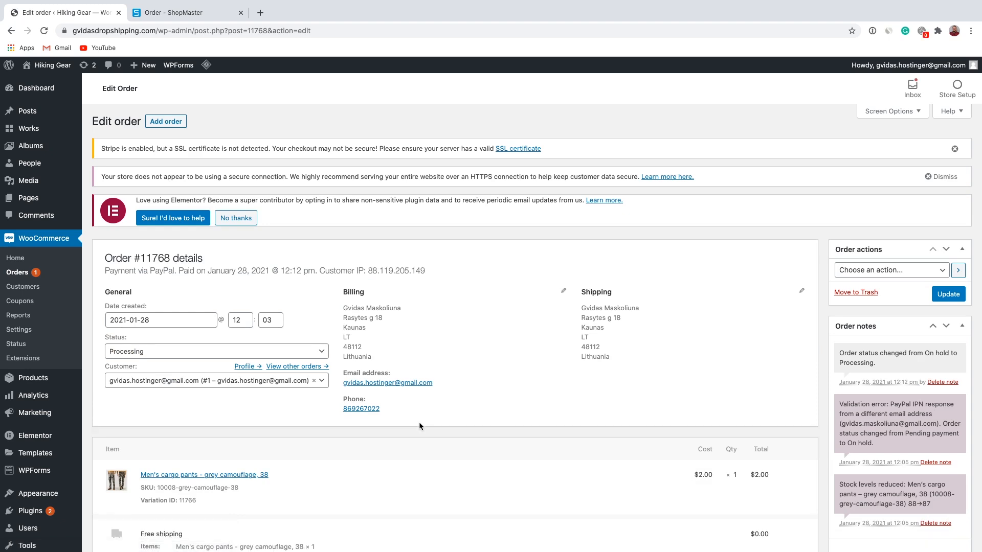
click(194, 16)
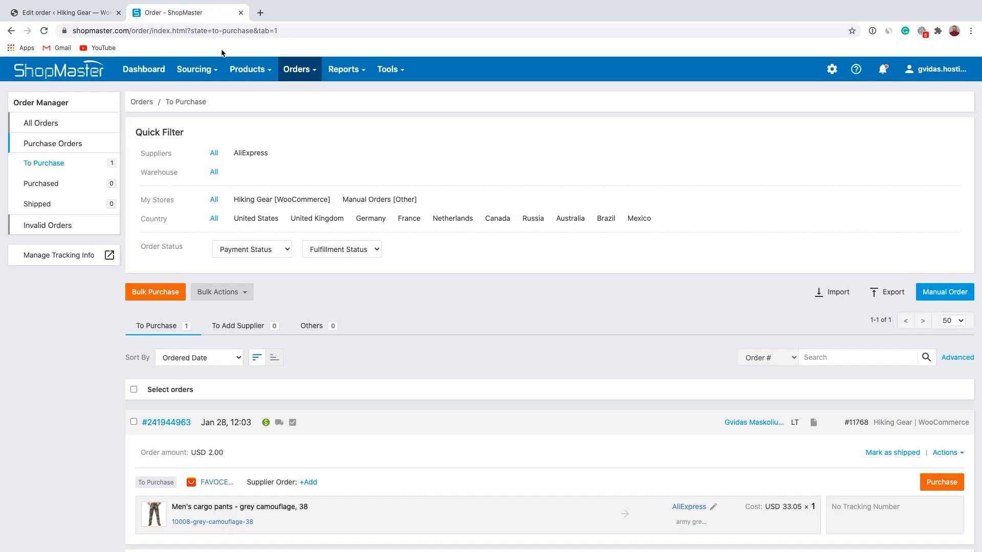
Purchase the cargo pants order through AliExpress and sign in with the saved account to check out
mouse_move(313, 68)
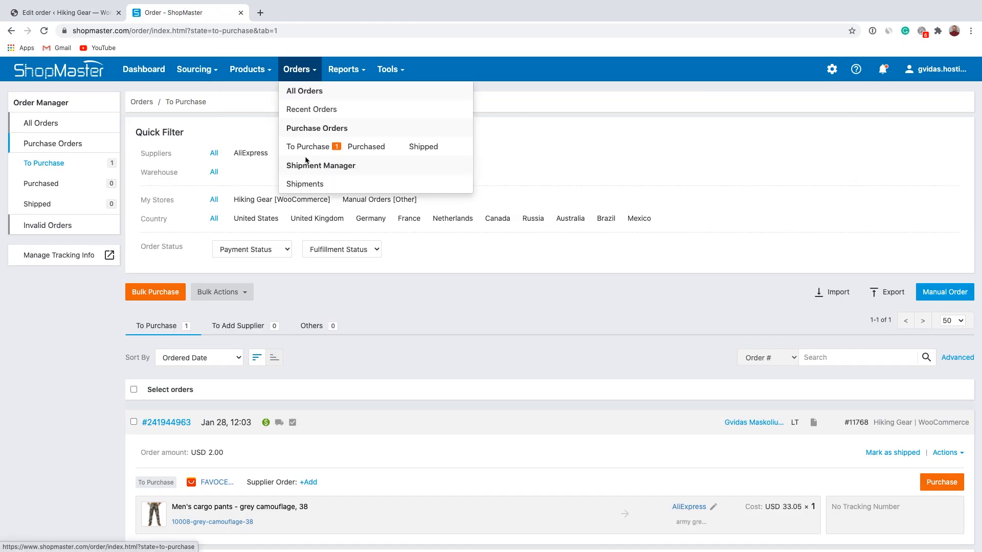
scroll(420, 376, down, 2)
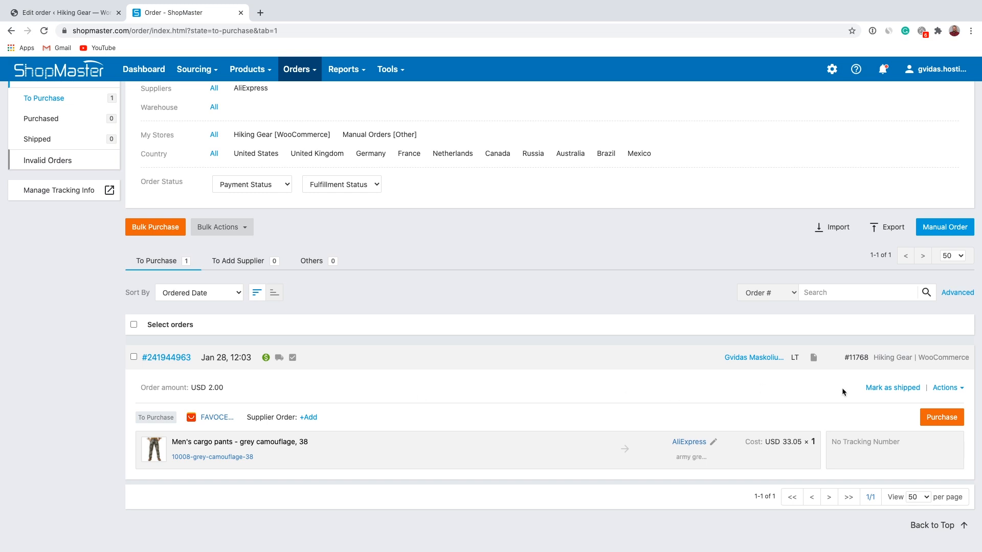
click(936, 418)
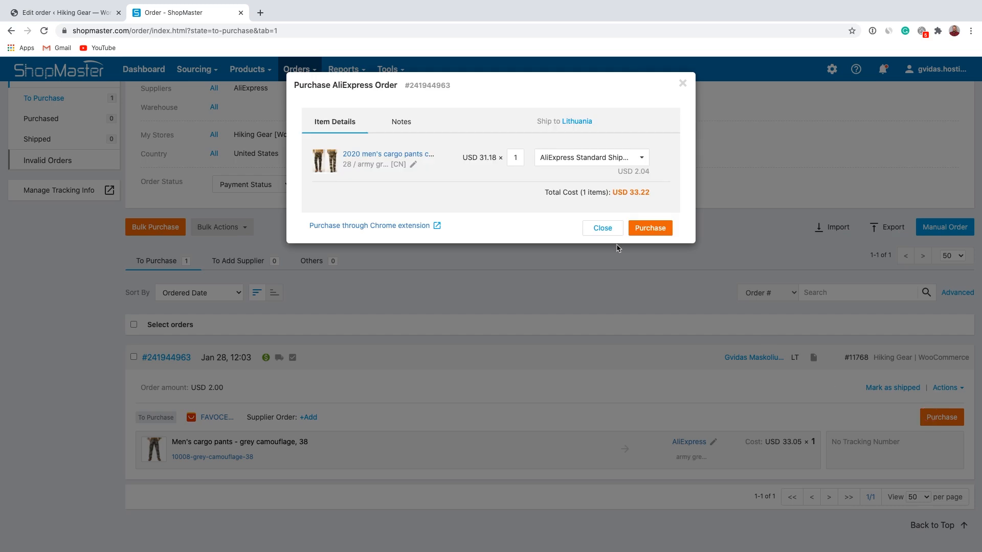
click(649, 227)
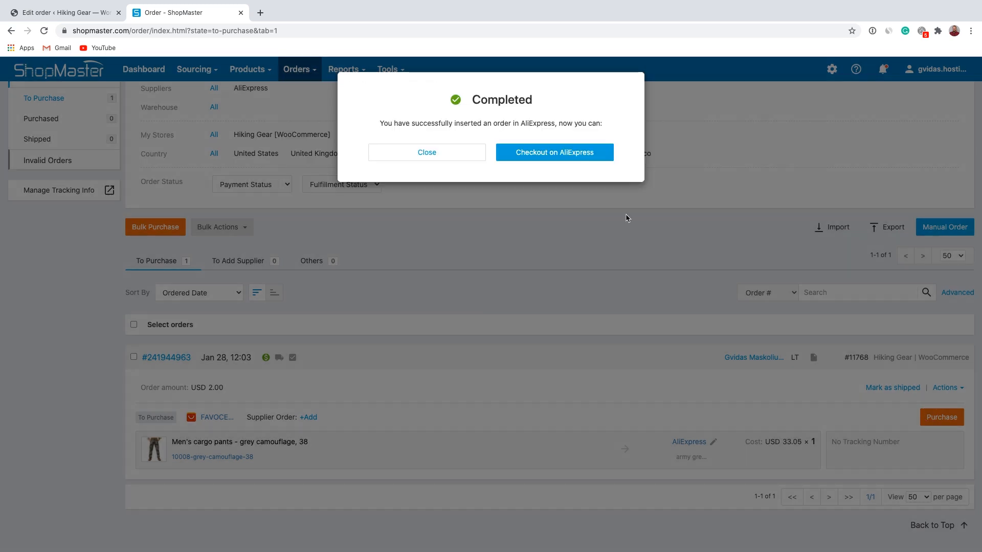
click(573, 153)
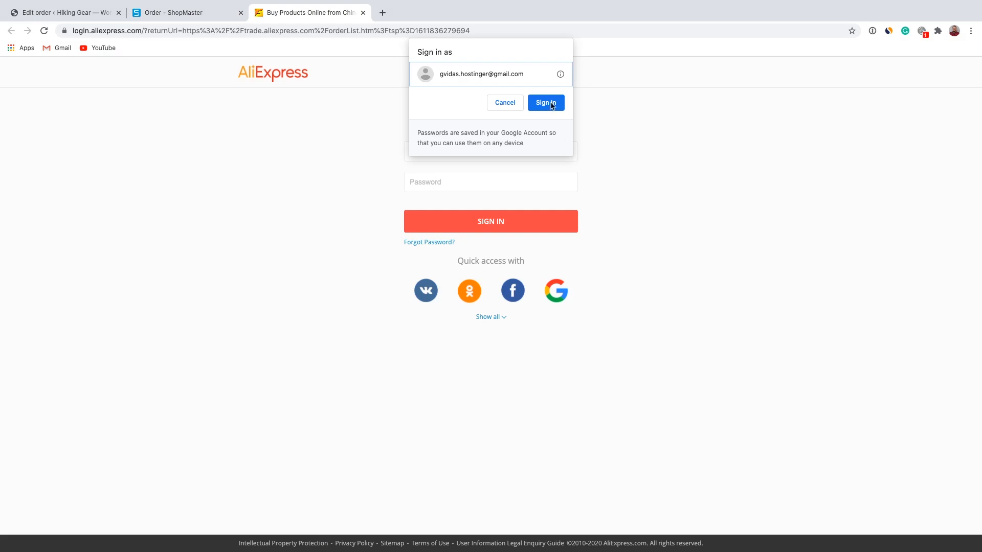
click(550, 105)
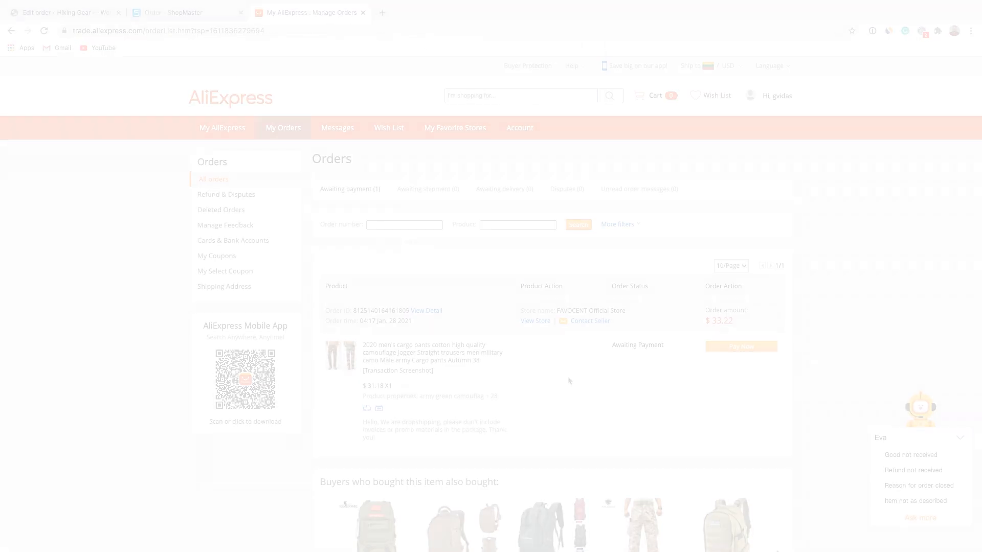